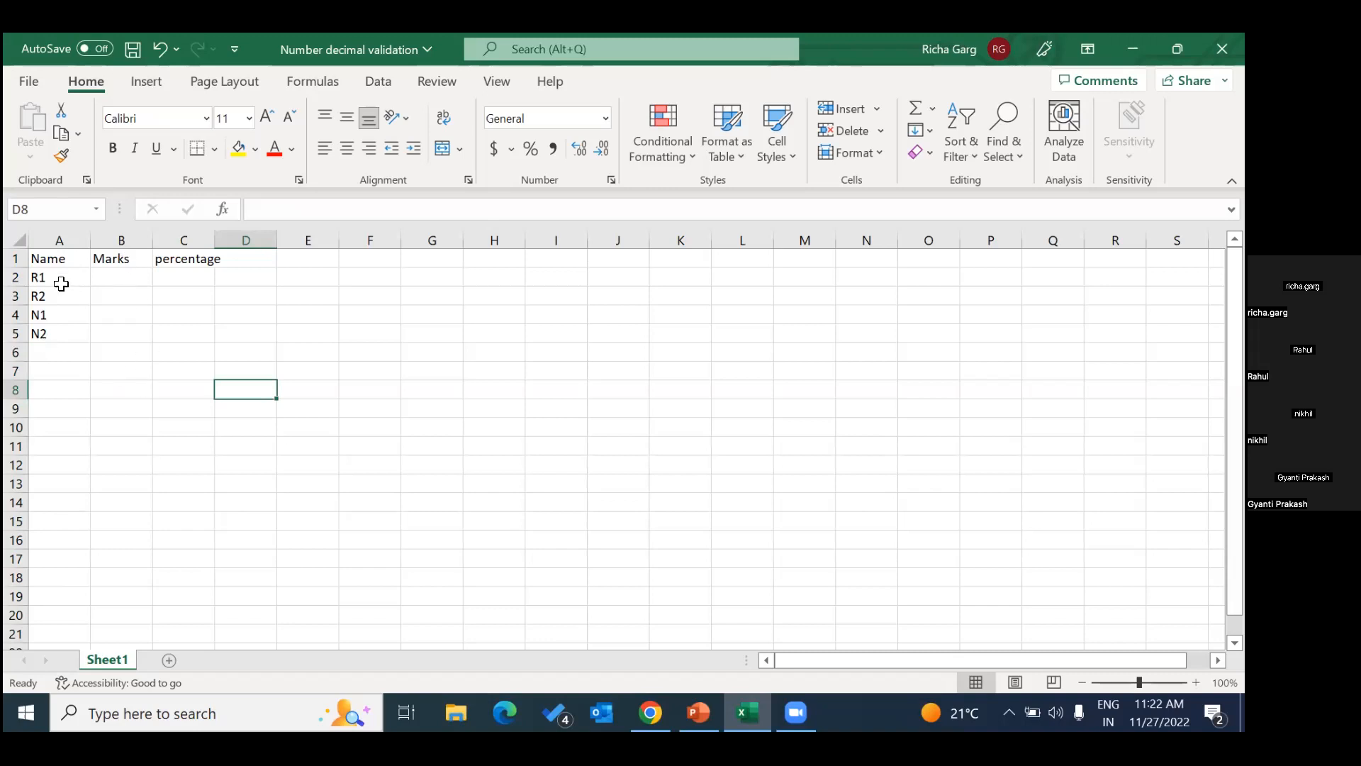
{"action": "left_click", "coordinate": [127, 262]}
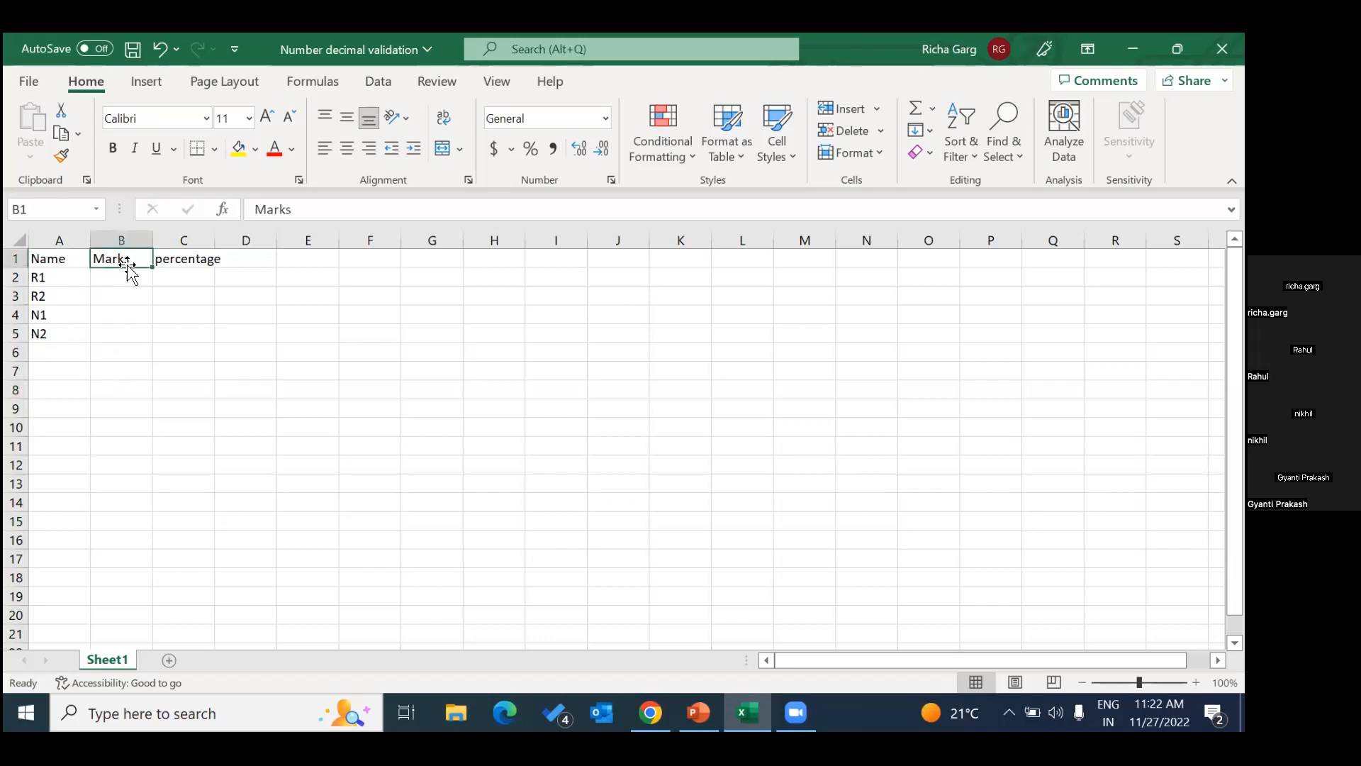
{"action": "left_click", "coordinate": [177, 263]}
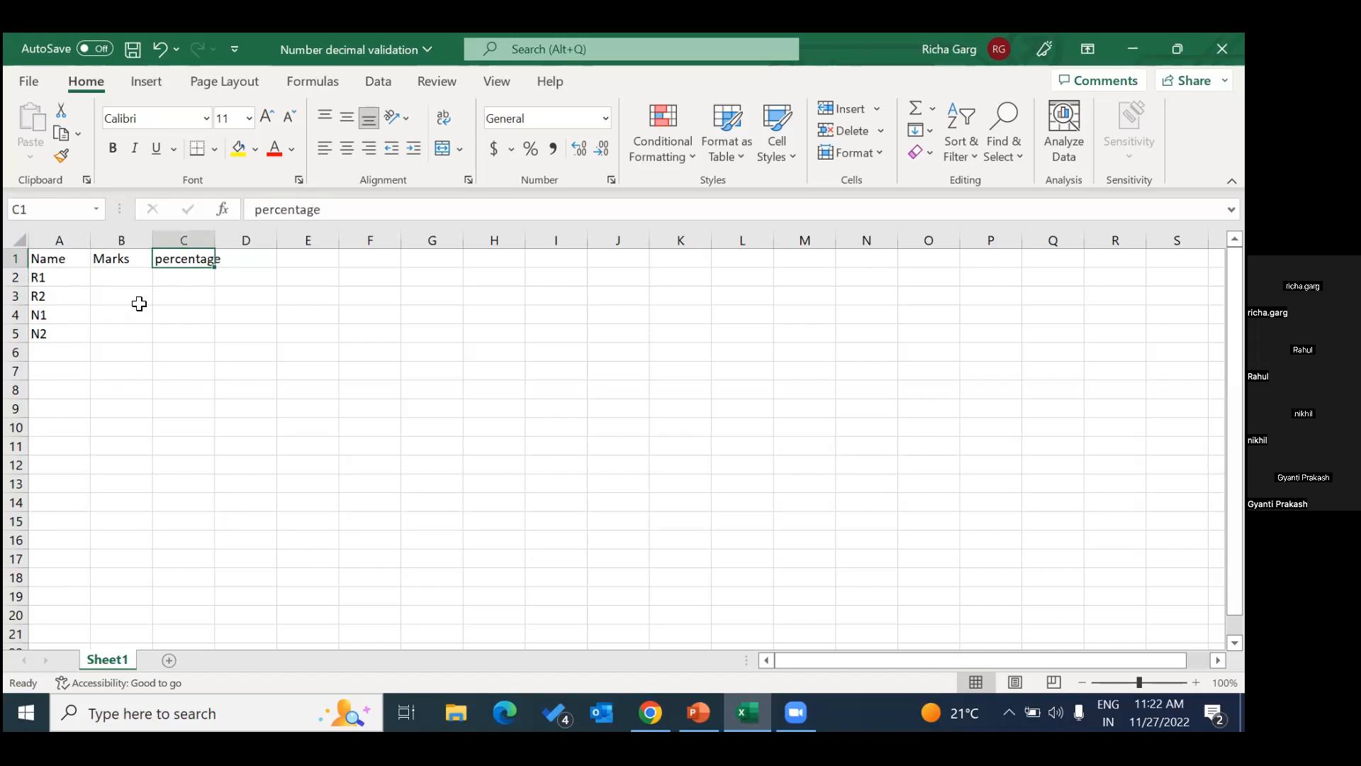
{"action": "left_click", "coordinate": [125, 245]}
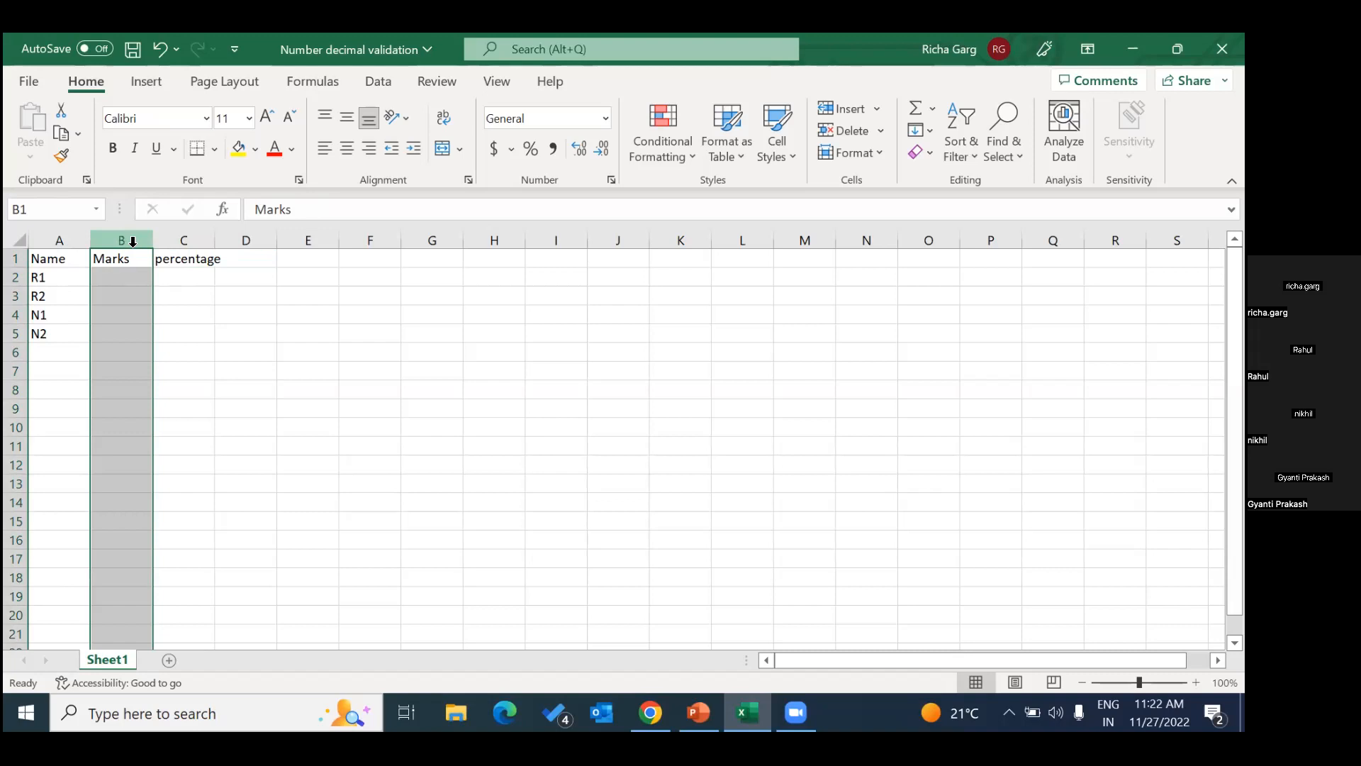
{"action": "left_click", "coordinate": [183, 371]}
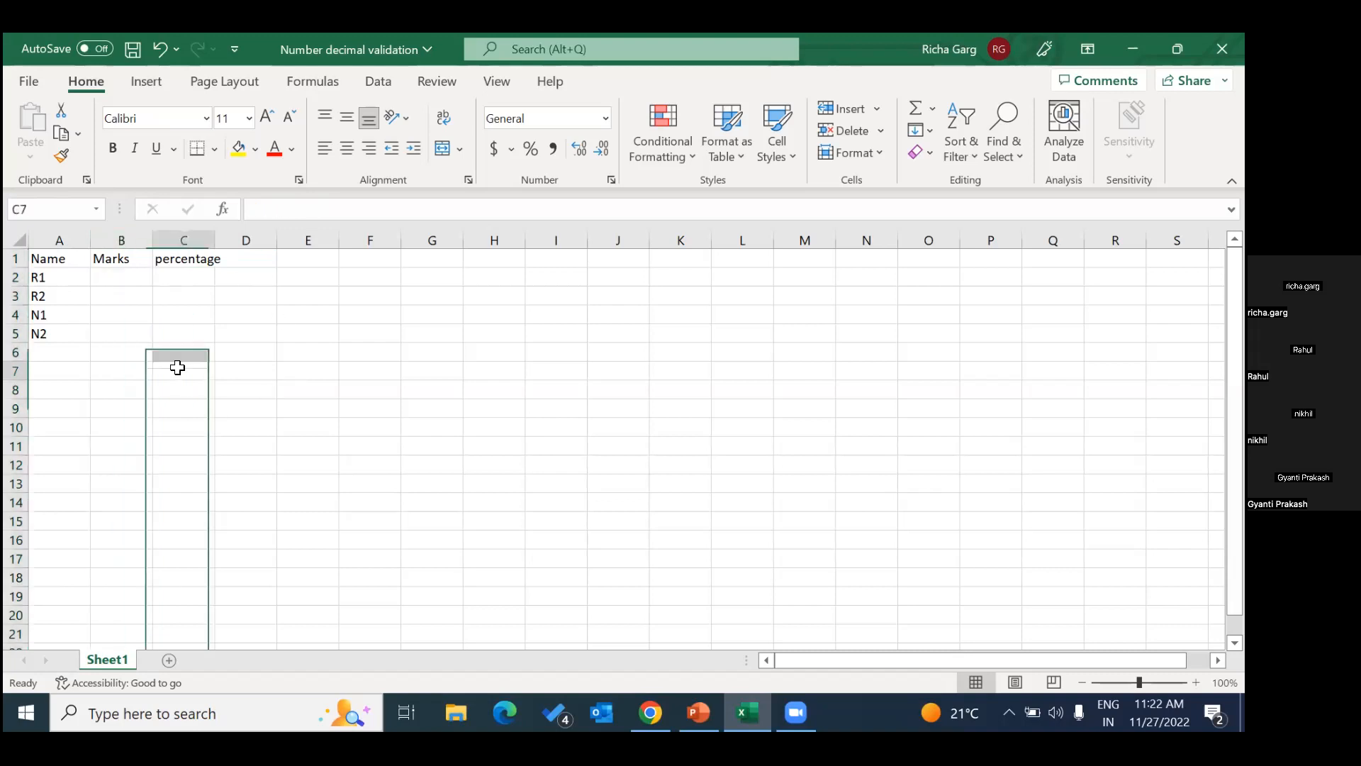
{"action": "left_click", "coordinate": [117, 239]}
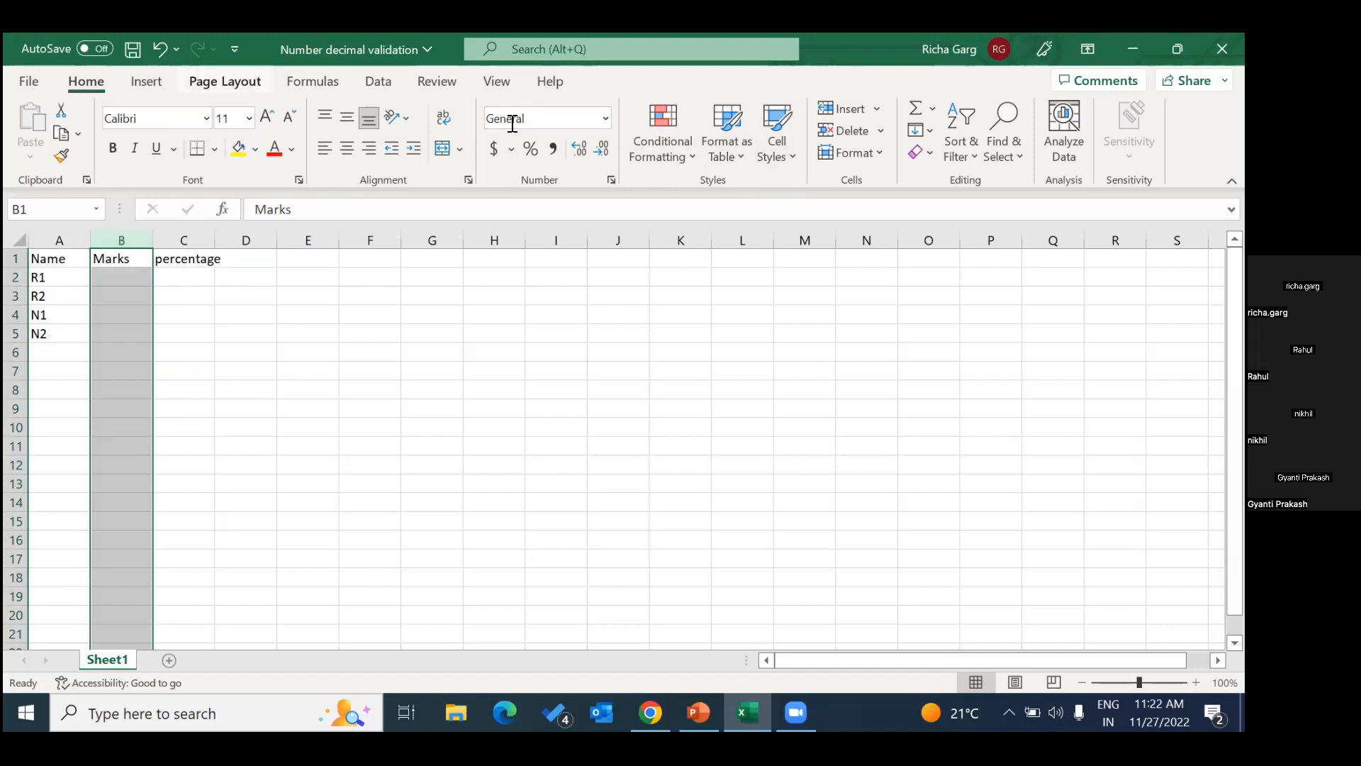
{"action": "left_click", "coordinate": [186, 85]}
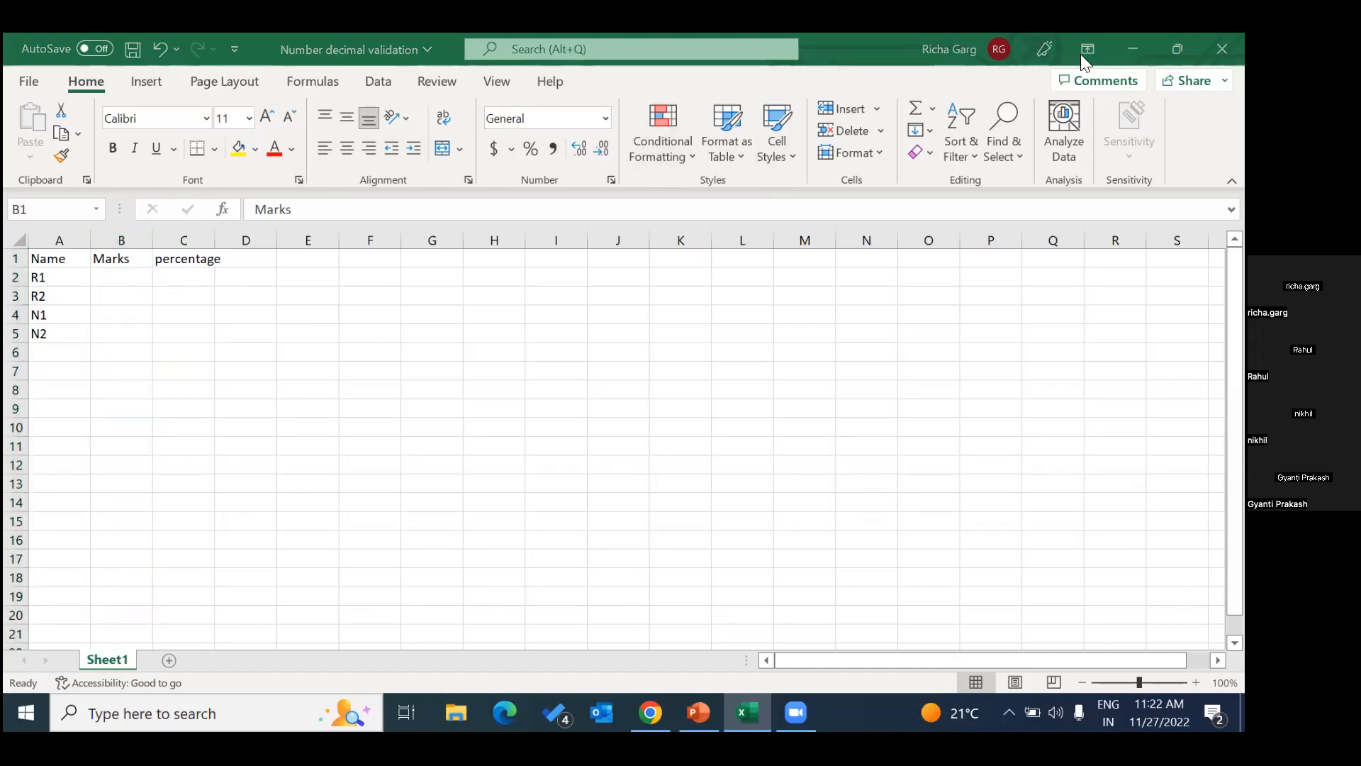
{"action": "left_click", "coordinate": [166, 84]}
{"action": "left_click", "coordinate": [195, 85]}
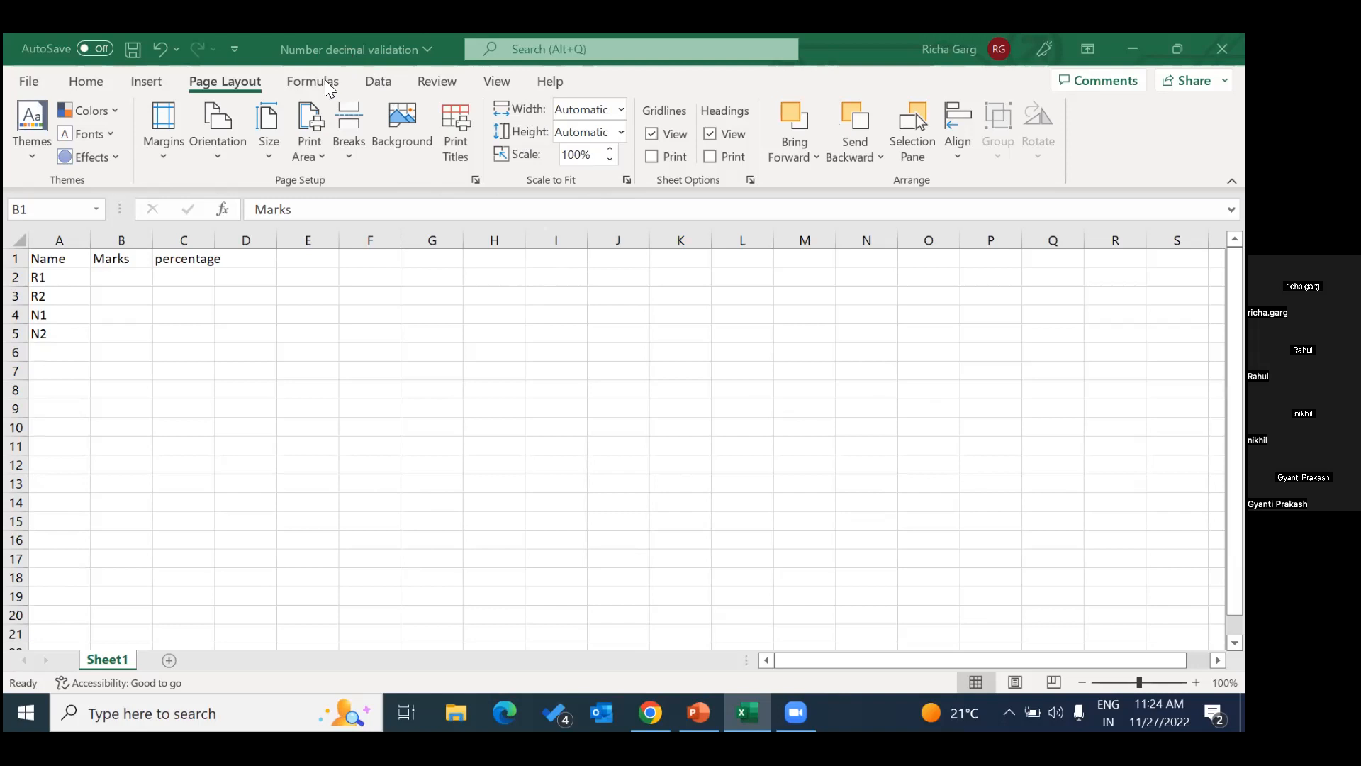
Open data validation for the whole Marks column and allow only whole numbers.
{"action": "key", "text": "ctrl+space"}
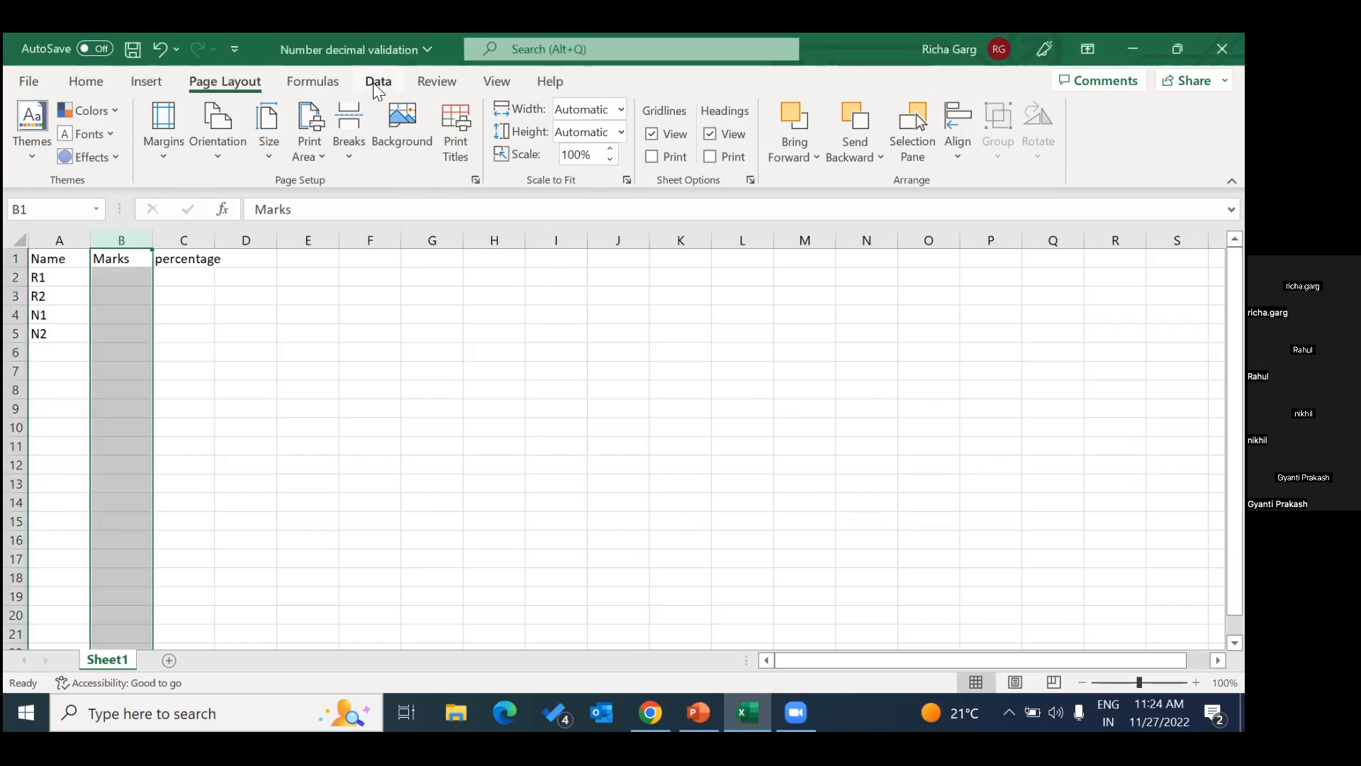
{"action": "left_click", "coordinate": [378, 82]}
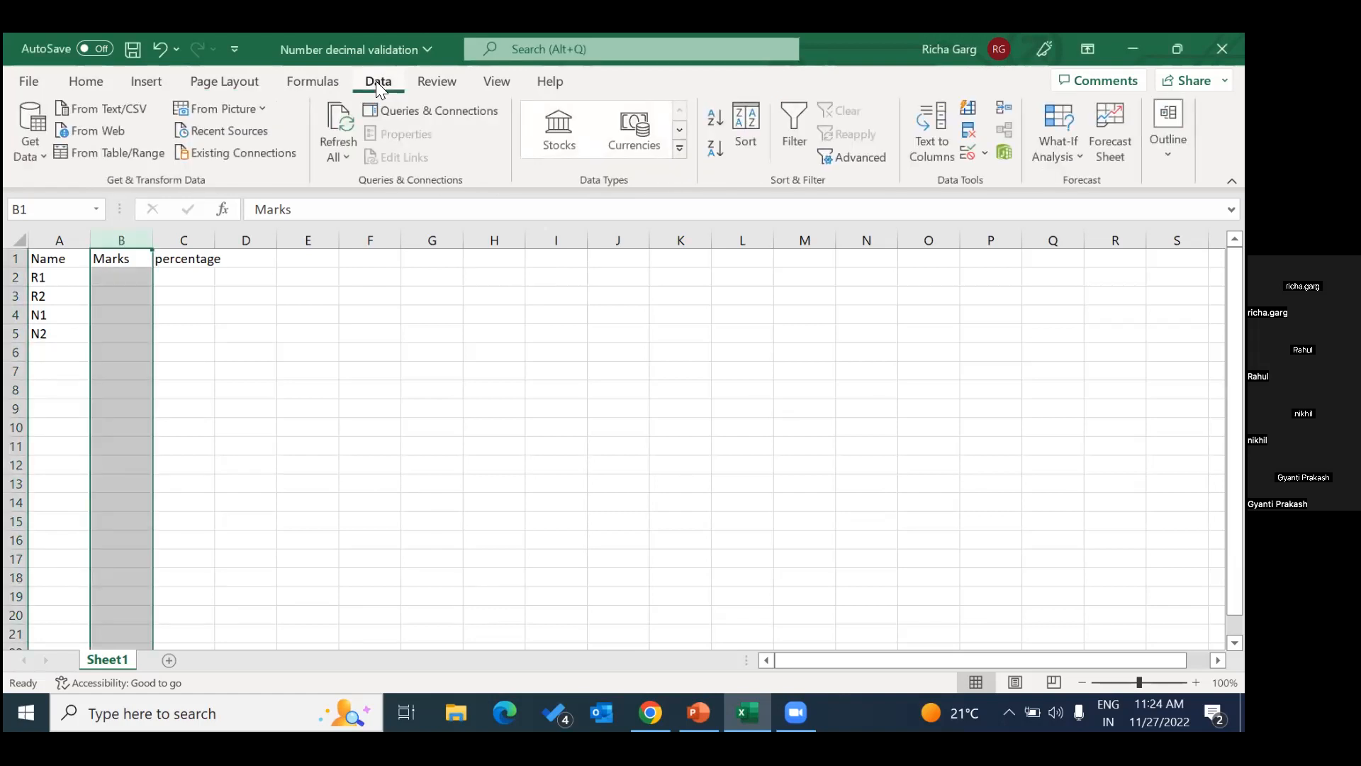
{"action": "left_click", "coordinate": [984, 155]}
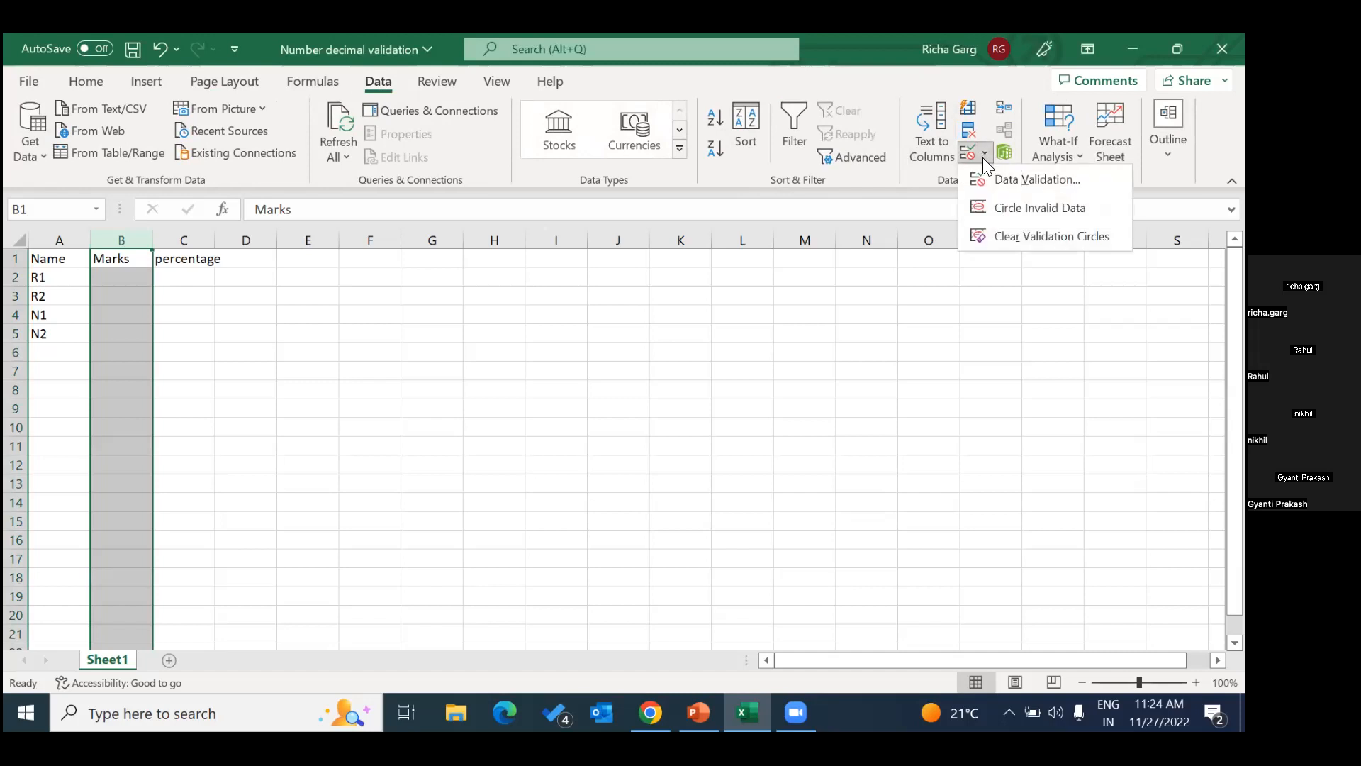
{"action": "left_click", "coordinate": [1010, 182]}
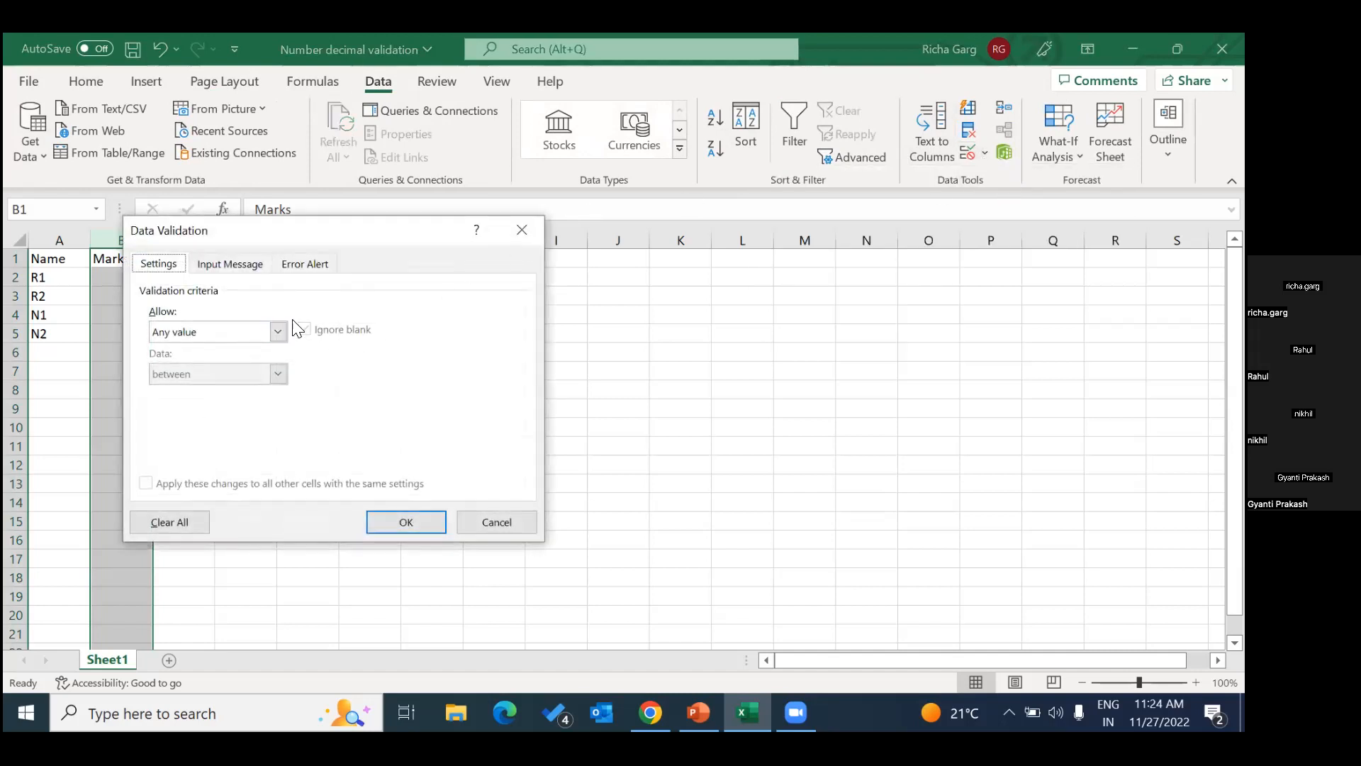
{"action": "left_click", "coordinate": [277, 332]}
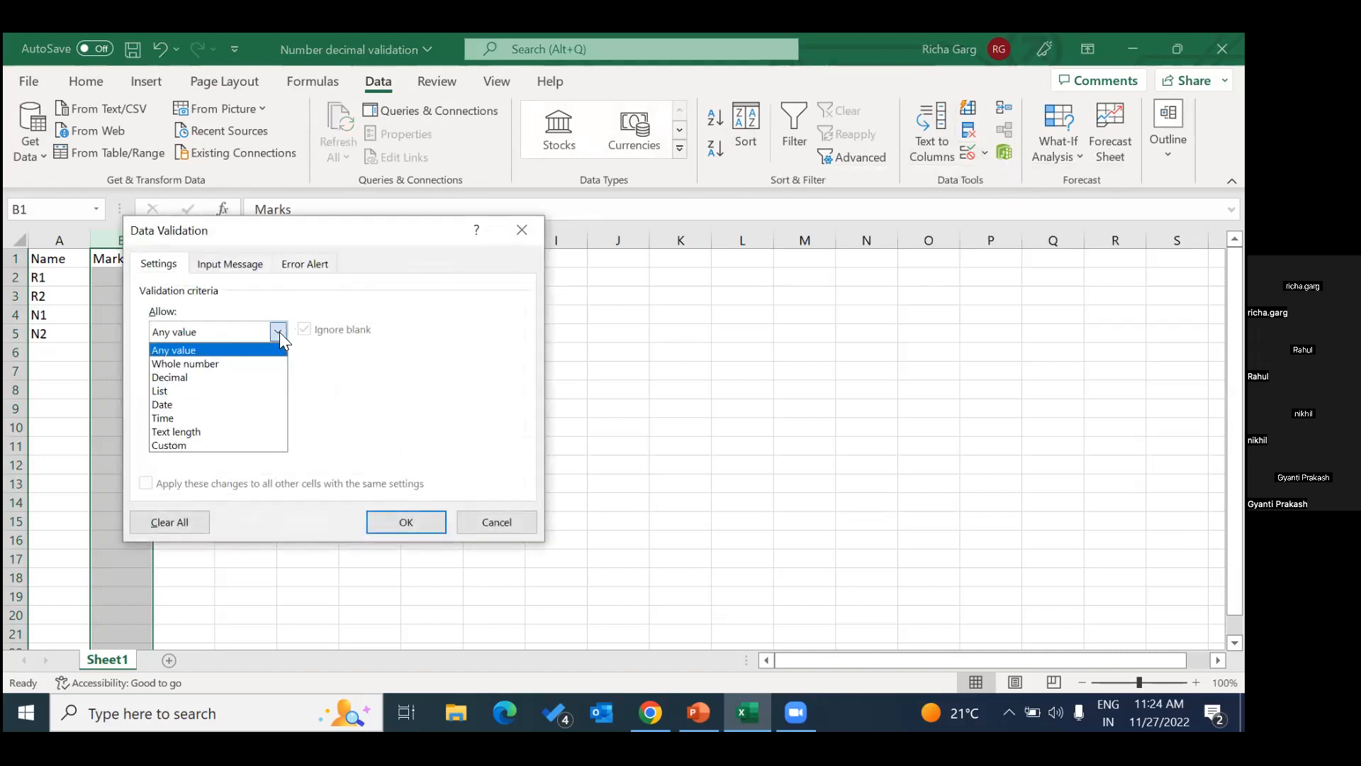
{"action": "left_click", "coordinate": [212, 363]}
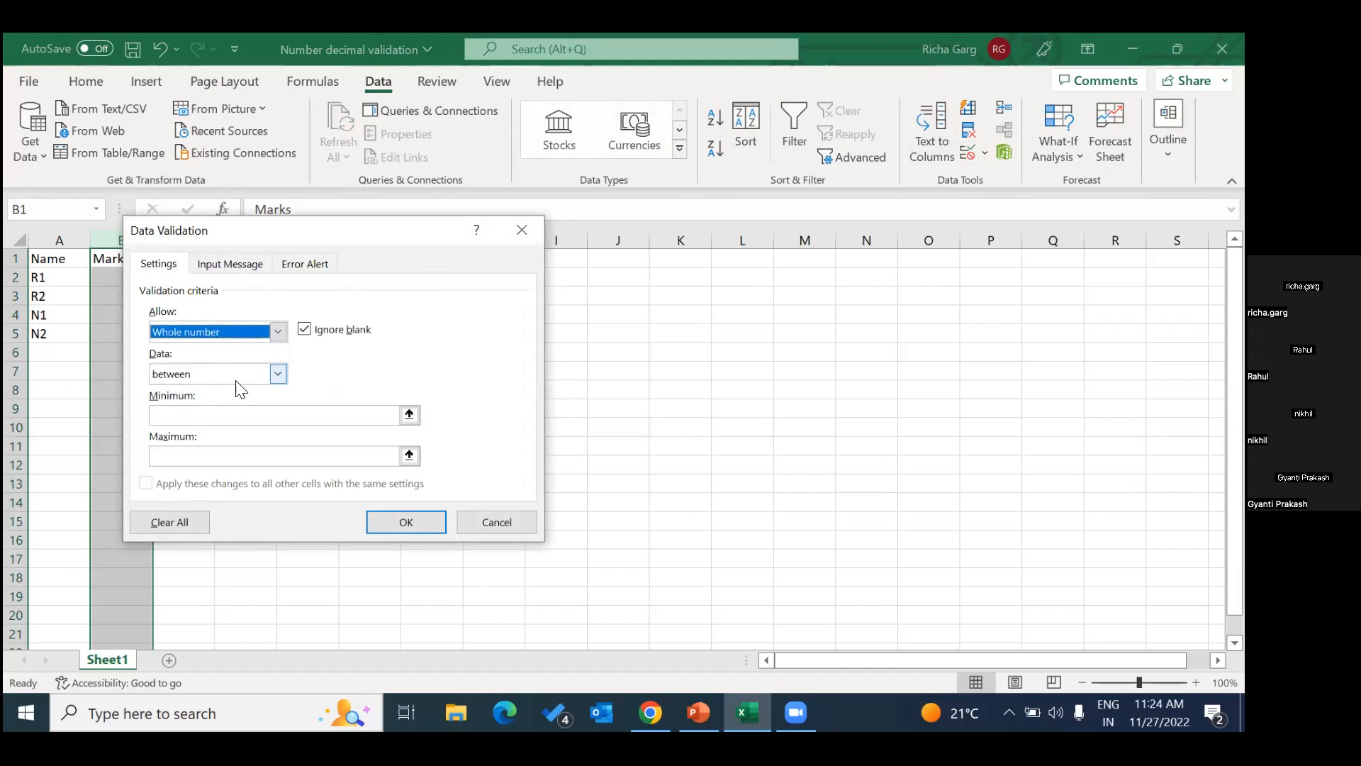
Limit the Marks column's whole numbers to less than or equal to 400 and apply the validation rule.
{"action": "left_click", "coordinate": [279, 373]}
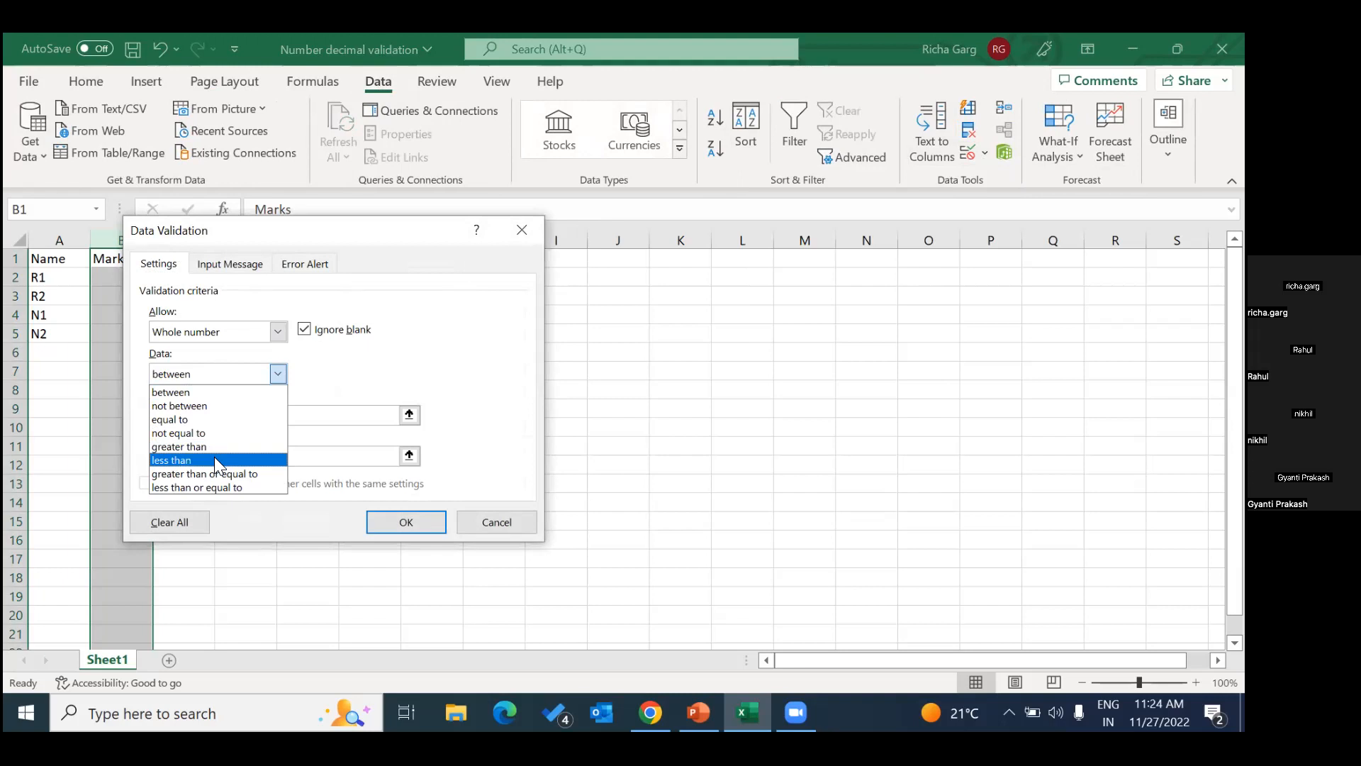
{"action": "left_click", "coordinate": [217, 487]}
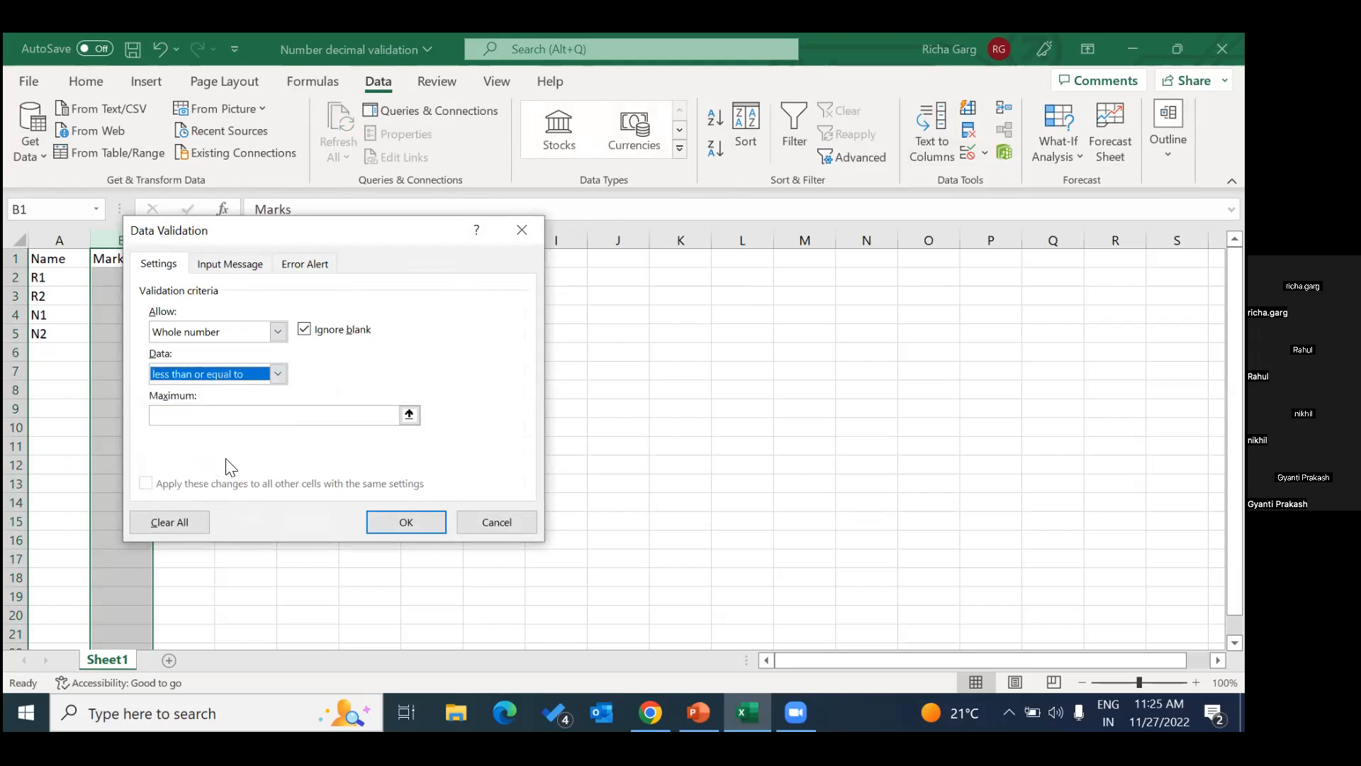
{"action": "left_click", "coordinate": [237, 415]}
{"action": "type", "text": "400"}
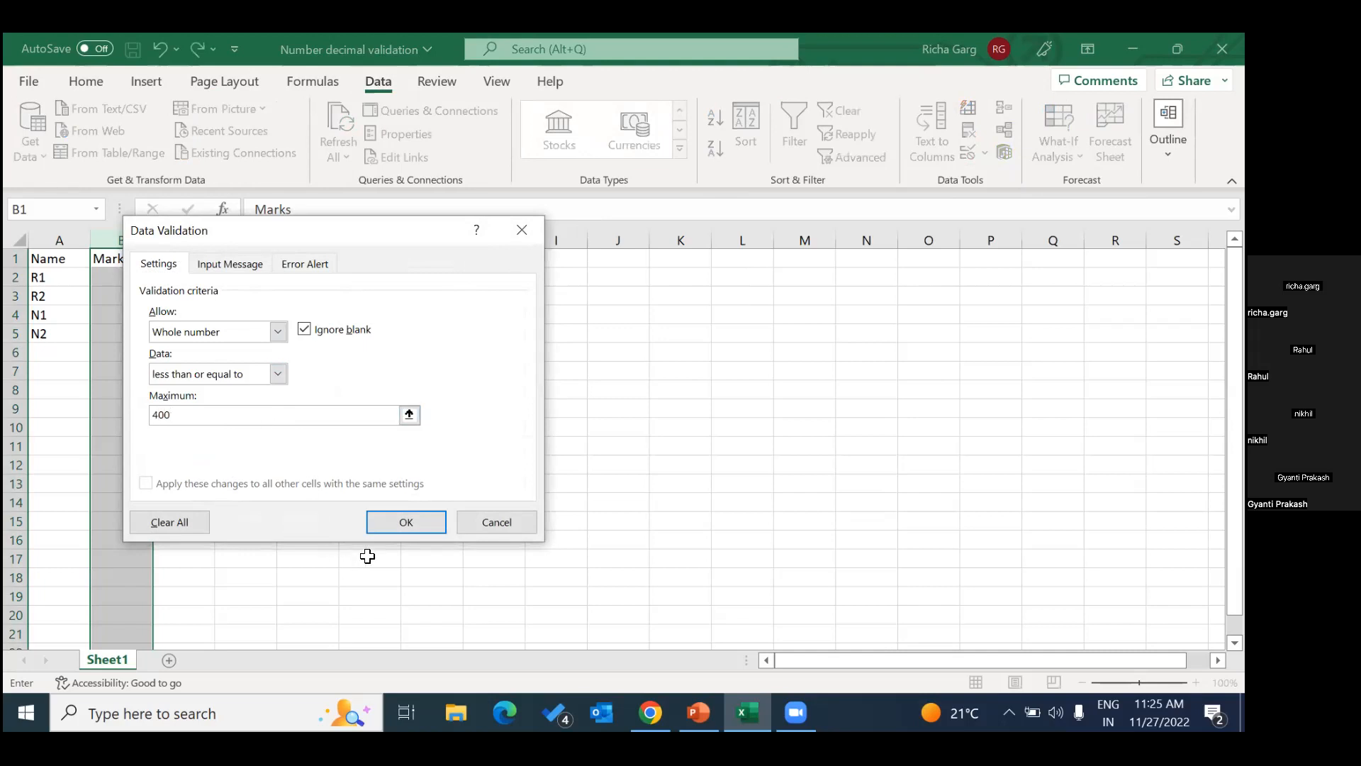
{"action": "left_click", "coordinate": [419, 521]}
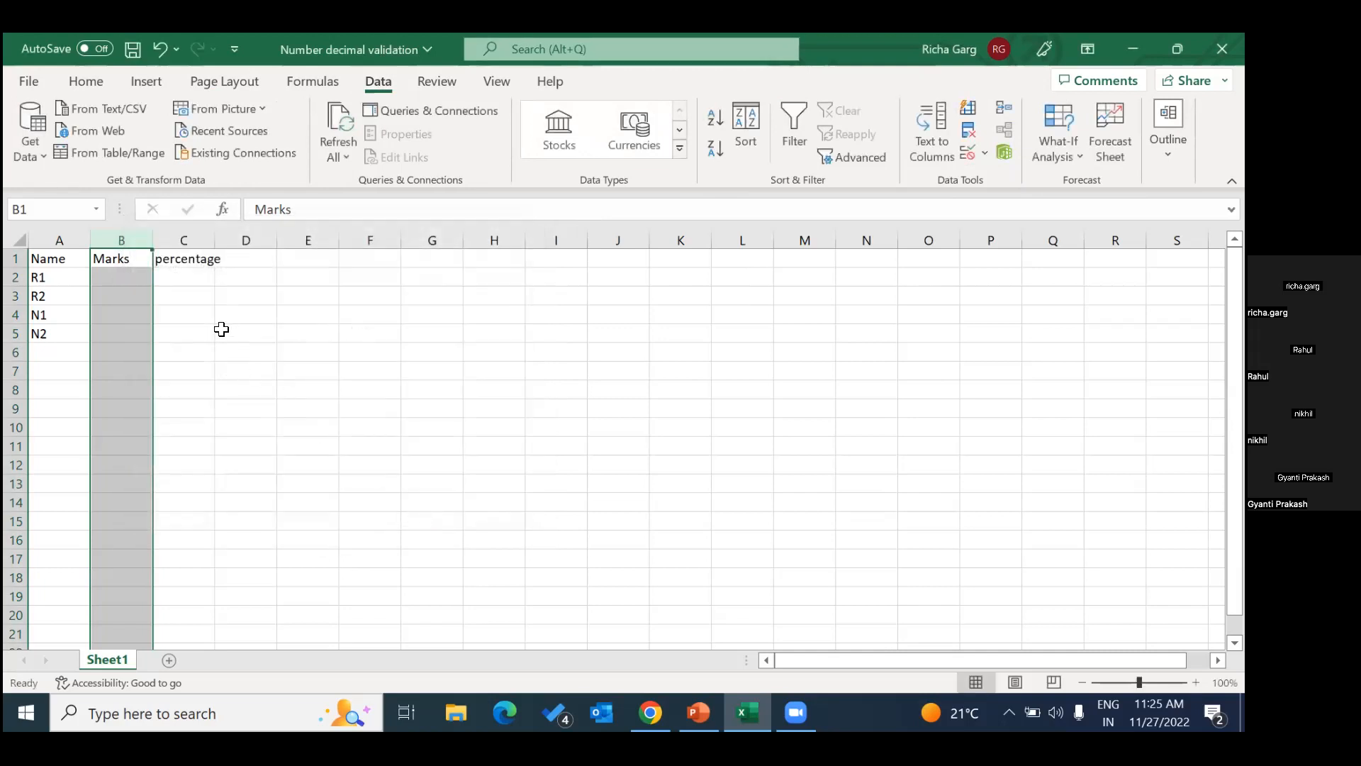
Enter 100 as the marks for R1 in cell B2.
{"action": "left_click", "coordinate": [133, 276]}
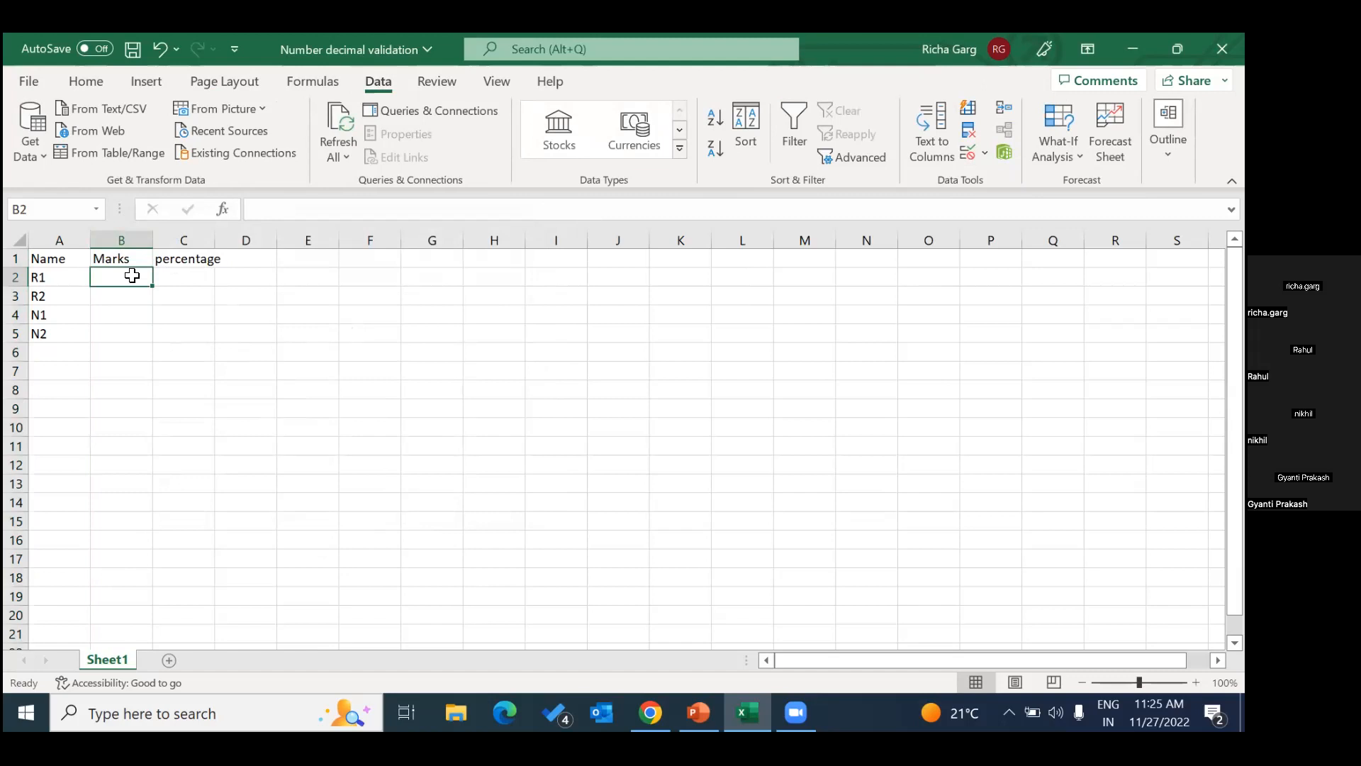
{"action": "type", "text": "100"}
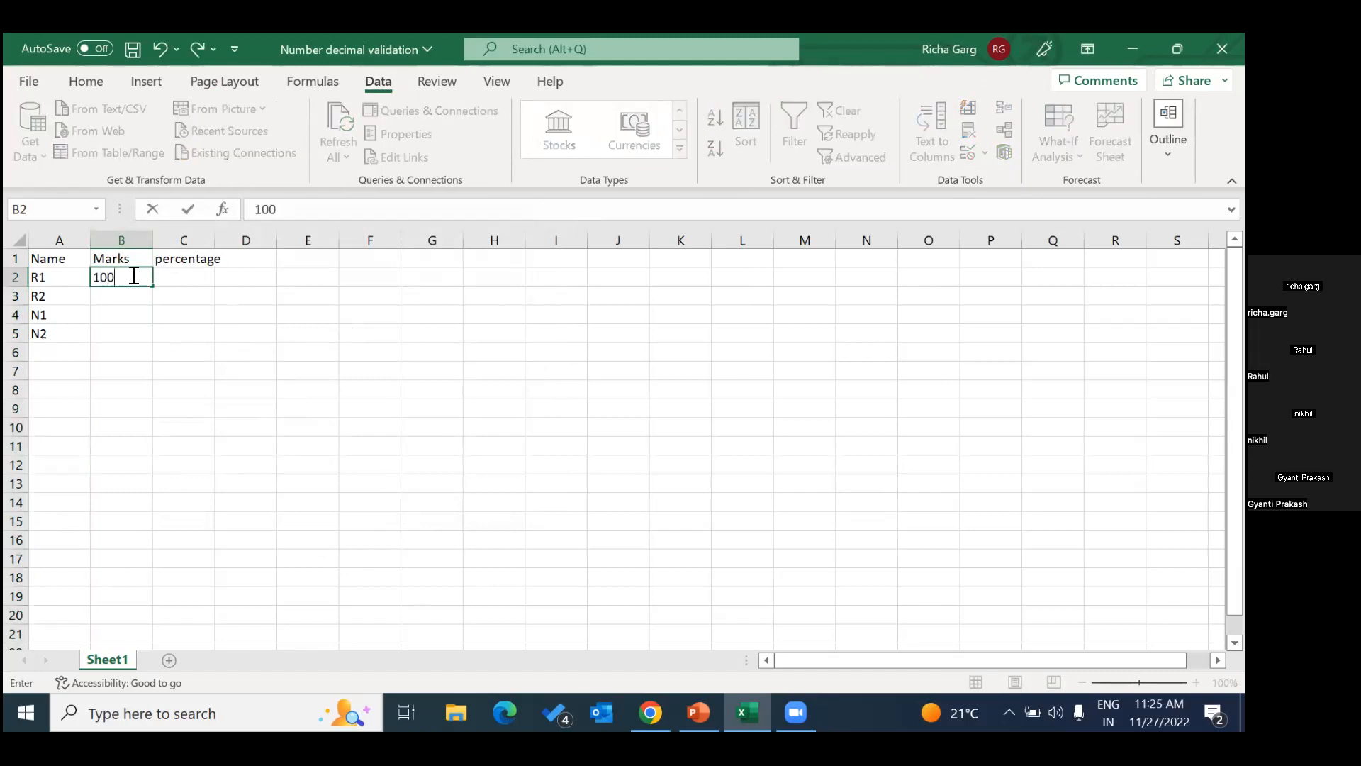
{"action": "key", "text": "Return"}
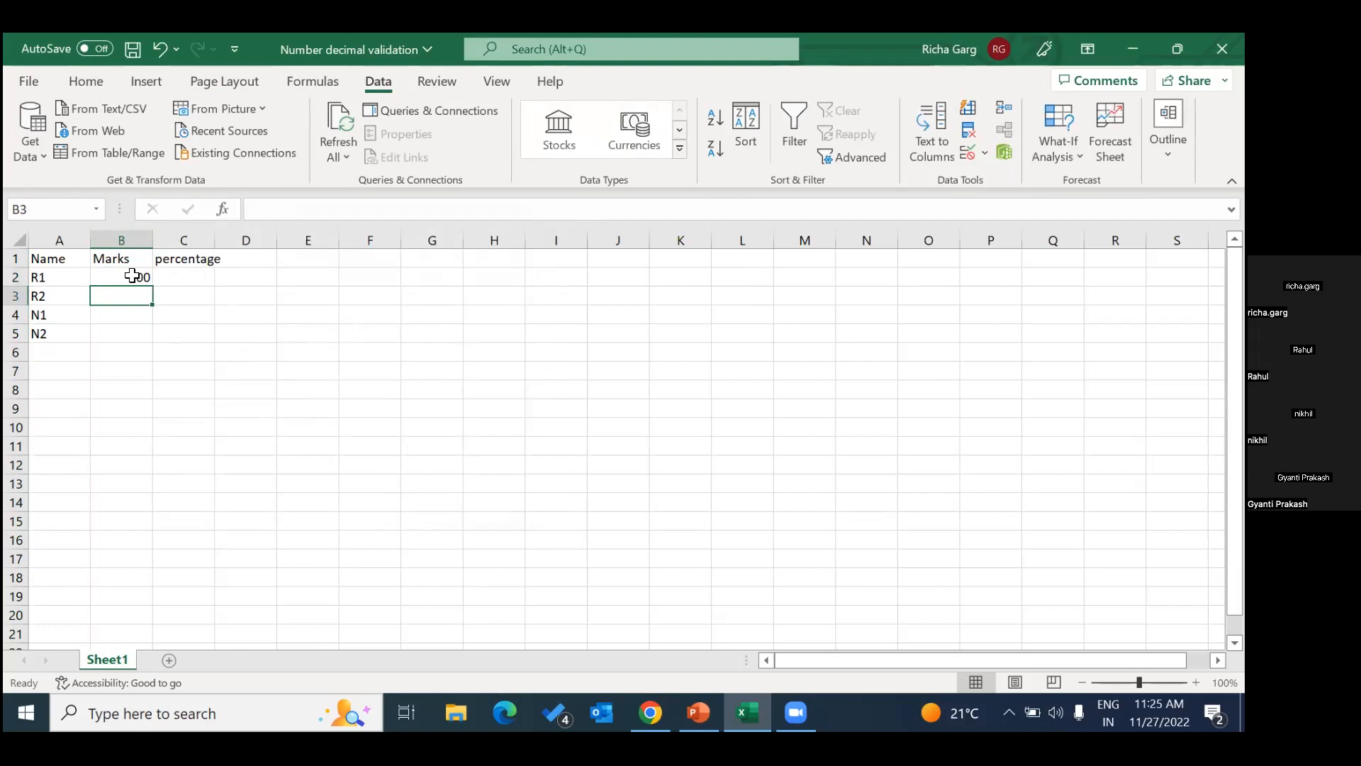
Test the validation rule by trying to enter 500 as marks in cell B3, and dismiss the alert.
{"action": "type", "text": "500"}
{"action": "key", "text": "Return"}
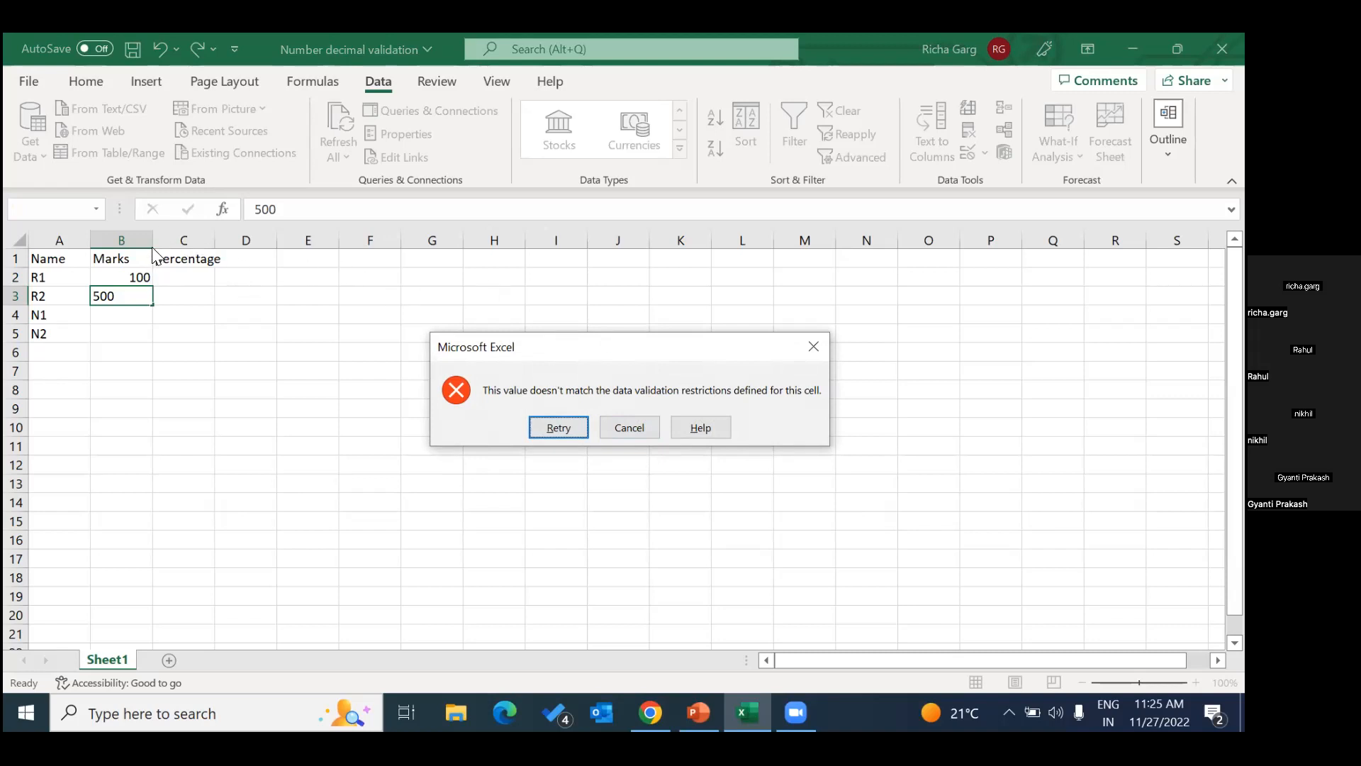
{"action": "left_click", "coordinate": [815, 347]}
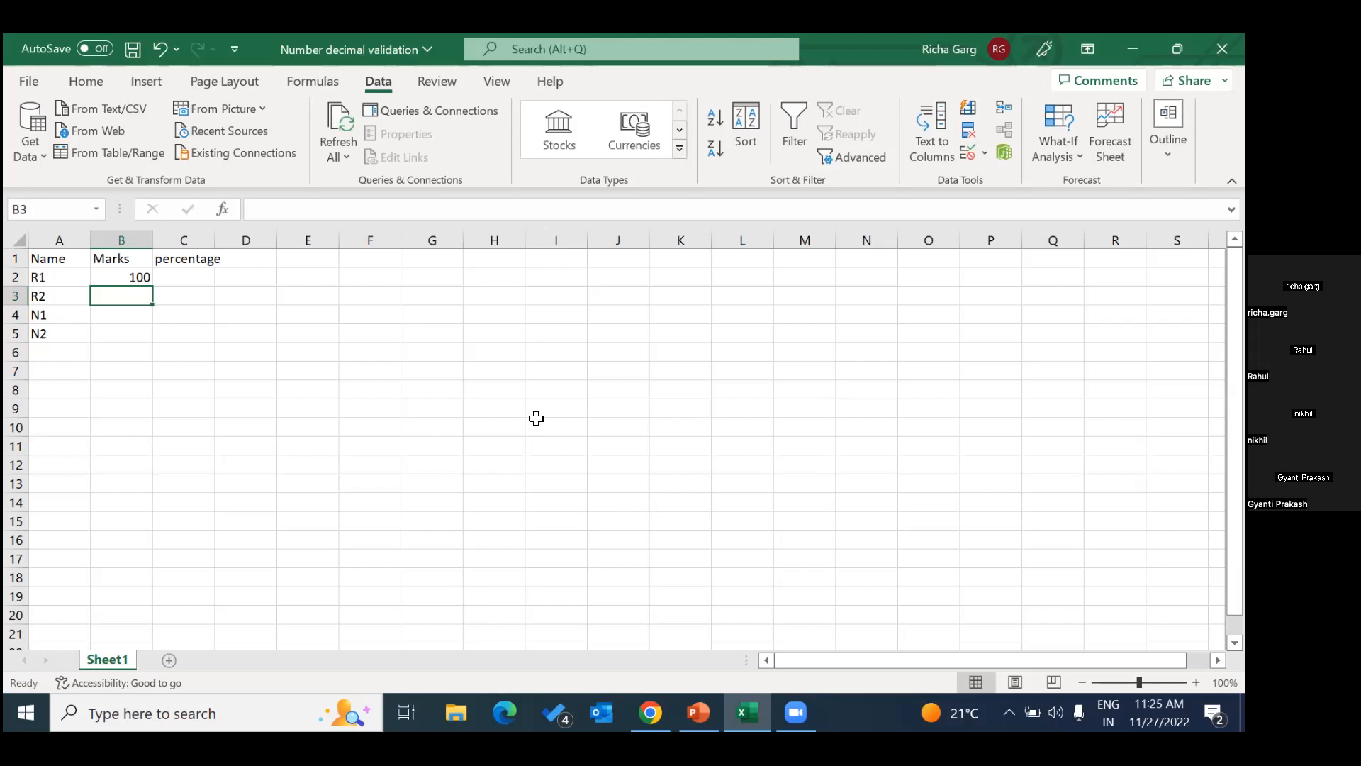
{"action": "left_click", "coordinate": [984, 154]}
{"action": "left_click", "coordinate": [1005, 179]}
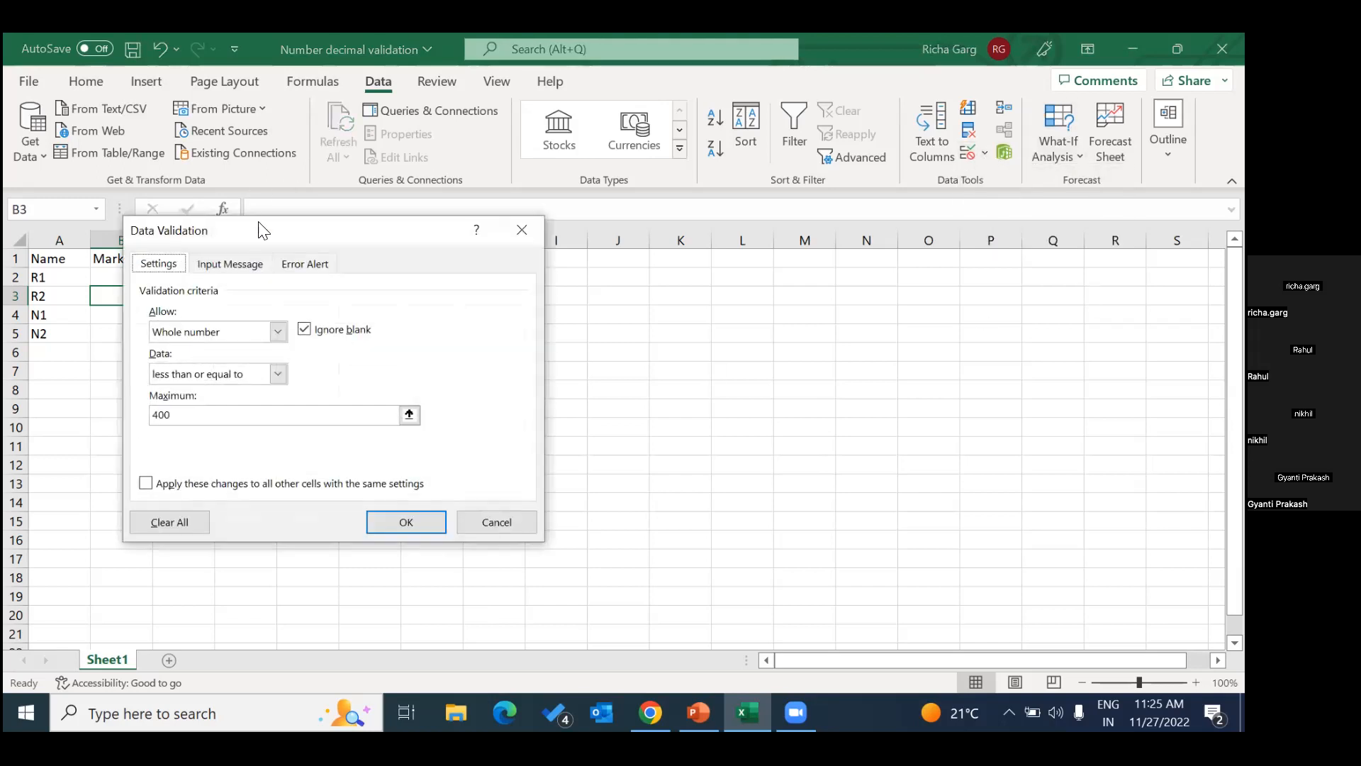
{"action": "left_click", "coordinate": [234, 264]}
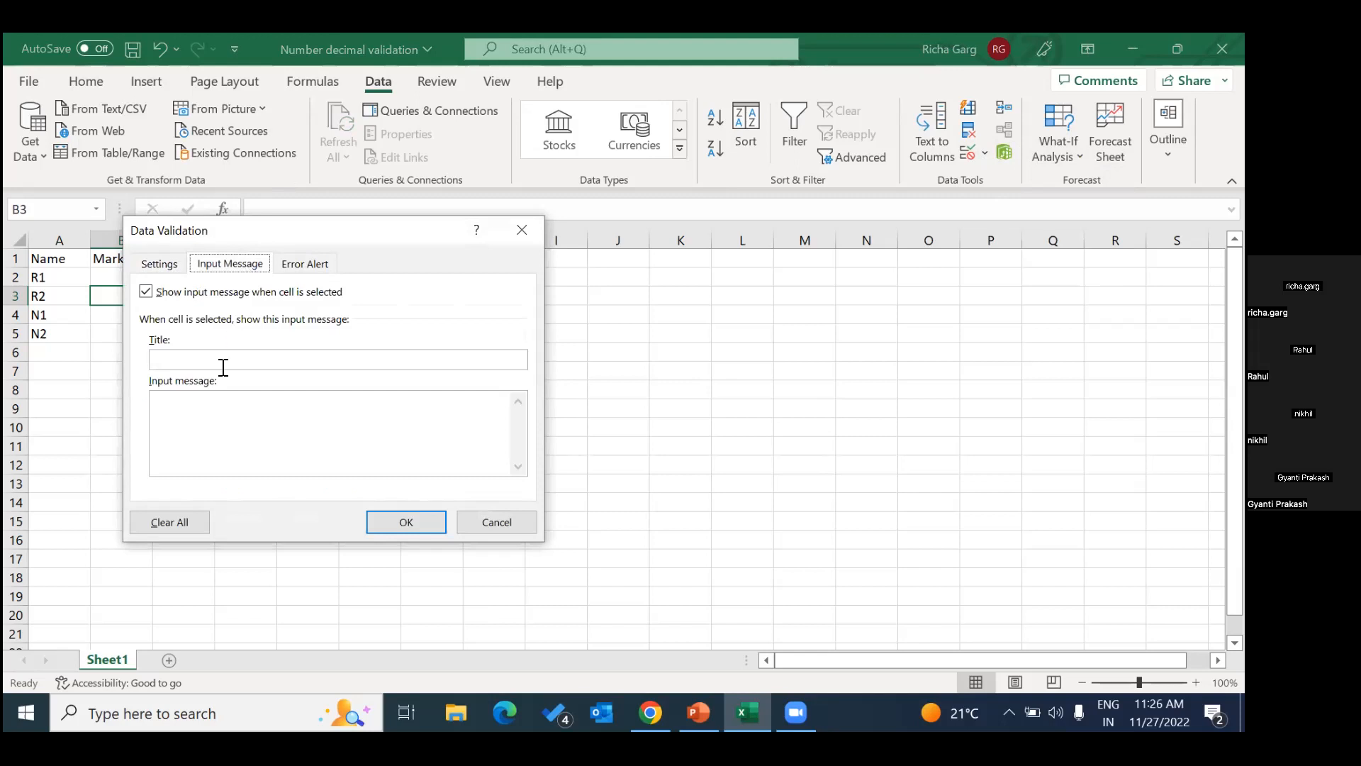
{"action": "left_click", "coordinate": [198, 358]}
{"action": "left_click", "coordinate": [524, 233]}
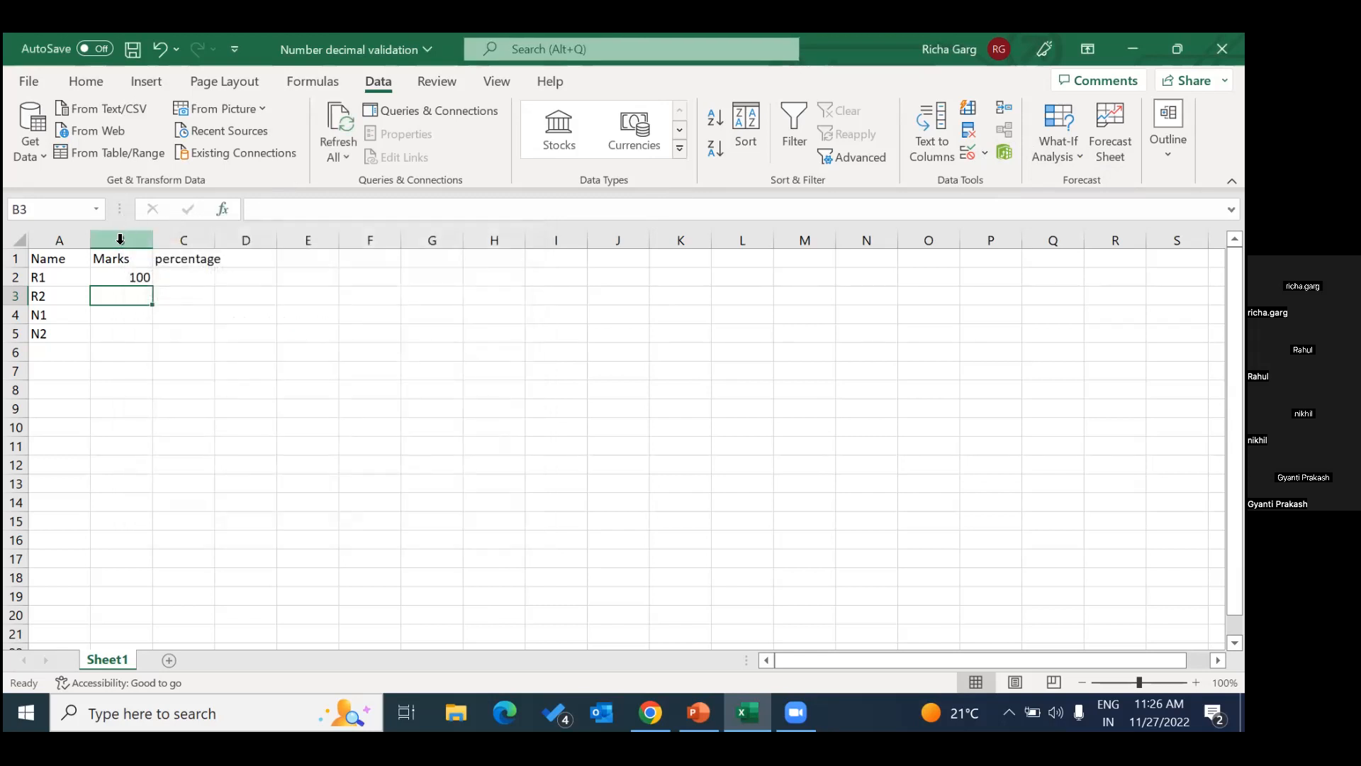
Open the data validation input message for the whole Marks column and give it the title "Error".
{"action": "left_click", "coordinate": [121, 240]}
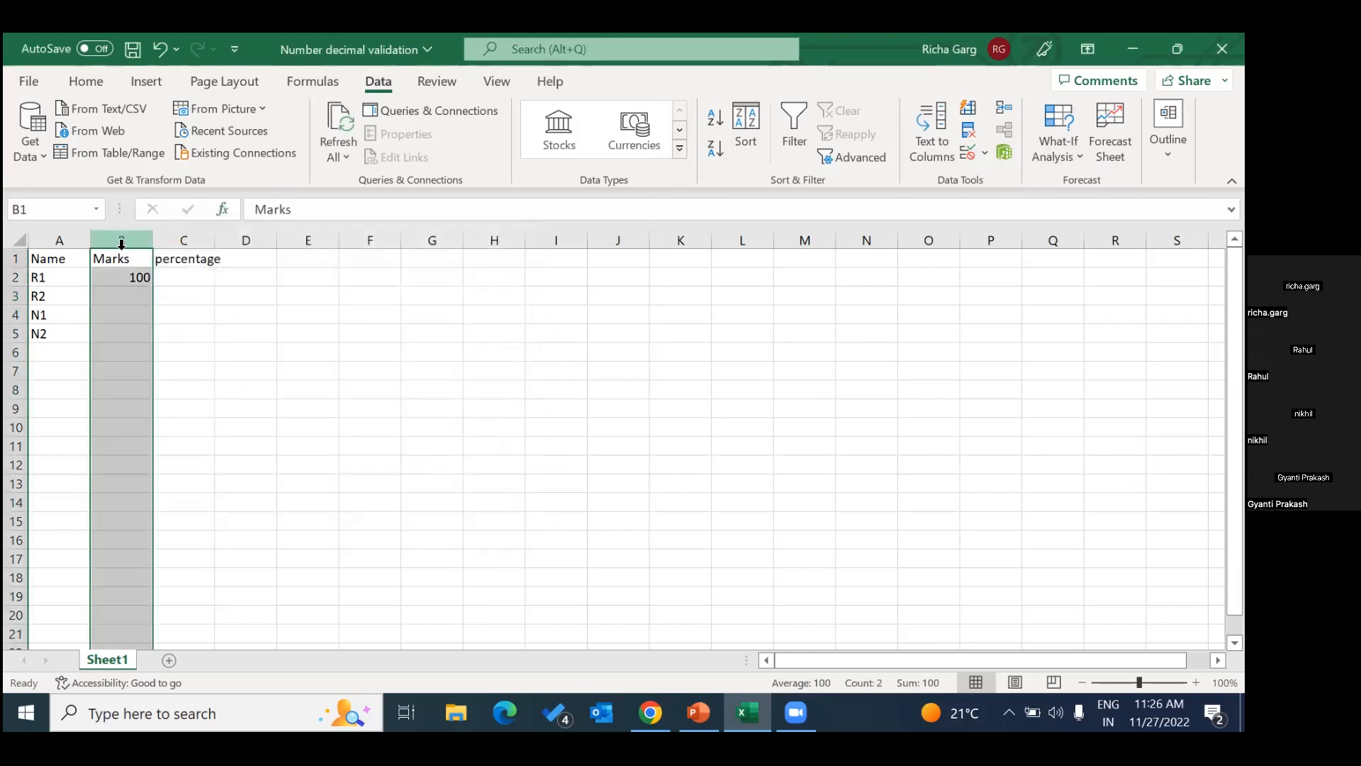
{"action": "left_click", "coordinate": [985, 152]}
{"action": "left_click", "coordinate": [1010, 176]}
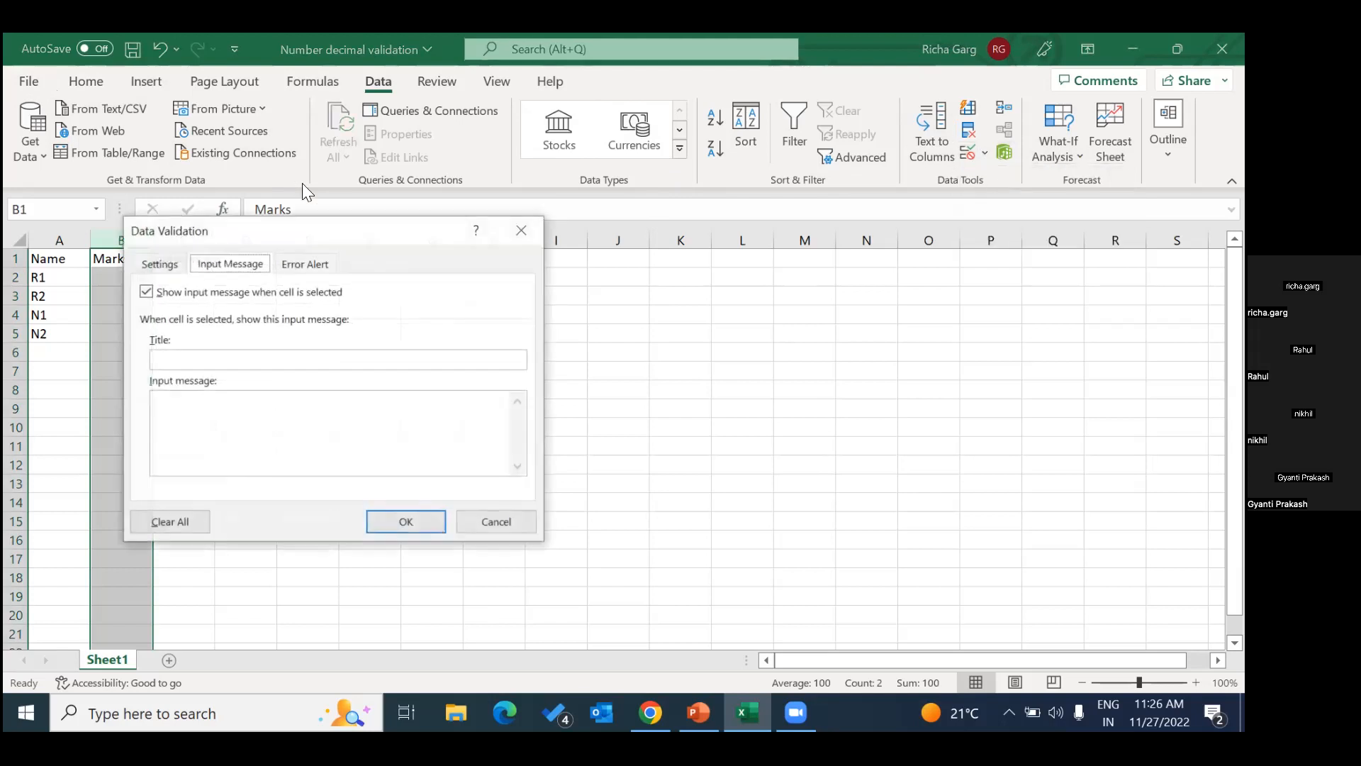
{"action": "left_click", "coordinate": [208, 359]}
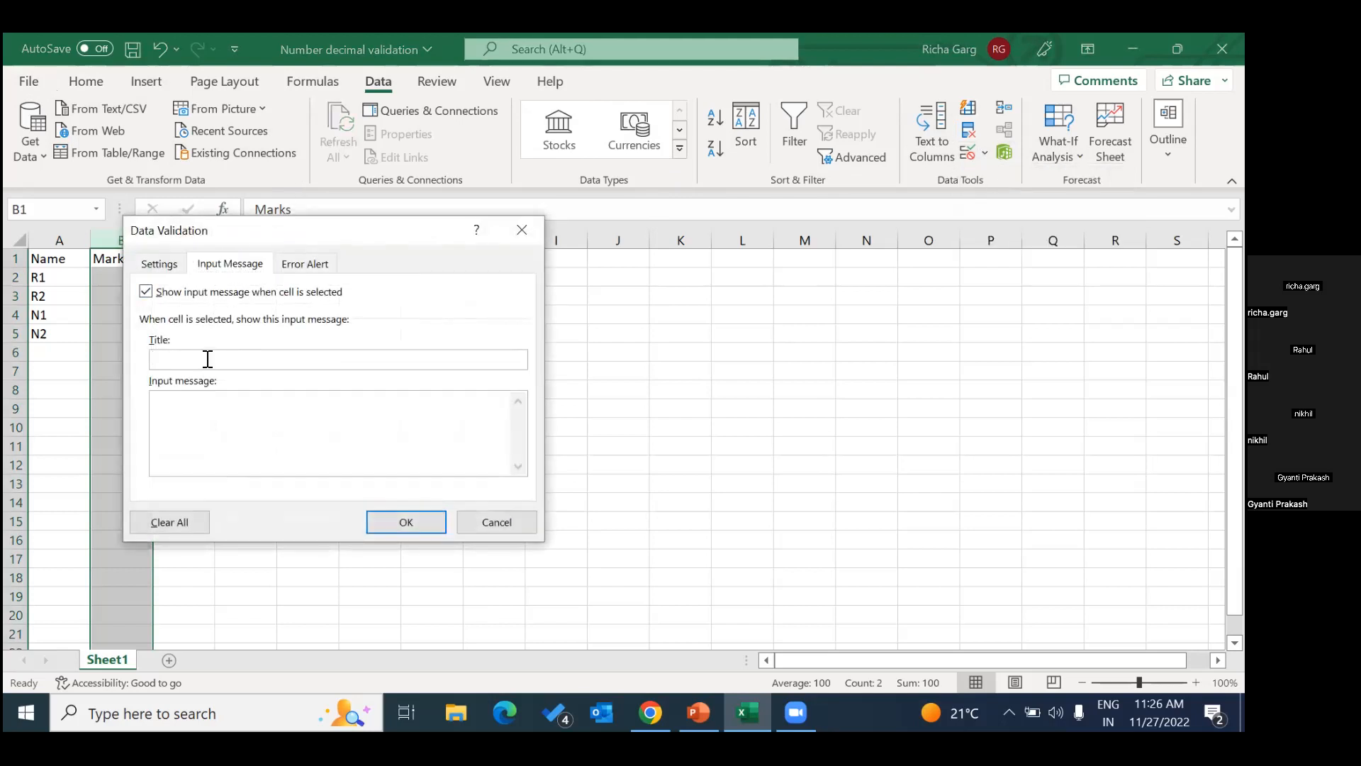
{"action": "type", "text": "Val"}
{"action": "key", "text": "BackSpace"}
{"action": "key", "text": "BackSpace"}
{"action": "key", "text": "BackSpace"}
{"action": "type", "text": "Error"}
Set the Marks column's input message to "Value must not exceed 400" and apply it.
{"action": "left_click", "coordinate": [268, 424]}
{"action": "type", "text": "Value must not exceed 400"}
{"action": "left_click", "coordinate": [406, 523]}
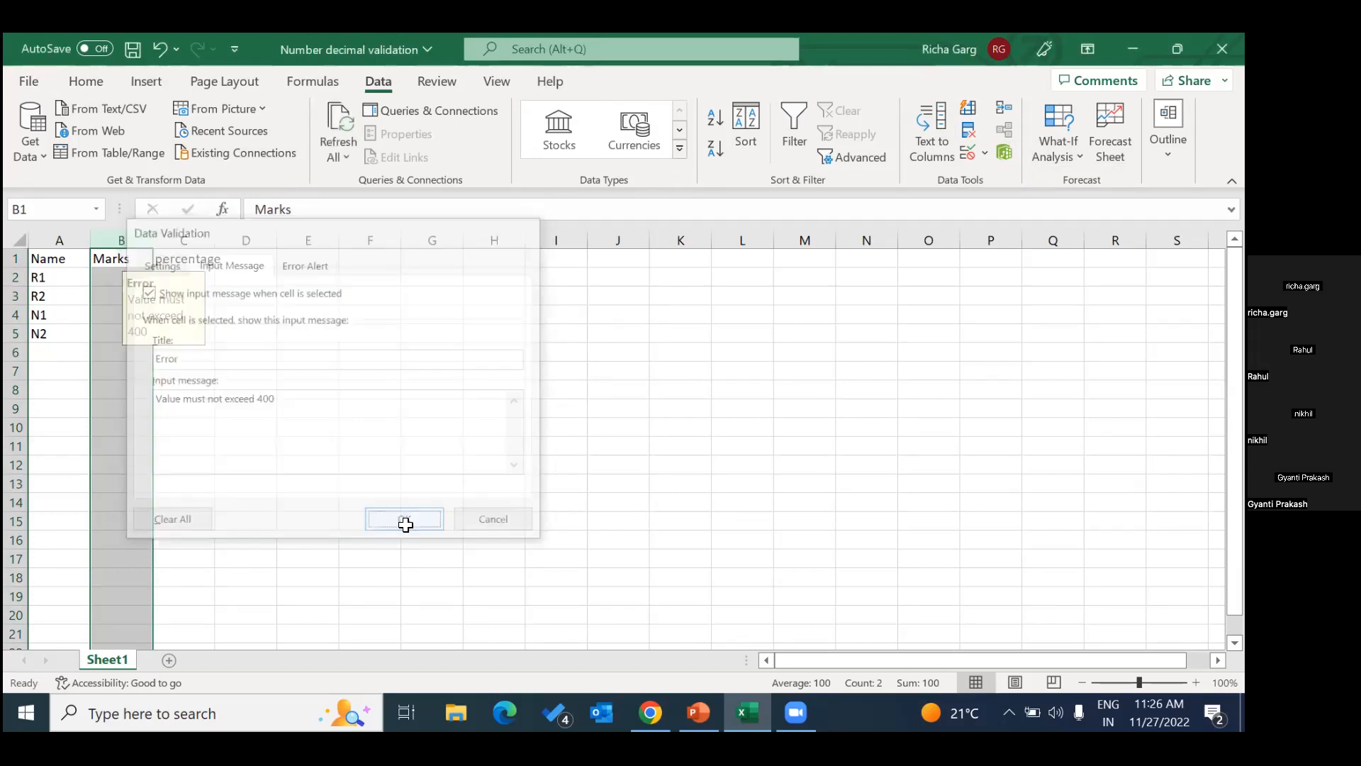
Check the input message on cell B3, try entering 500 there again, and dismiss the alert.
{"action": "left_click", "coordinate": [291, 391]}
{"action": "left_click", "coordinate": [127, 299]}
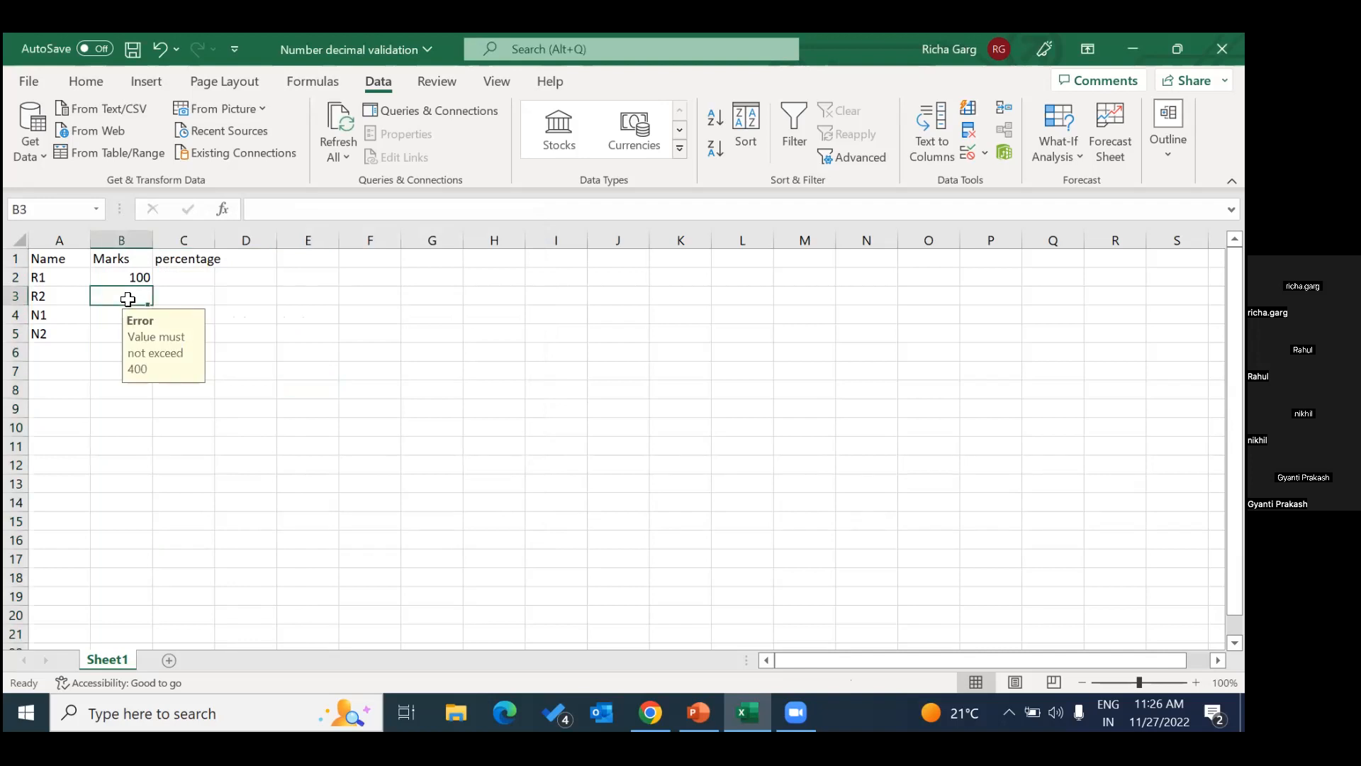
{"action": "type", "text": "500"}
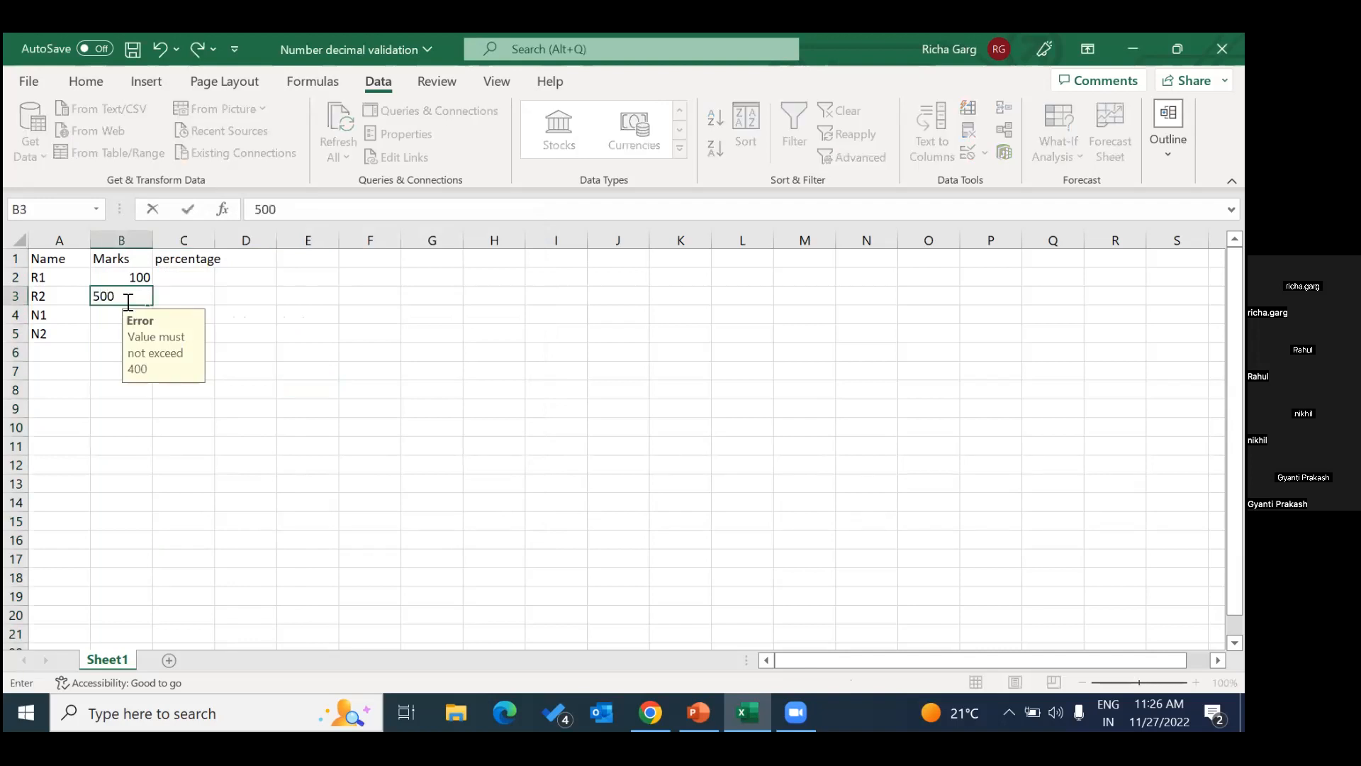
{"action": "key", "text": "Return"}
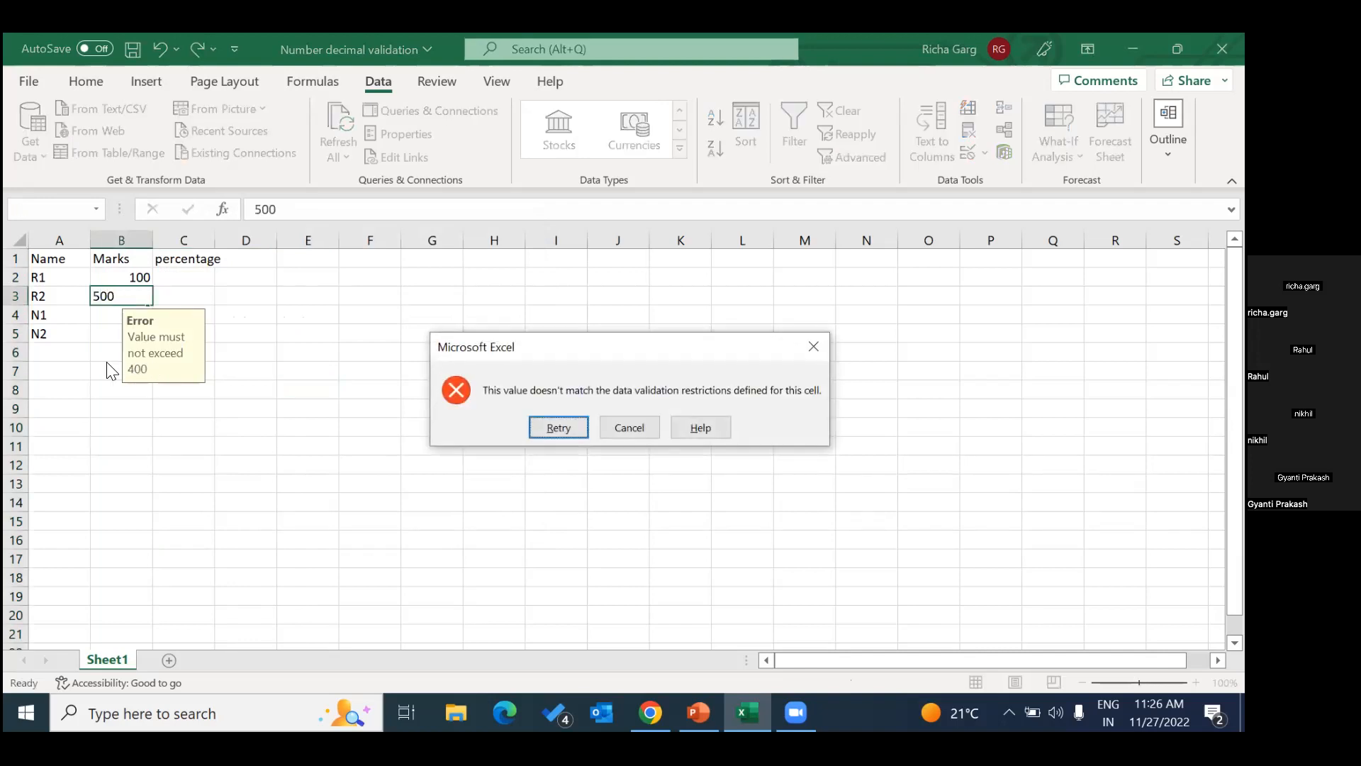
{"action": "left_click", "coordinate": [801, 357]}
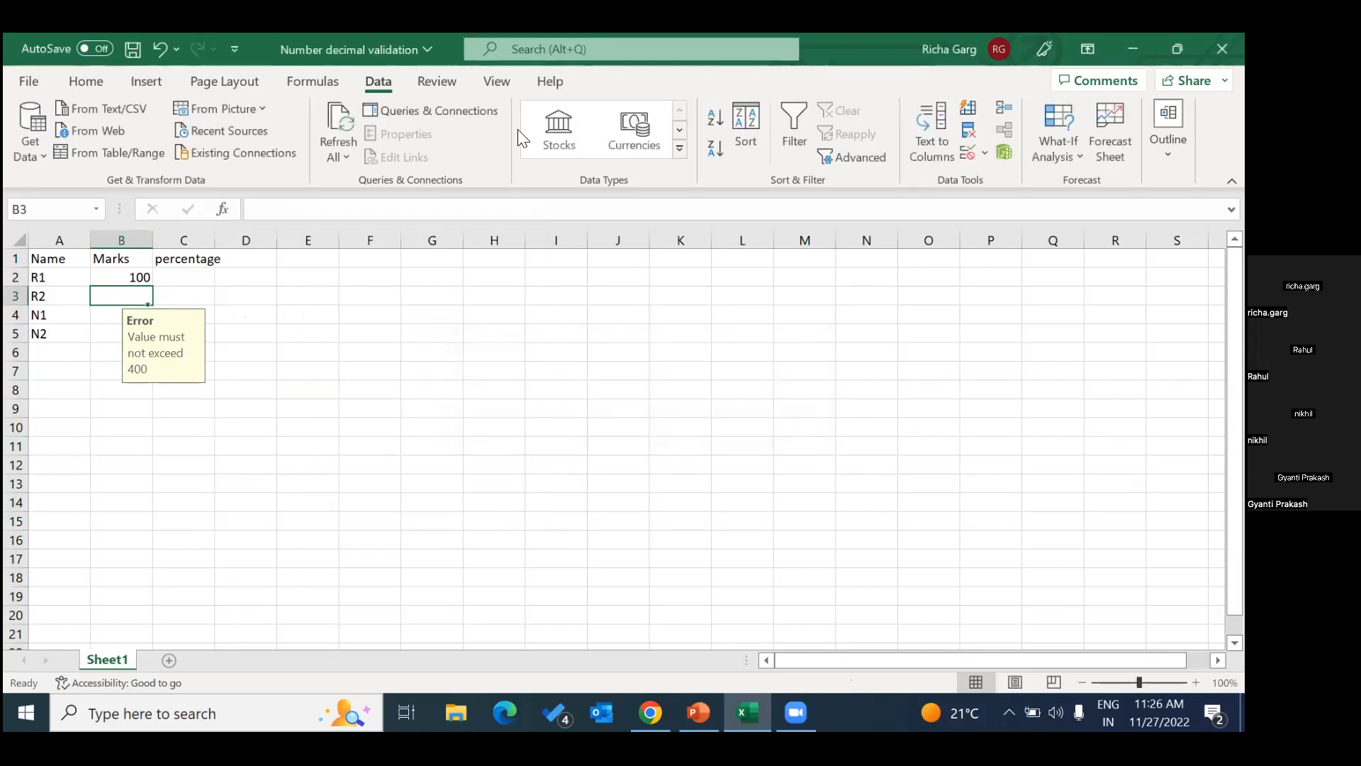
Give cell B3's data validation a Stop error alert titled "Error" with the message "Must not exceed 400" and apply it.
{"action": "left_click", "coordinate": [984, 154]}
{"action": "left_click", "coordinate": [1002, 181]}
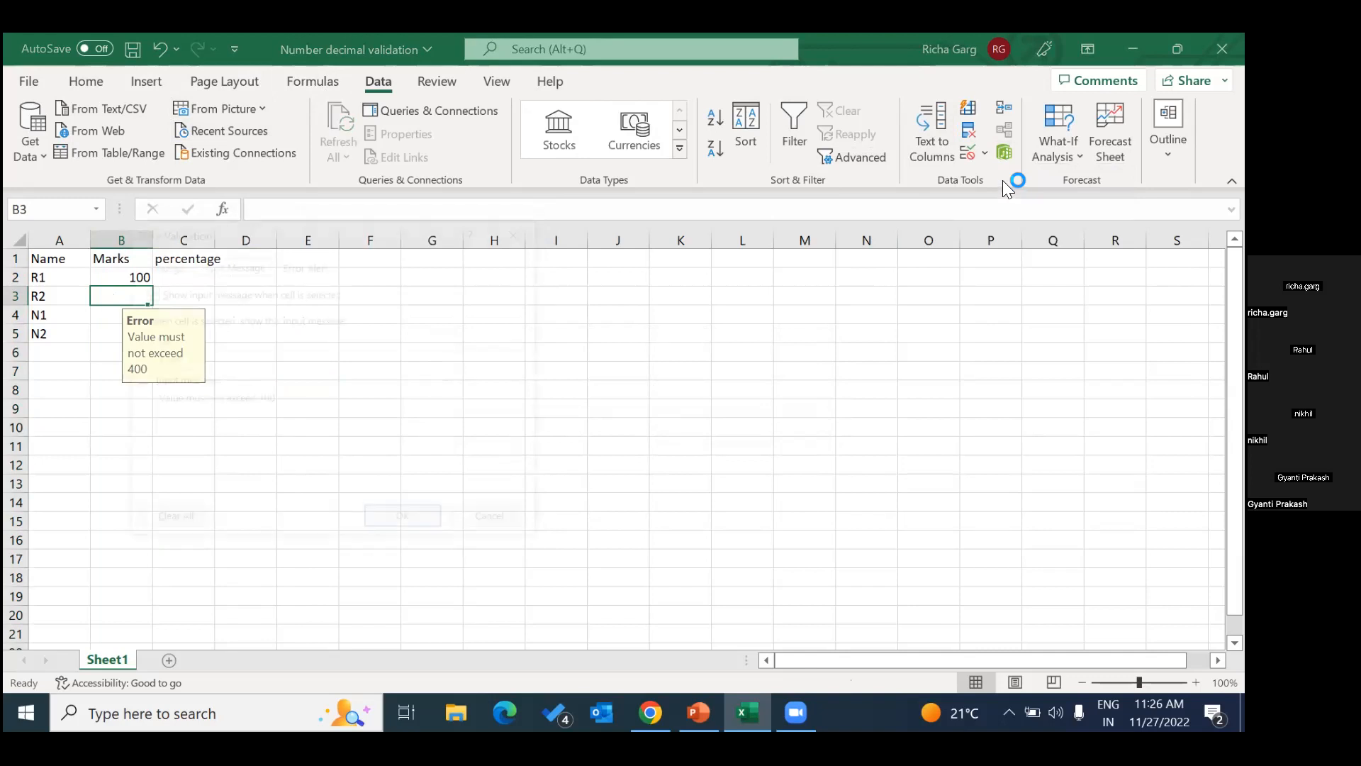
{"action": "left_click", "coordinate": [305, 263]}
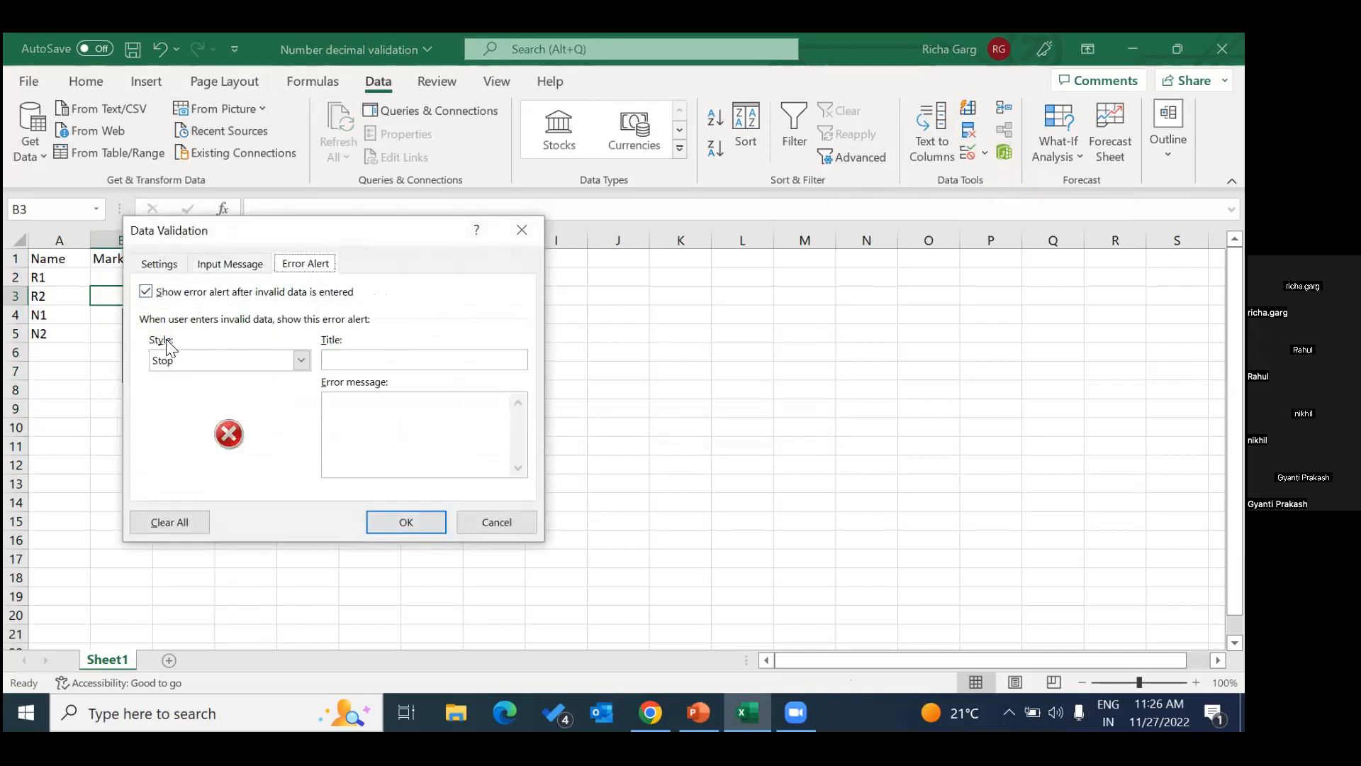
{"action": "left_click", "coordinate": [362, 363]}
{"action": "type", "text": "r"}
{"action": "left_click", "coordinate": [369, 411]}
{"action": "type", "text": "Must not"}
{"action": "type", "text": " exceed "}
{"action": "type", "text": "5"}
{"action": "type", "text": "400"}
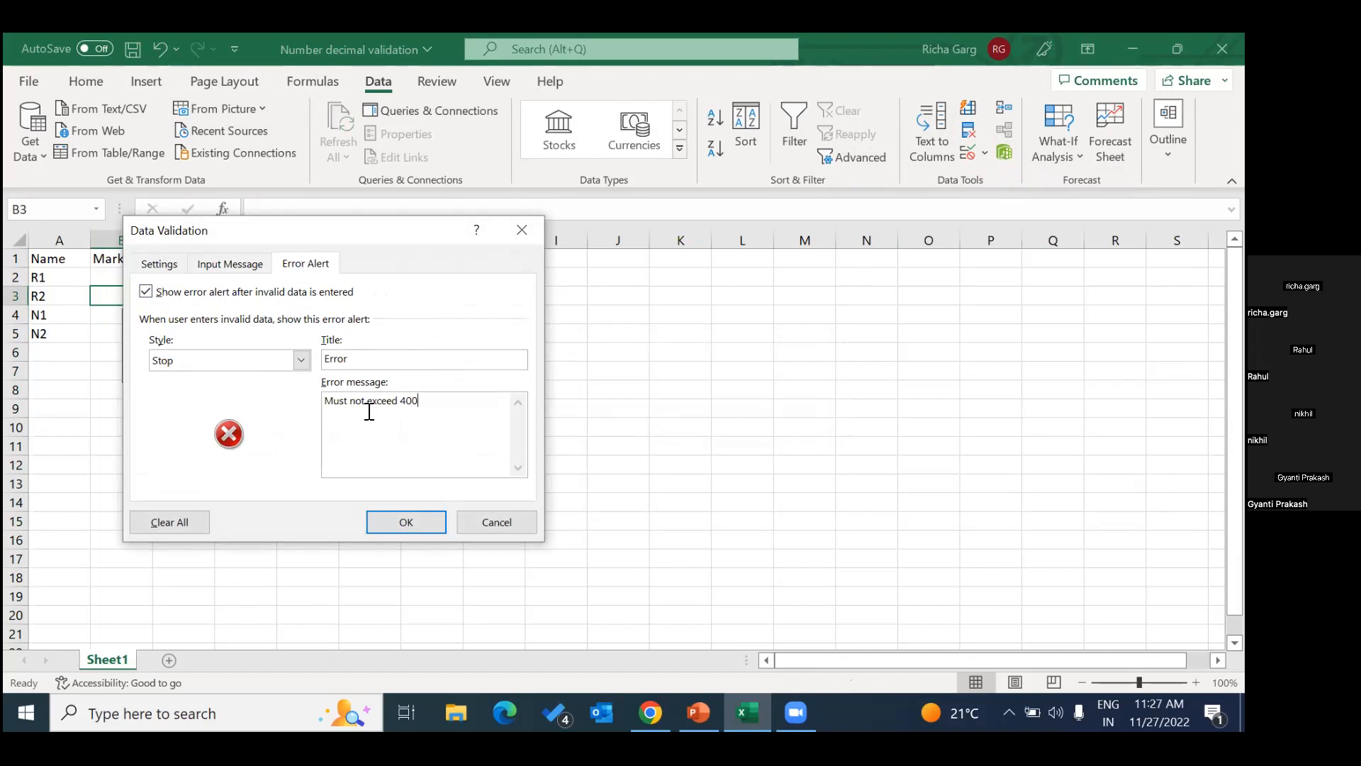
{"action": "left_click", "coordinate": [383, 526]}
Test the custom error alert by trying to enter 500 in cell B3, and dismiss the alert.
{"action": "left_click", "coordinate": [306, 423]}
{"action": "left_click", "coordinate": [126, 297]}
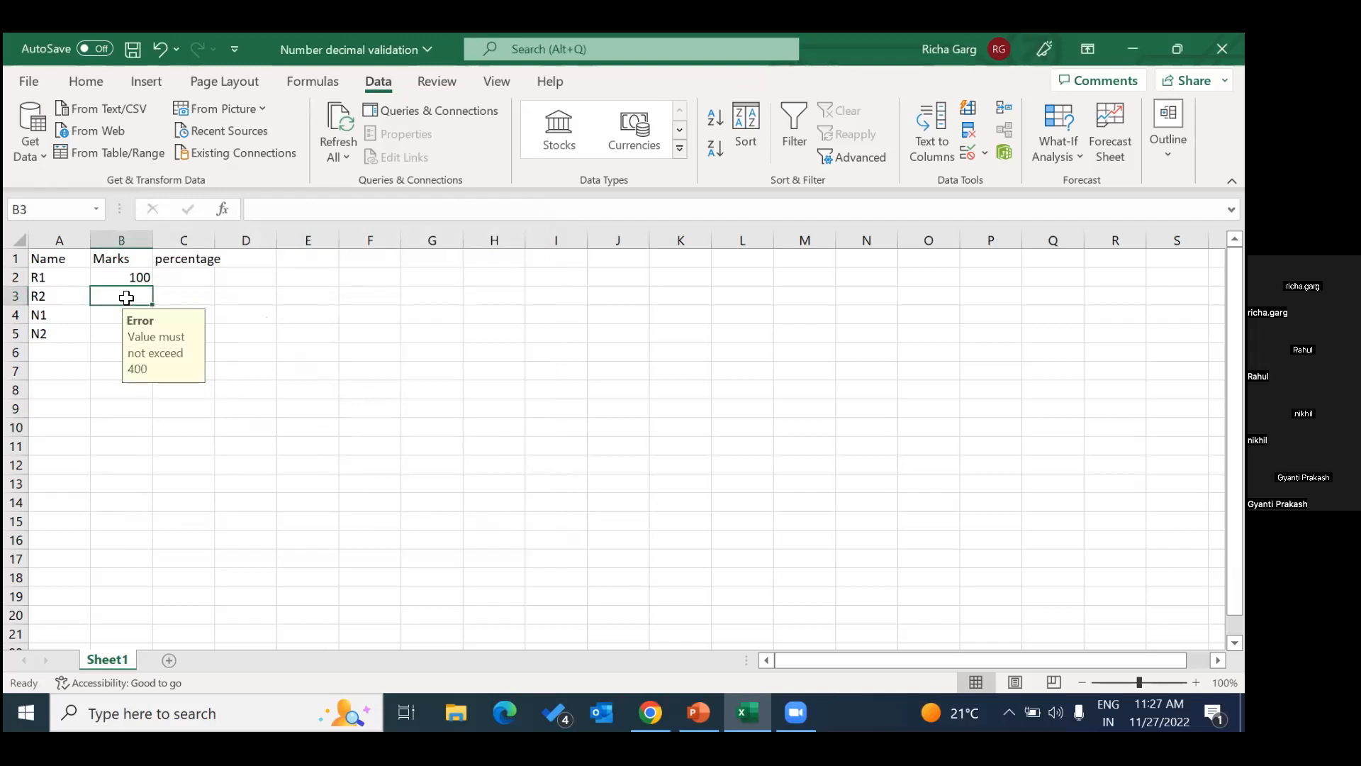
{"action": "type", "text": "400"}
{"action": "key", "text": "BackSpace"}
{"action": "key", "text": "BackSpace"}
{"action": "key", "text": "BackSpace"}
{"action": "type", "text": "500"}
{"action": "key", "text": "Return"}
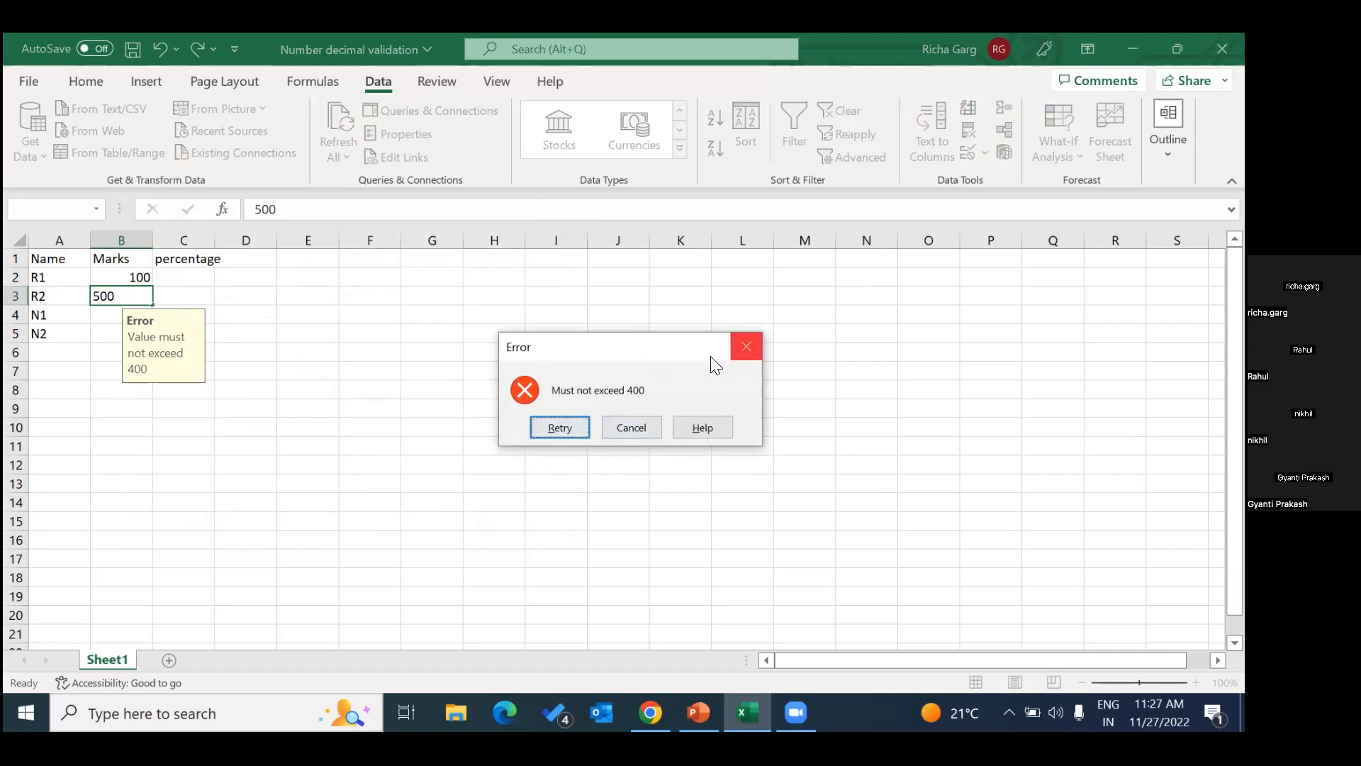
{"action": "left_click", "coordinate": [741, 342]}
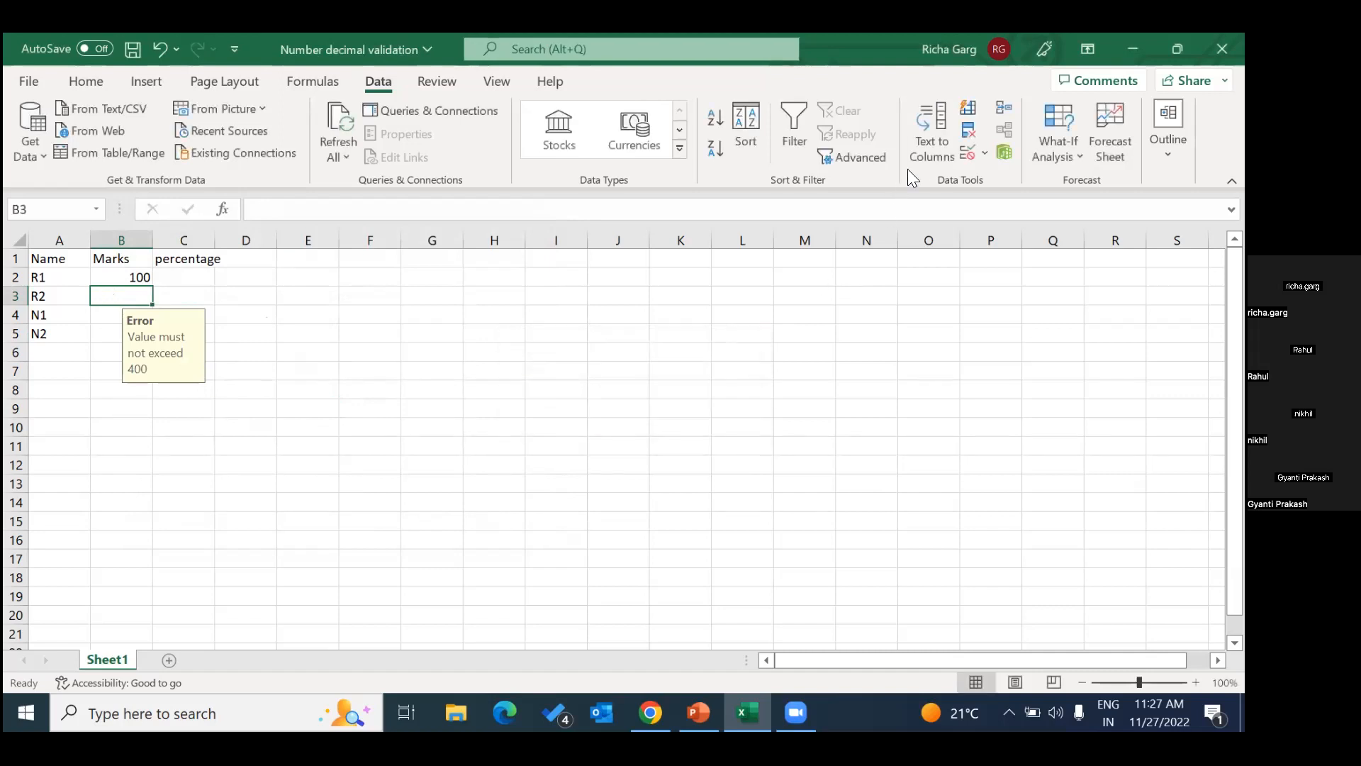
Open cell B3's data validation input message and clear its title and message text.
{"action": "left_click", "coordinate": [984, 155]}
{"action": "left_click", "coordinate": [1016, 179]}
{"action": "left_click", "coordinate": [228, 263]}
{"action": "left_click", "coordinate": [222, 359]}
{"action": "key", "text": "BackSpace"}
{"action": "key", "text": "BackSpace"}
{"action": "key", "text": "BackSpace"}
{"action": "key", "text": "BackSpace"}
{"action": "key", "text": "BackSpace"}
{"action": "left_click", "coordinate": [278, 403]}
{"action": "key", "text": "BackSpace"}
{"action": "key", "text": "BackSpace"}
{"action": "key", "text": "BackSpace"}
{"action": "key", "text": "BackSpace"}
{"action": "key", "text": "BackSpace"}
{"action": "key", "text": "BackSpace"}
{"action": "key", "text": "BackSpace"}
{"action": "key", "text": "BackSpace"}
{"action": "key", "text": "BackSpace"}
{"action": "key", "text": "BackSpace"}
{"action": "key", "text": "BackSpace"}
{"action": "key", "text": "BackSpace"}
{"action": "key", "text": "BackSpace"}
{"action": "key", "text": "BackSpace"}
{"action": "key", "text": "BackSpace"}
{"action": "key", "text": "BackSpace"}
{"action": "key", "text": "BackSpace"}
{"action": "key", "text": "BackSpace"}
{"action": "key", "text": "BackSpace"}
{"action": "key", "text": "BackSpace"}
{"action": "key", "text": "BackSpace"}
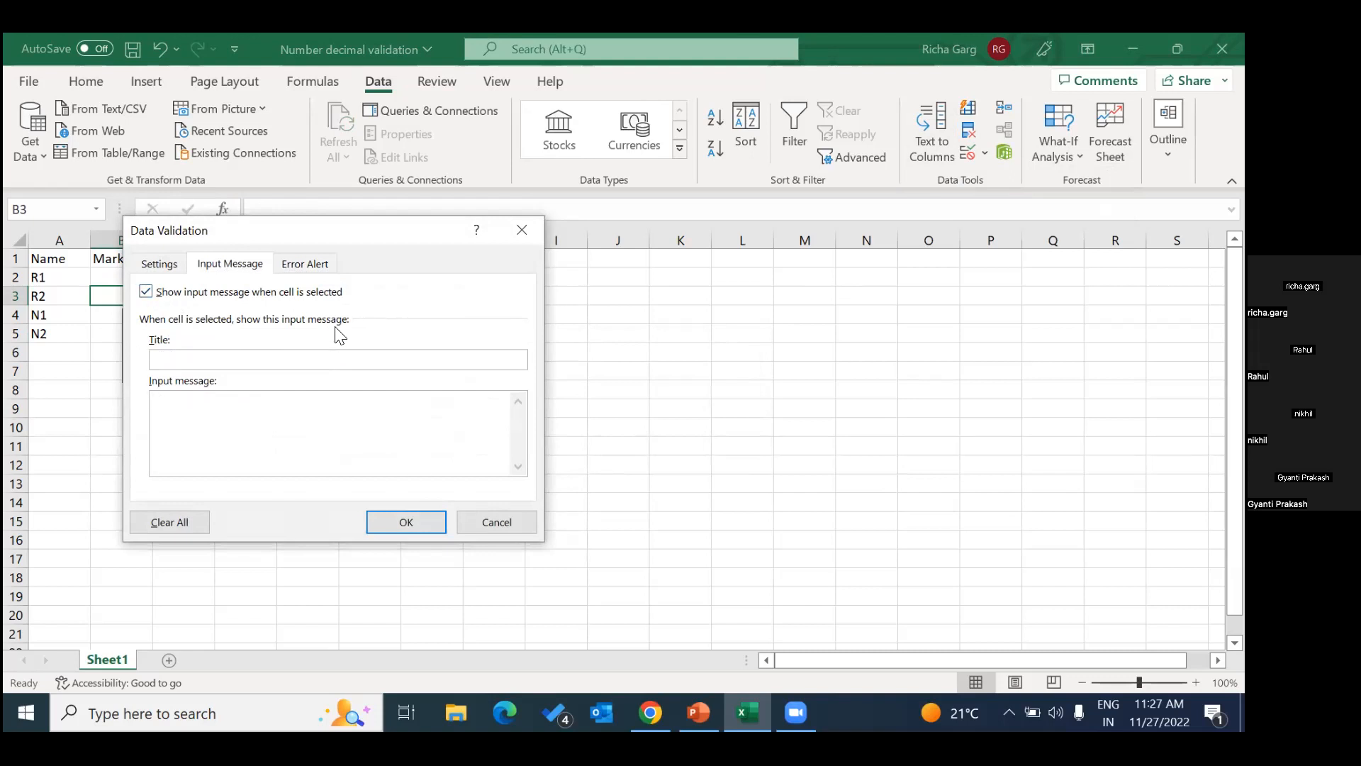
Set cell B3's input message title to "Values" and its text to "Enter values below 400", and apply it.
{"action": "left_click_drag", "start_coordinate": [405, 239], "coordinate": [615, 260]}
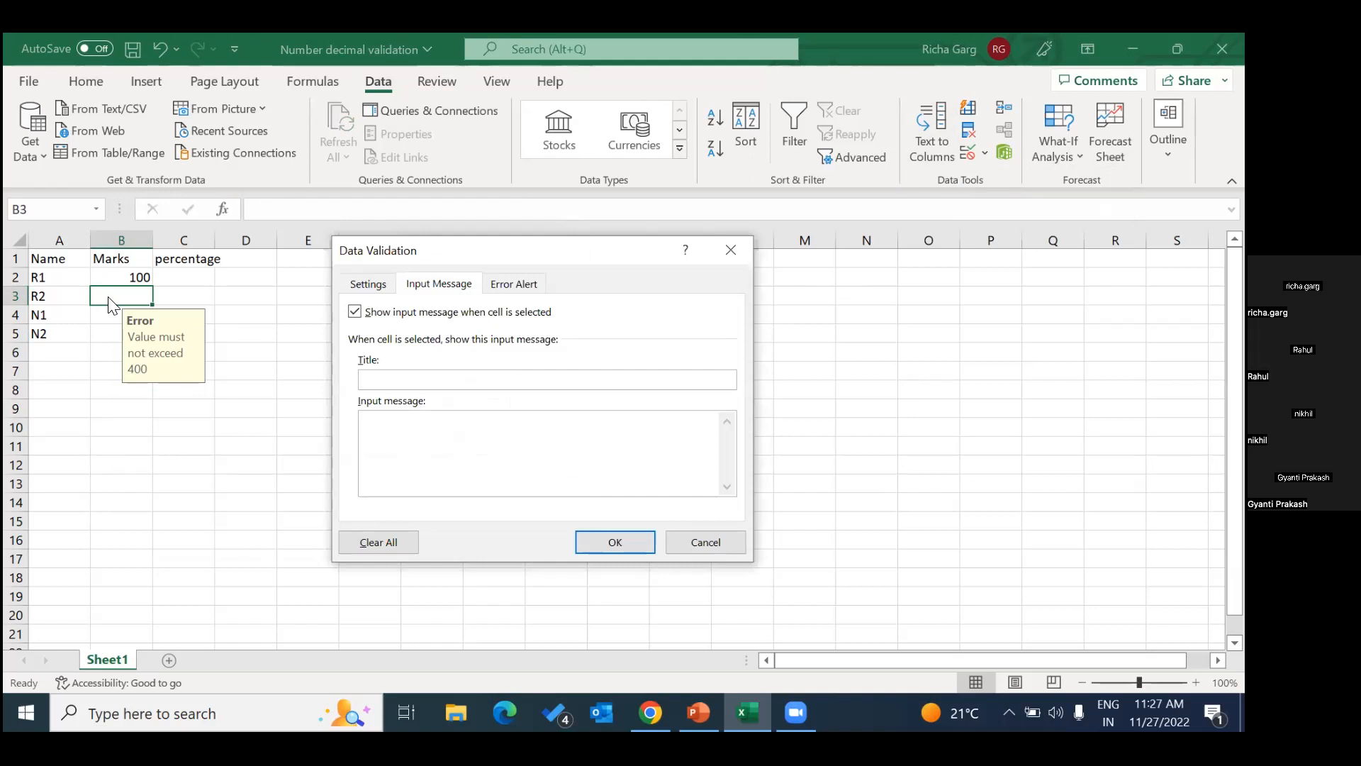
{"action": "left_click", "coordinate": [406, 379]}
{"action": "type", "text": "Values"}
{"action": "left_click", "coordinate": [429, 459]}
{"action": "type", "text": "W"}
{"action": "key", "text": "BackSpace"}
{"action": "type", "text": "Enter values below 400"}
{"action": "left_click", "coordinate": [619, 539]}
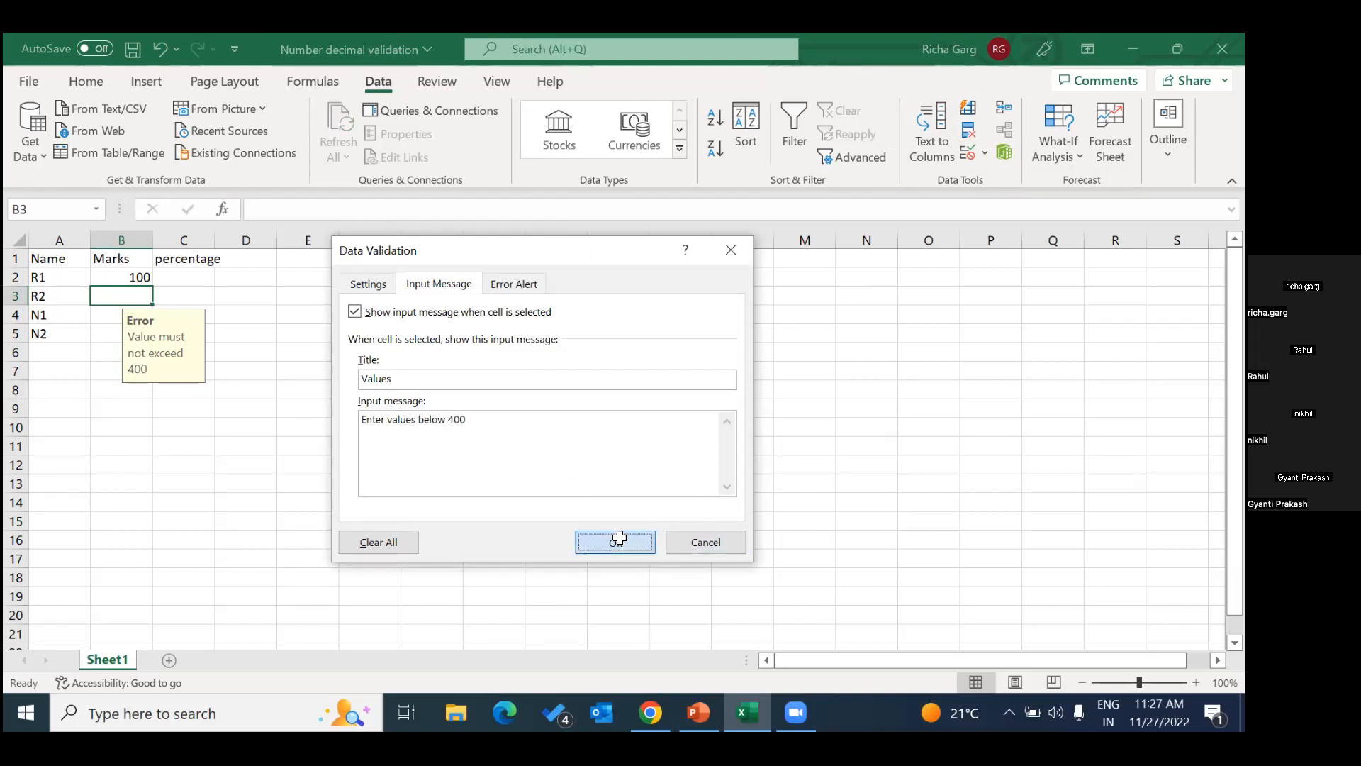
Check the input messages on cells B4 and B3, try entering 500 in B3, and dismiss the error alert.
{"action": "left_click", "coordinate": [105, 314]}
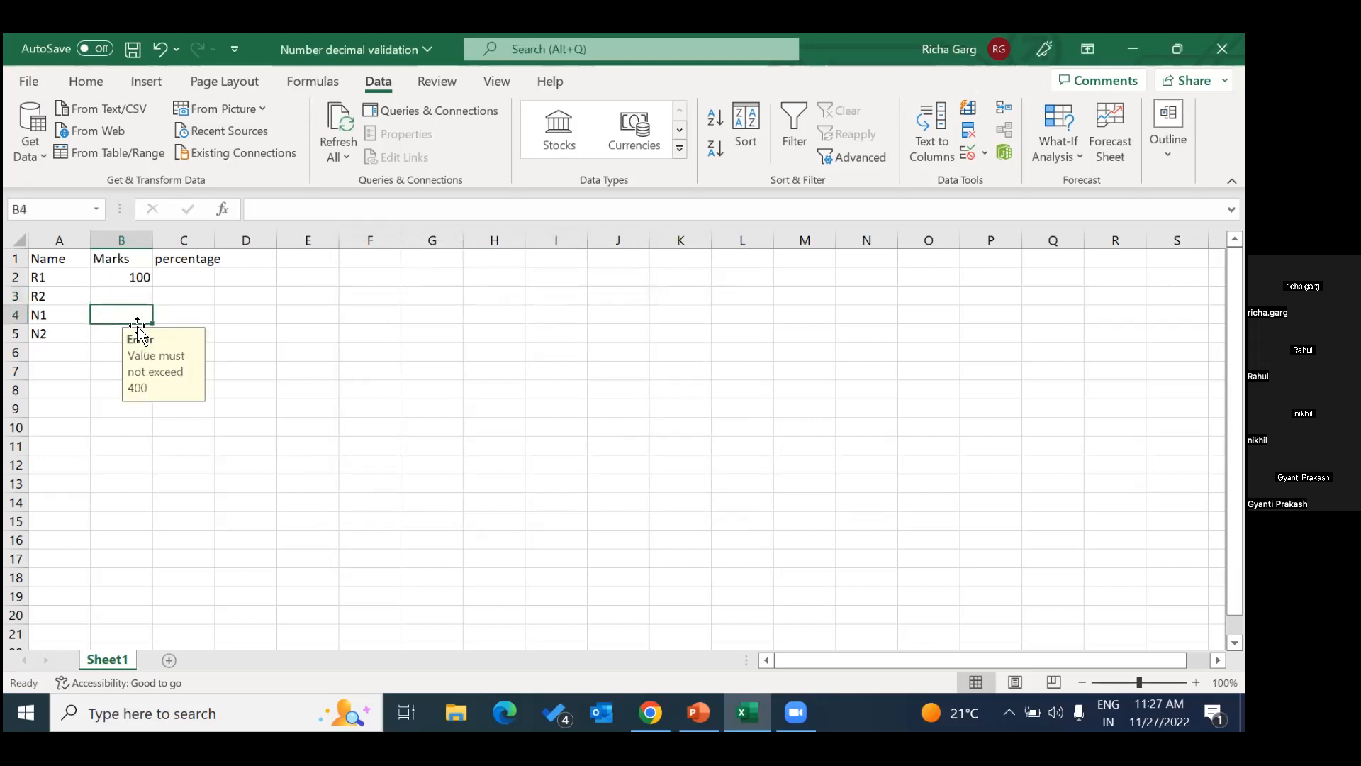
{"action": "left_click", "coordinate": [134, 298]}
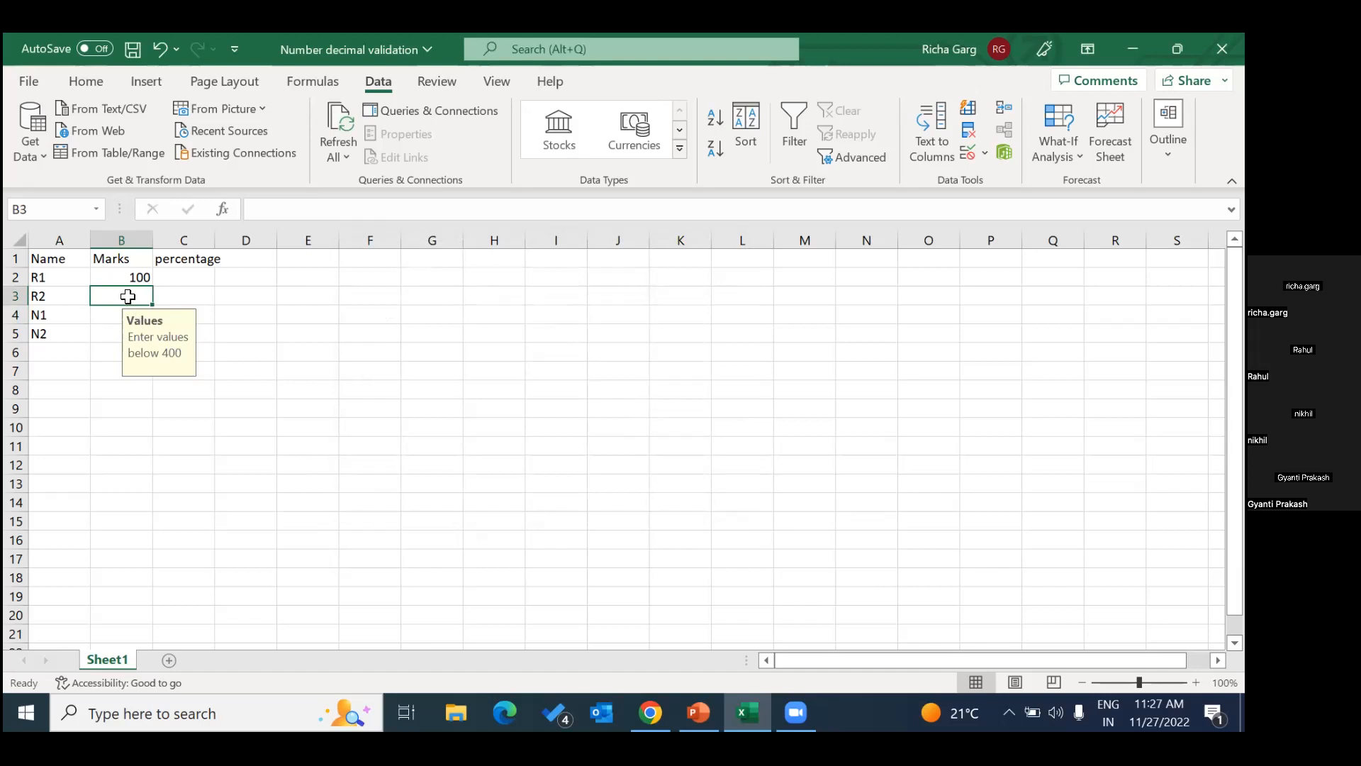
{"action": "type", "text": "500"}
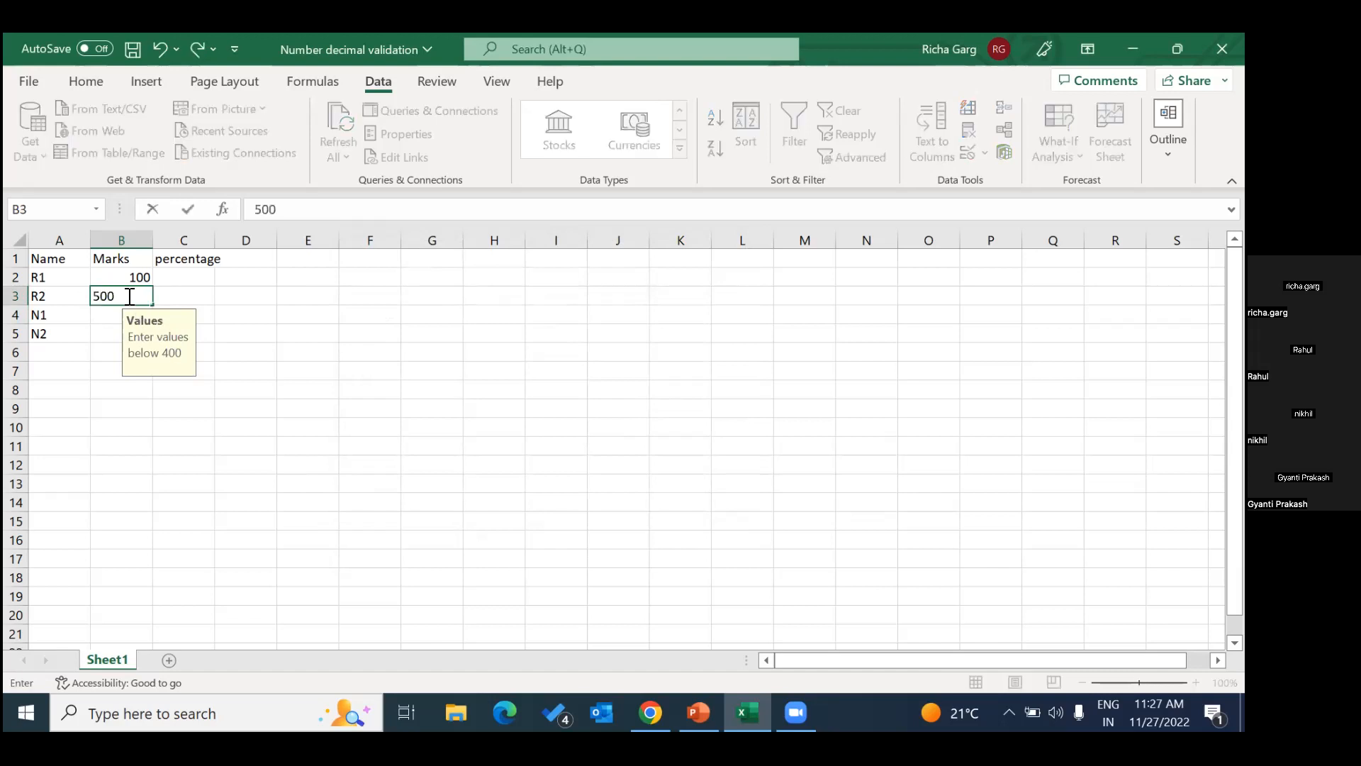
{"action": "key", "text": "Return"}
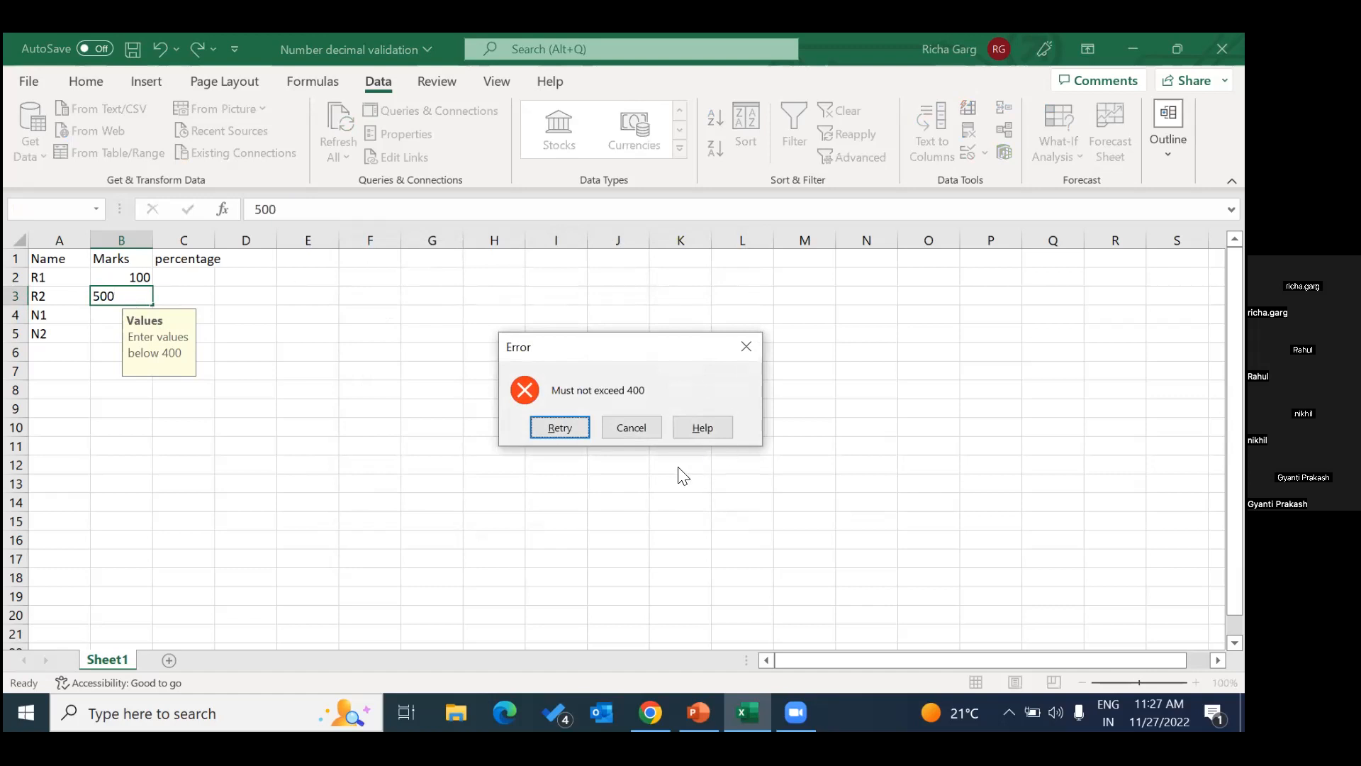
{"action": "left_click", "coordinate": [748, 349]}
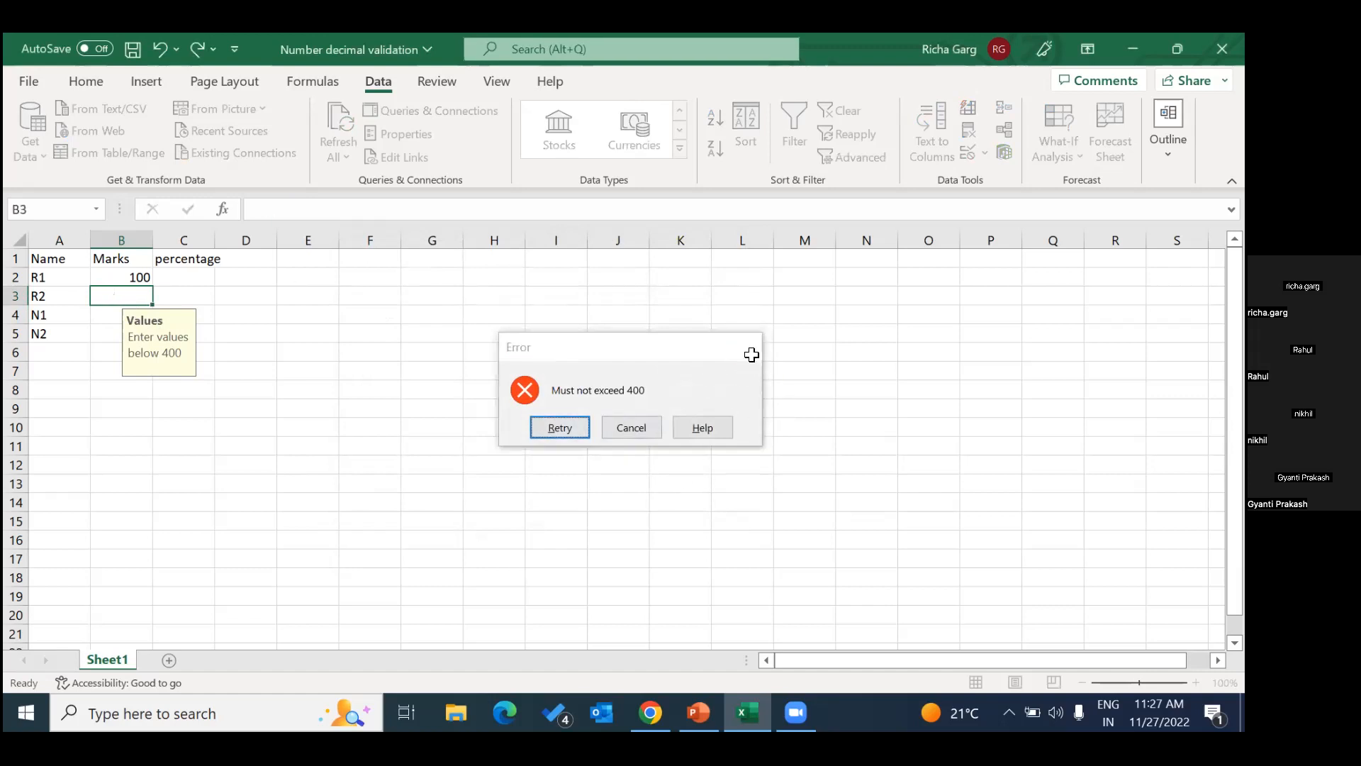
Compare the input message on cell B4 with the one on cell B3 once more.
{"action": "left_click", "coordinate": [267, 421]}
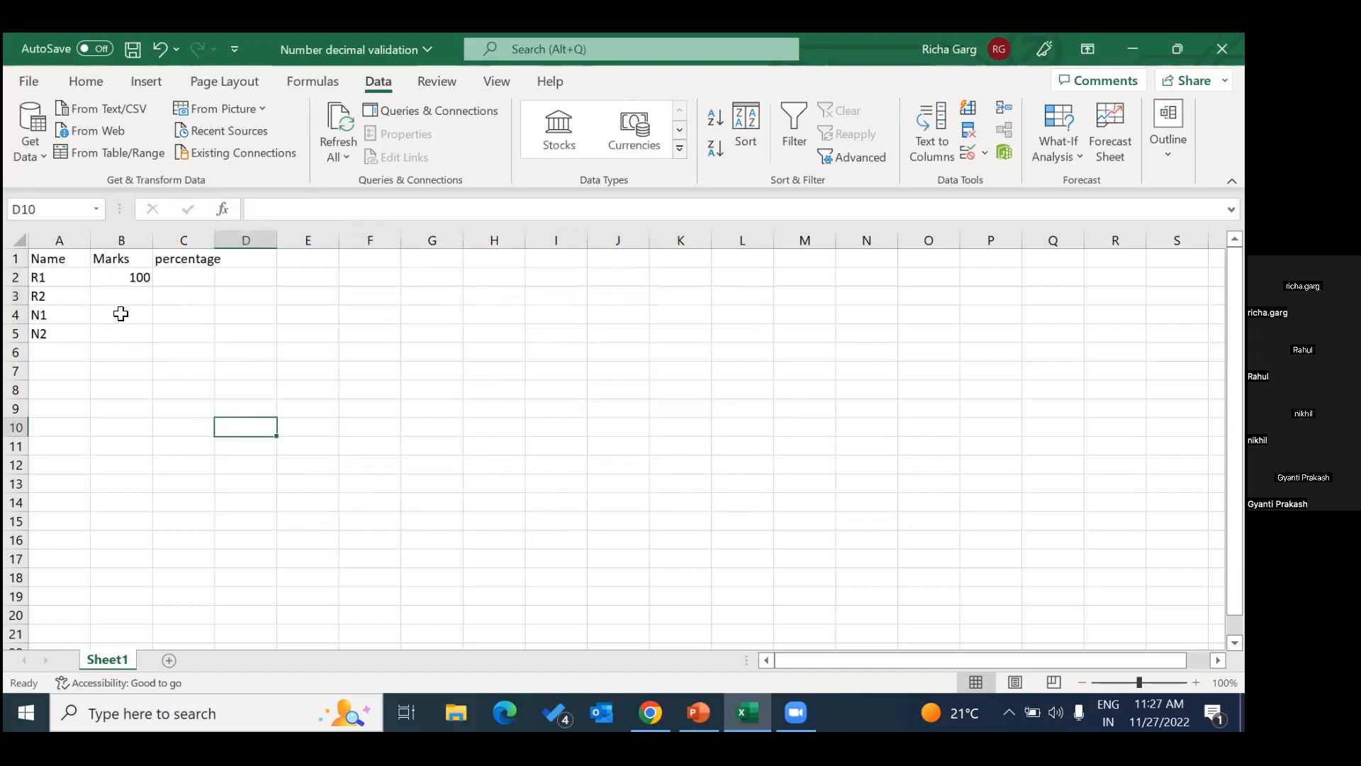
{"action": "left_click", "coordinate": [118, 314]}
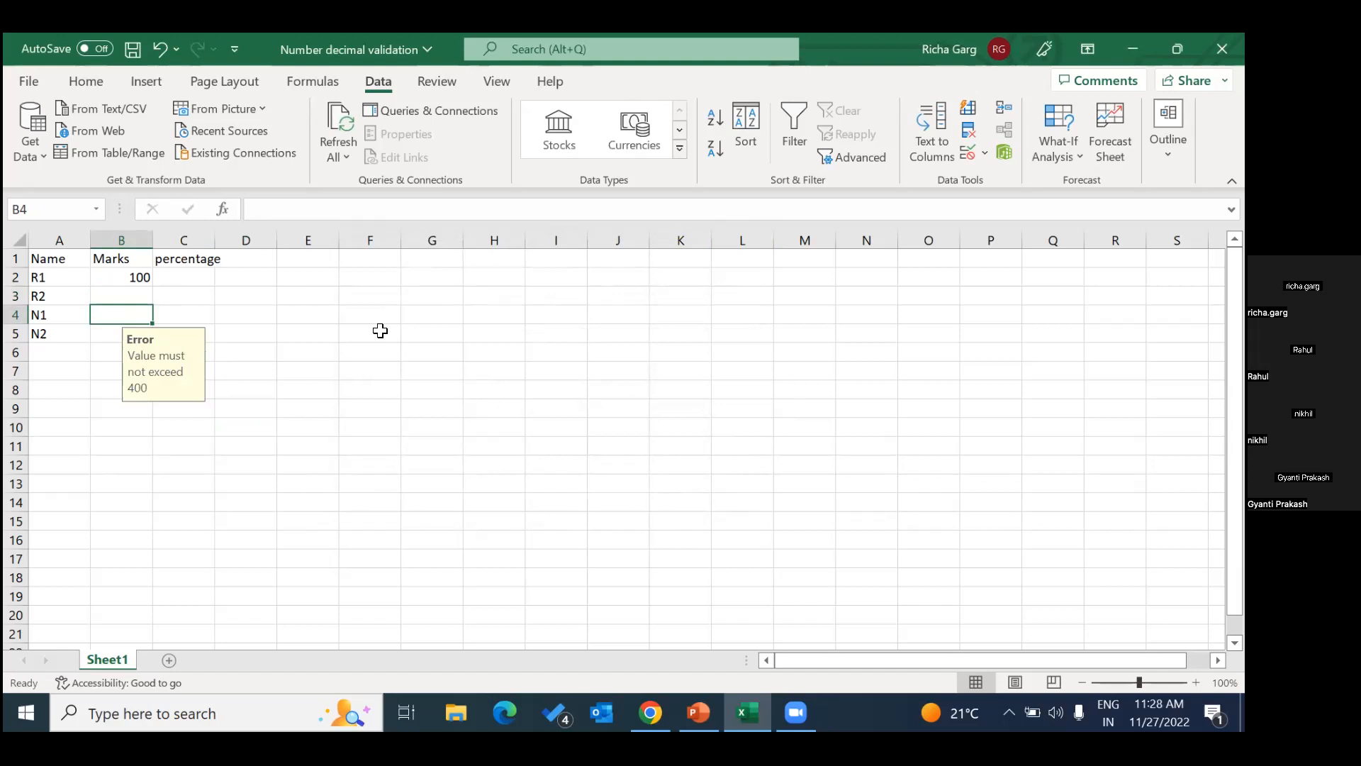
{"action": "left_click", "coordinate": [139, 296]}
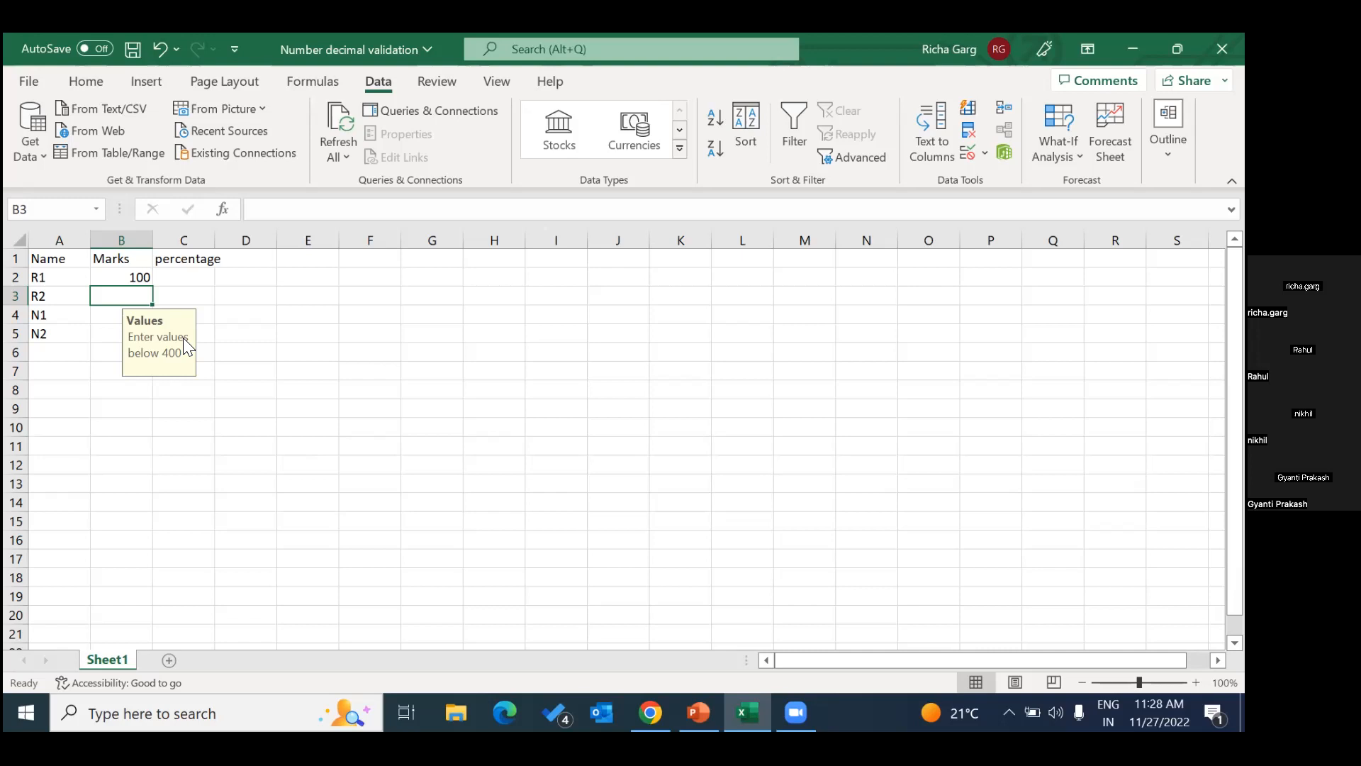
{"action": "left_click", "coordinate": [245, 295]}
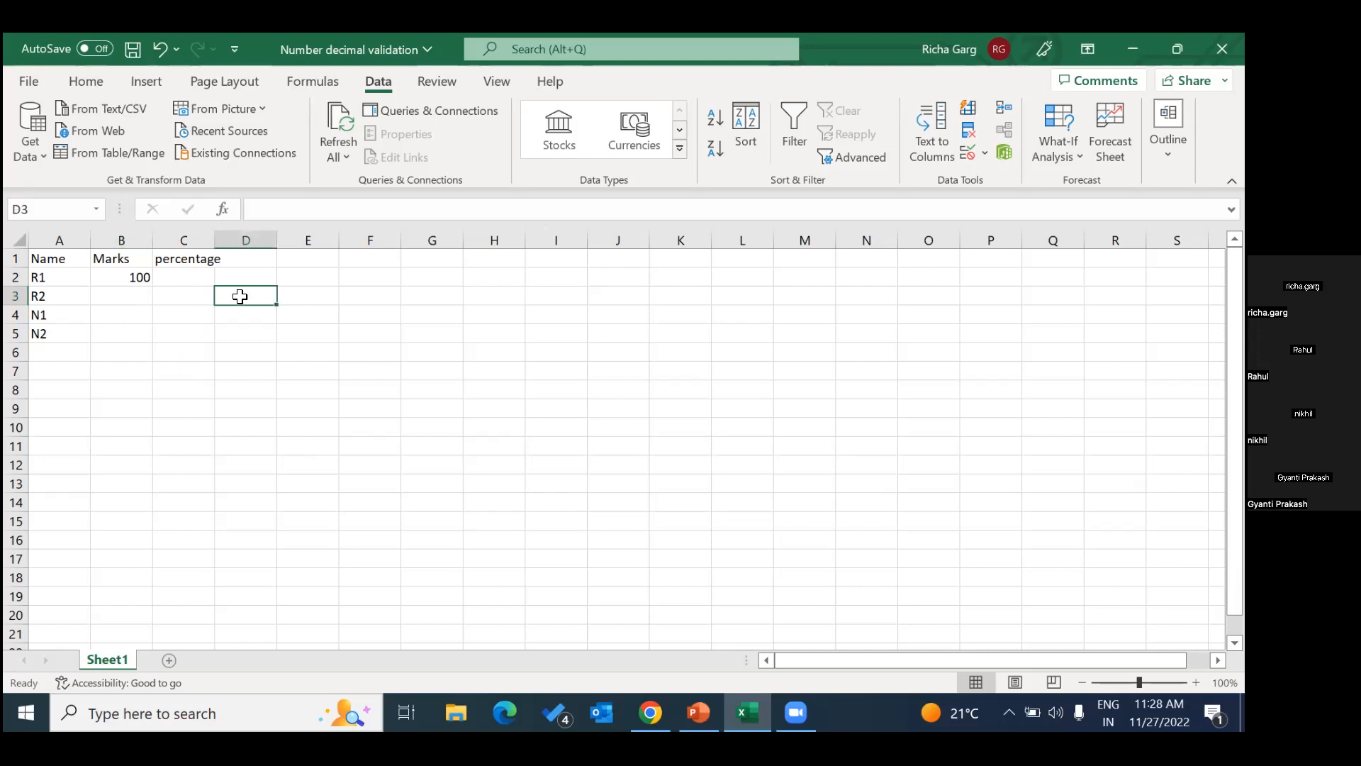
Open data validation for the whole percentage column and allow only decimal values.
{"action": "left_click", "coordinate": [189, 241]}
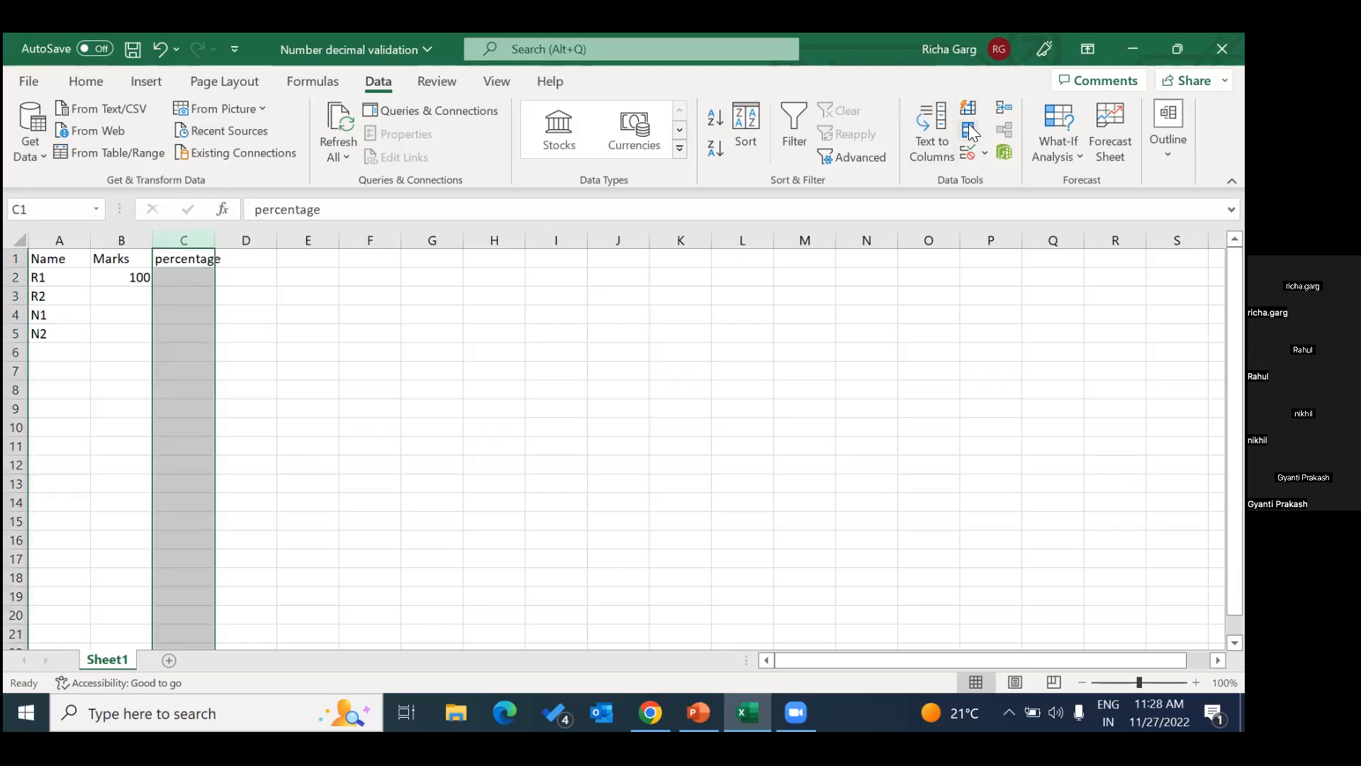
{"action": "left_click", "coordinate": [985, 154]}
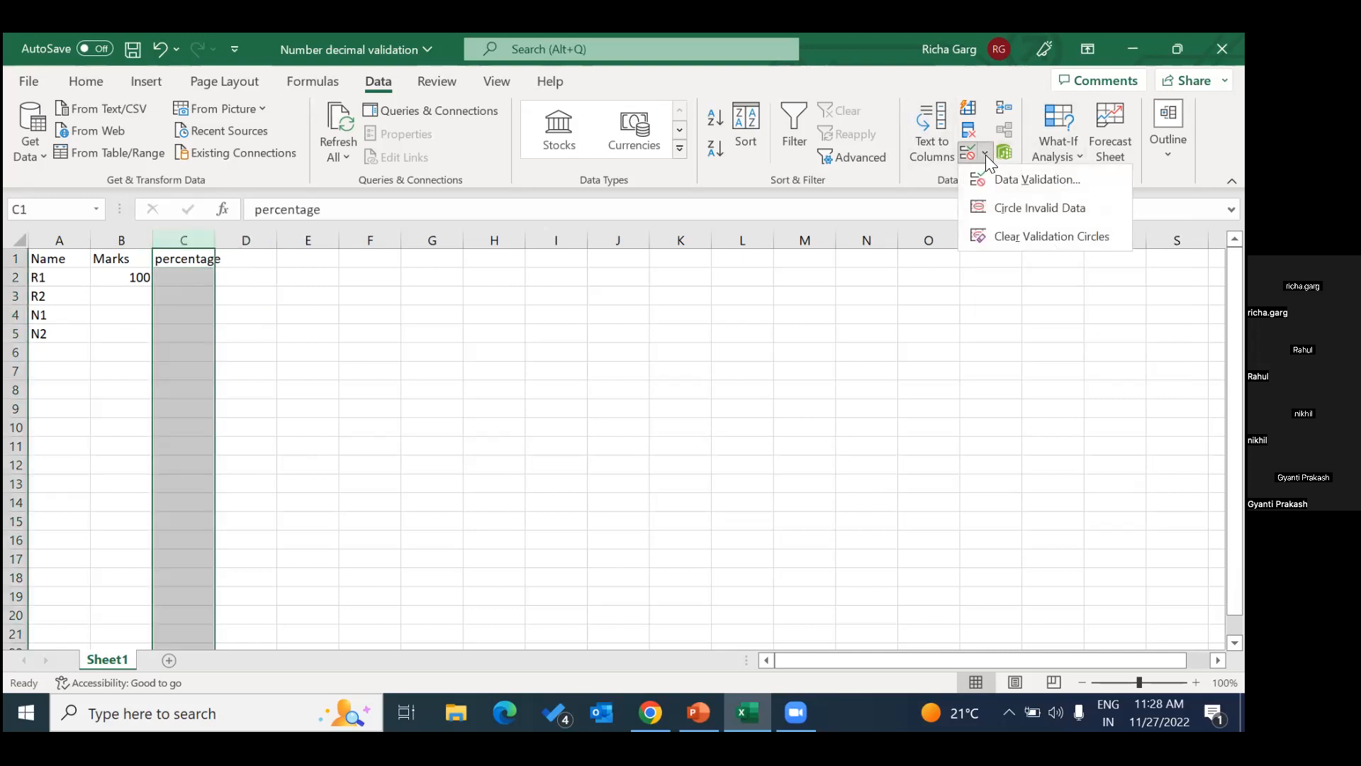
{"action": "left_click", "coordinate": [998, 166]}
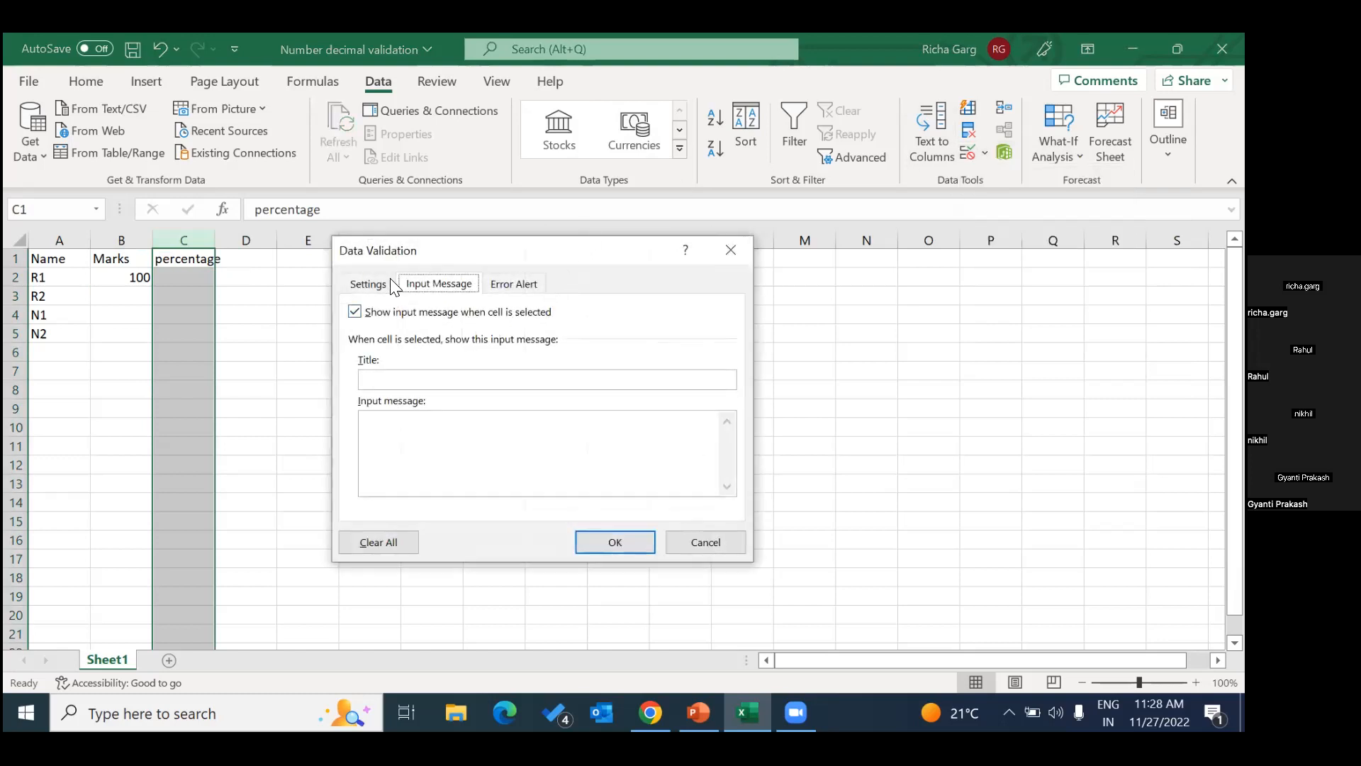
{"action": "left_click", "coordinate": [383, 287]}
{"action": "left_click", "coordinate": [488, 359]}
{"action": "left_click", "coordinate": [429, 394]}
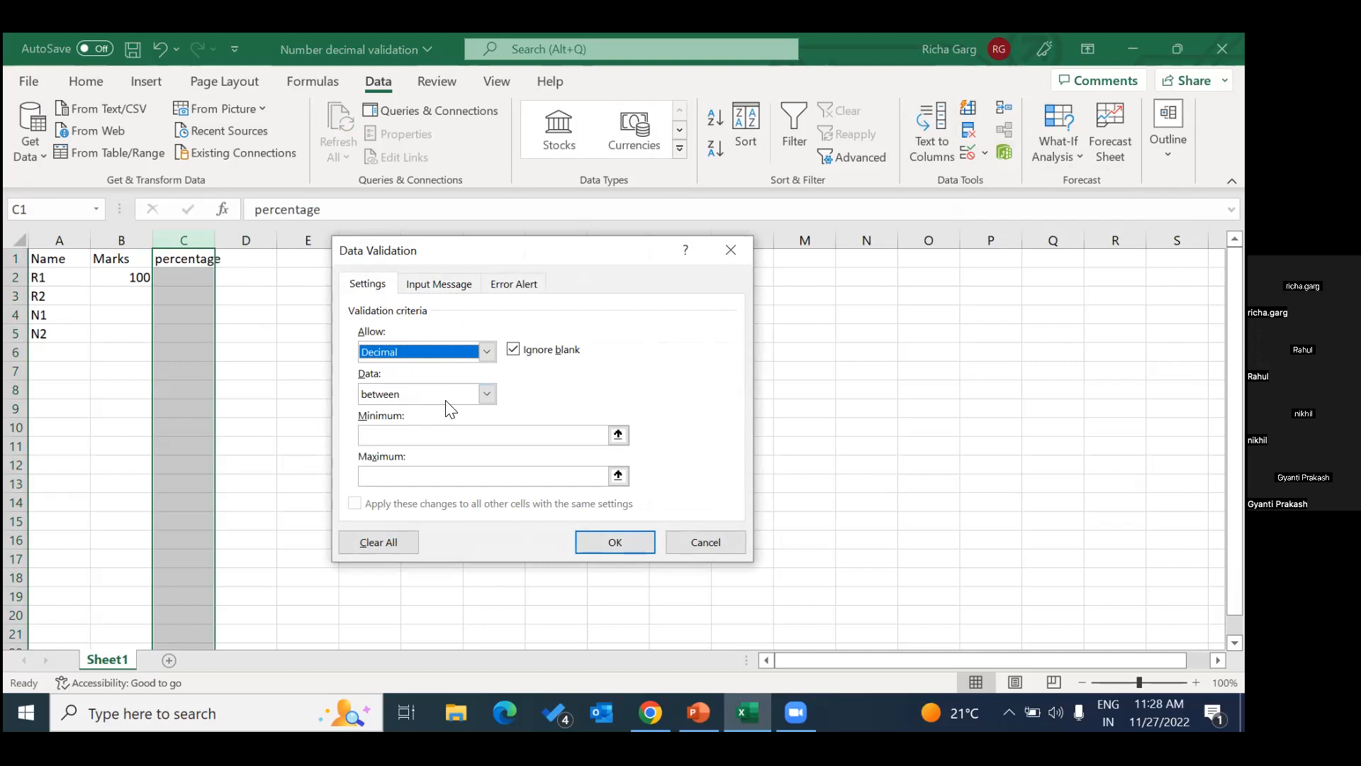
Restrict the percentage column to values less than or equal to a maximum of 100.00 and apply the rule.
{"action": "left_click", "coordinate": [486, 394]}
{"action": "left_click", "coordinate": [487, 395]}
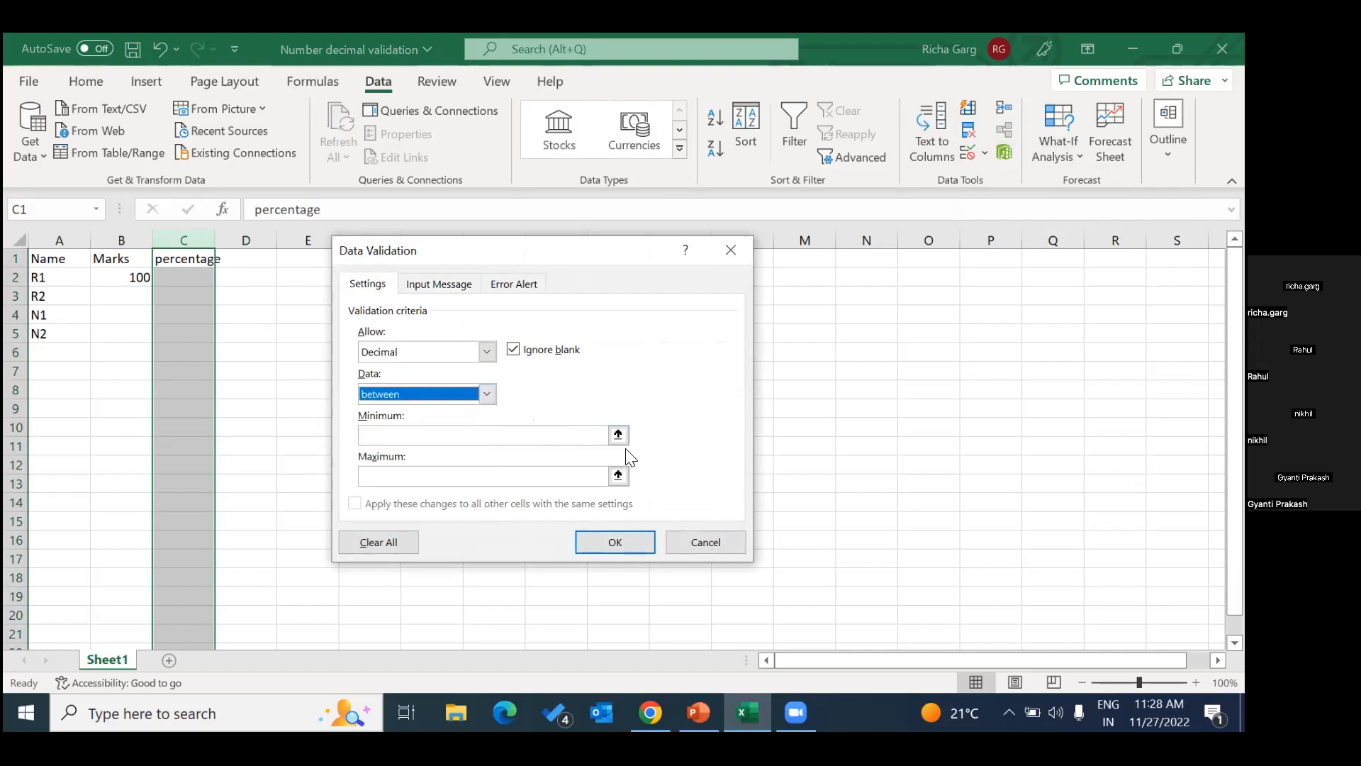
{"action": "left_click", "coordinate": [486, 394]}
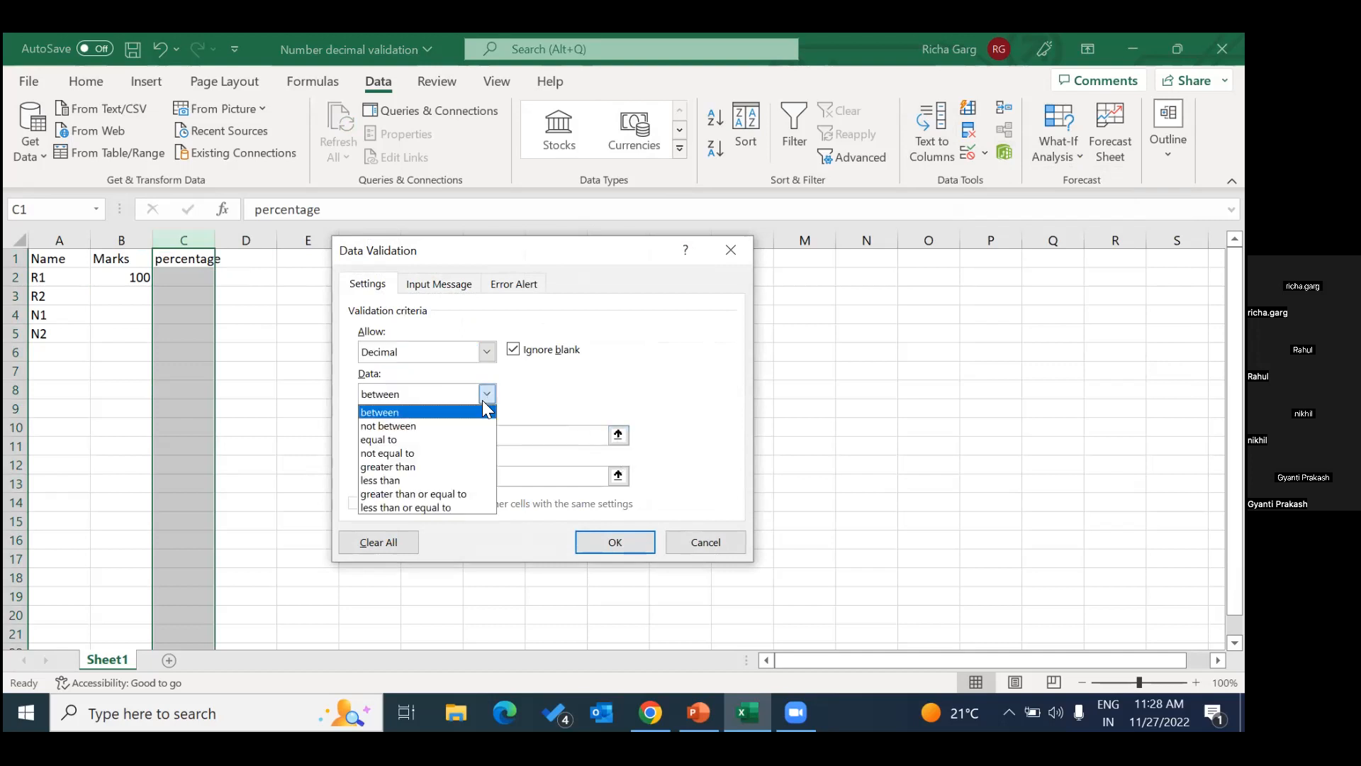
{"action": "left_click", "coordinate": [444, 481]}
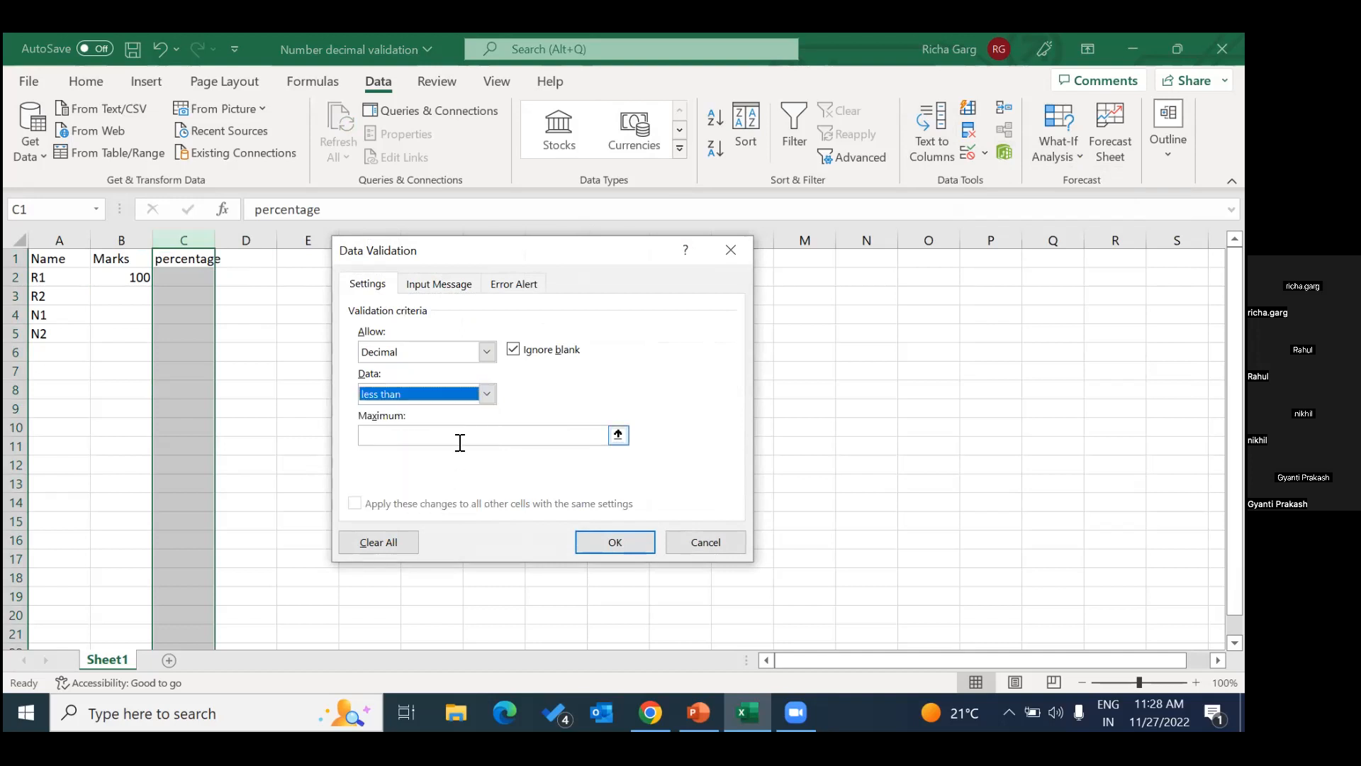
{"action": "left_click", "coordinate": [459, 443]}
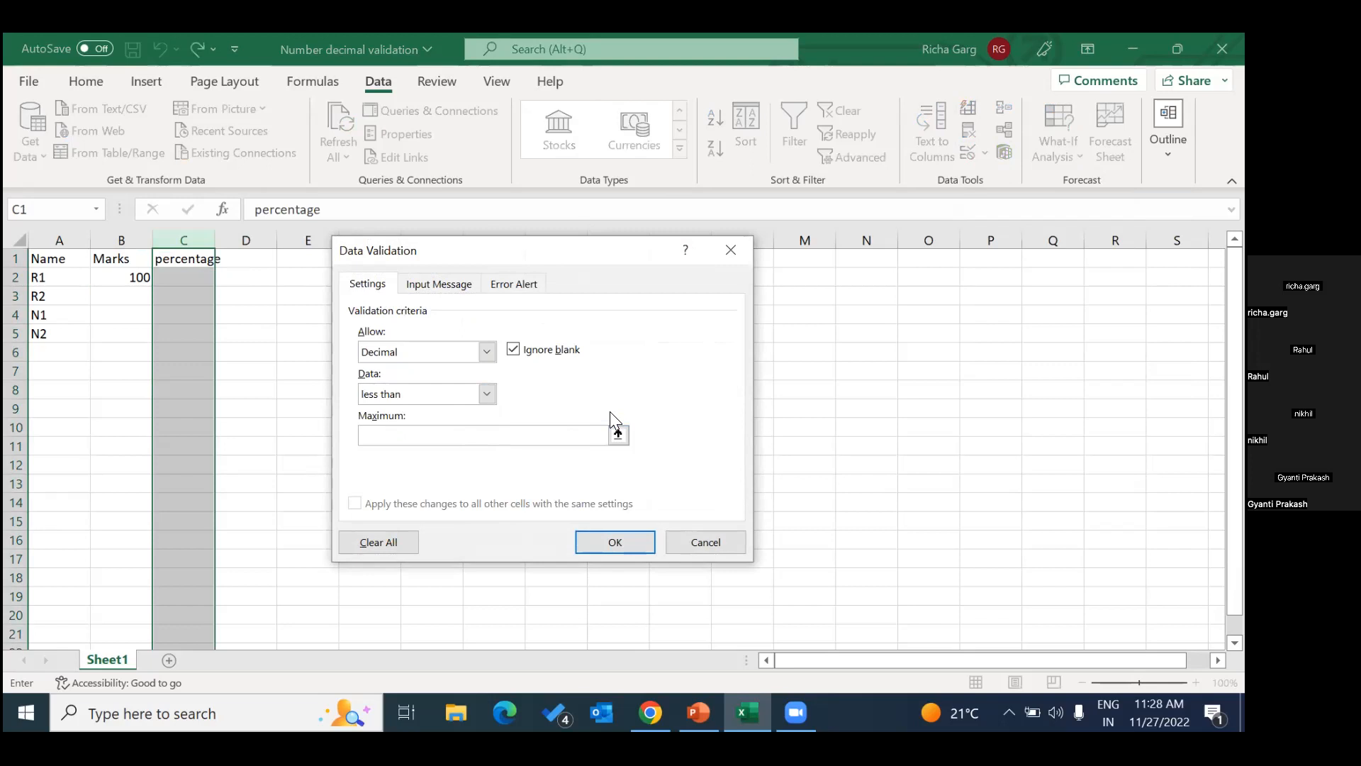
{"action": "type", "text": "100.0"}
{"action": "left_click", "coordinate": [483, 393]}
{"action": "left_click", "coordinate": [465, 508]}
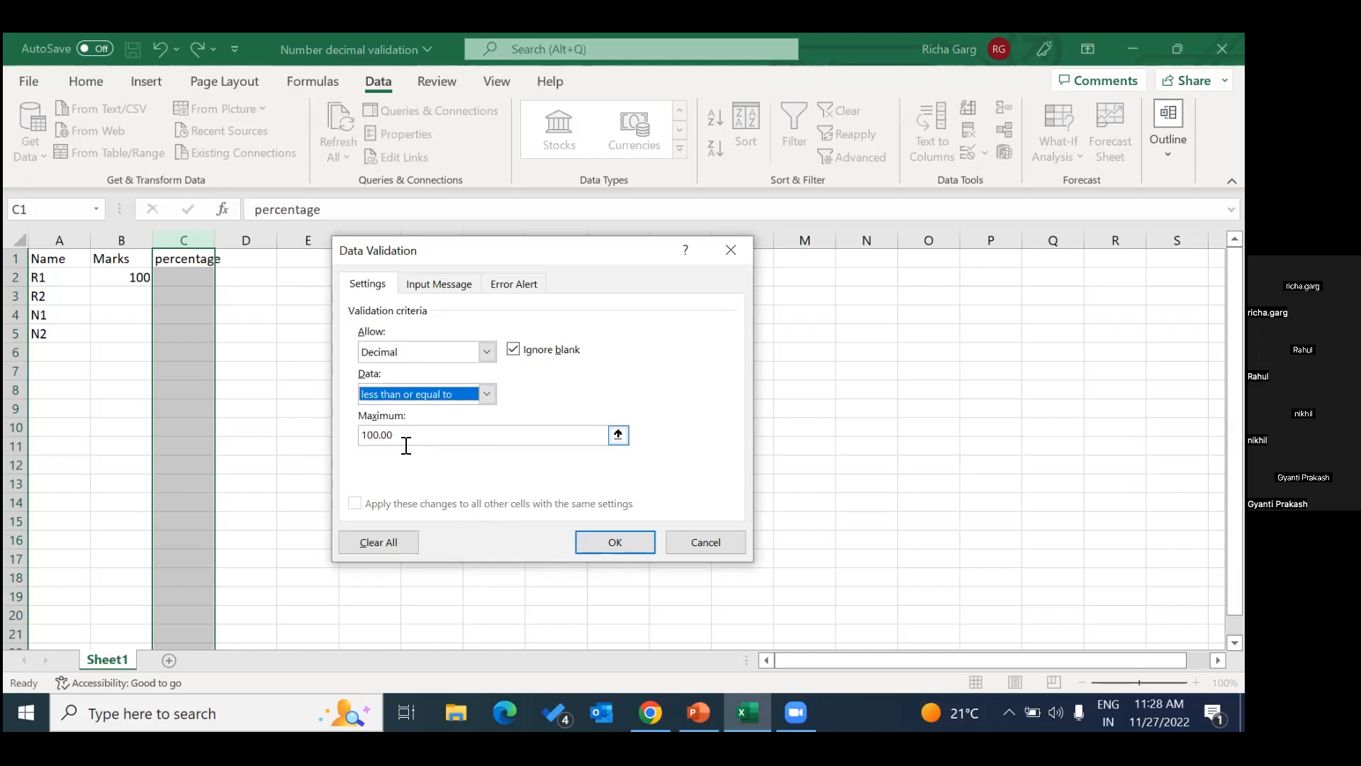
{"action": "left_click", "coordinate": [615, 544]}
Enter 99.99 as the percentage in cell C2.
{"action": "left_click", "coordinate": [200, 281]}
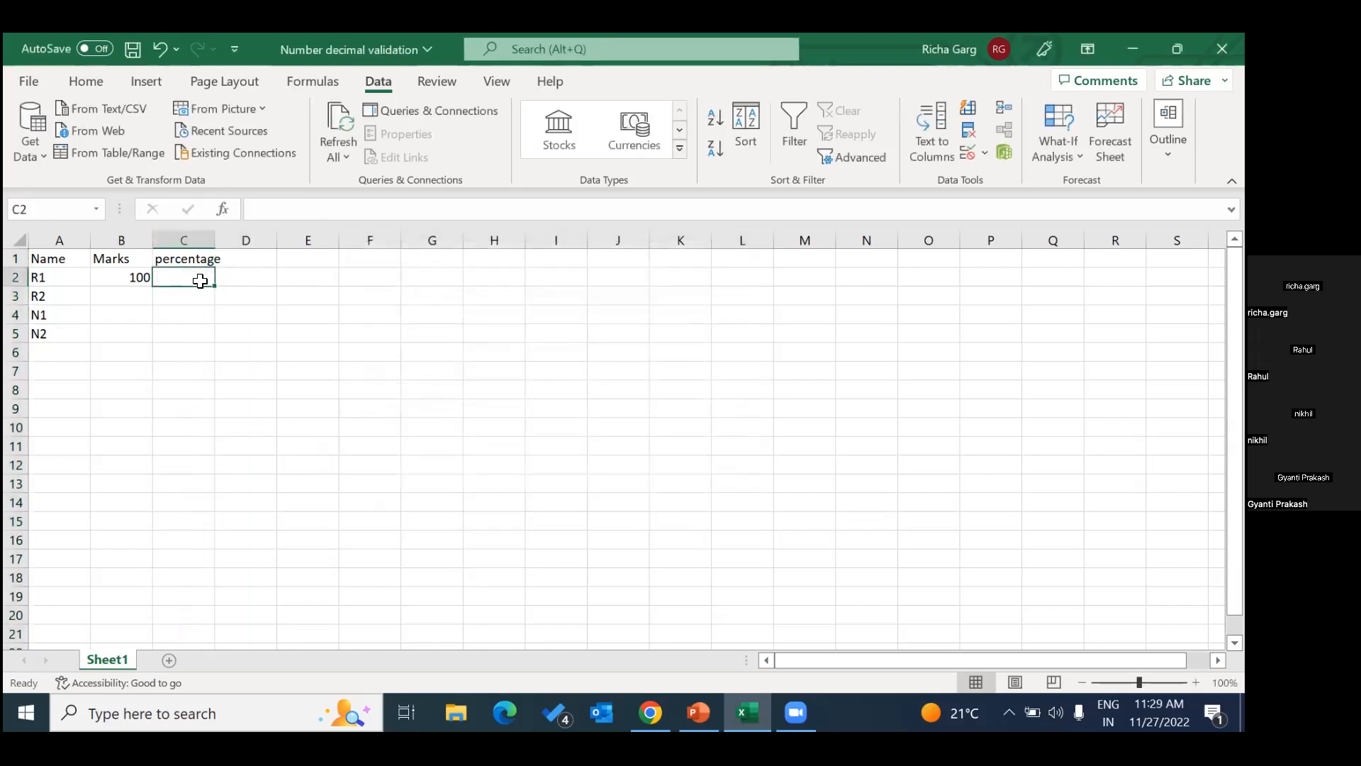
{"action": "type", "text": "99"}
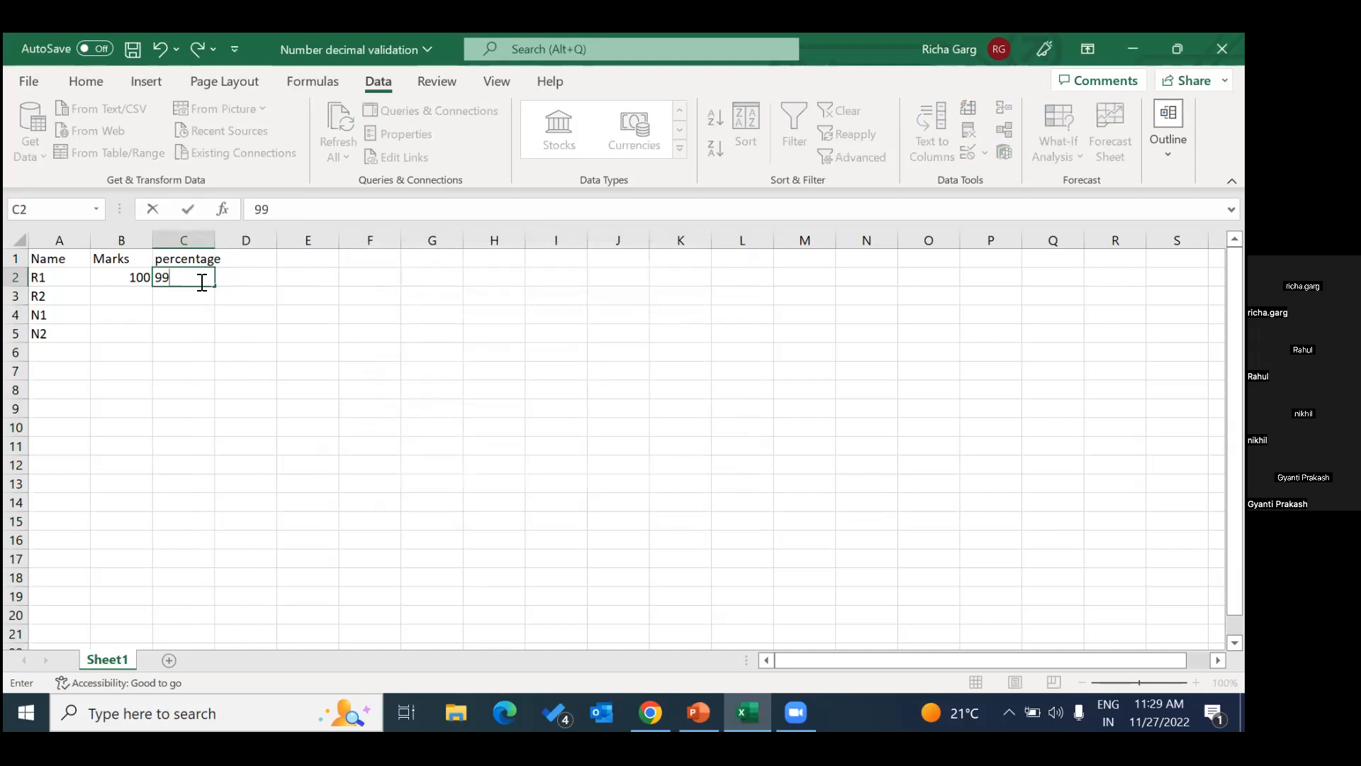
{"action": "type", "text": ".99"}
{"action": "key", "text": "Return"}
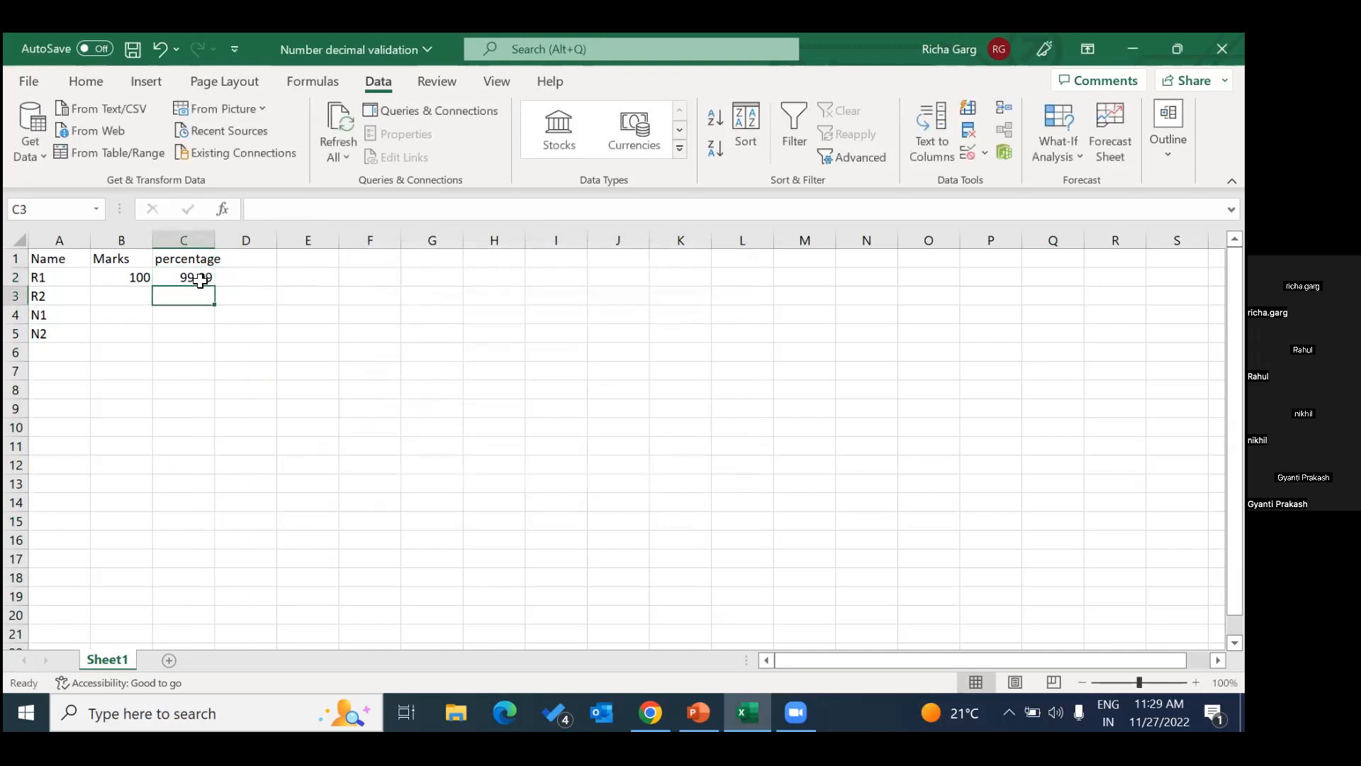
Test the percentage rule by trying to enter 101 in cell C3, and dismiss the alert.
{"action": "type", "text": "101"}
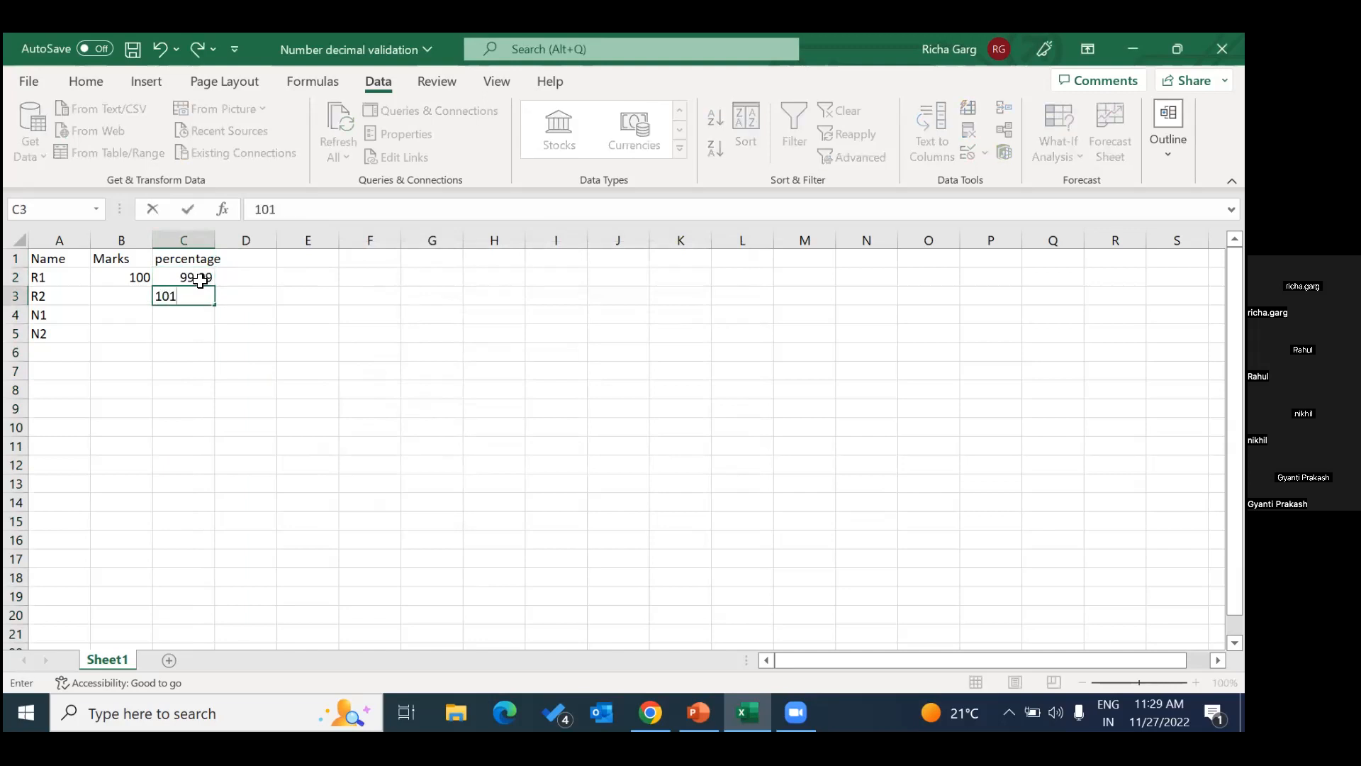
{"action": "key", "text": "Return"}
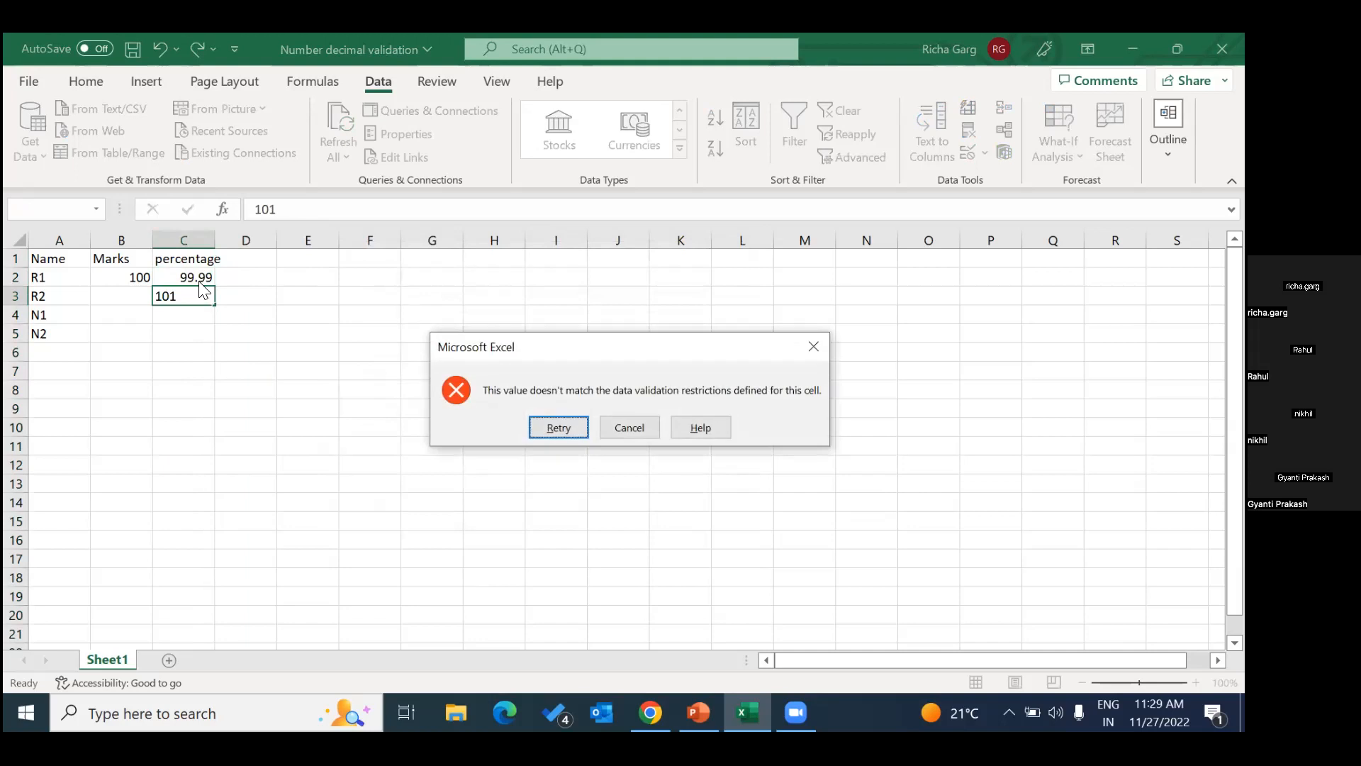
{"action": "left_click", "coordinate": [822, 354]}
Enter 89.999 as the percentage in cell C4.
{"action": "left_click", "coordinate": [198, 311]}
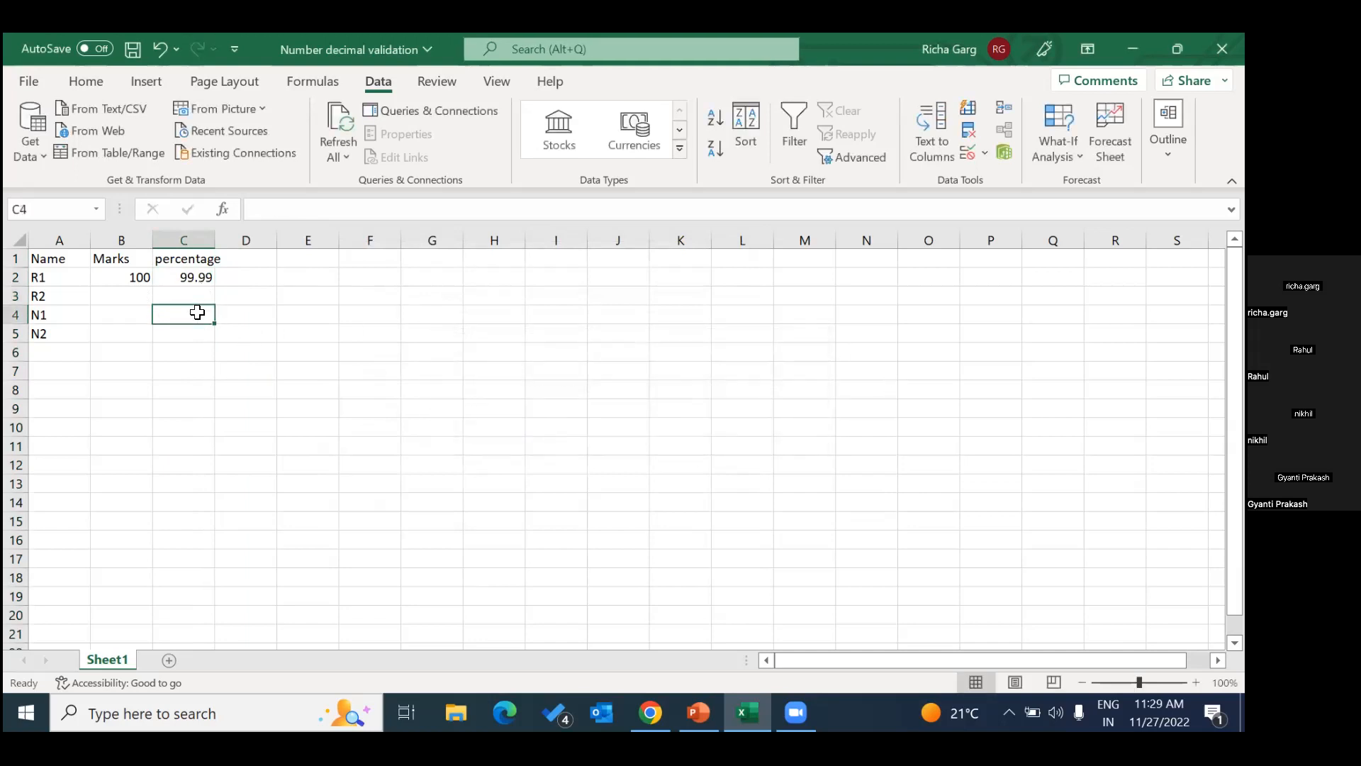
{"action": "type", "text": "1"}
{"action": "key", "text": "BackSpace"}
{"action": "type", "text": "8"}
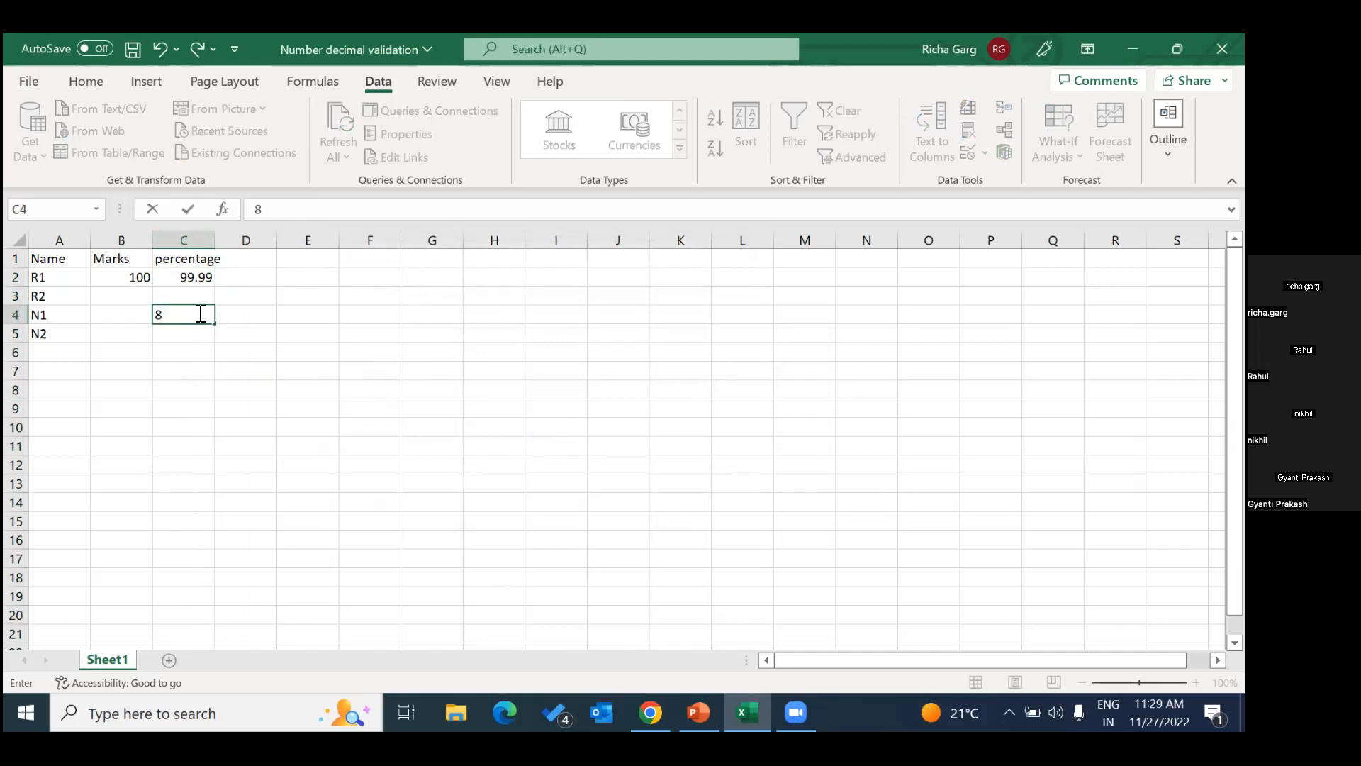
{"action": "type", "text": "9.999"}
{"action": "key", "text": "Return"}
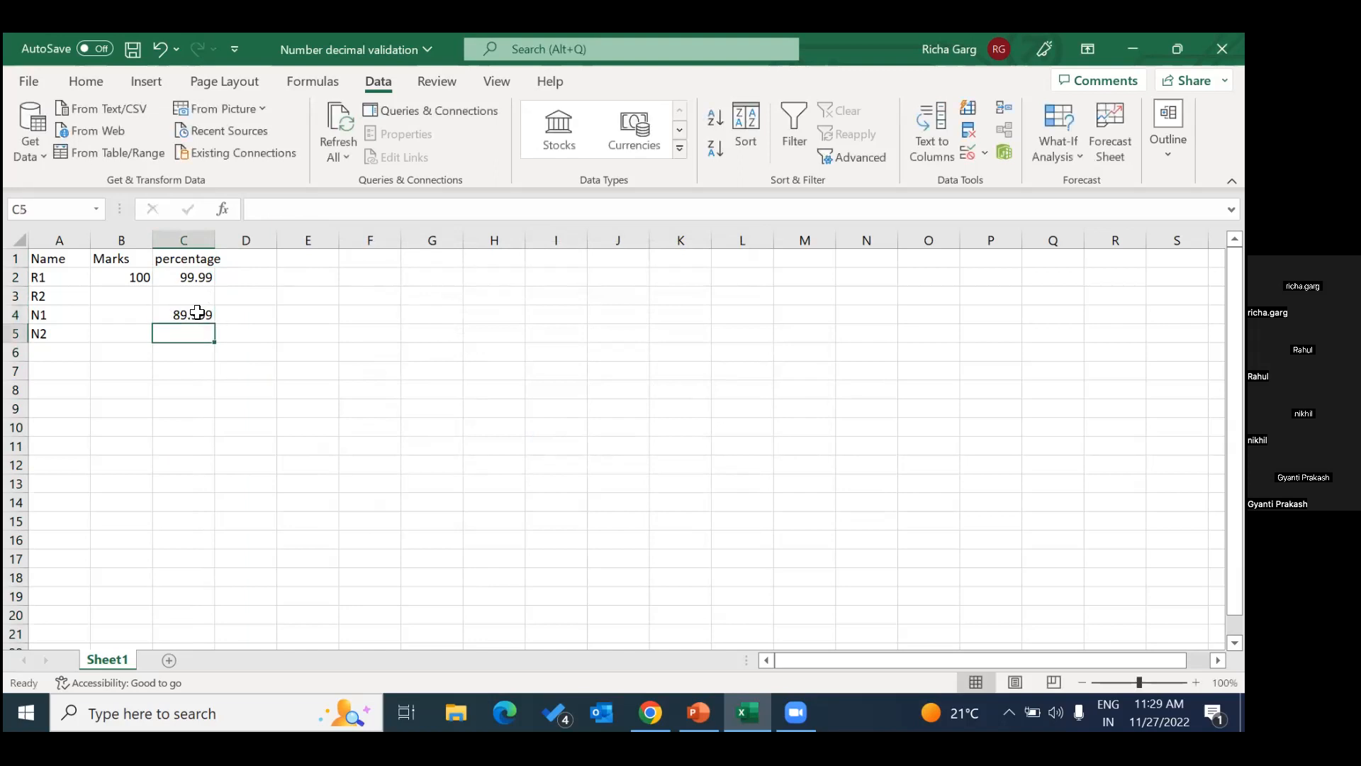
Close the Number decimal validation workbook without saving the changes.
{"action": "left_click", "coordinate": [198, 312]}
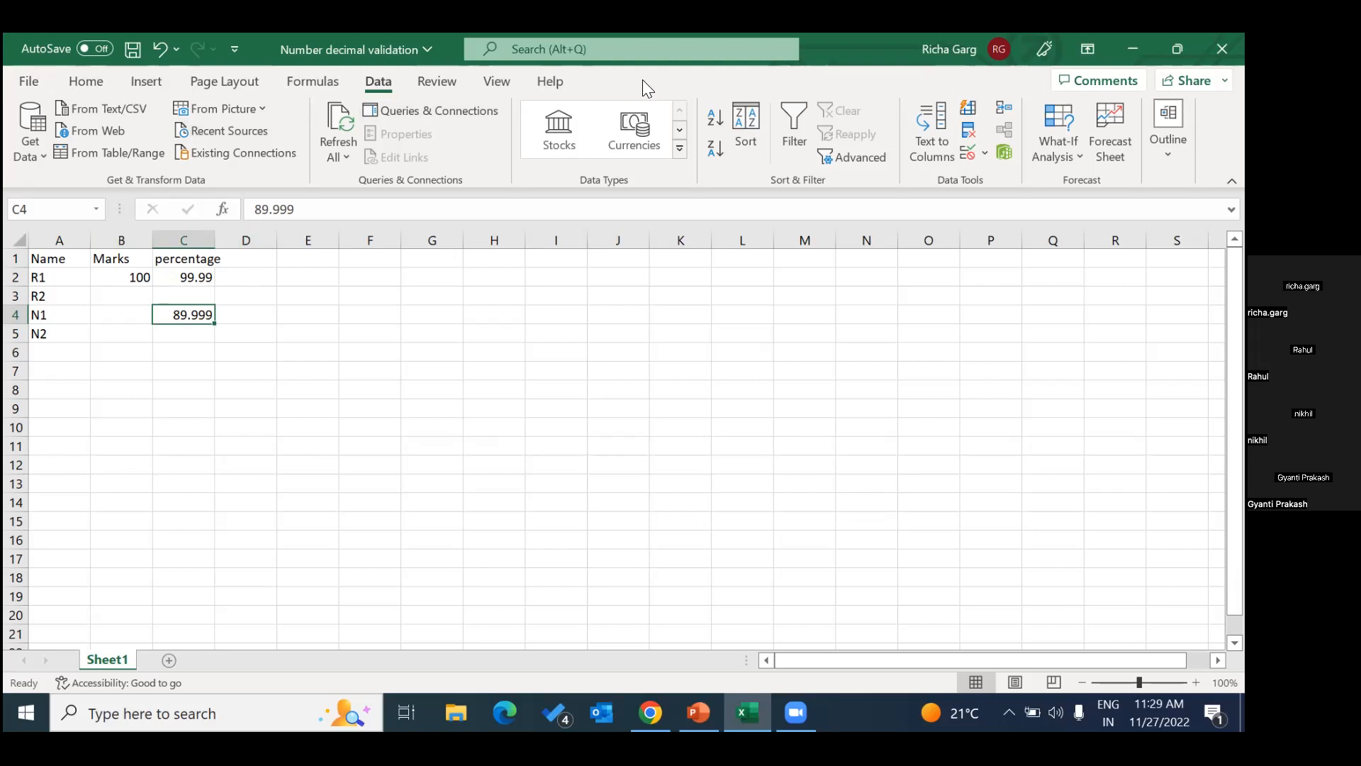
{"action": "left_click", "coordinate": [1221, 48]}
{"action": "left_click", "coordinate": [628, 425]}
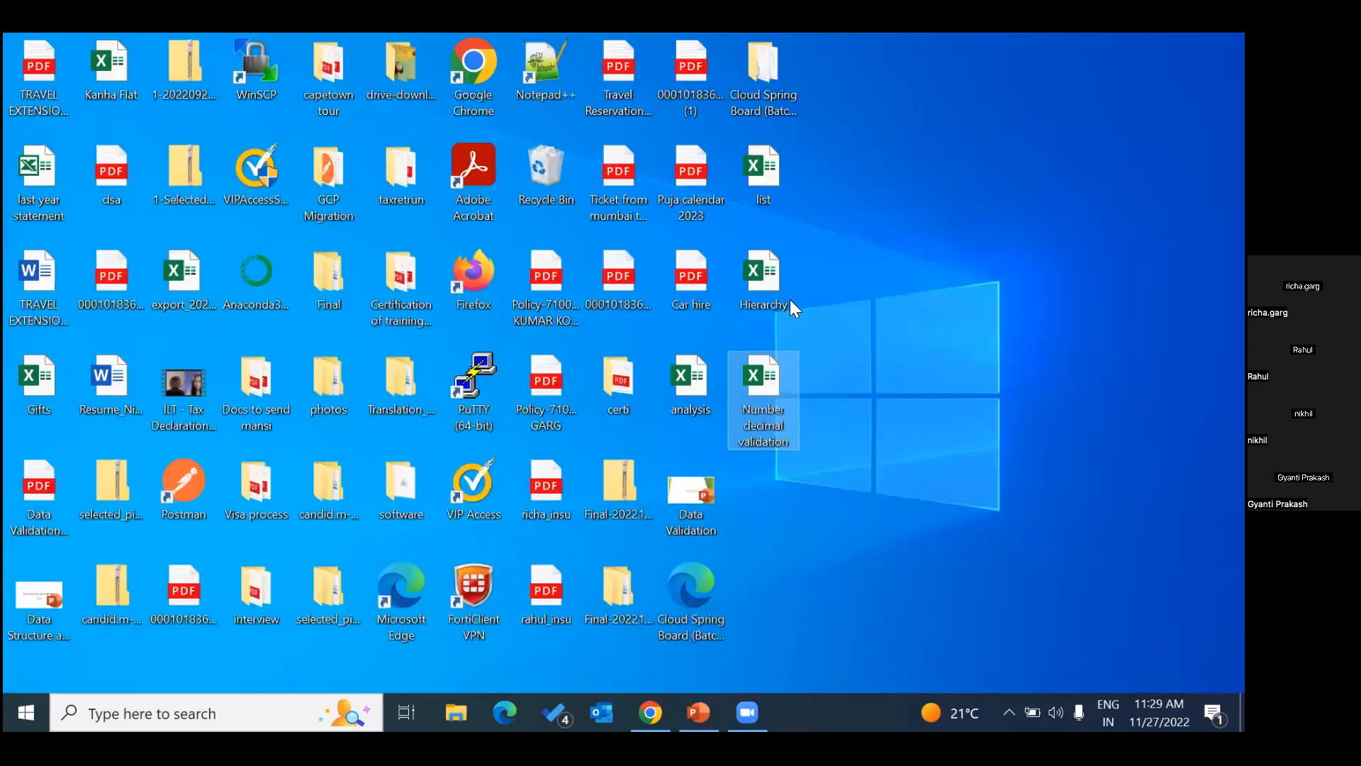
Open the list workbook from the desktop.
{"action": "left_click", "coordinate": [767, 186]}
{"action": "double_click", "coordinate": [768, 177]}
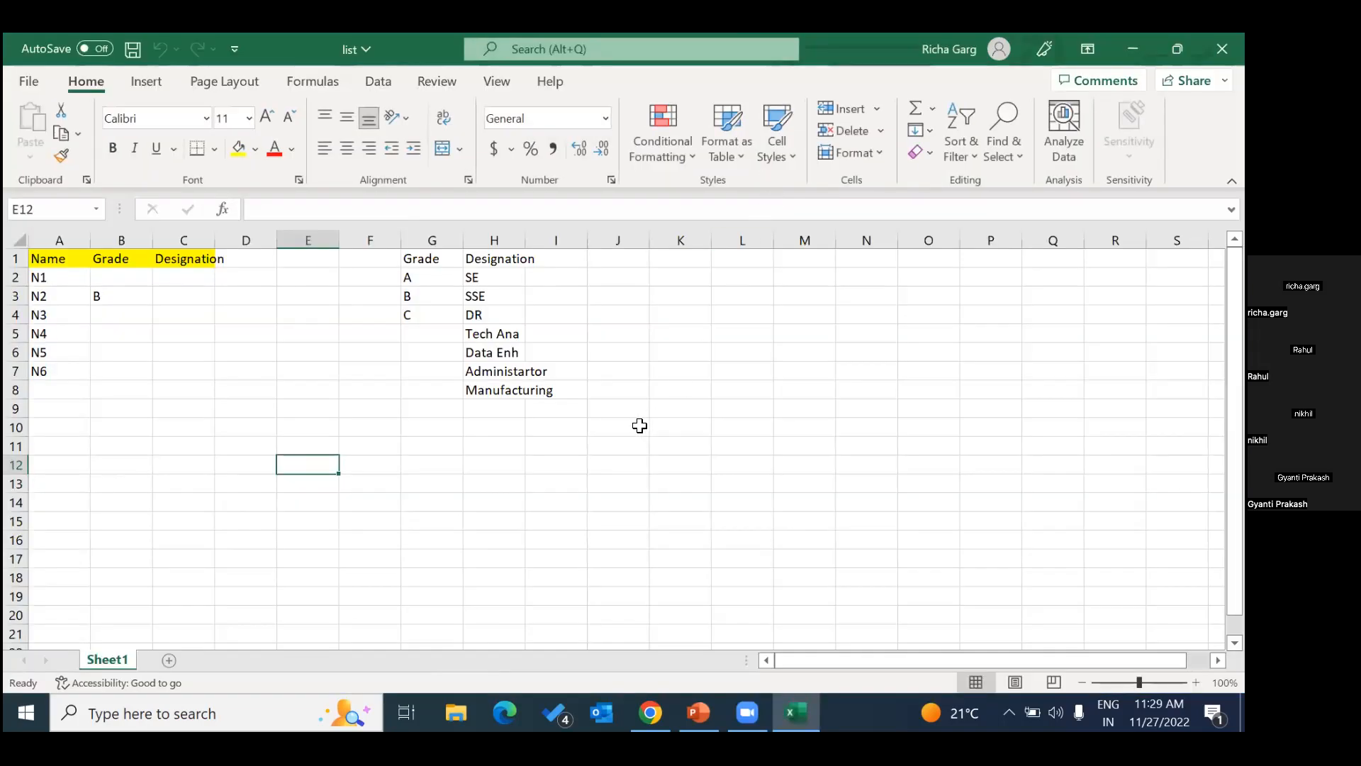
{"action": "left_click", "coordinate": [415, 444]}
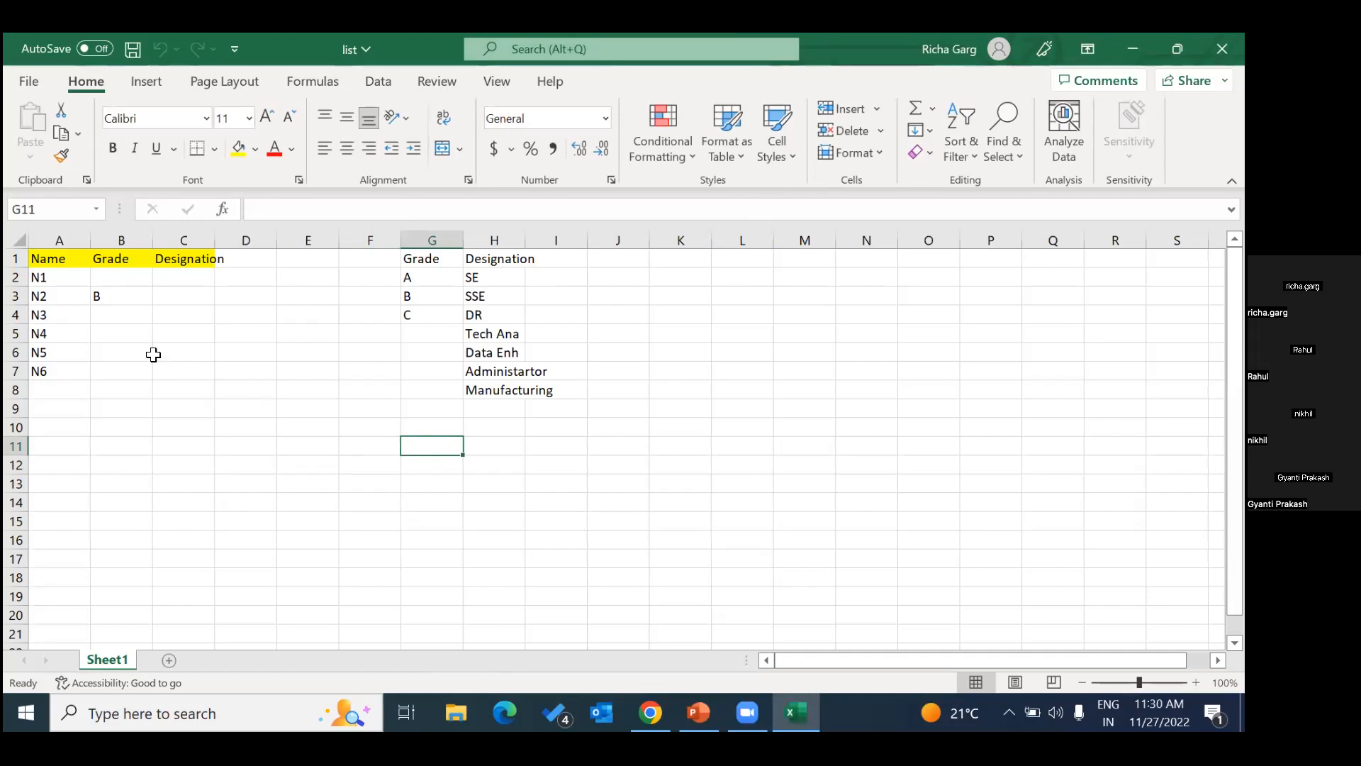
Clear the existing grade in cell B3.
{"action": "left_click", "coordinate": [126, 297]}
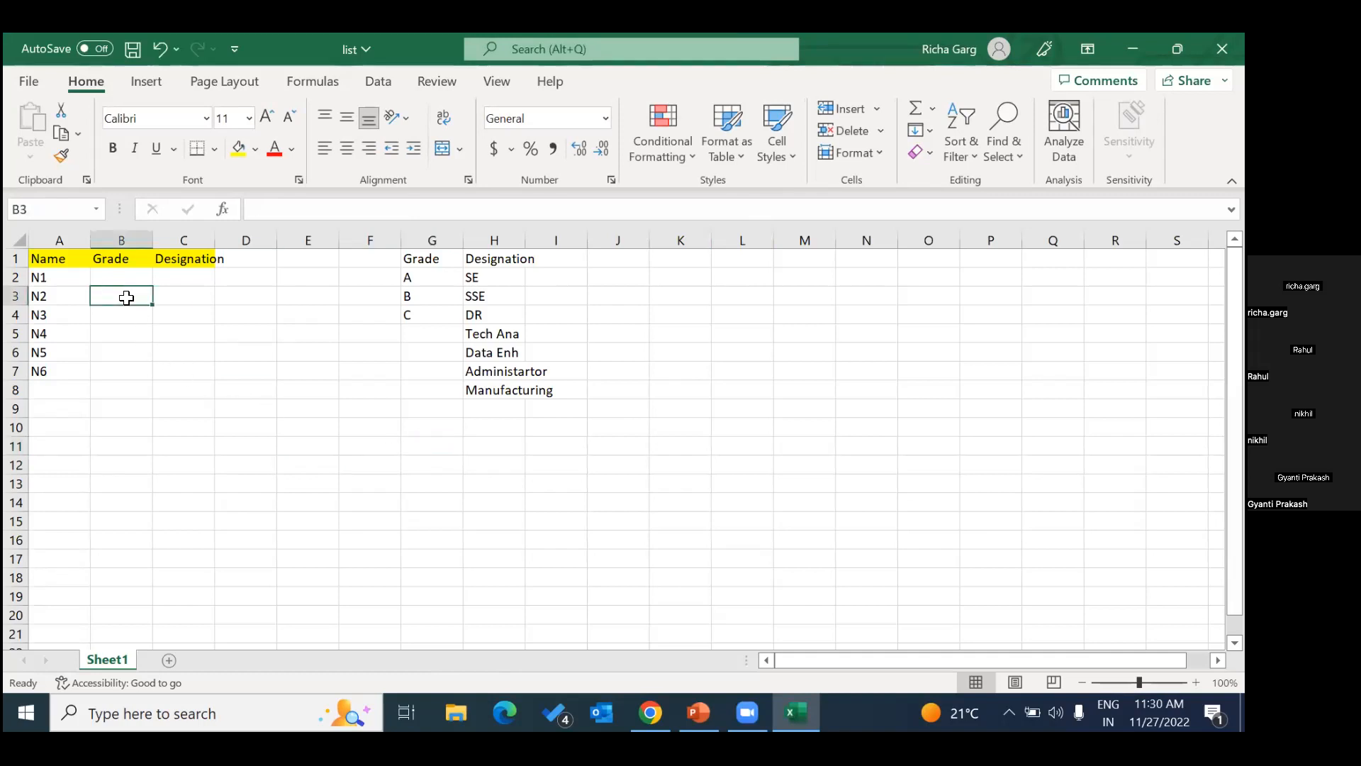
{"action": "key", "text": "Delete"}
{"action": "left_click", "coordinate": [128, 276]}
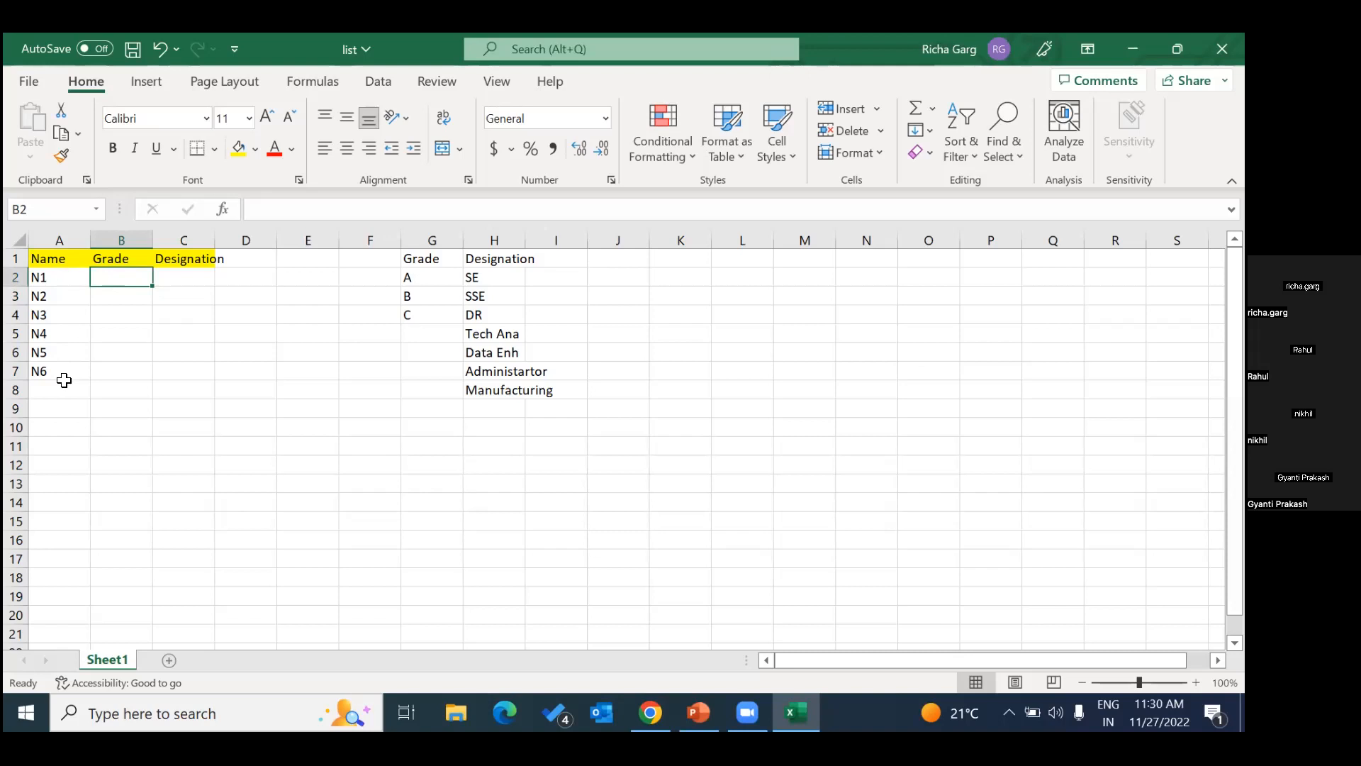
{"action": "left_click", "coordinate": [188, 348]}
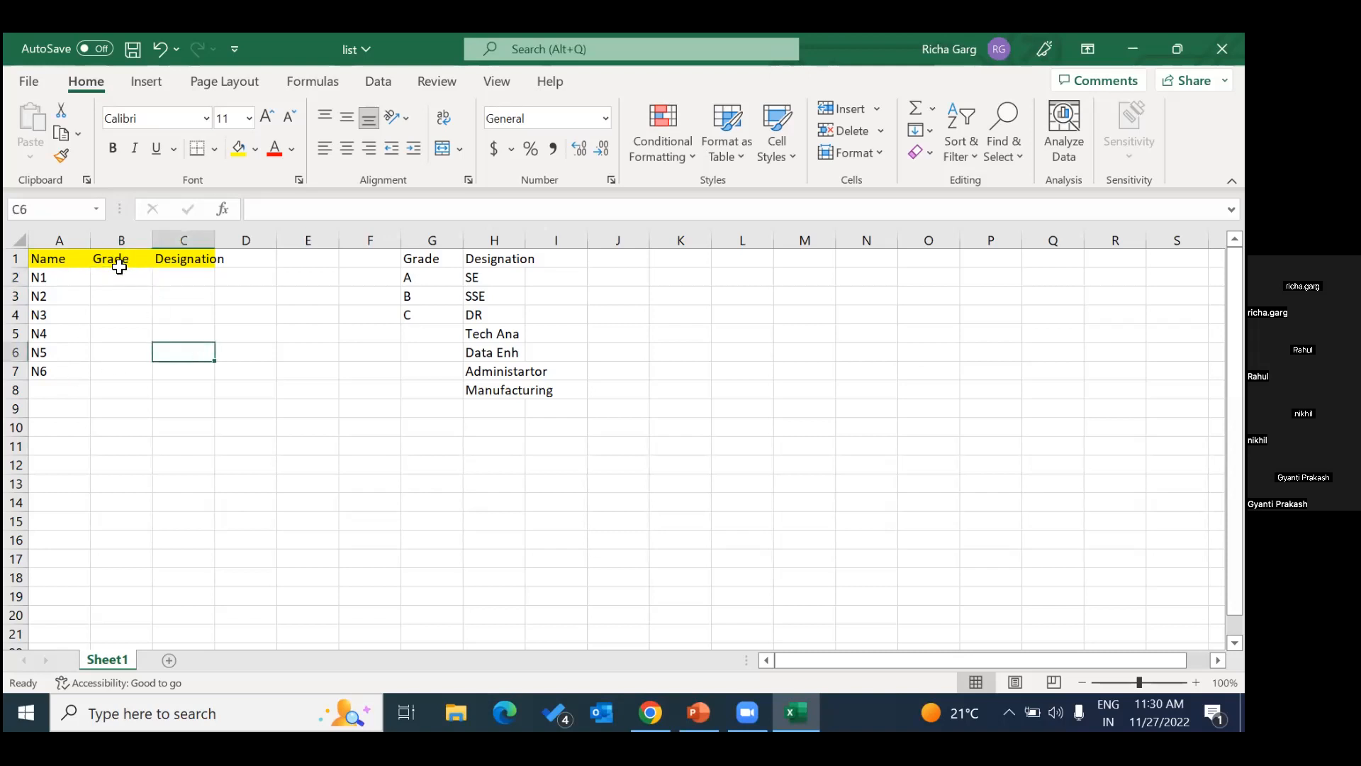
{"action": "left_click", "coordinate": [115, 260]}
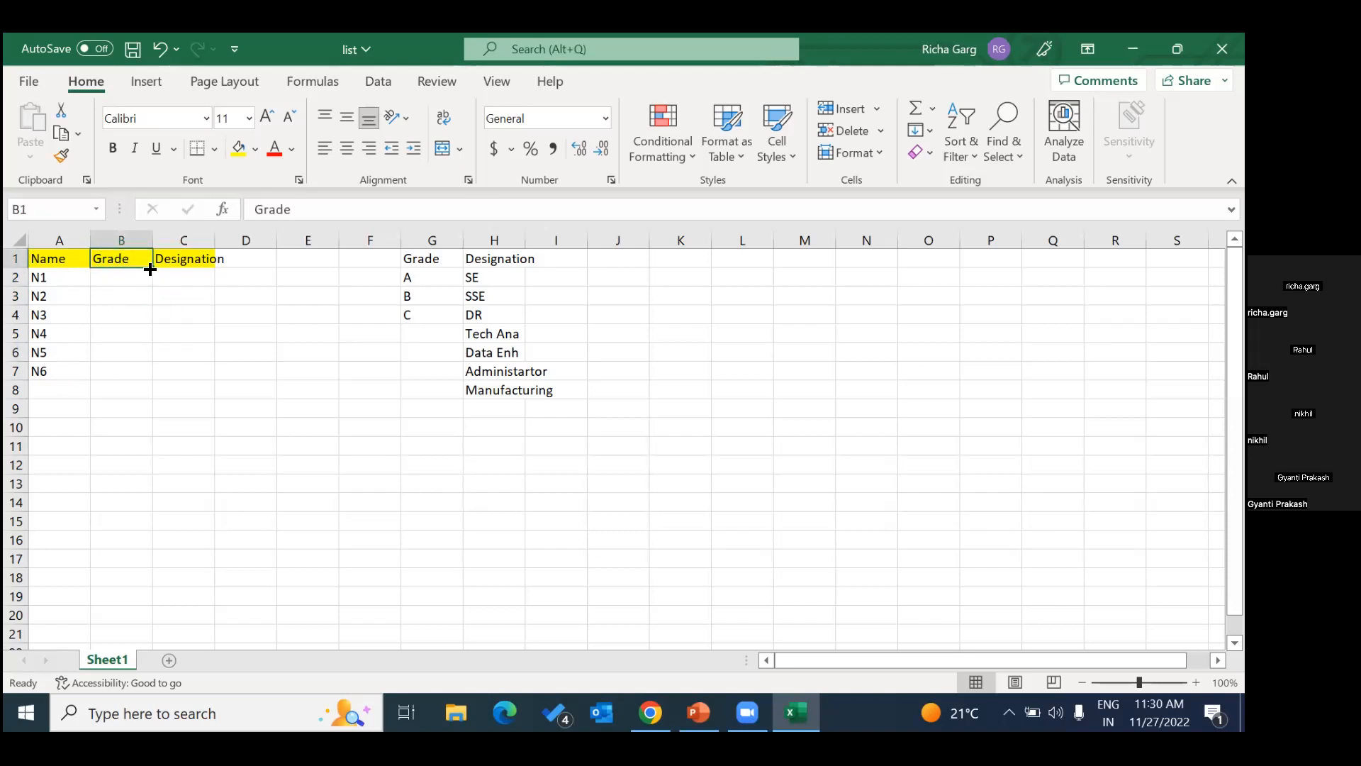
{"action": "left_click", "coordinate": [197, 258]}
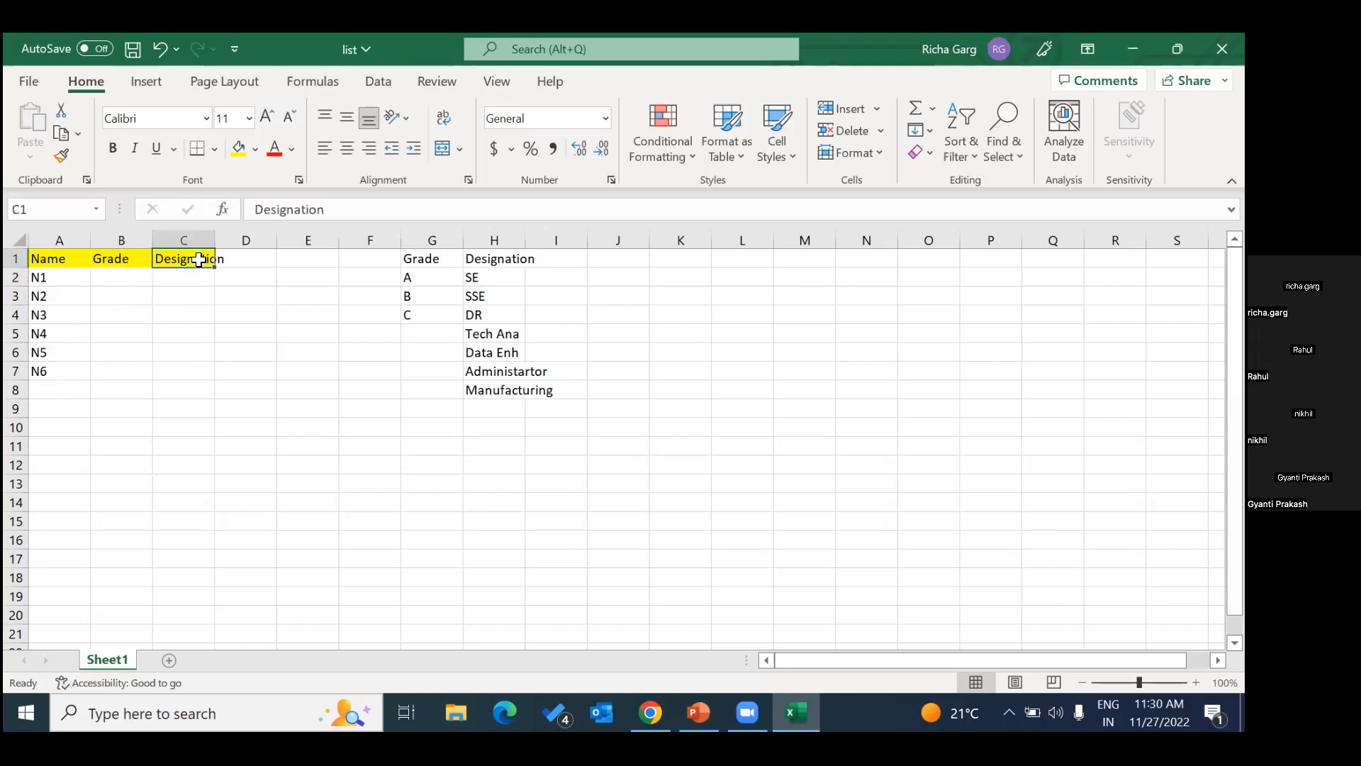
{"action": "left_click", "coordinate": [133, 264]}
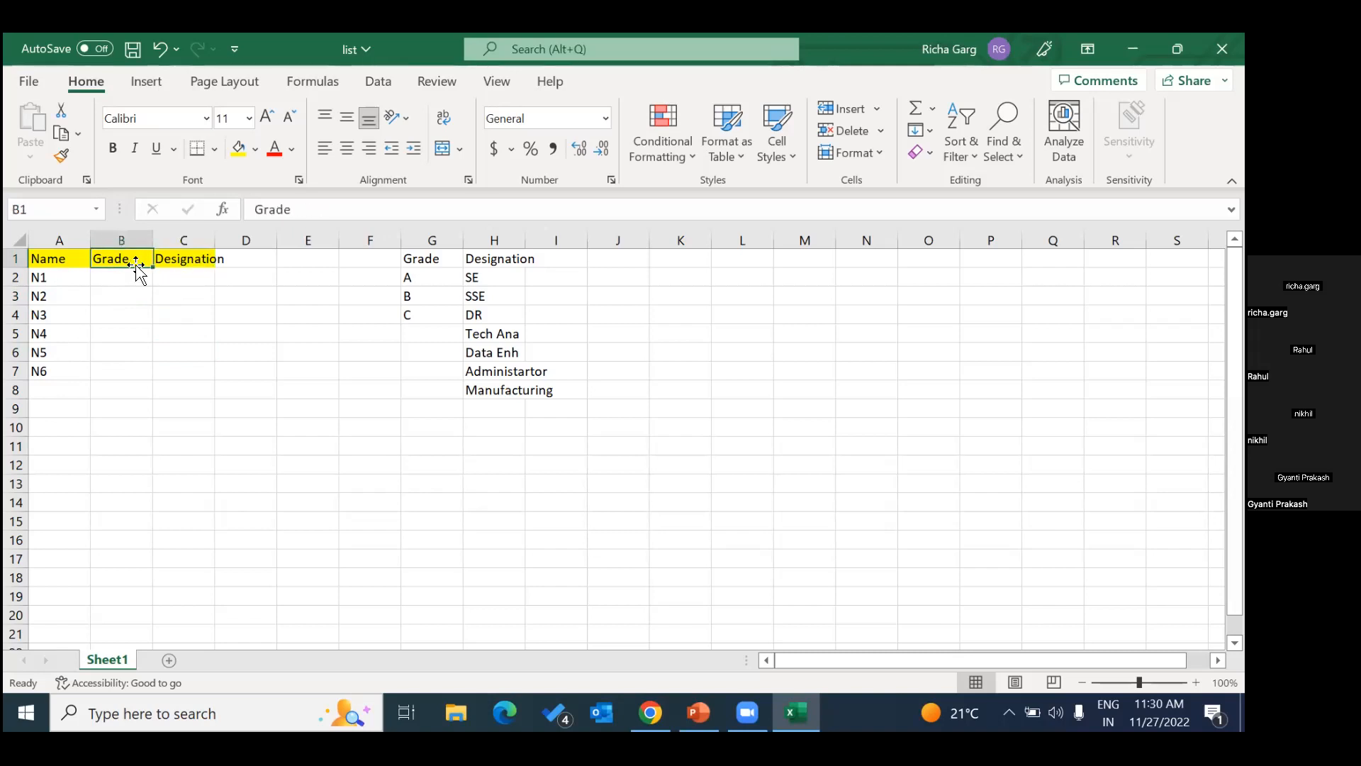
Extend the first entry of the reference Grade list in cell G2 to Atop.
{"action": "left_click", "coordinate": [423, 278]}
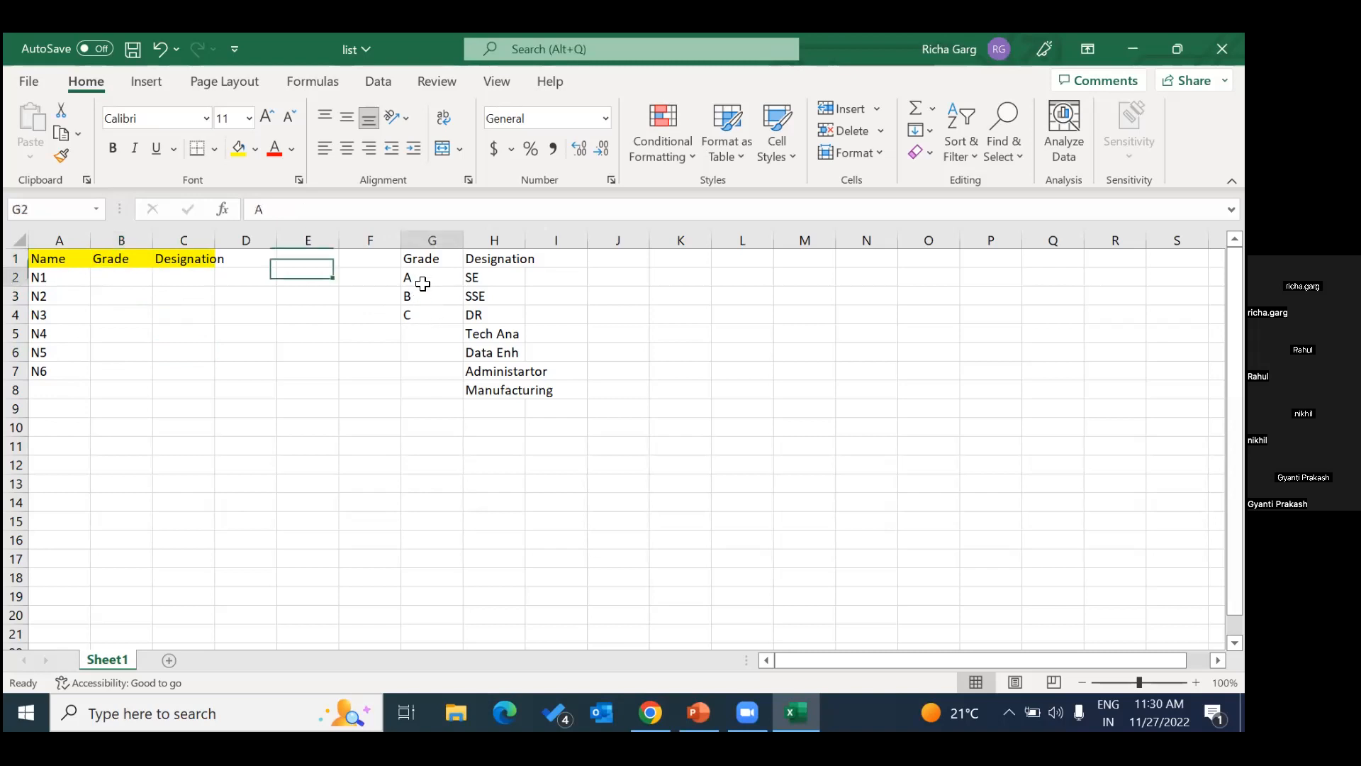
{"action": "left_click", "coordinate": [291, 209]}
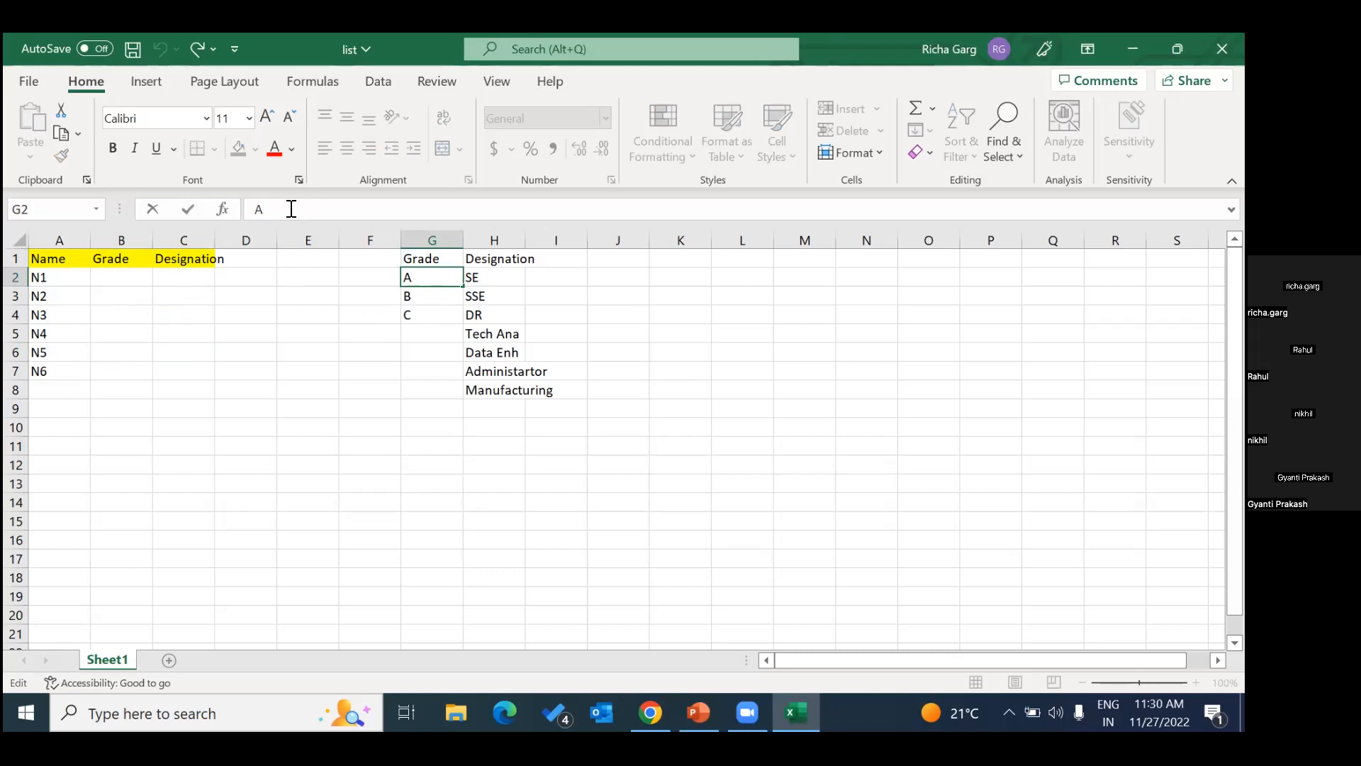
{"action": "type", "text": "top"}
{"action": "left_click", "coordinate": [421, 299]}
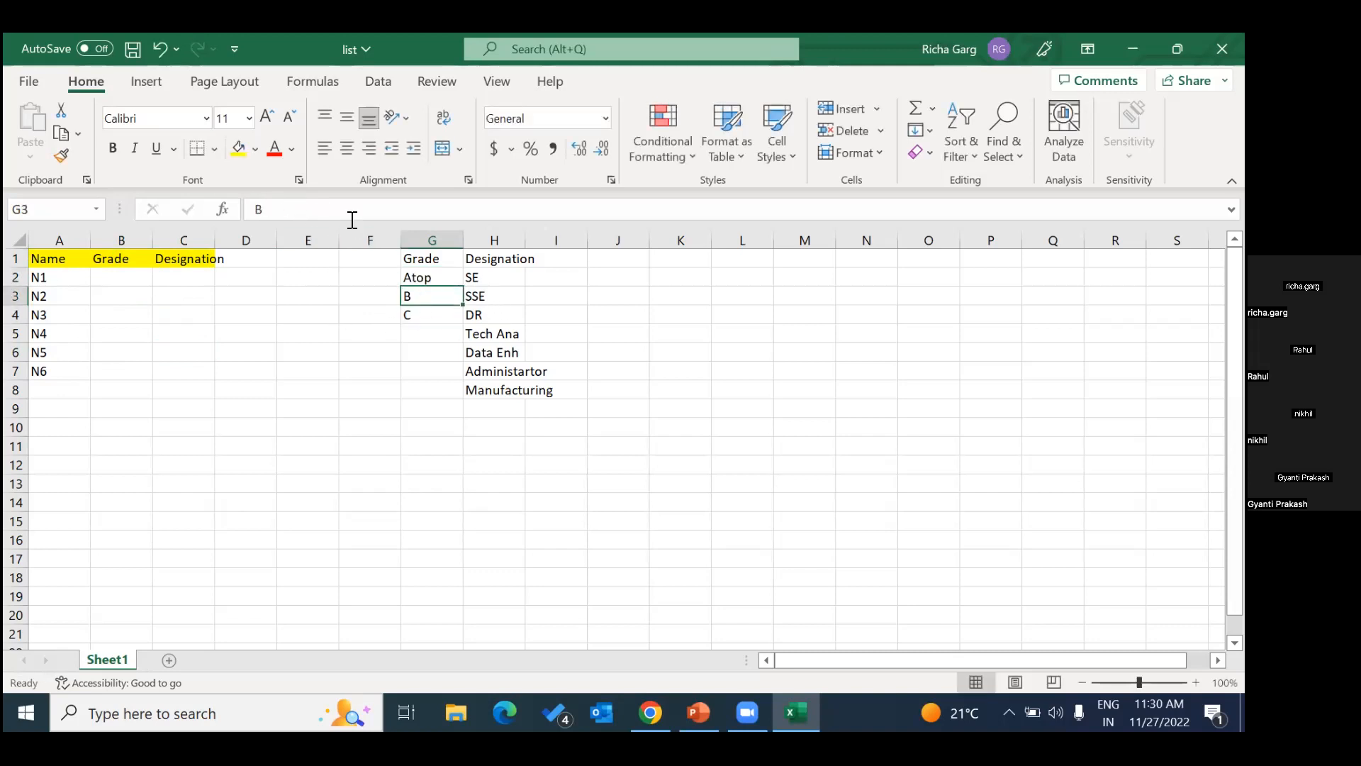
Change the first entry of the reference Grade list in cell G2 to AS.
{"action": "left_click", "coordinate": [429, 278]}
{"action": "left_click", "coordinate": [303, 216]}
{"action": "key", "text": "BackSpace"}
{"action": "key", "text": "BackSpace"}
{"action": "key", "text": "BackSpace"}
{"action": "type", "text": "S"}
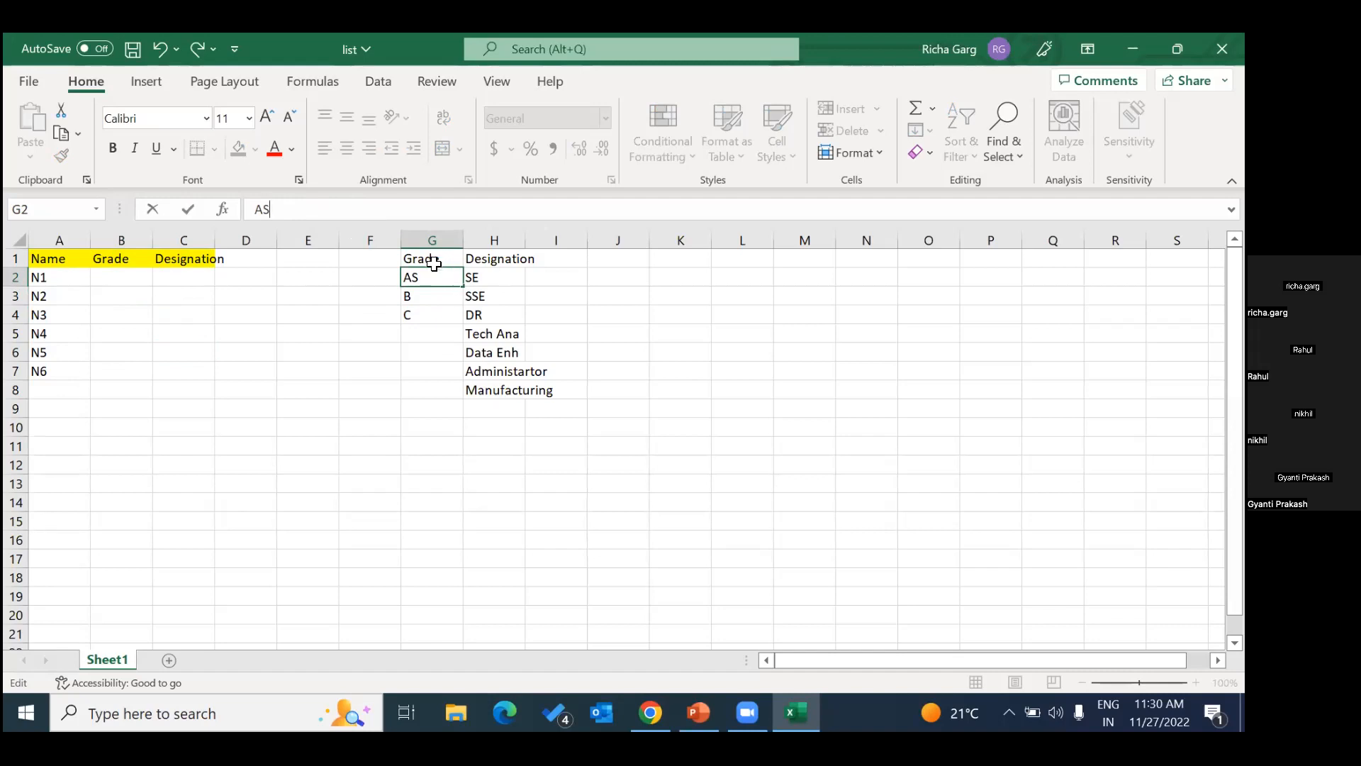
{"action": "left_click", "coordinate": [447, 308]}
Change the reference Grade list entries in cells G3 and G4 to BP and CG.
{"action": "left_click", "coordinate": [425, 295]}
{"action": "left_click", "coordinate": [324, 202]}
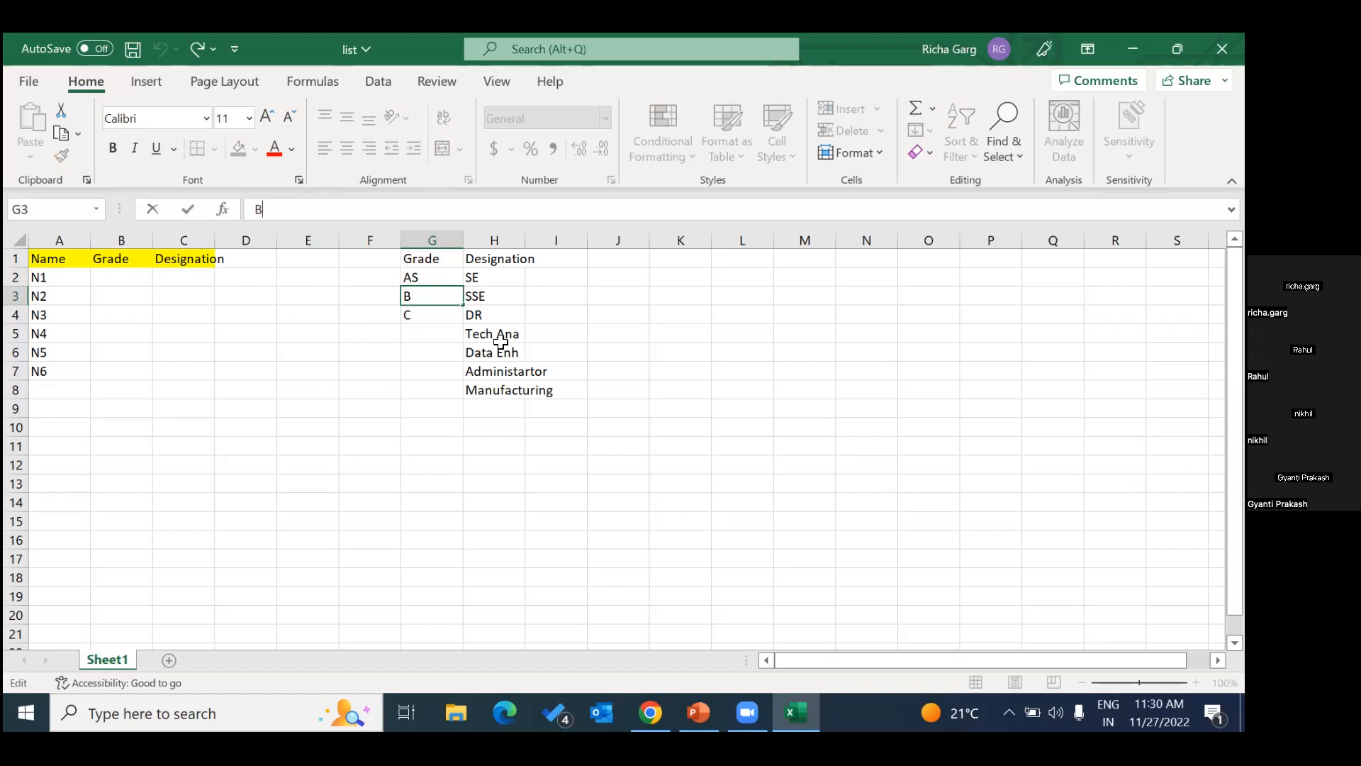
{"action": "type", "text": "P"}
{"action": "left_click", "coordinate": [412, 315]}
{"action": "left_click", "coordinate": [319, 202]}
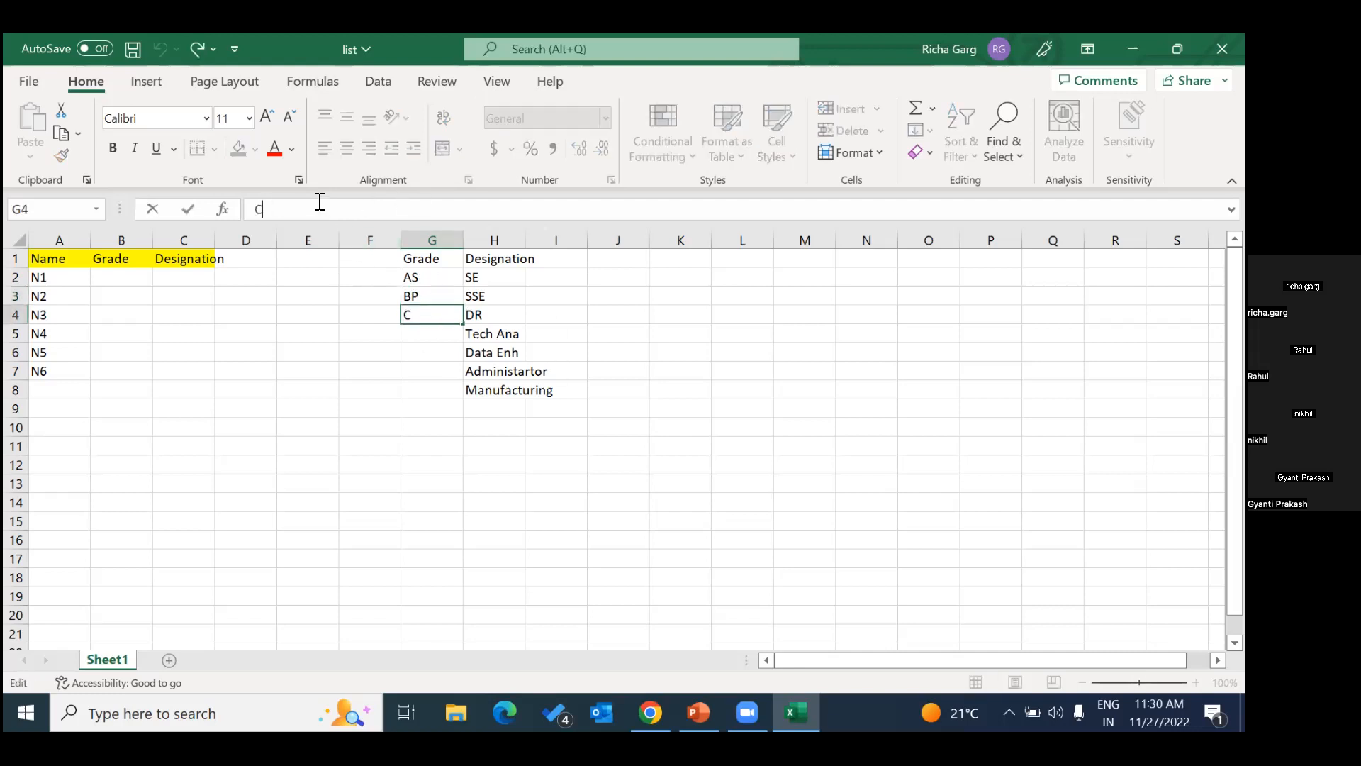
{"action": "type", "text": "CG"}
{"action": "left_click", "coordinate": [395, 366]}
Enter the unlisted grade AP in cell B2 and clear it again.
{"action": "left_click", "coordinate": [427, 281]}
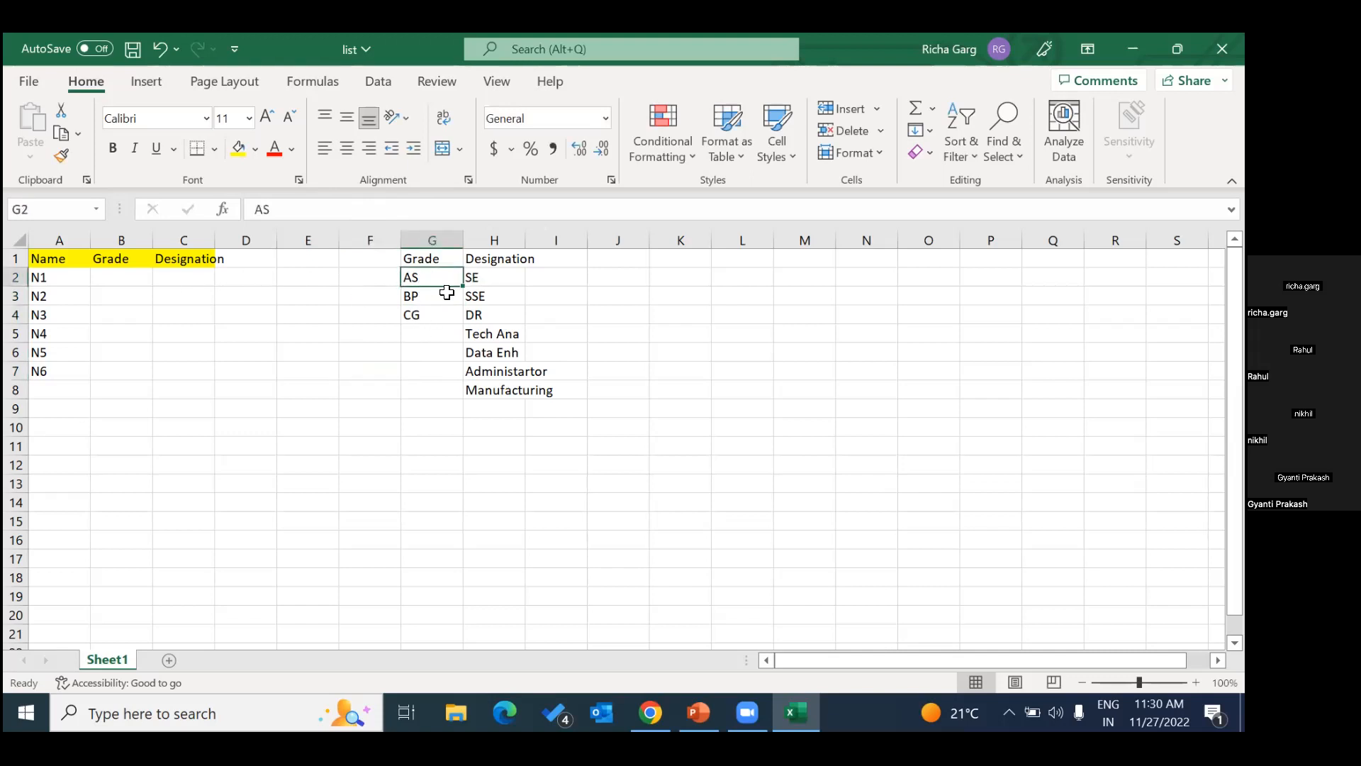
{"action": "left_click", "coordinate": [126, 278]}
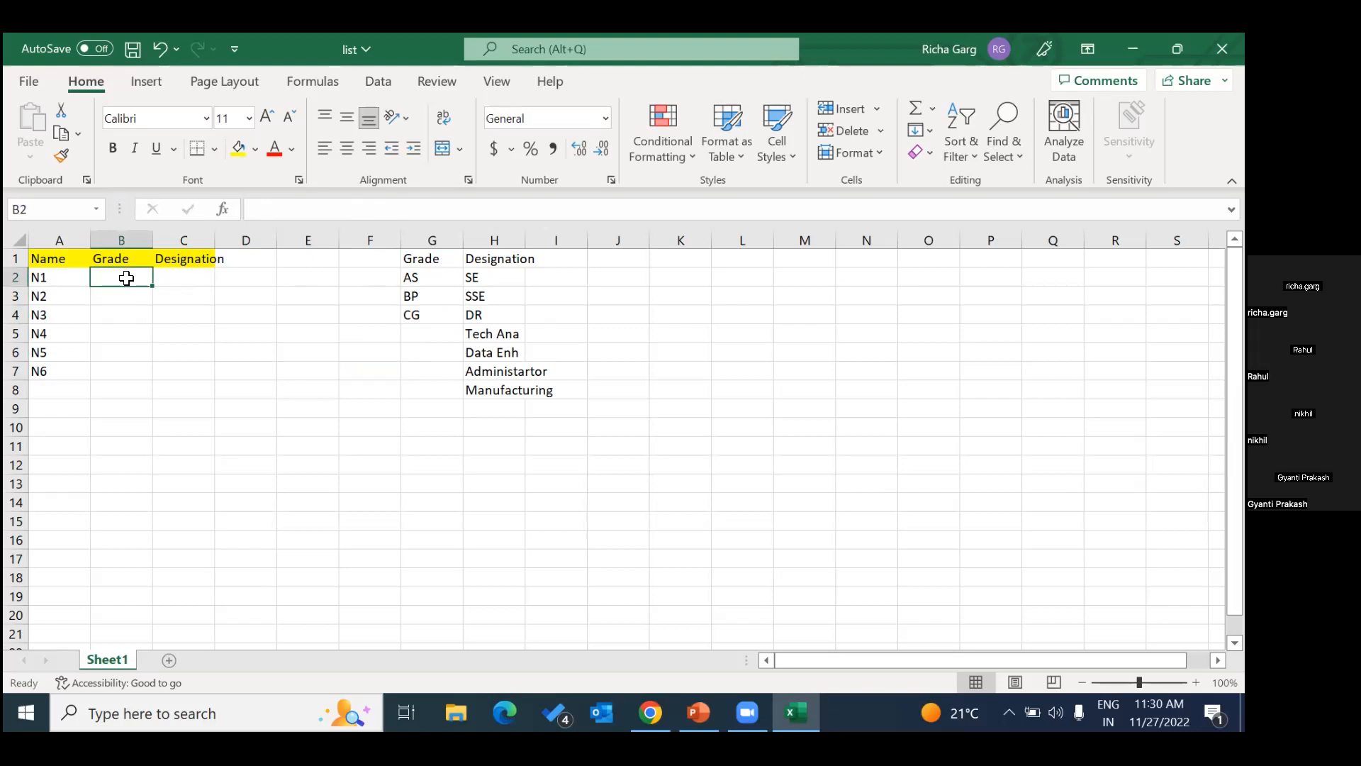
{"action": "type", "text": "AP"}
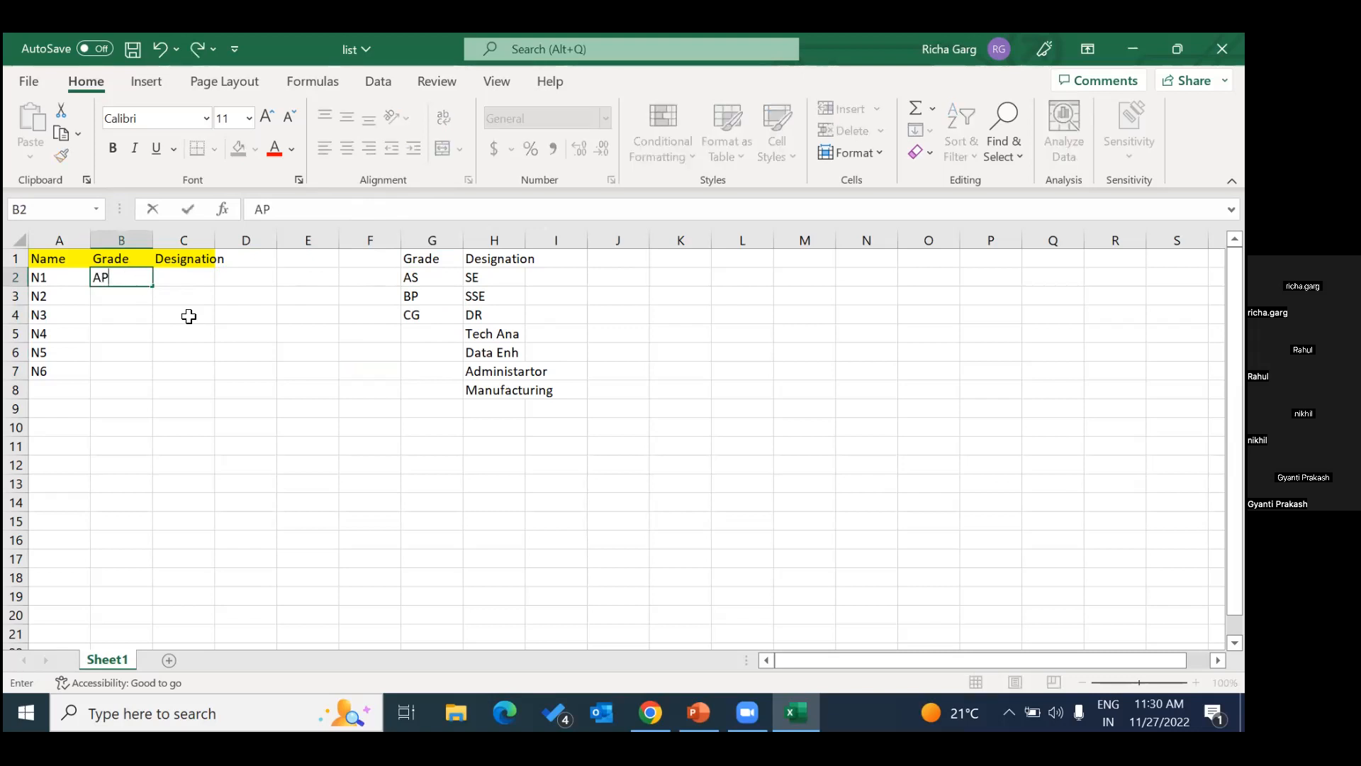
{"action": "left_click", "coordinate": [220, 370]}
{"action": "left_click", "coordinate": [119, 277]}
{"action": "key", "text": "Delete"}
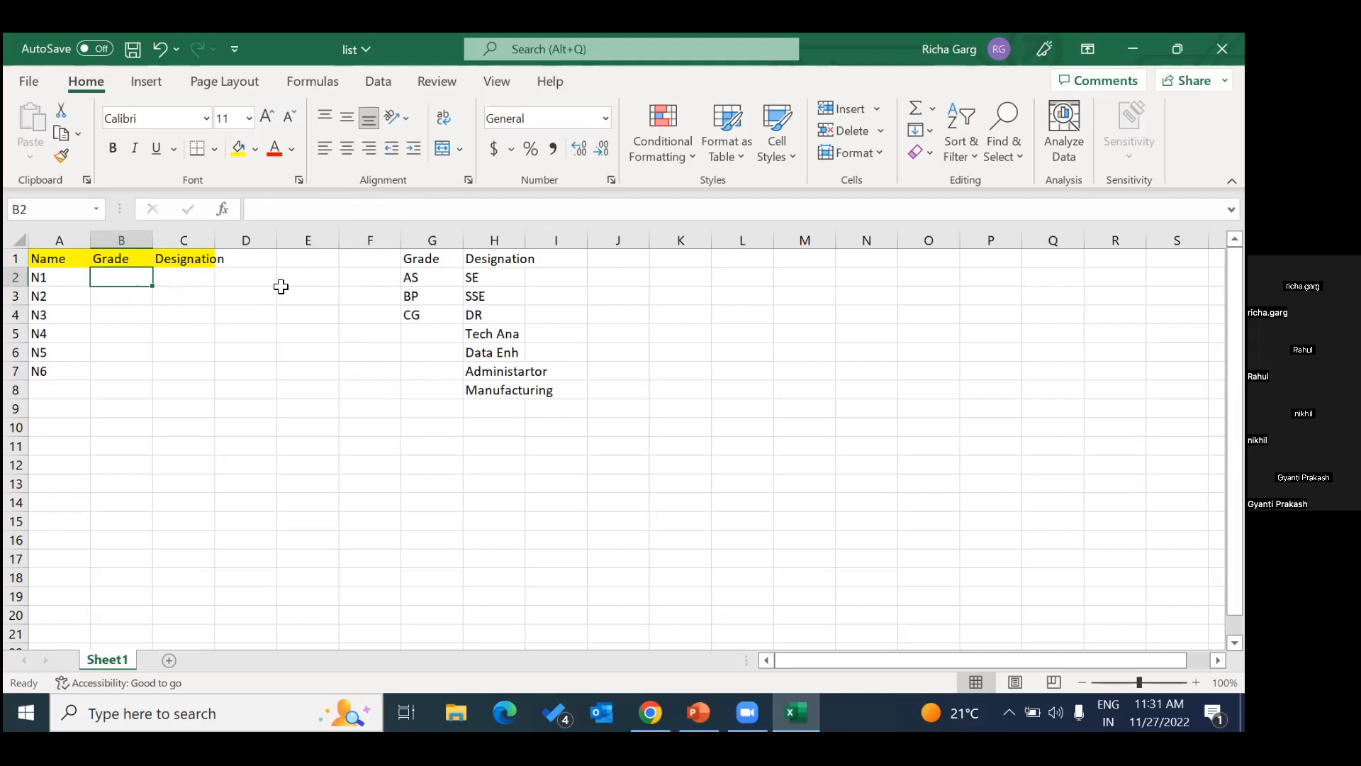
Enter the unlisted grade JK in cell B2 and delete it again.
{"action": "type", "text": "JK"}
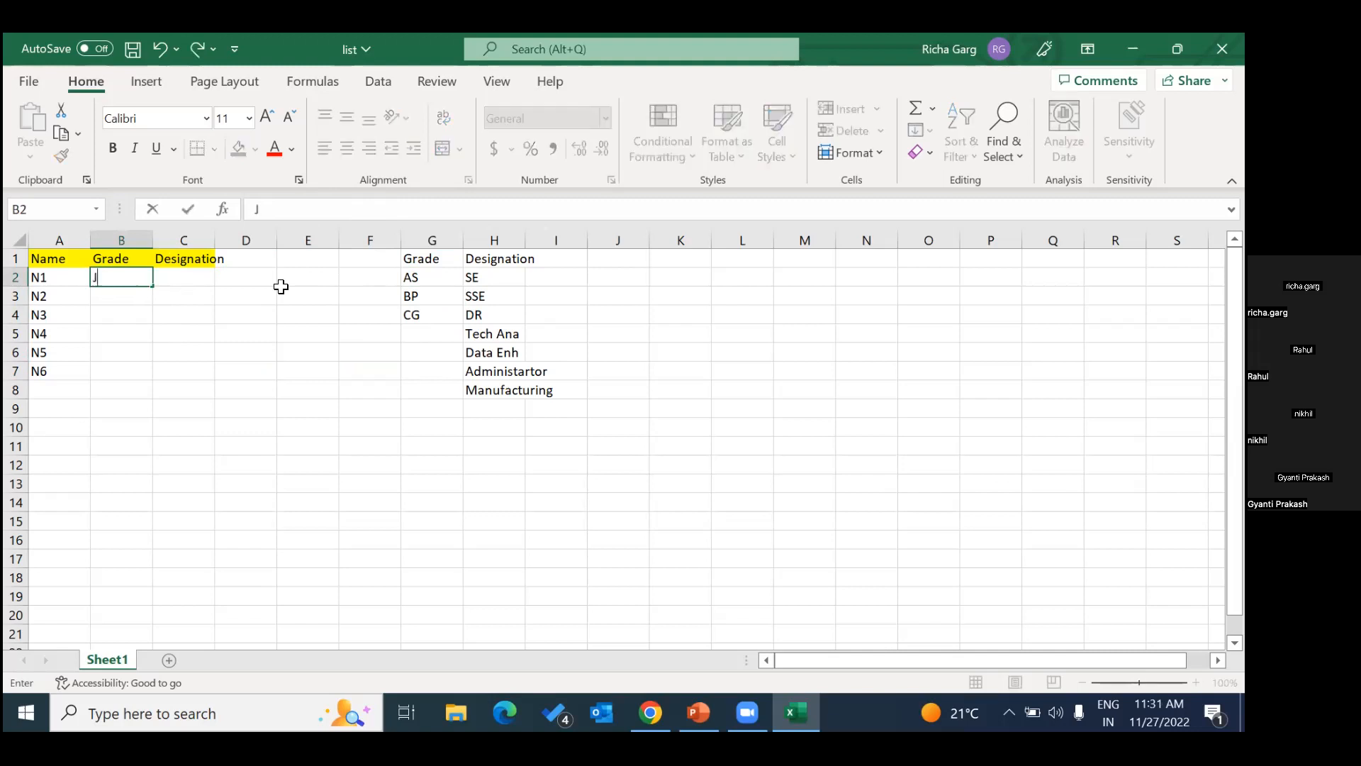
{"action": "left_click", "coordinate": [245, 334]}
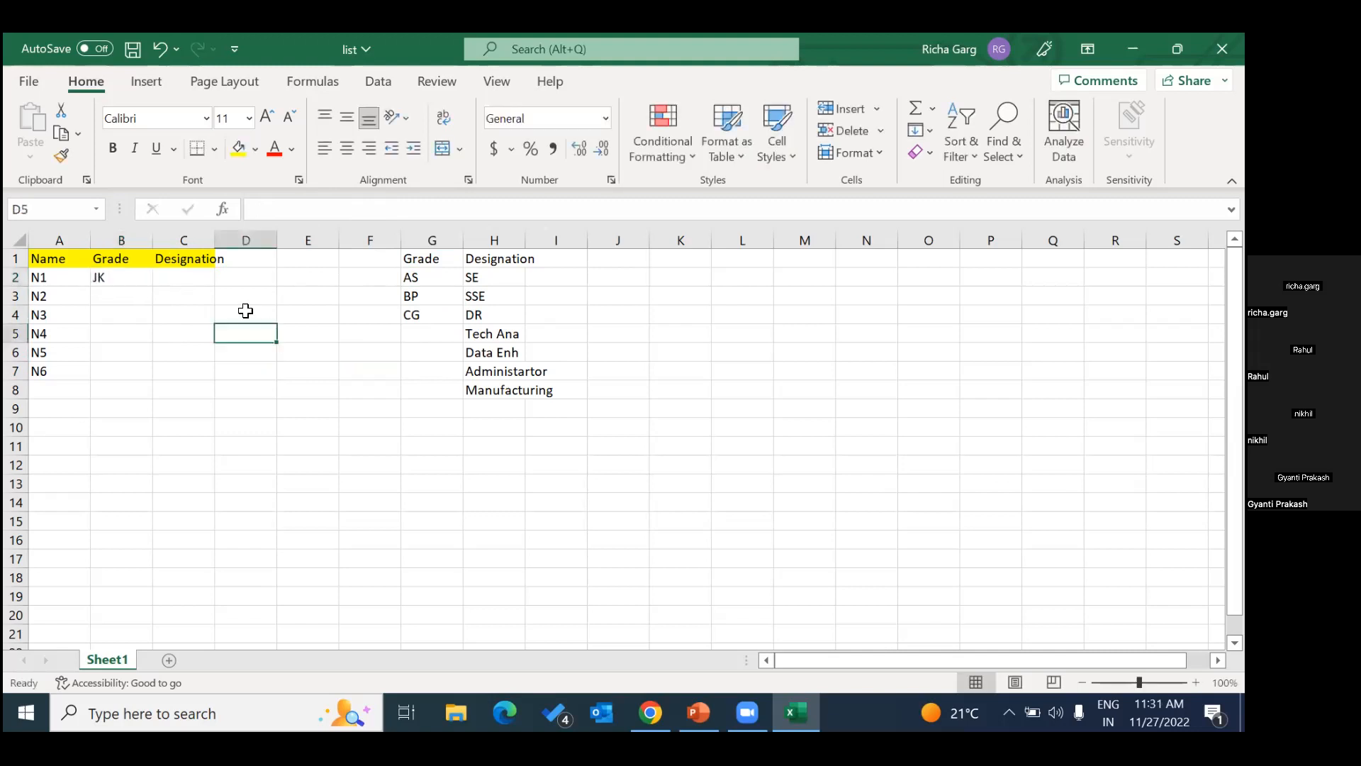
{"action": "left_click", "coordinate": [141, 281]}
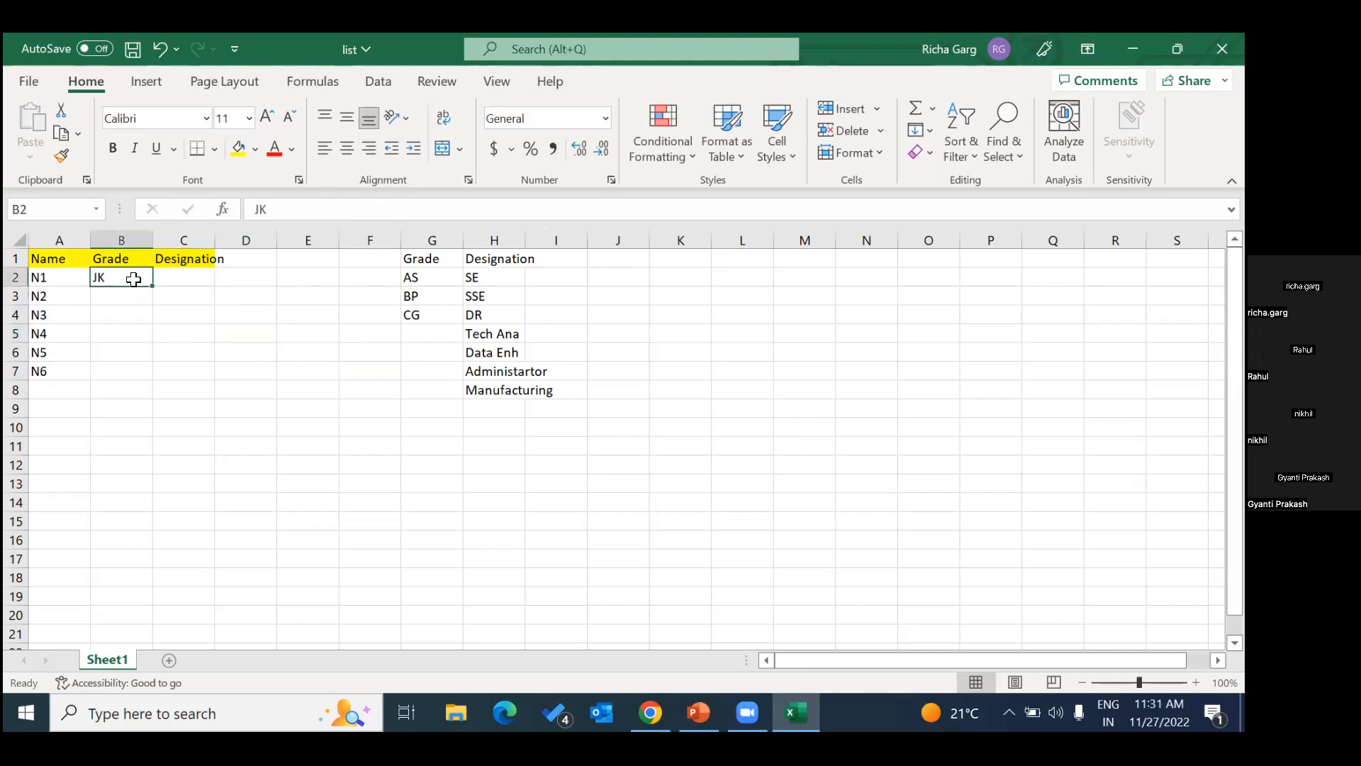
{"action": "left_click_drag", "start_coordinate": [426, 279], "coordinate": [279, 337]}
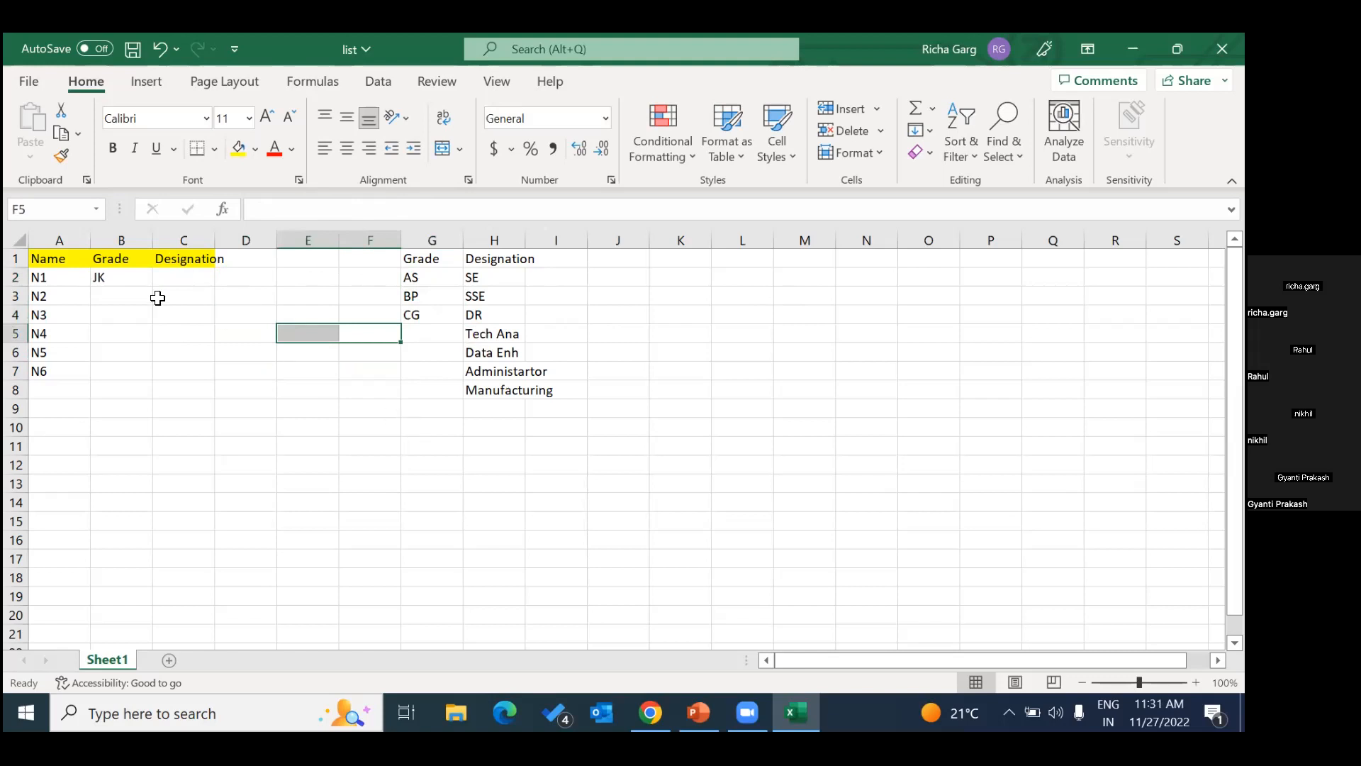
{"action": "left_click", "coordinate": [112, 277]}
{"action": "key", "text": "Delete"}
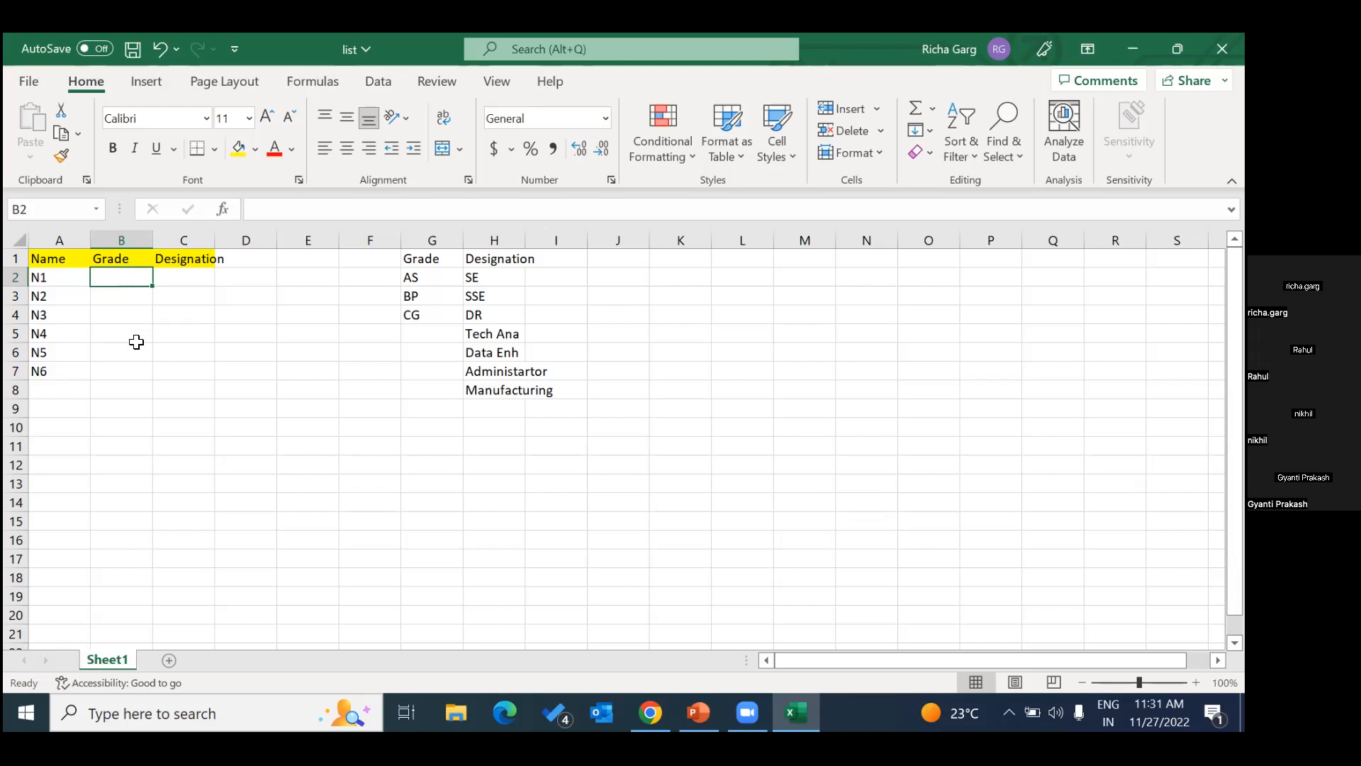
Start a data validation rule for the whole Grade column B that allows only values from a List.
{"action": "left_click", "coordinate": [128, 242]}
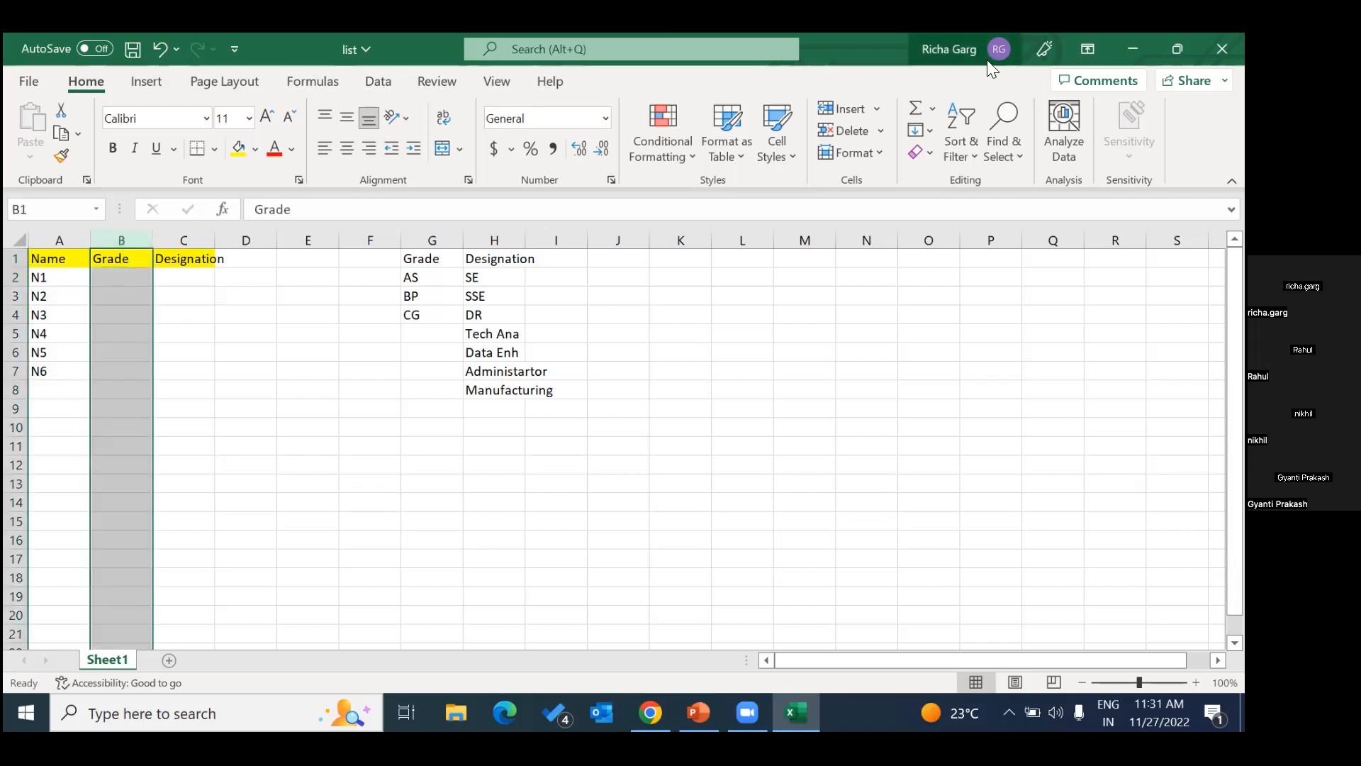
{"action": "left_click", "coordinate": [379, 82]}
{"action": "left_click", "coordinate": [987, 155]}
{"action": "left_click", "coordinate": [1003, 176]}
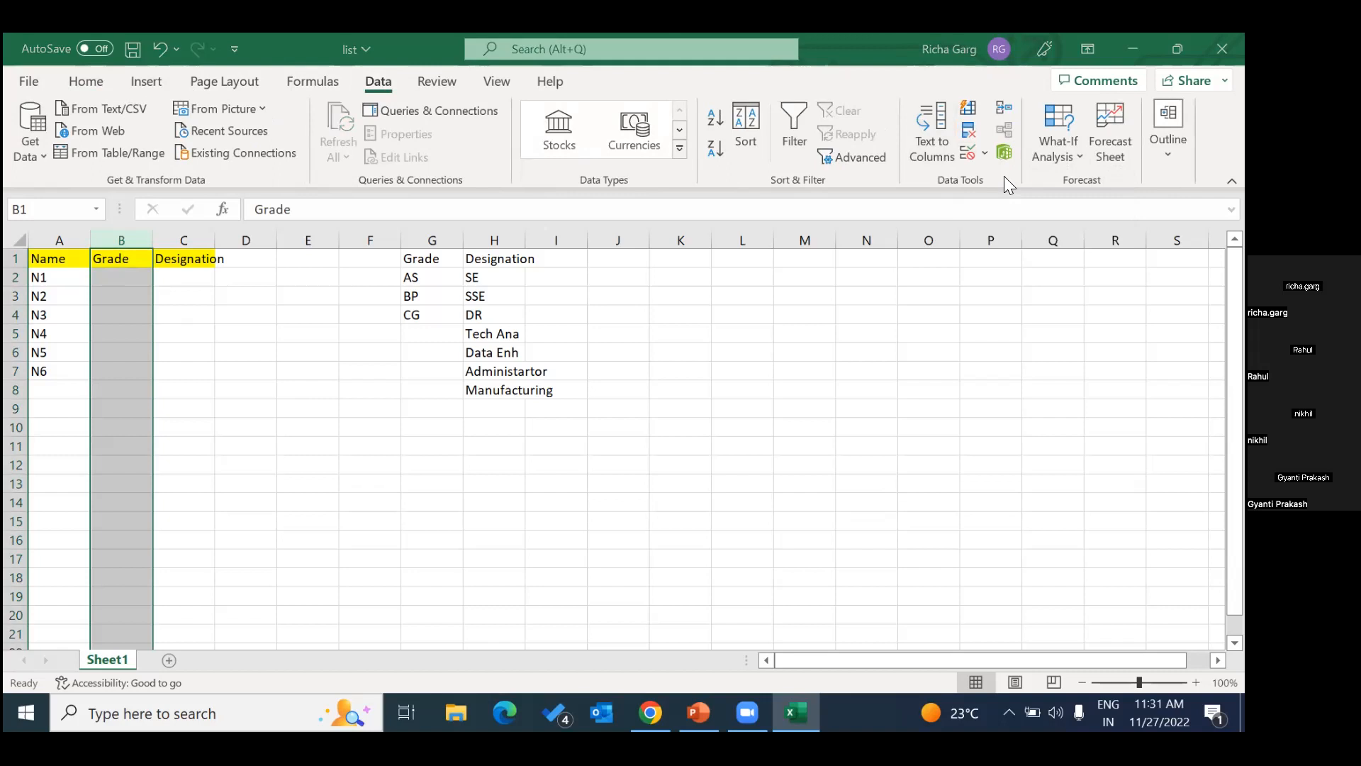
{"action": "left_click", "coordinate": [487, 352]}
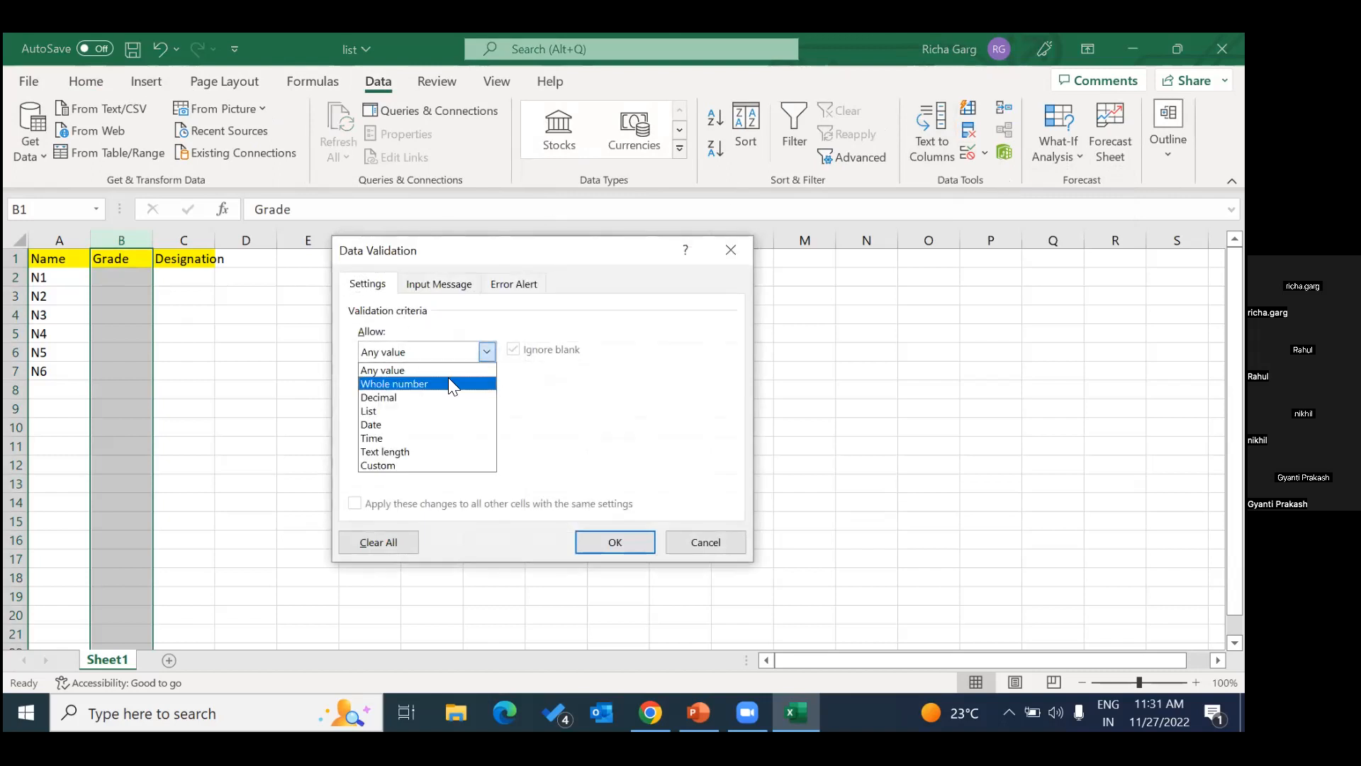
{"action": "left_click", "coordinate": [401, 411]}
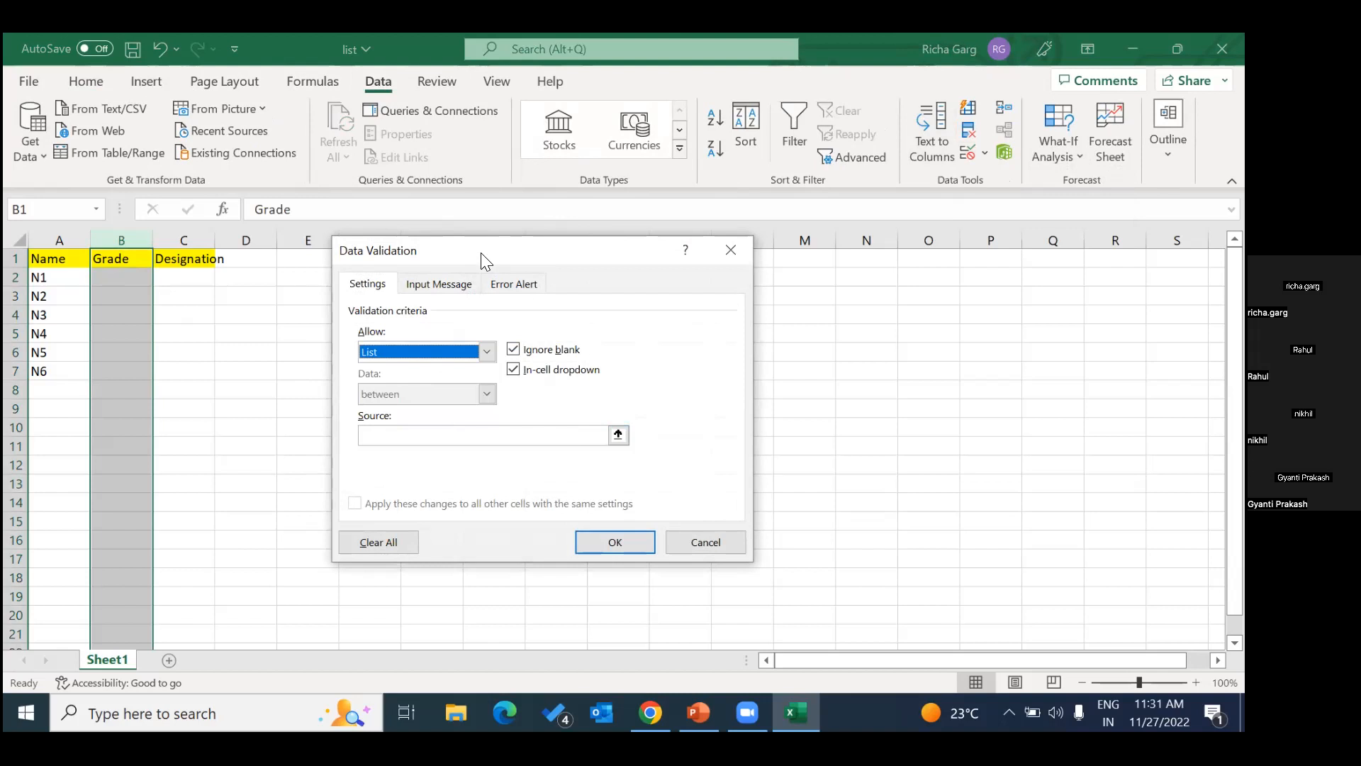
Set the list source to the reference grades in G2:G4 and apply the validation rule.
{"action": "left_click_drag", "start_coordinate": [481, 252], "coordinate": [762, 310]}
{"action": "left_click", "coordinate": [876, 493]}
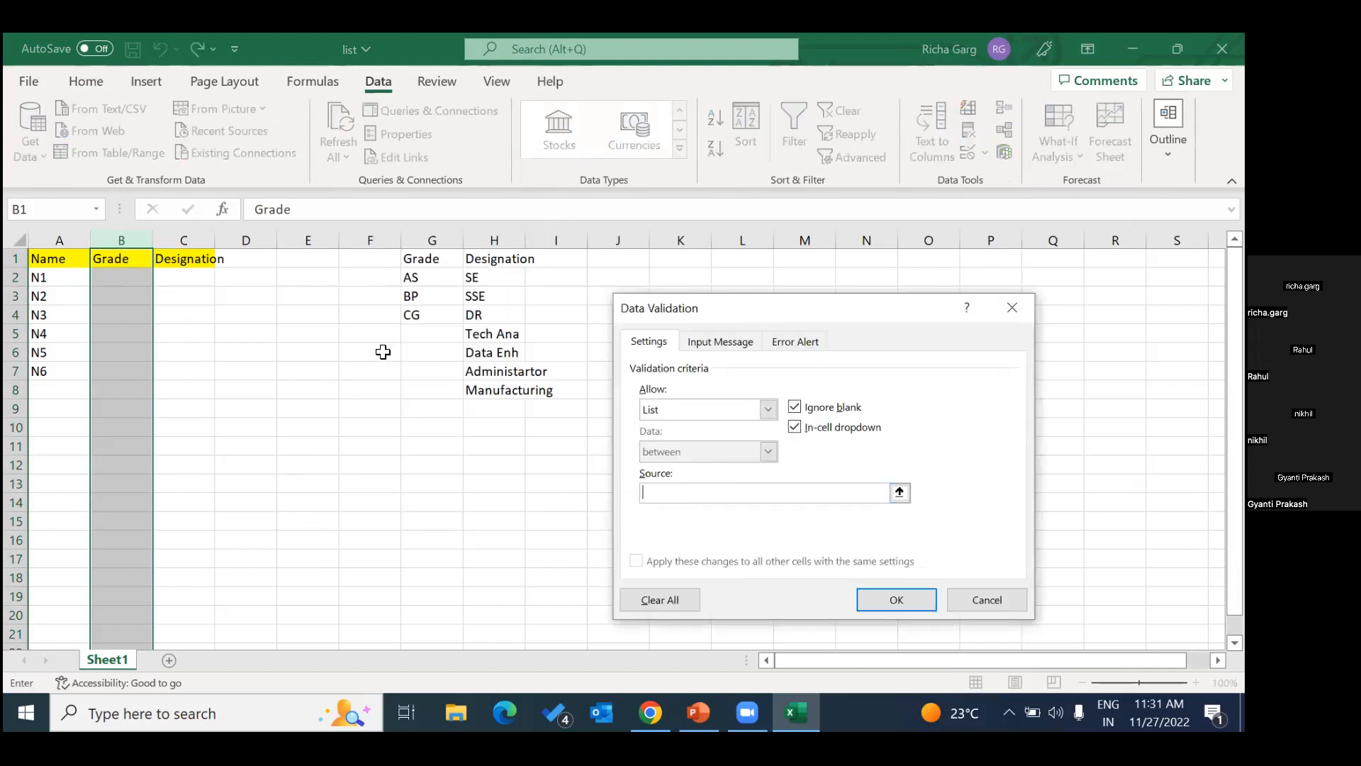
{"action": "left_click_drag", "start_coordinate": [410, 283], "coordinate": [426, 314]}
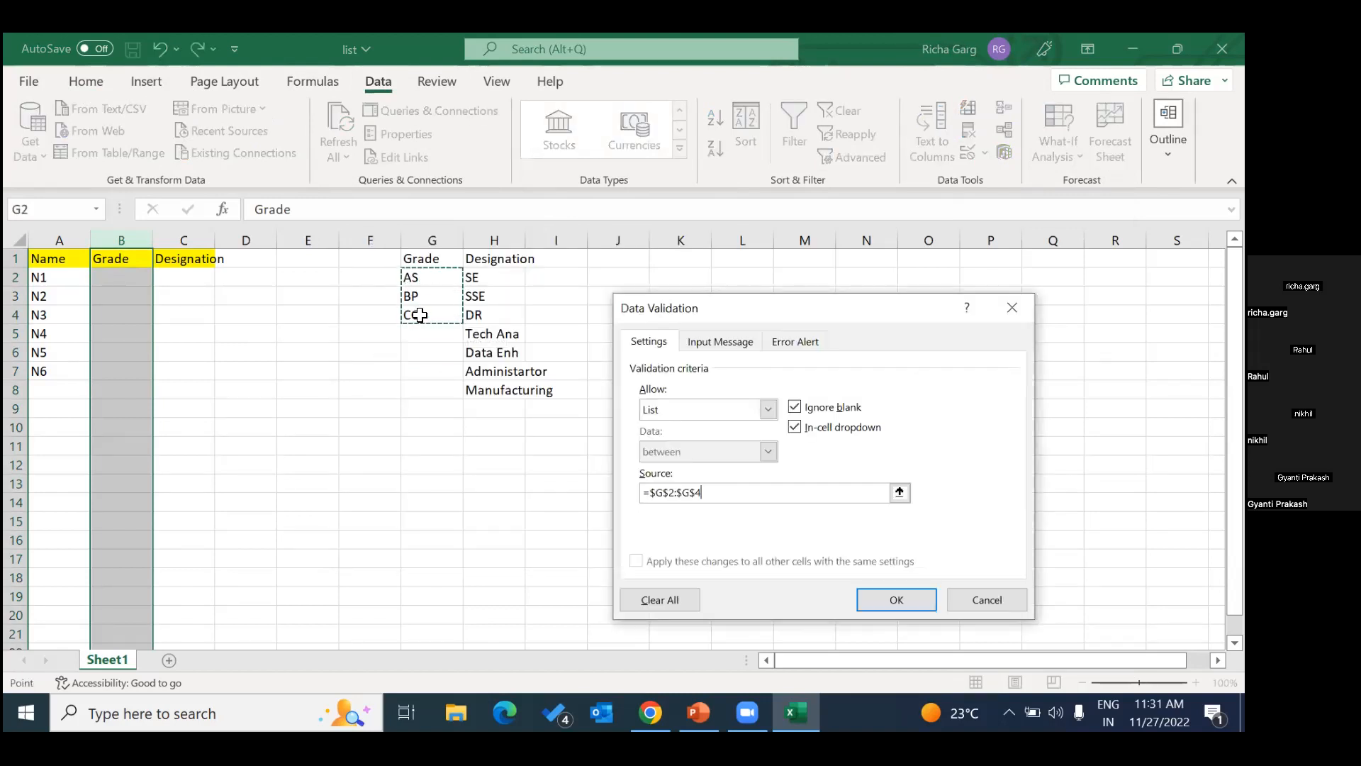
{"action": "left_click", "coordinate": [896, 597]}
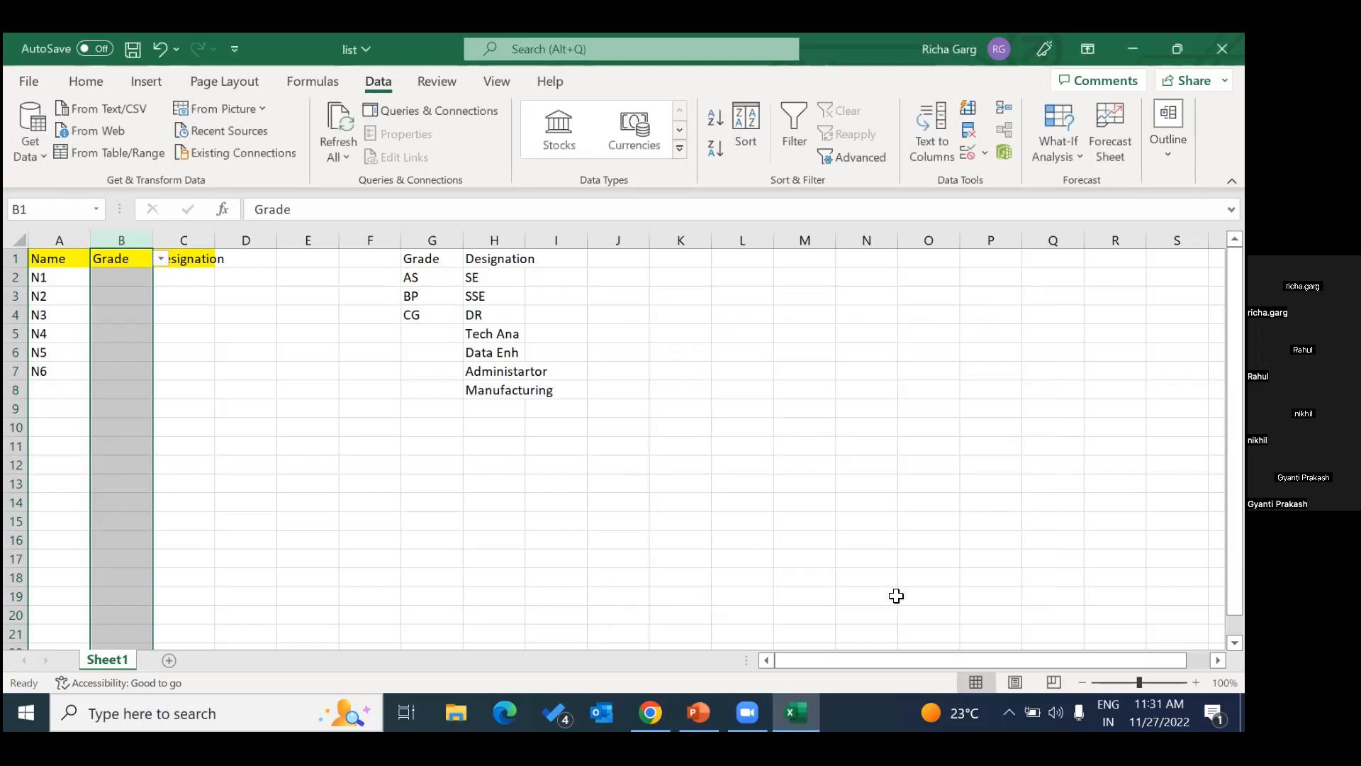
Choose BP from the in-cell dropdown as the grade for N1 in cell B2.
{"action": "left_click", "coordinate": [119, 277]}
{"action": "left_click", "coordinate": [163, 283]}
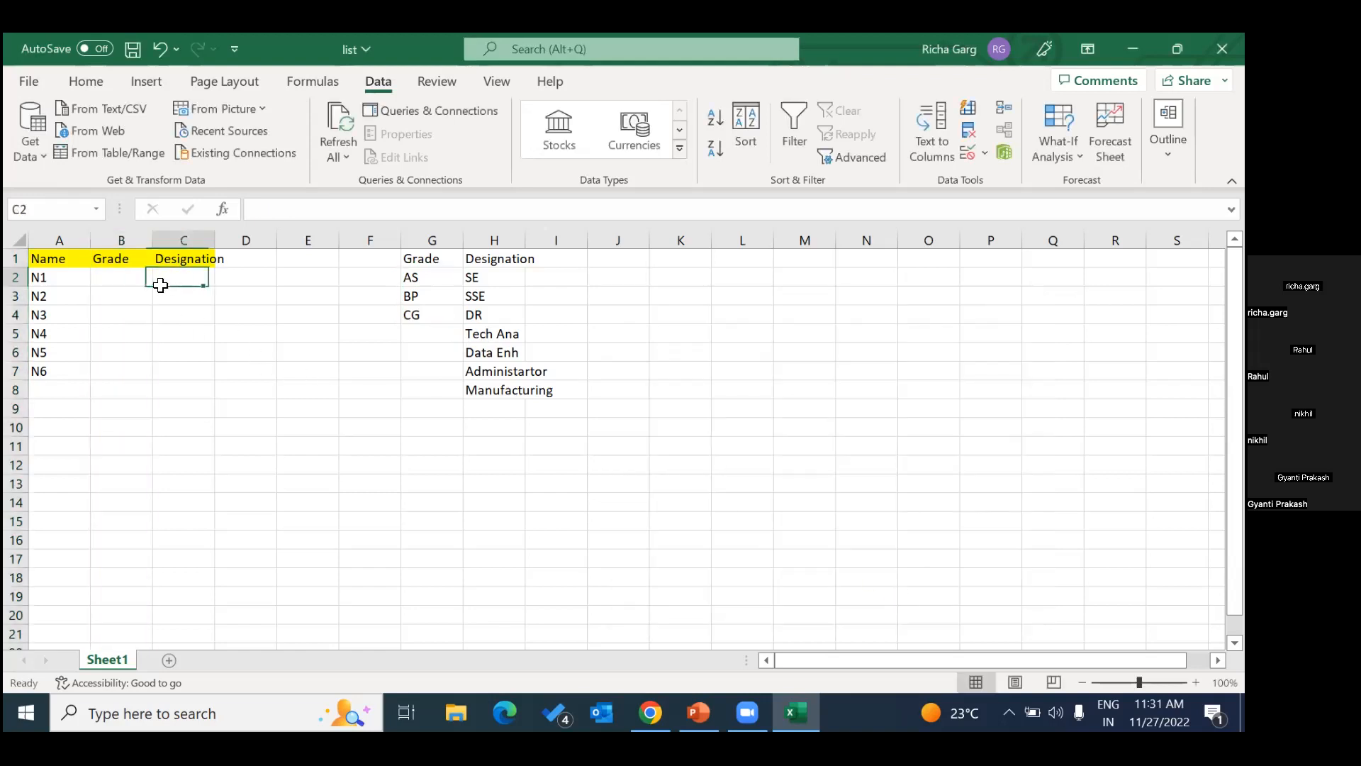
{"action": "left_click", "coordinate": [132, 276]}
{"action": "left_click", "coordinate": [159, 279]}
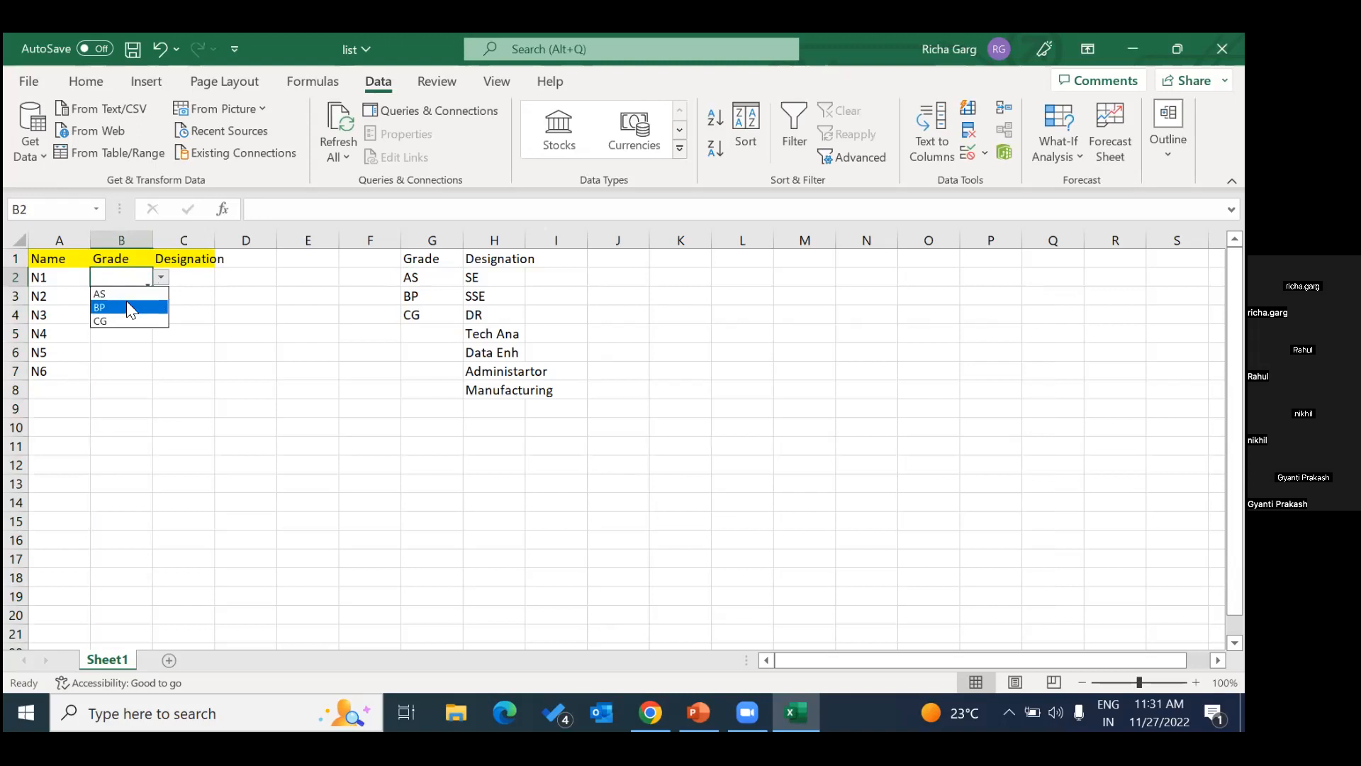
{"action": "left_click", "coordinate": [124, 309]}
Choose CG from the in-cell dropdown as the grade for N2 in cell B3.
{"action": "left_click", "coordinate": [117, 297]}
{"action": "left_click", "coordinate": [158, 307]}
{"action": "left_click", "coordinate": [134, 298]}
{"action": "left_click", "coordinate": [161, 297]}
{"action": "left_click", "coordinate": [132, 339]}
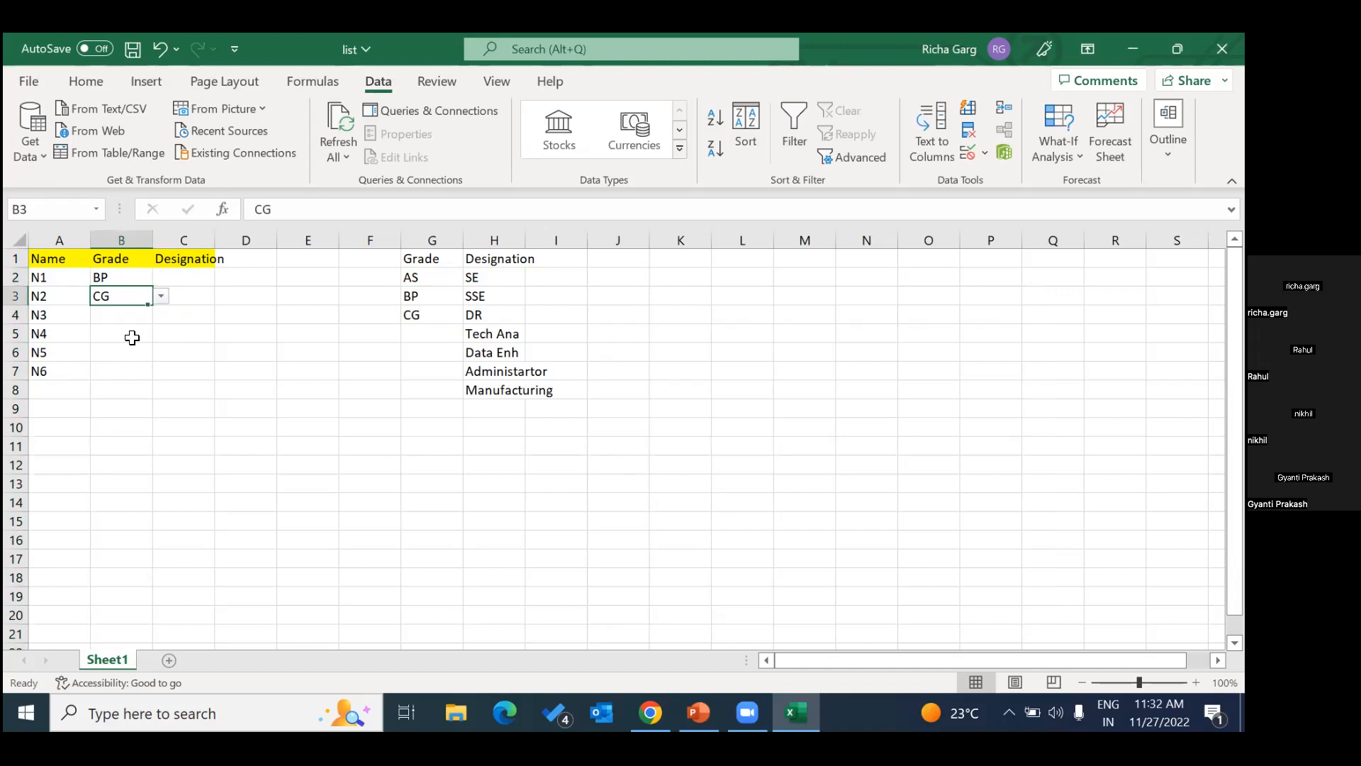
Clear the list validation from B1 and all other cells with the same settings, and check the Grade cells for dropdowns.
{"action": "left_click", "coordinate": [130, 260]}
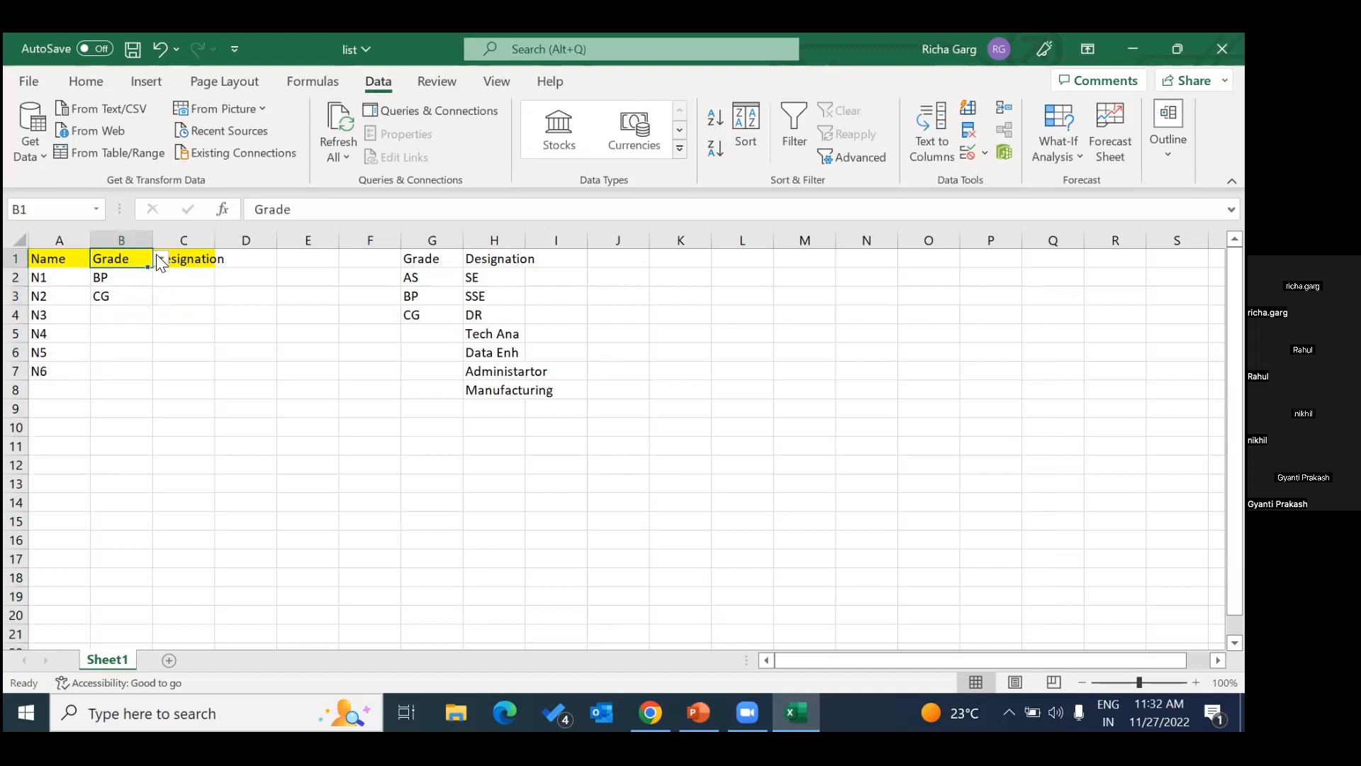
{"action": "left_click", "coordinate": [161, 260]}
{"action": "key", "text": "Escape"}
{"action": "left_click", "coordinate": [982, 159]}
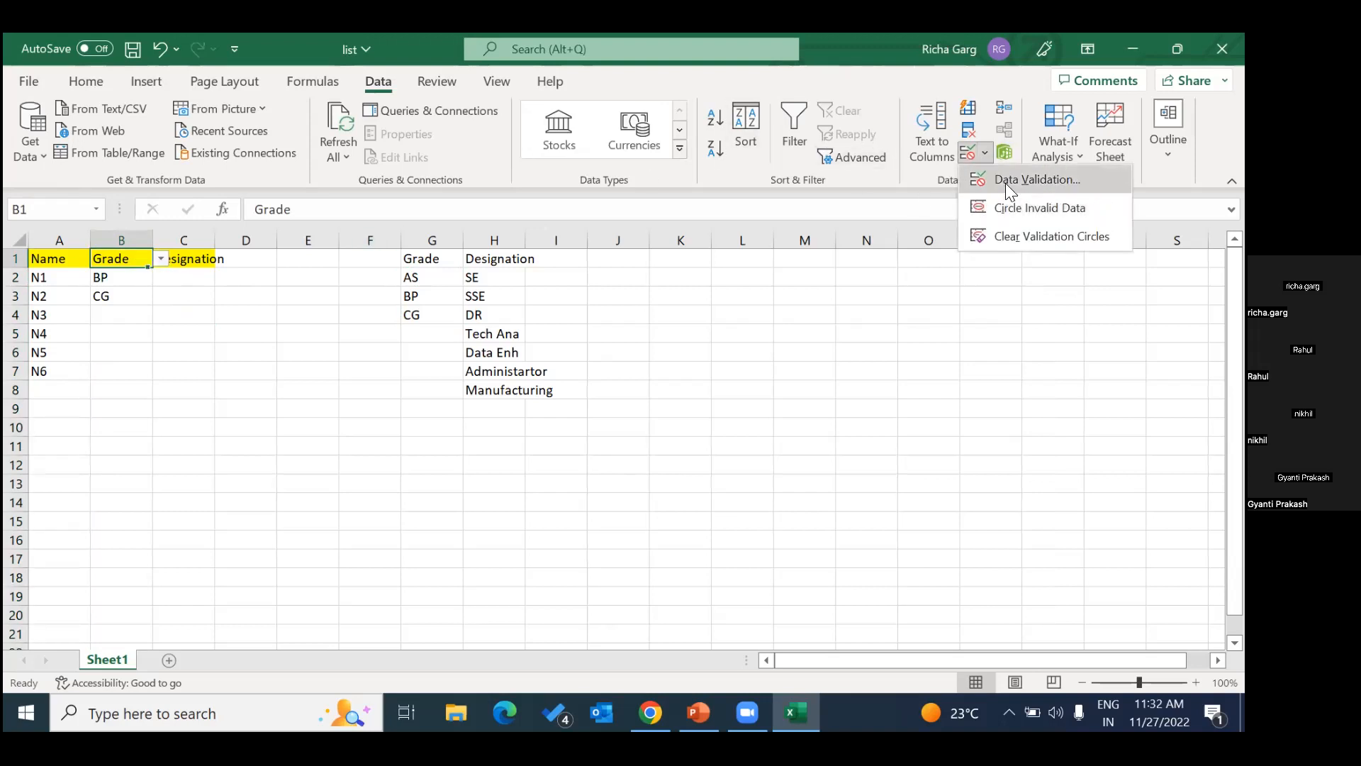
{"action": "left_click", "coordinate": [1007, 180]}
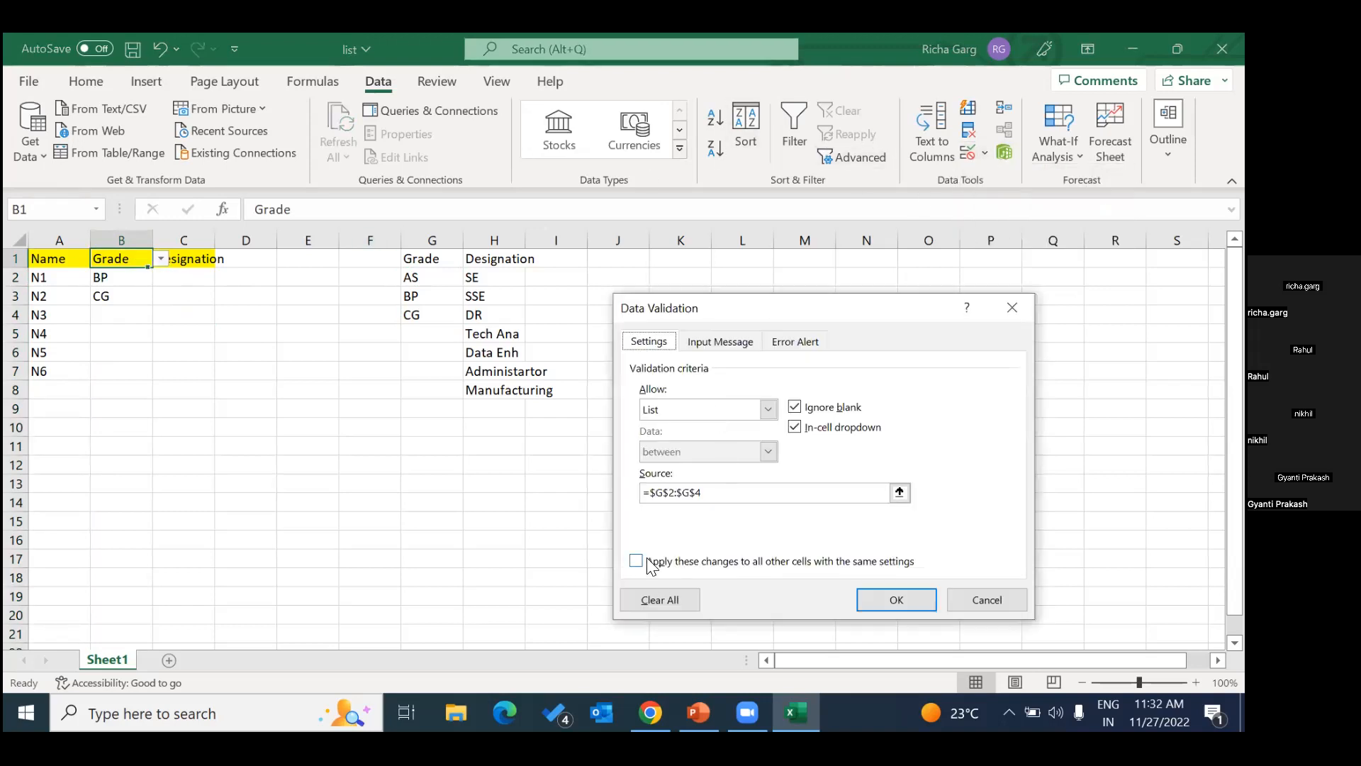
{"action": "left_click", "coordinate": [648, 563]}
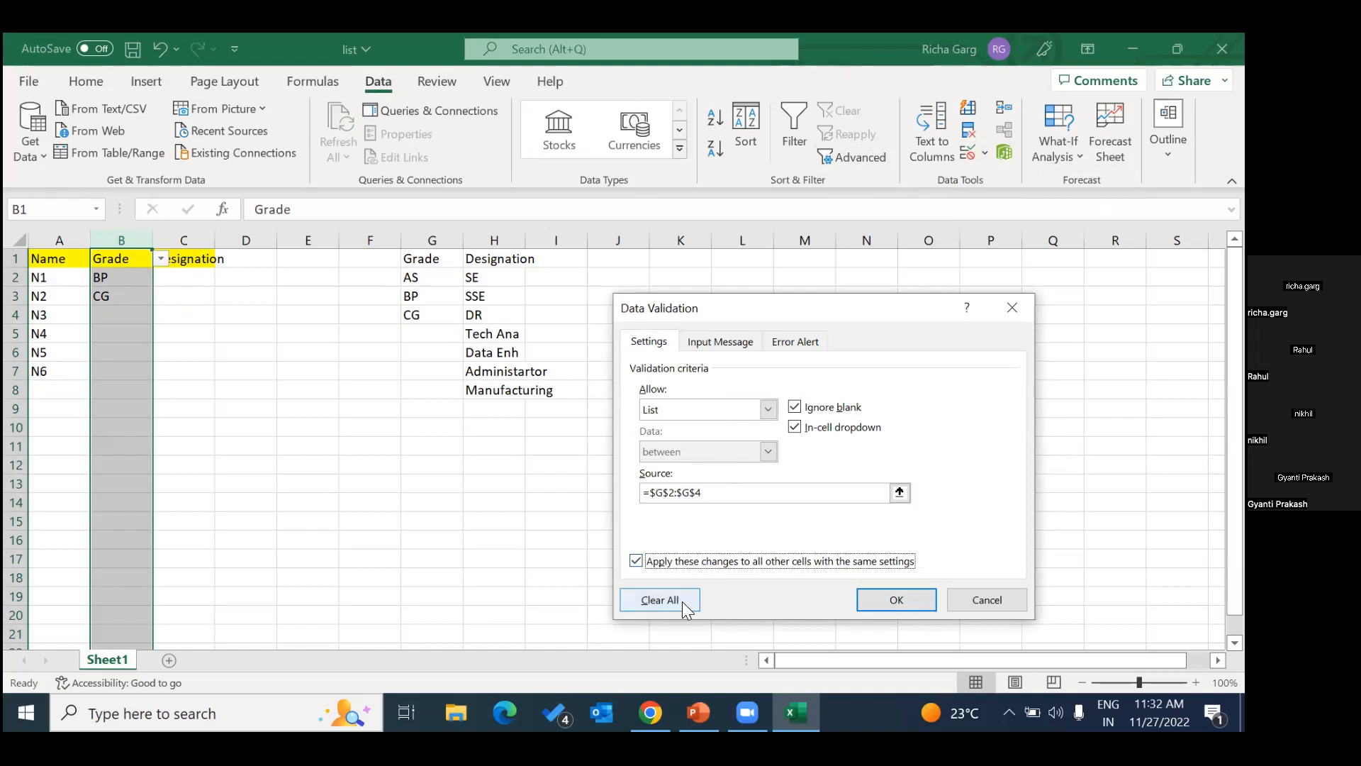
{"action": "left_click", "coordinate": [660, 599]}
{"action": "left_click", "coordinate": [896, 599]}
{"action": "left_click", "coordinate": [368, 445]}
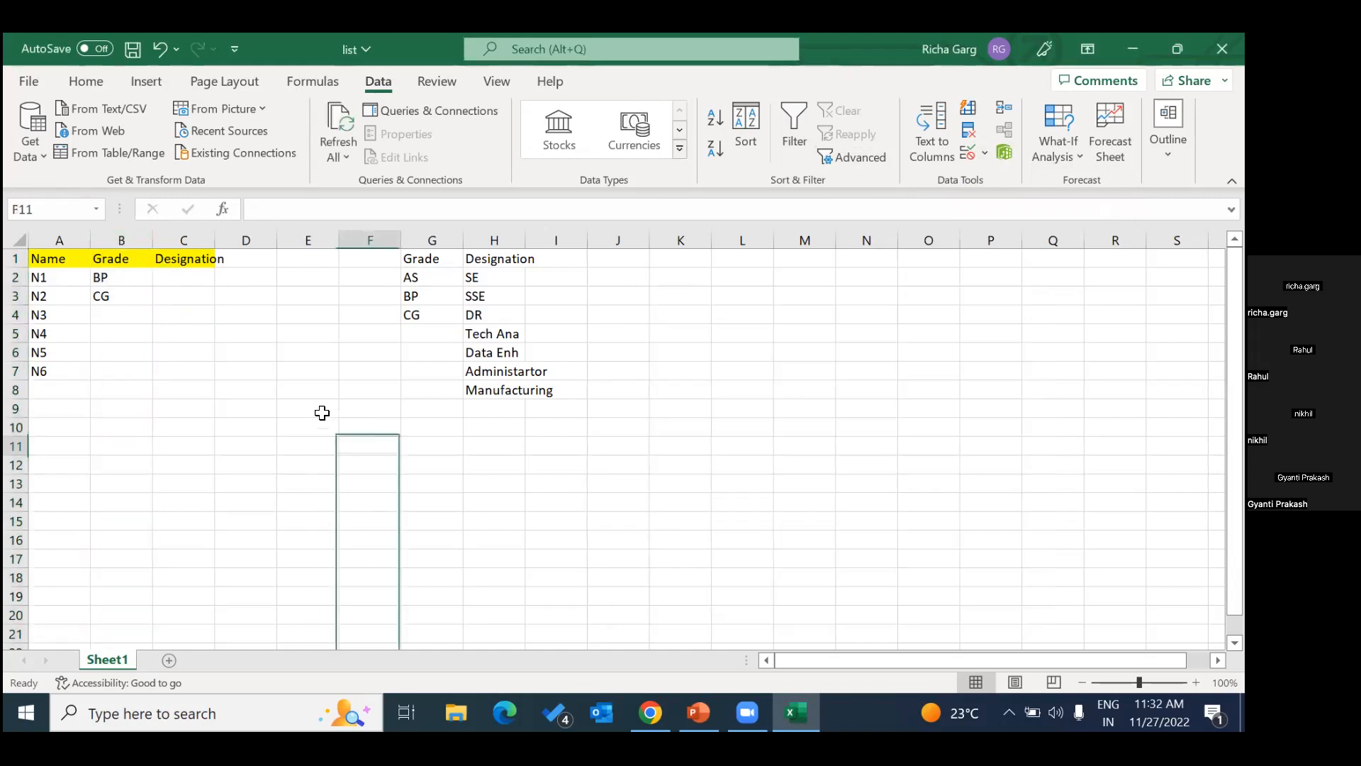
{"action": "left_click", "coordinate": [137, 275]}
{"action": "left_click", "coordinate": [138, 261]}
{"action": "left_click", "coordinate": [134, 275]}
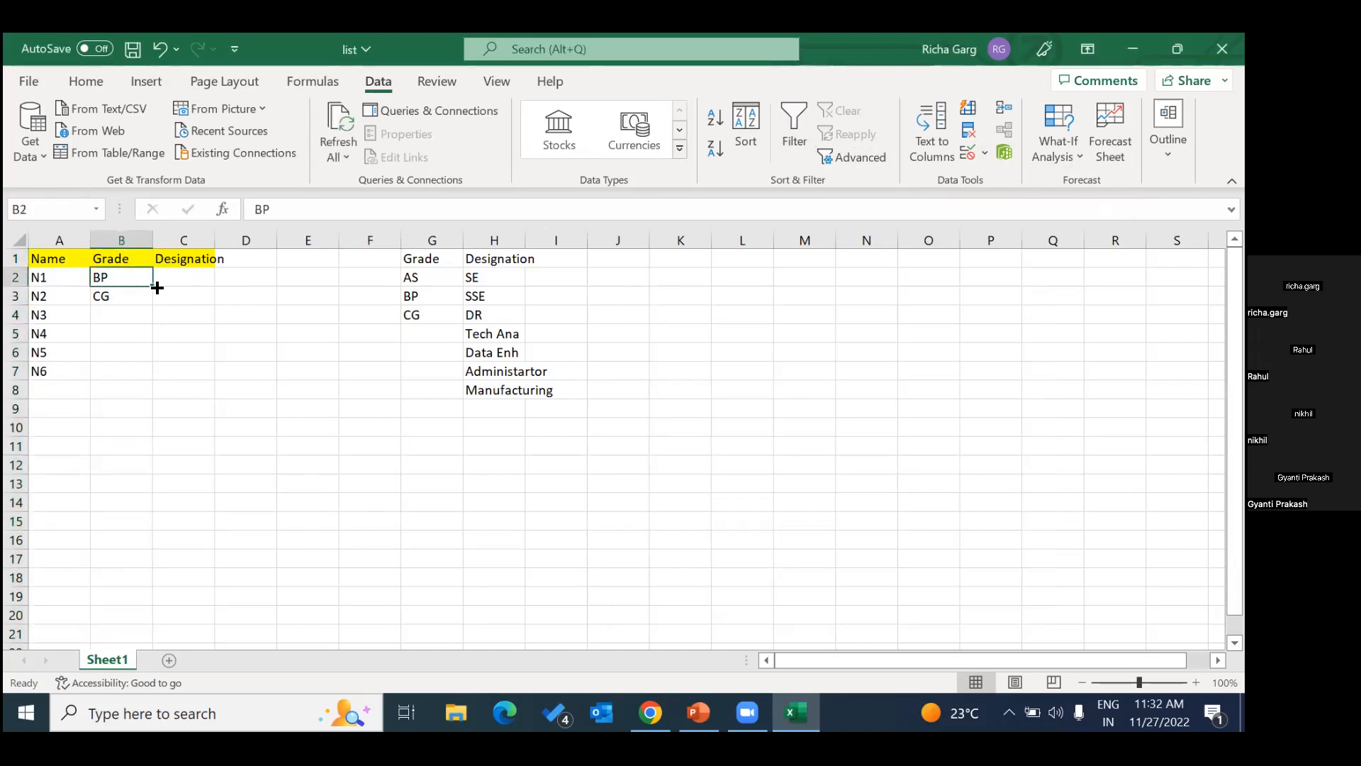
Reapply a List validation rule to the whole Grade column B, using the reference grades in G2:G4 as the source.
{"action": "left_click", "coordinate": [125, 241]}
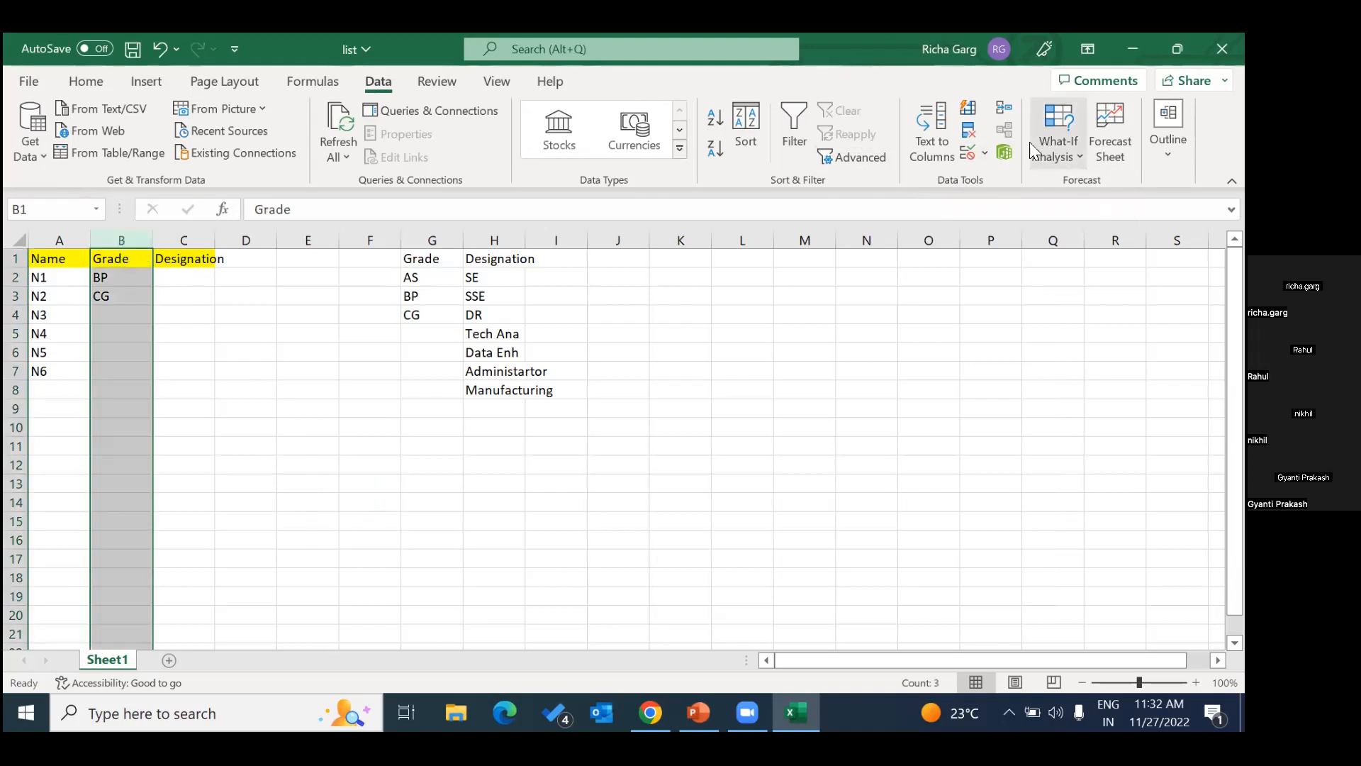
{"action": "left_click", "coordinate": [985, 150]}
{"action": "left_click", "coordinate": [1001, 188]}
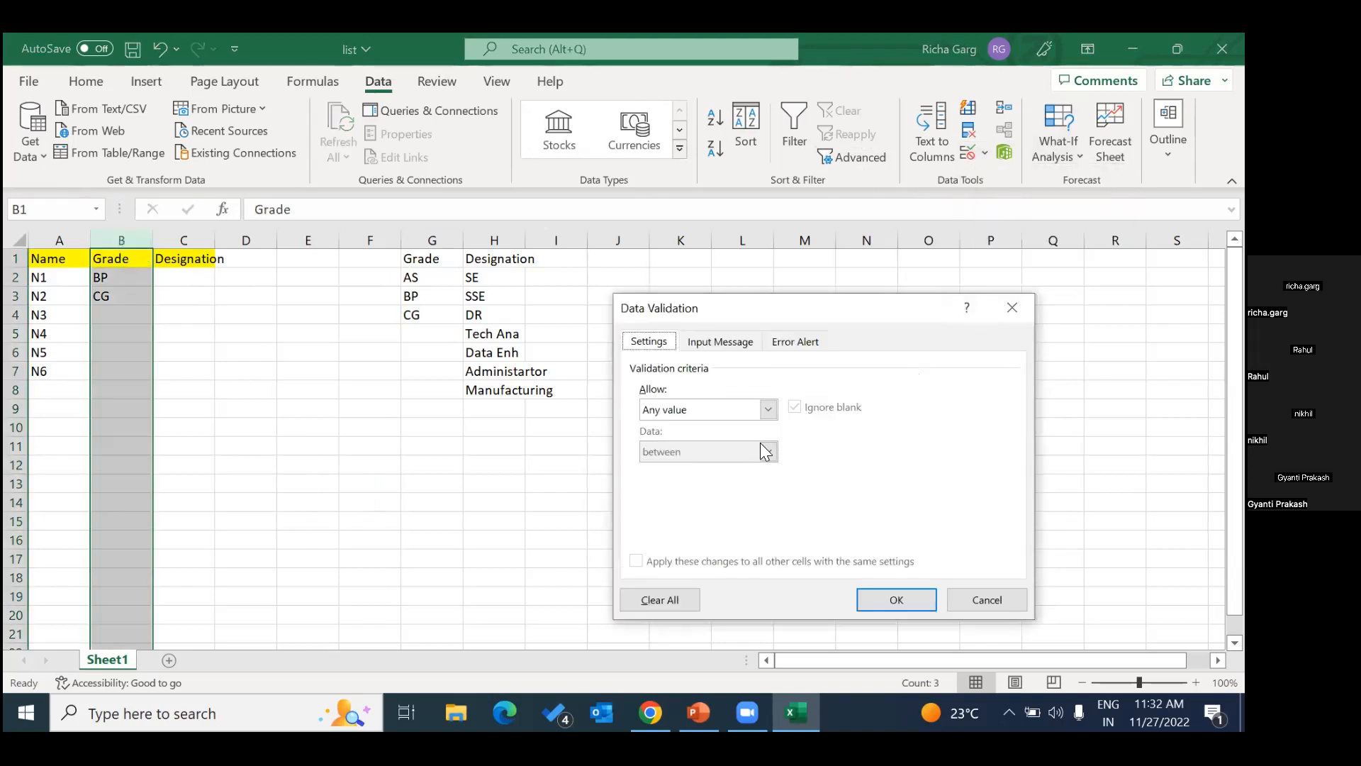
{"action": "left_click", "coordinate": [768, 409]}
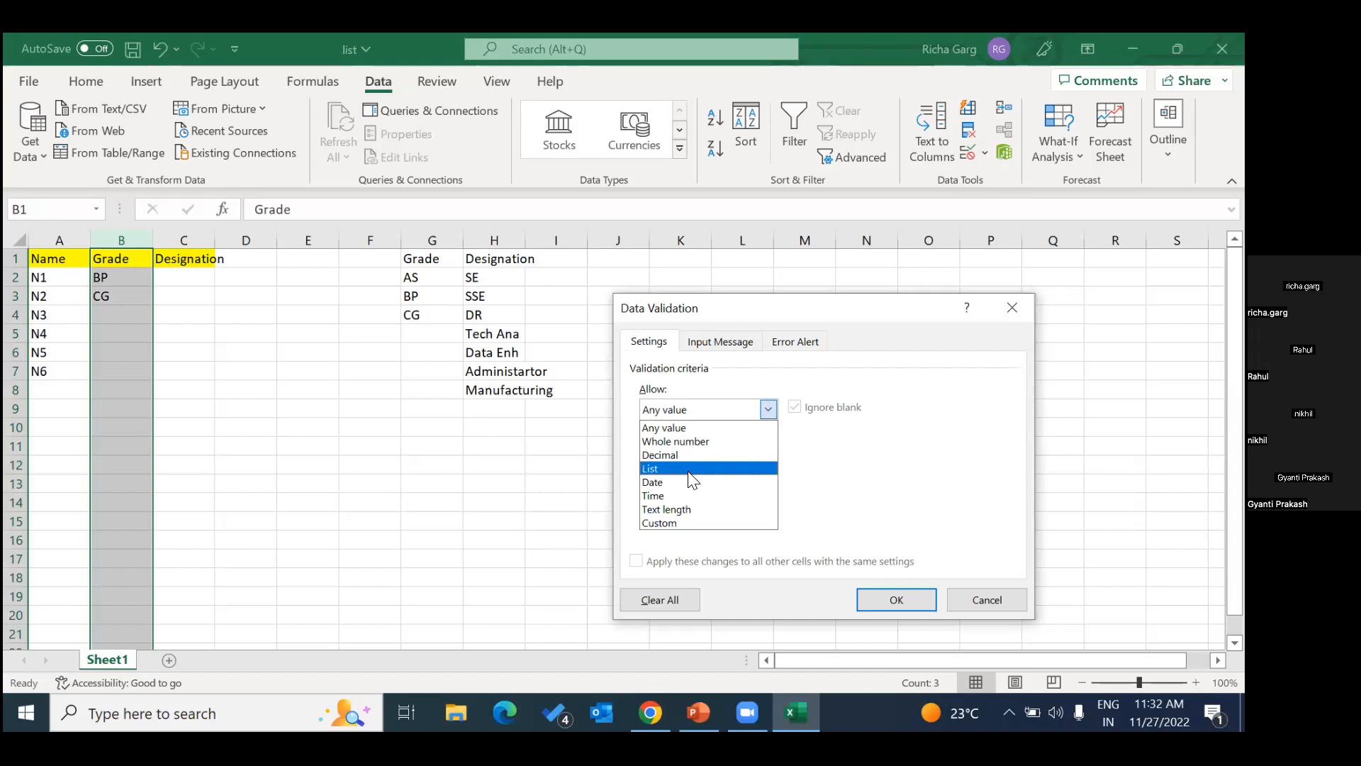
{"action": "left_click", "coordinate": [692, 468]}
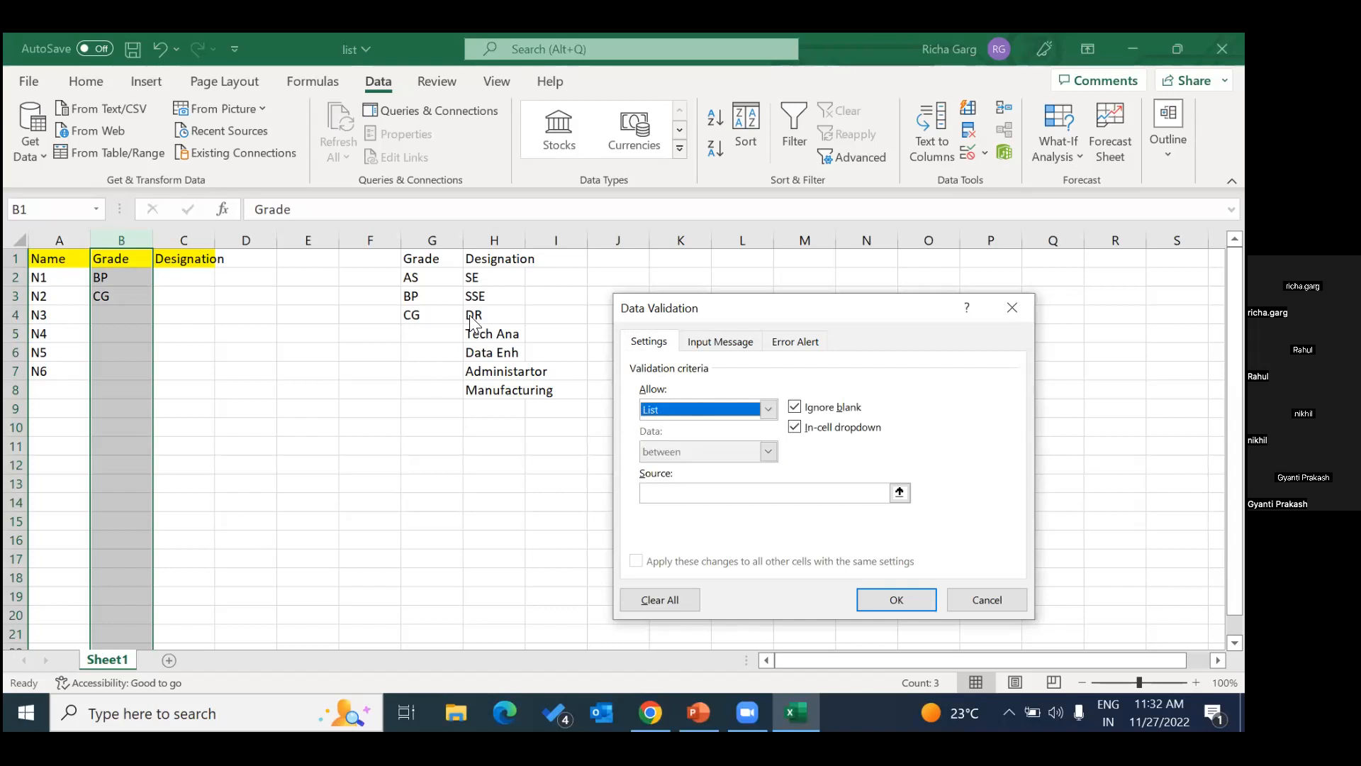
{"action": "left_click", "coordinate": [692, 492]}
{"action": "left_click_drag", "start_coordinate": [427, 277], "coordinate": [432, 307]}
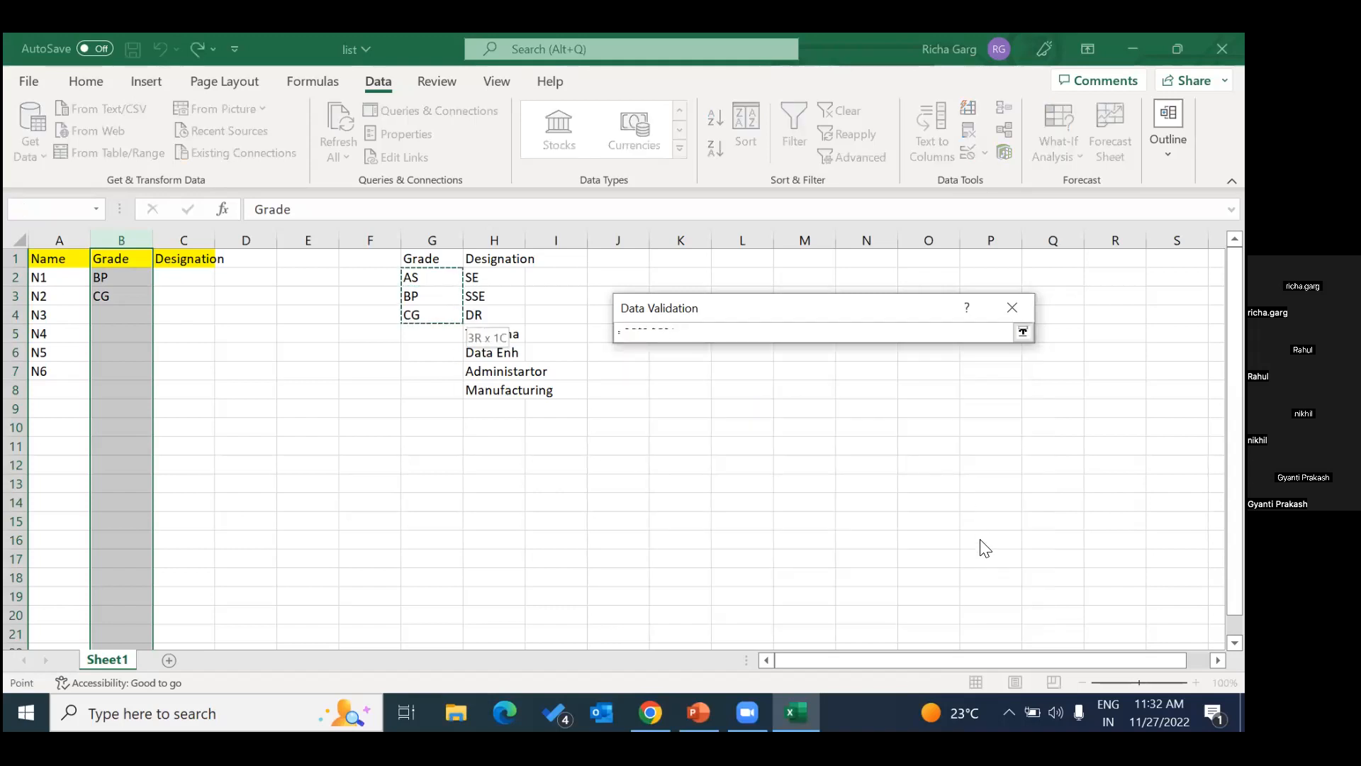
{"action": "left_click", "coordinate": [898, 599]}
{"action": "left_click", "coordinate": [329, 370]}
{"action": "left_click", "coordinate": [106, 278]}
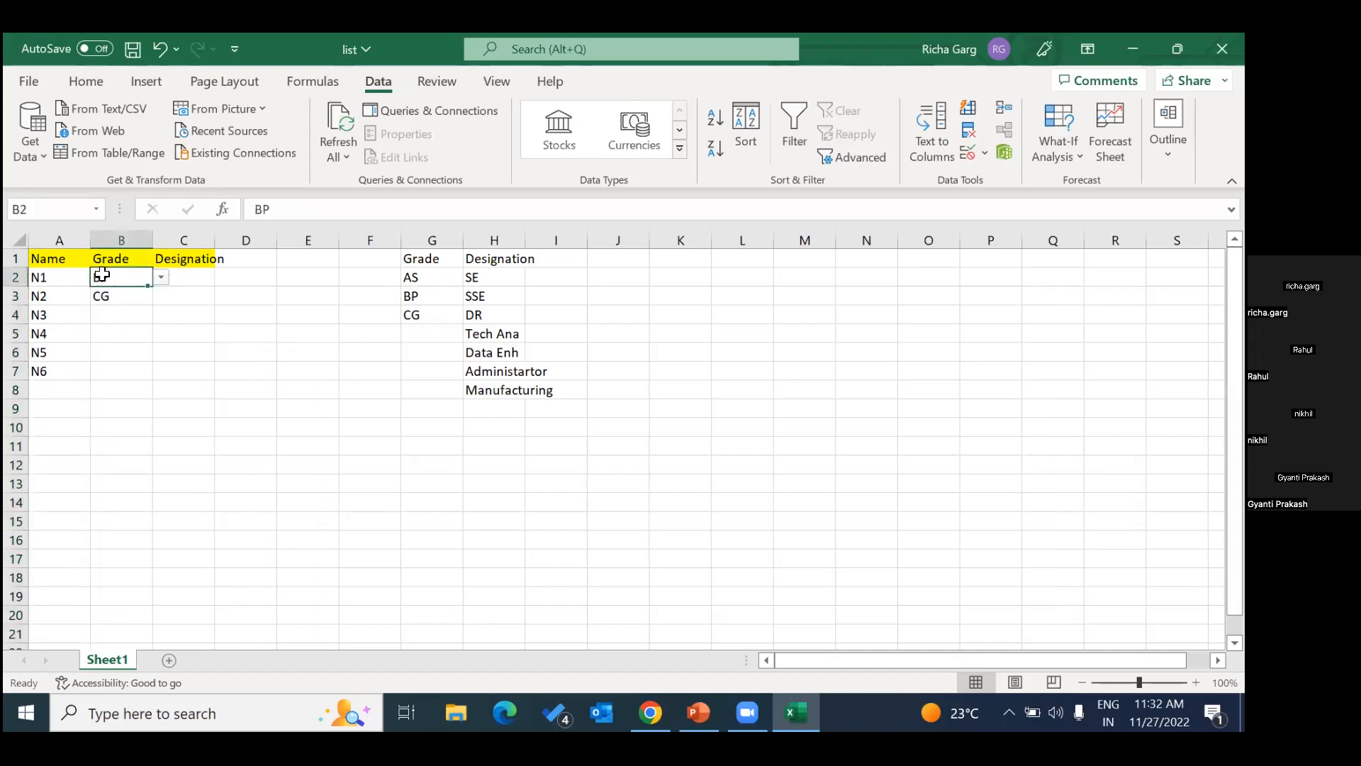
{"action": "left_click", "coordinate": [199, 335]}
Clear the data validation rule from the header cell B1 only, with the option to apply changes to cells with the same settings off.
{"action": "left_click", "coordinate": [128, 259]}
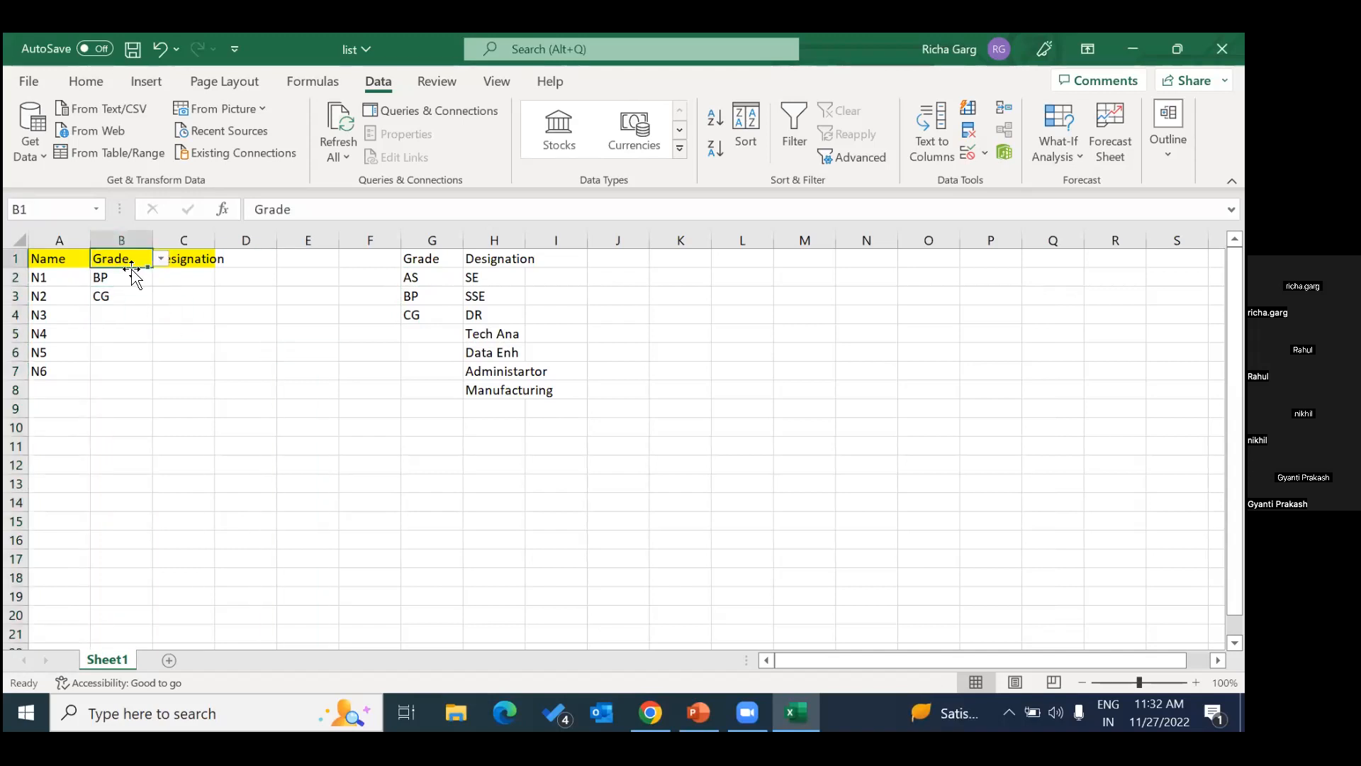
{"action": "left_click", "coordinate": [986, 154]}
{"action": "left_click", "coordinate": [1005, 181]}
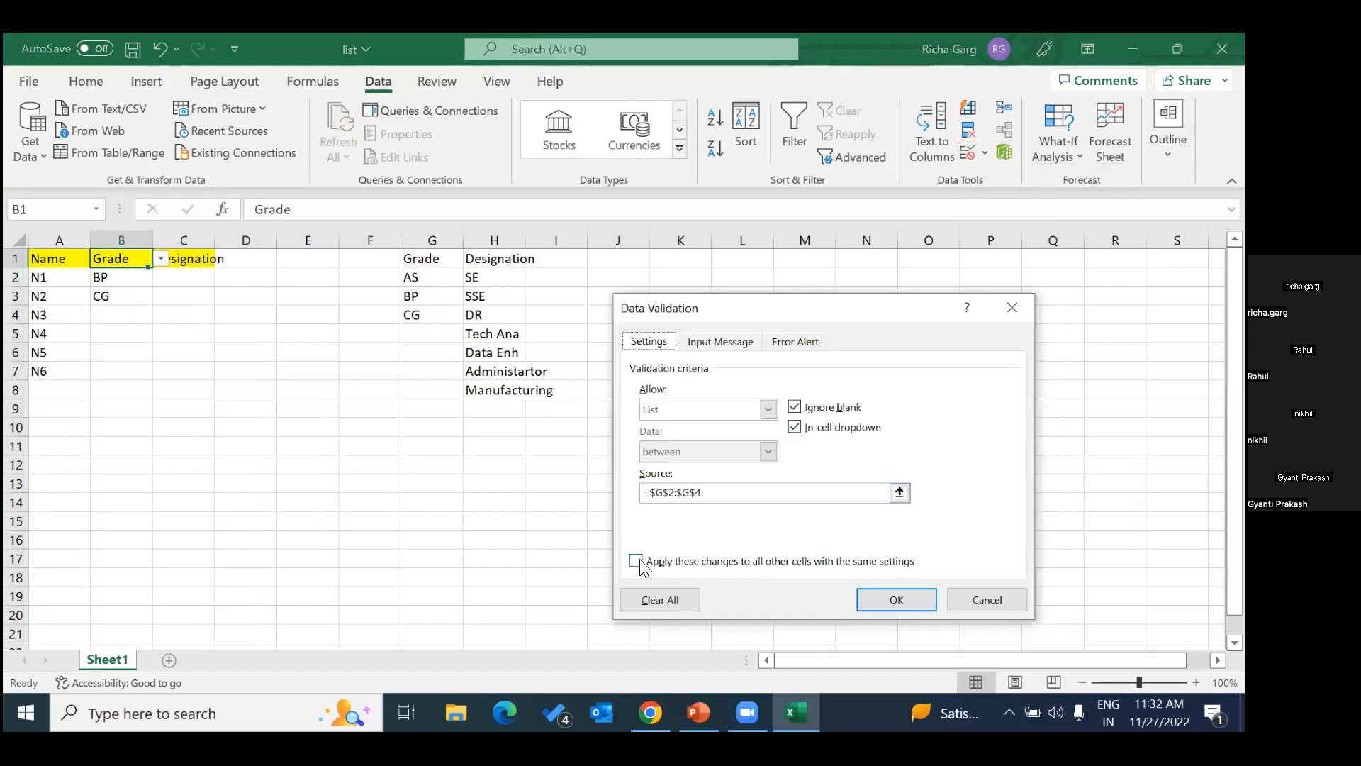
{"action": "left_click", "coordinate": [636, 561]}
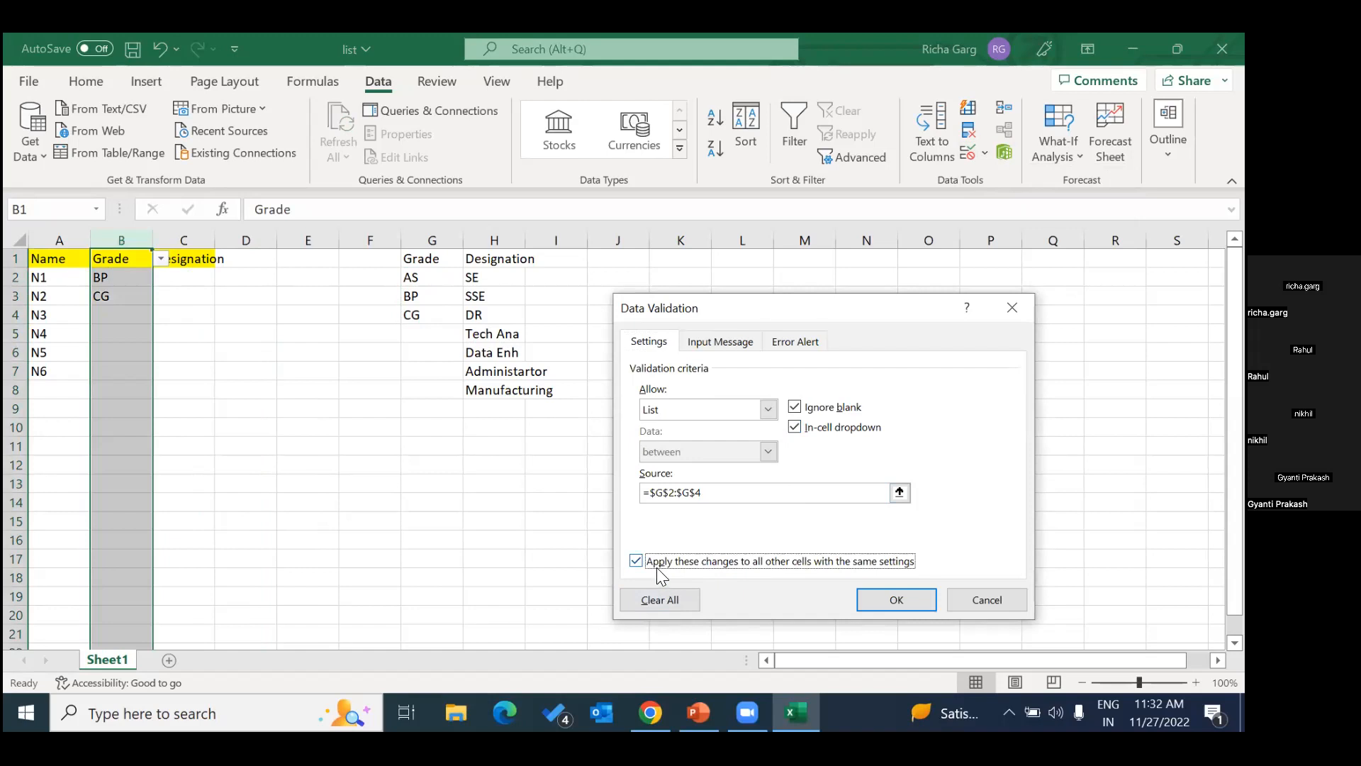
{"action": "left_click", "coordinate": [733, 492]}
{"action": "left_click", "coordinate": [256, 370]}
{"action": "left_click", "coordinate": [127, 258]}
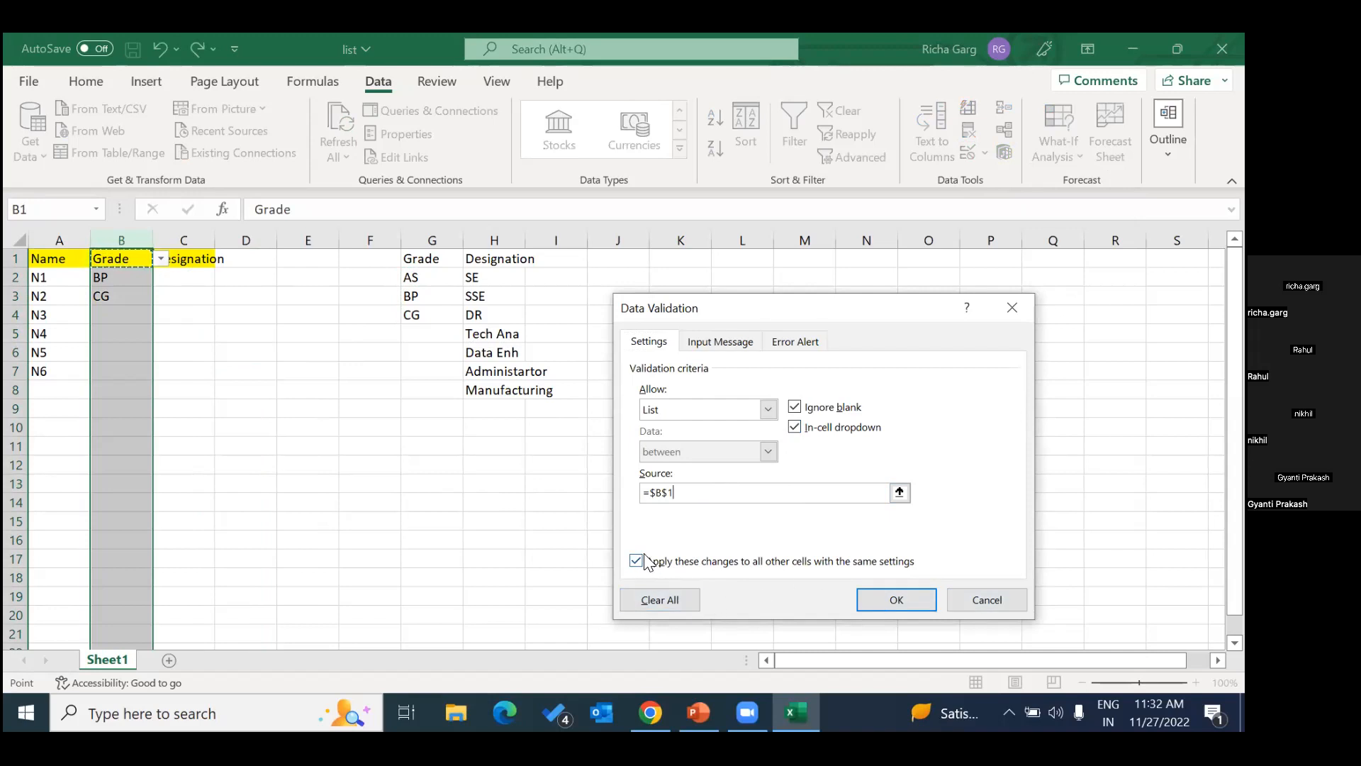
{"action": "left_click", "coordinate": [780, 560]}
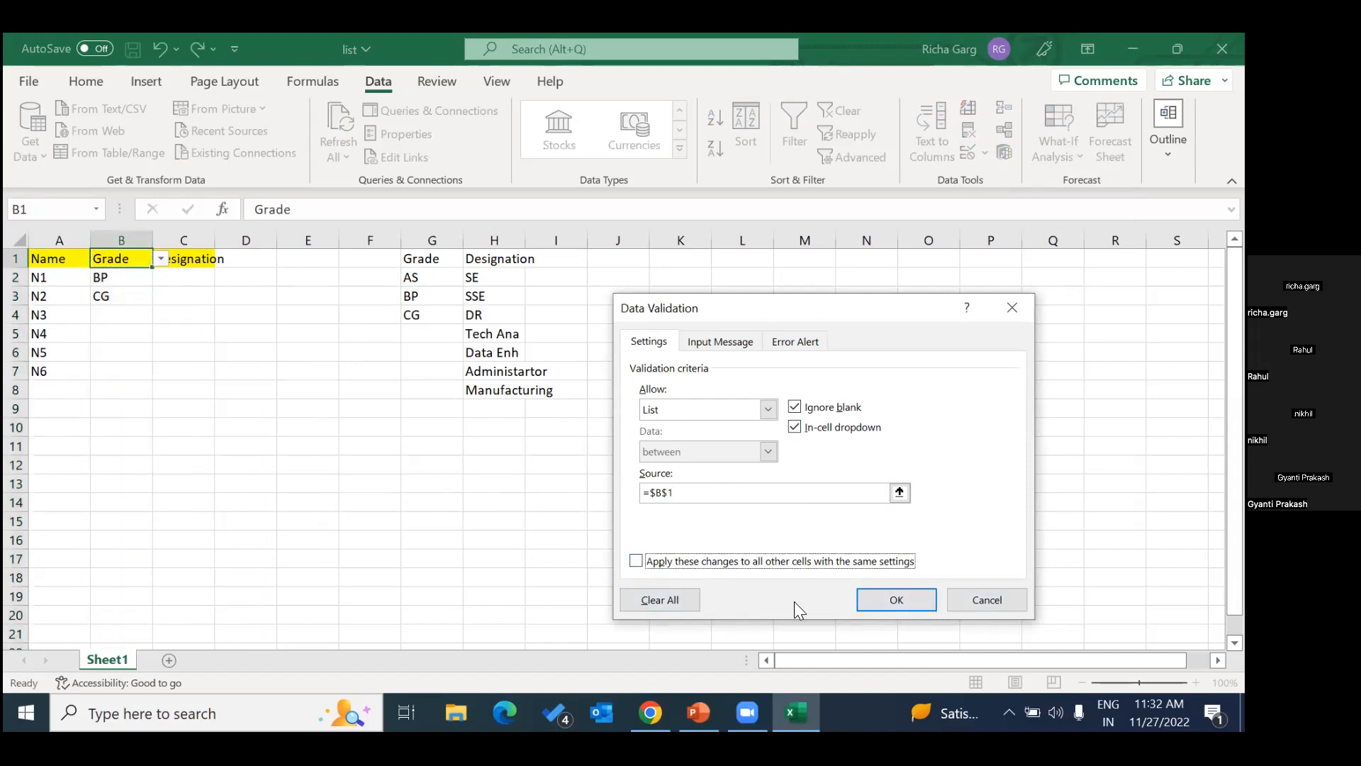
{"action": "left_click", "coordinate": [683, 600]}
{"action": "left_click", "coordinate": [863, 600]}
Check the grade cells B2 and B3 and the header cell B1 for an in-cell dropdown.
{"action": "left_click", "coordinate": [185, 315]}
{"action": "left_click", "coordinate": [117, 277]}
{"action": "left_click", "coordinate": [172, 296]}
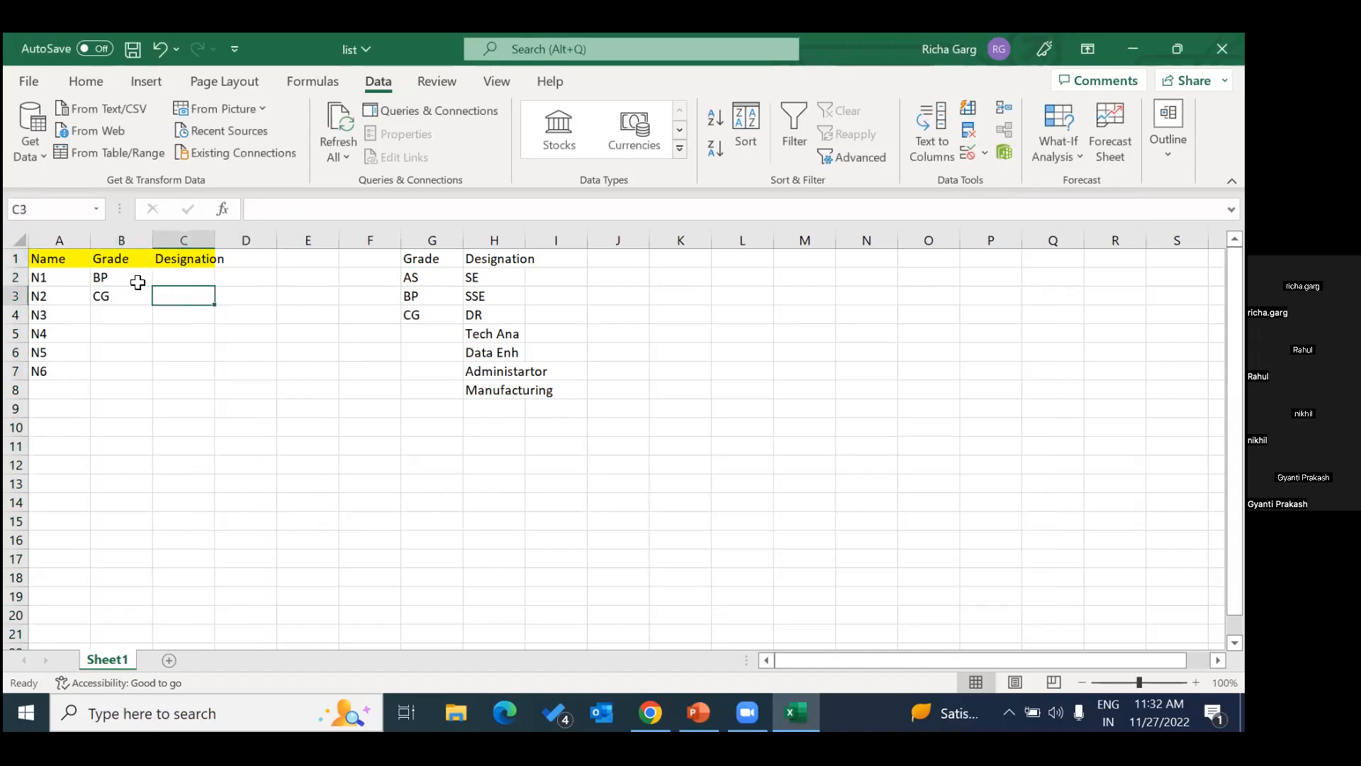
{"action": "left_click", "coordinate": [134, 281]}
{"action": "left_click", "coordinate": [128, 296]}
{"action": "left_click", "coordinate": [122, 264]}
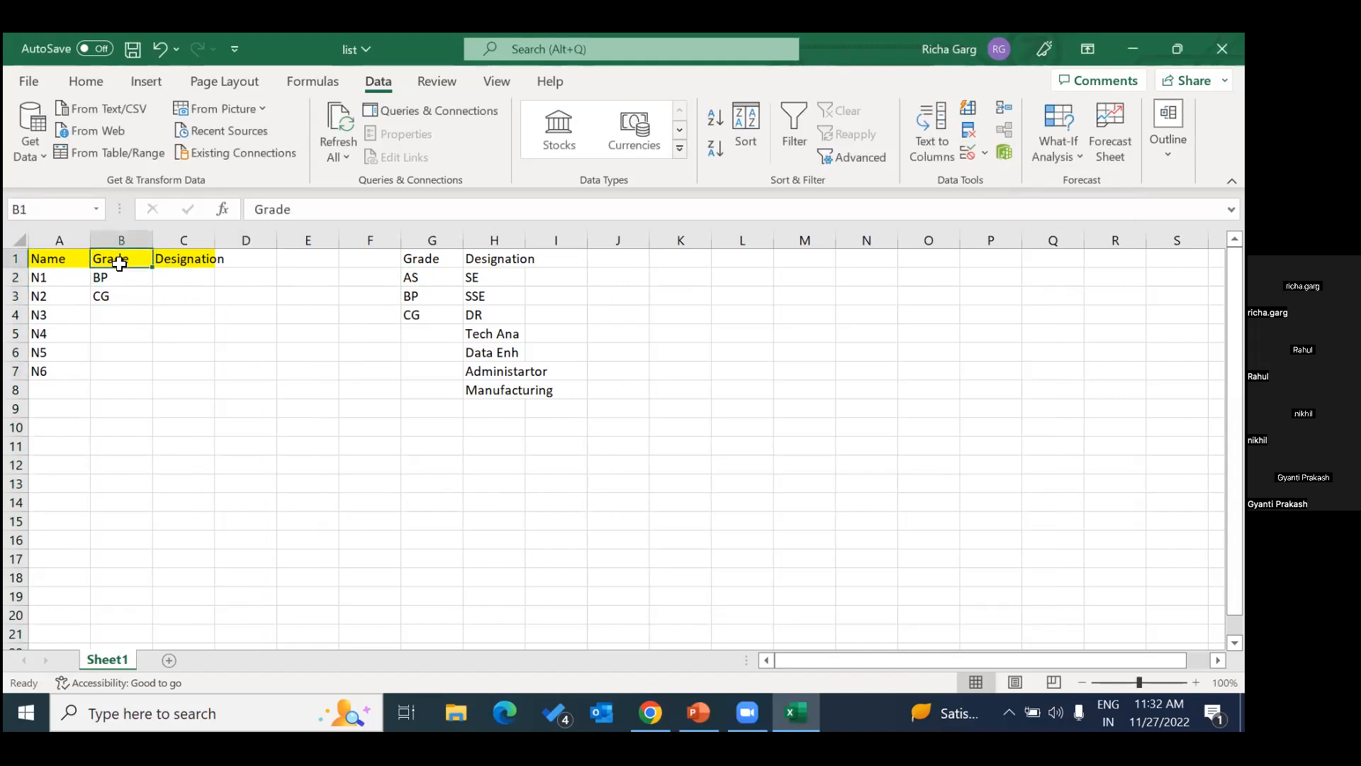
Choose BP from the in-cell dropdown as the grade for N3 in cell B4.
{"action": "left_click", "coordinate": [127, 315]}
{"action": "left_click", "coordinate": [159, 317]}
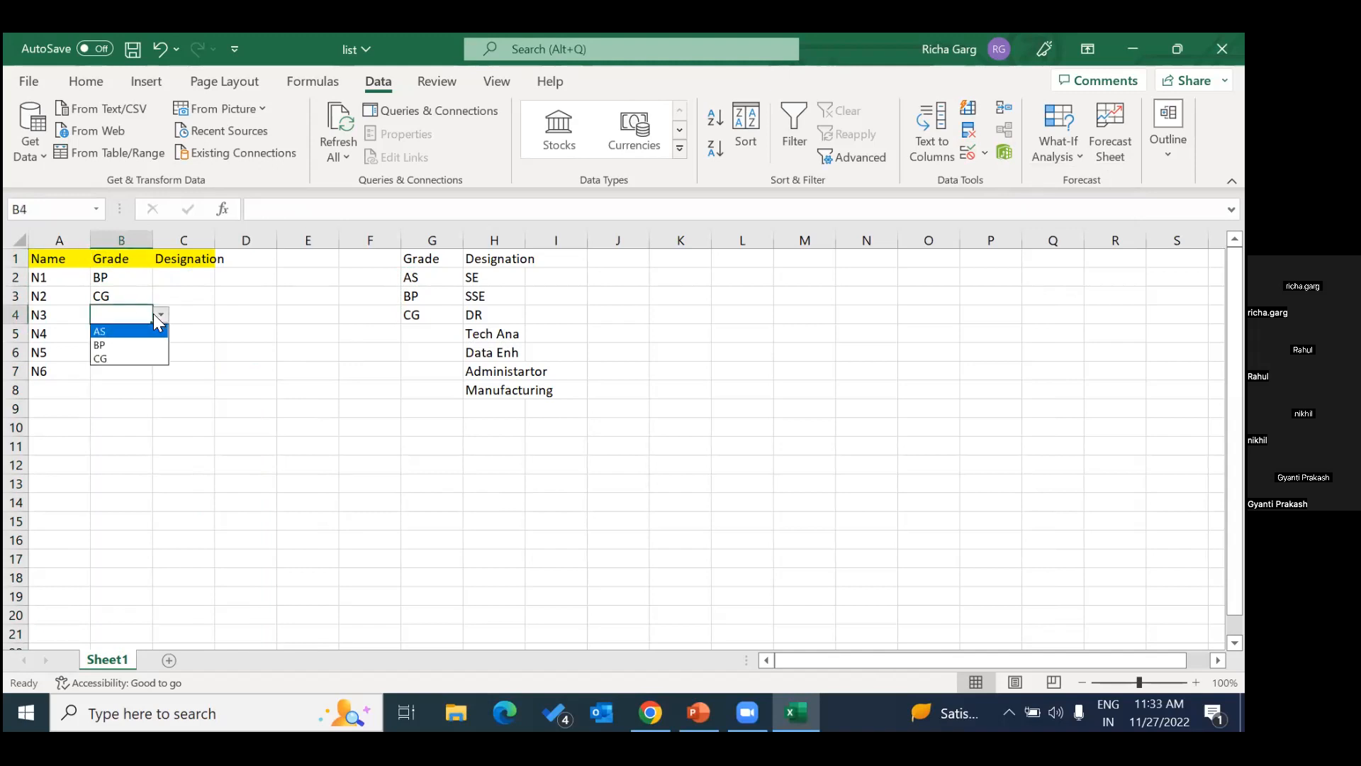
{"action": "left_click", "coordinate": [107, 345]}
{"action": "left_click", "coordinate": [119, 355]}
{"action": "left_click", "coordinate": [160, 358]}
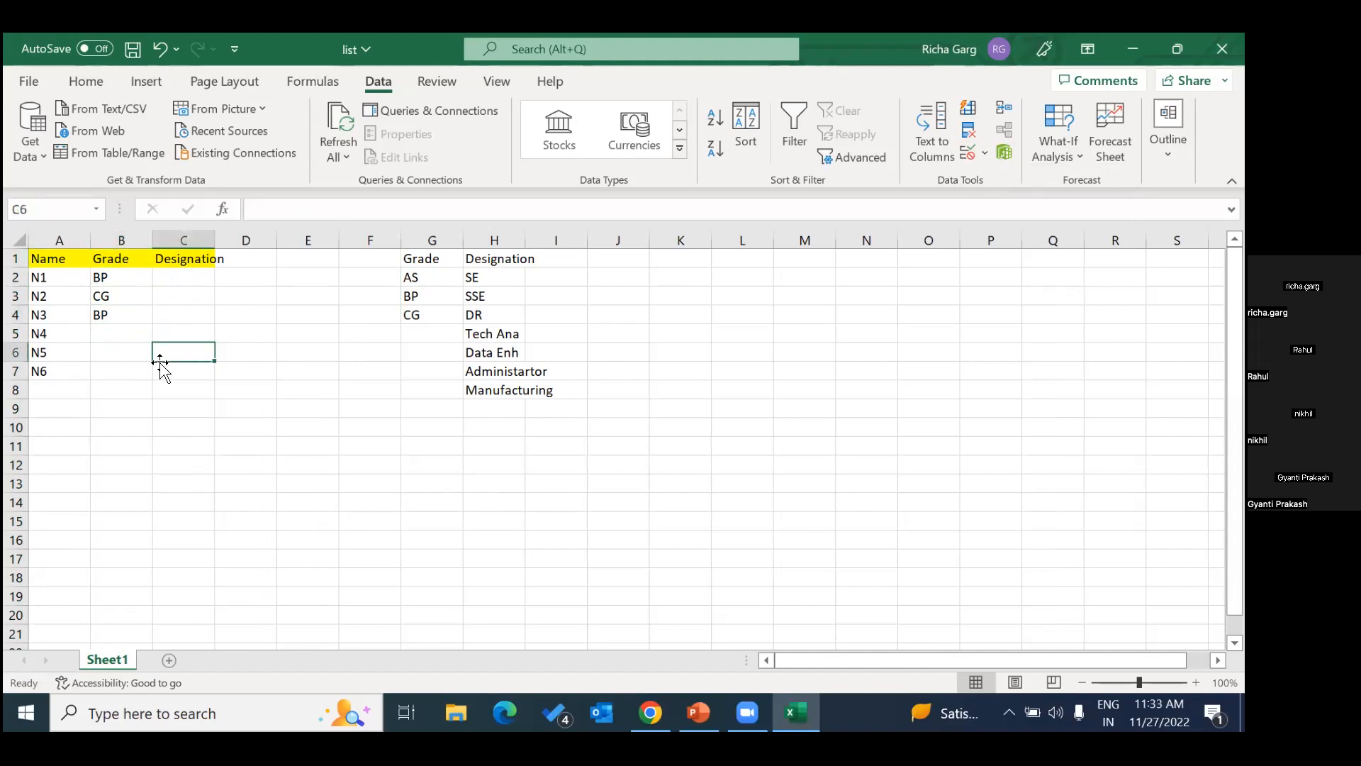
View the grade options in the dropdown of cell B6 for N5 without choosing one.
{"action": "left_click", "coordinate": [107, 353]}
{"action": "left_click", "coordinate": [161, 352]}
{"action": "key", "text": "Escape"}
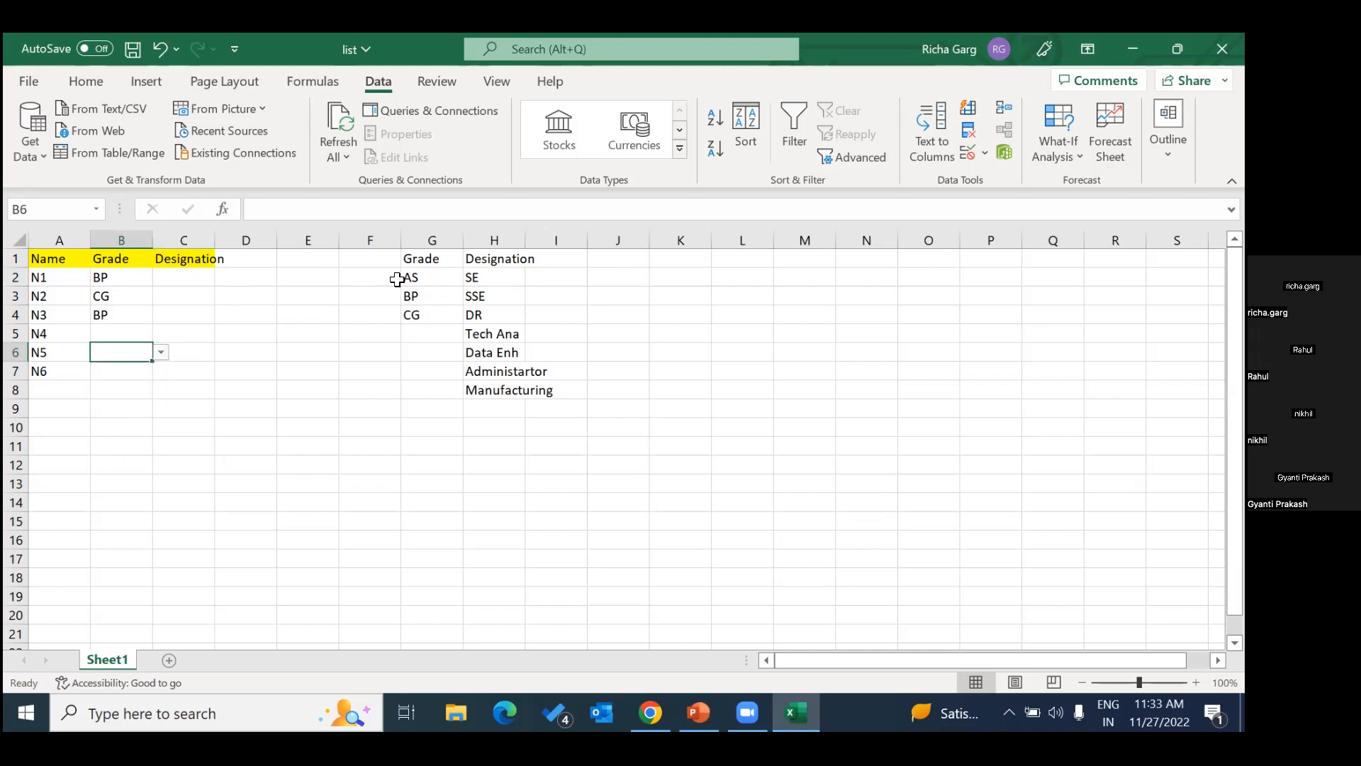
Apply a List validation rule to the whole Designation column C, using the reference designations in H2:H8 as the source.
{"action": "left_click", "coordinate": [186, 240]}
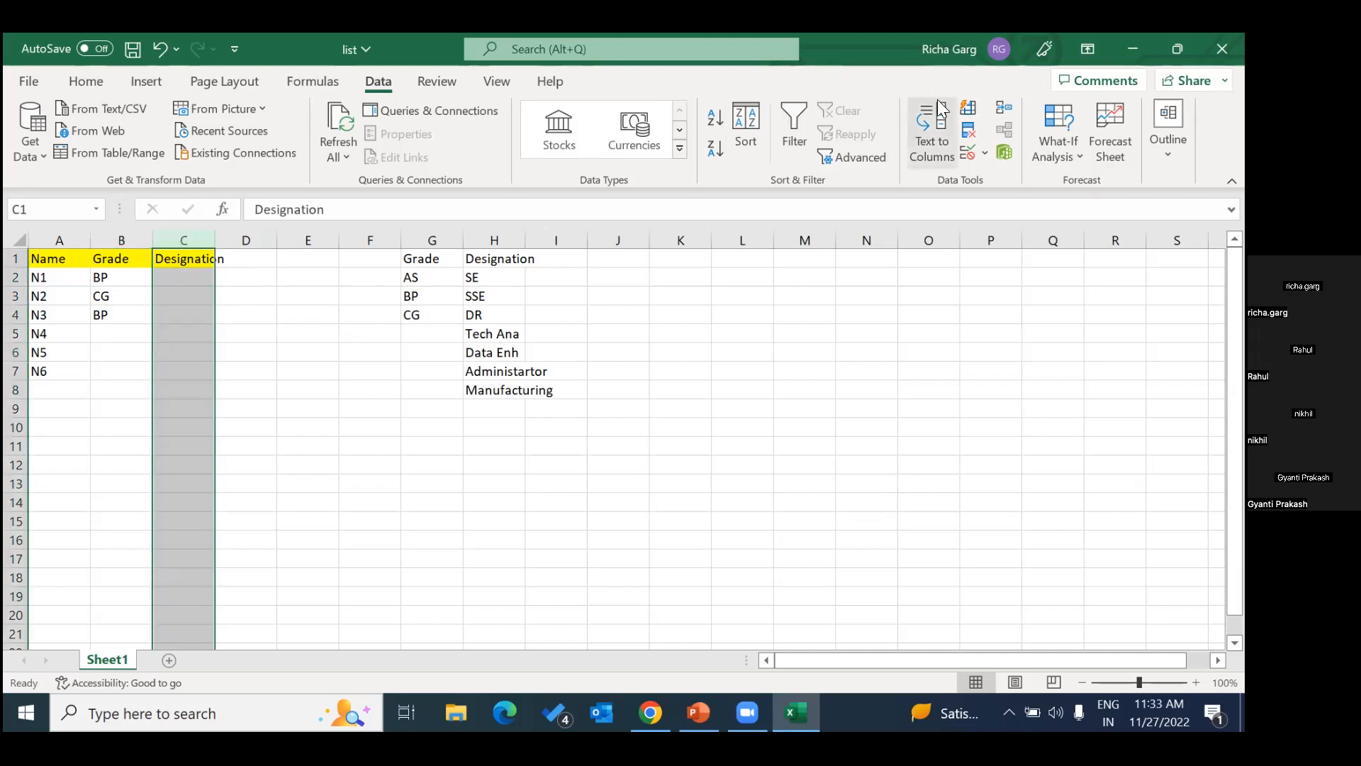
{"action": "left_click", "coordinate": [984, 153]}
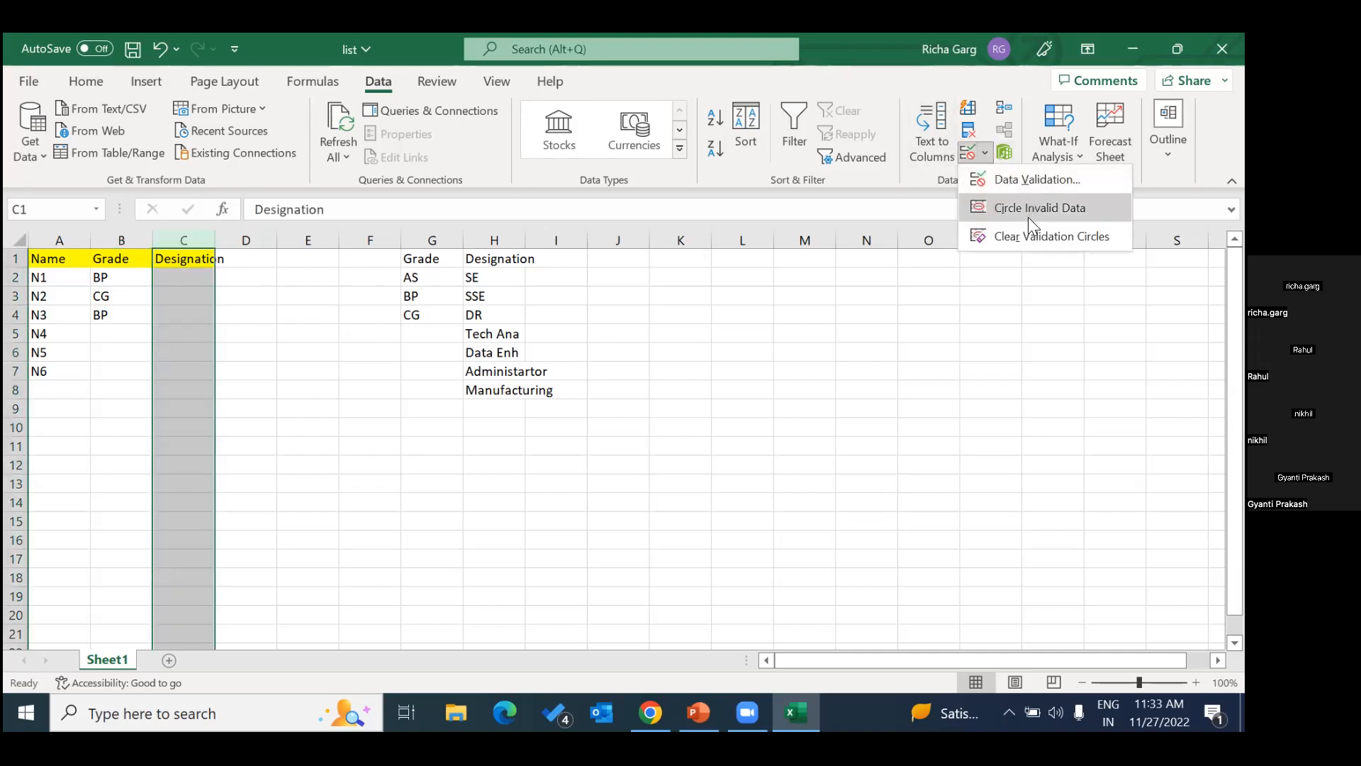
{"action": "left_click", "coordinate": [1011, 180]}
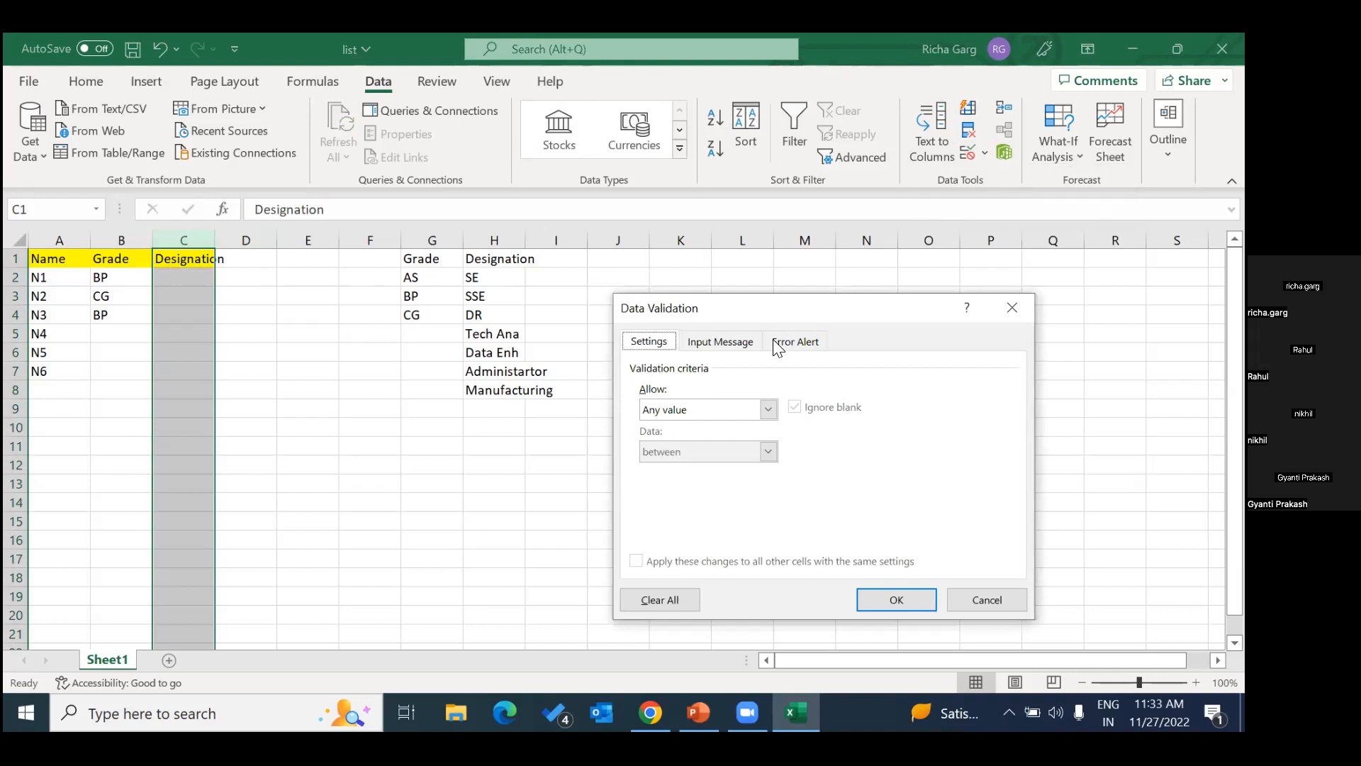
{"action": "left_click", "coordinate": [768, 406]}
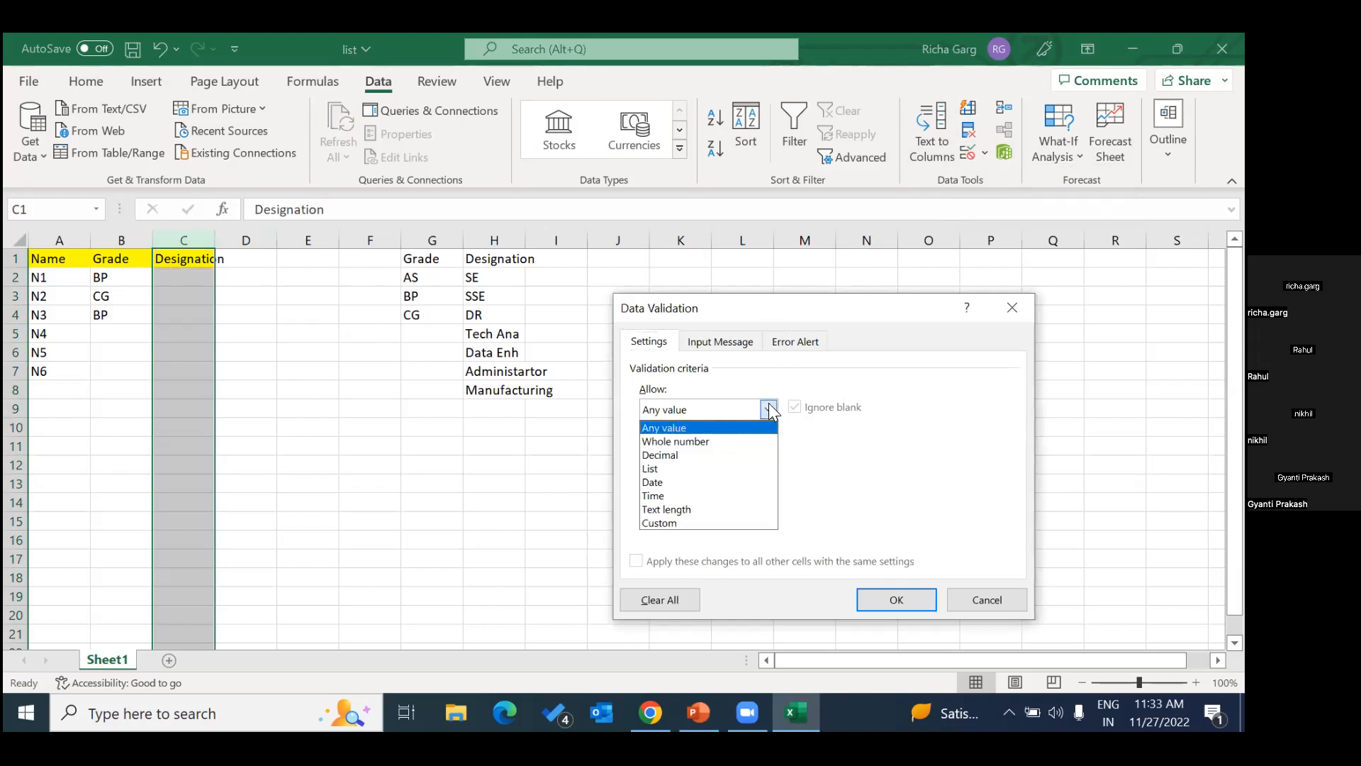
{"action": "left_click", "coordinate": [699, 466]}
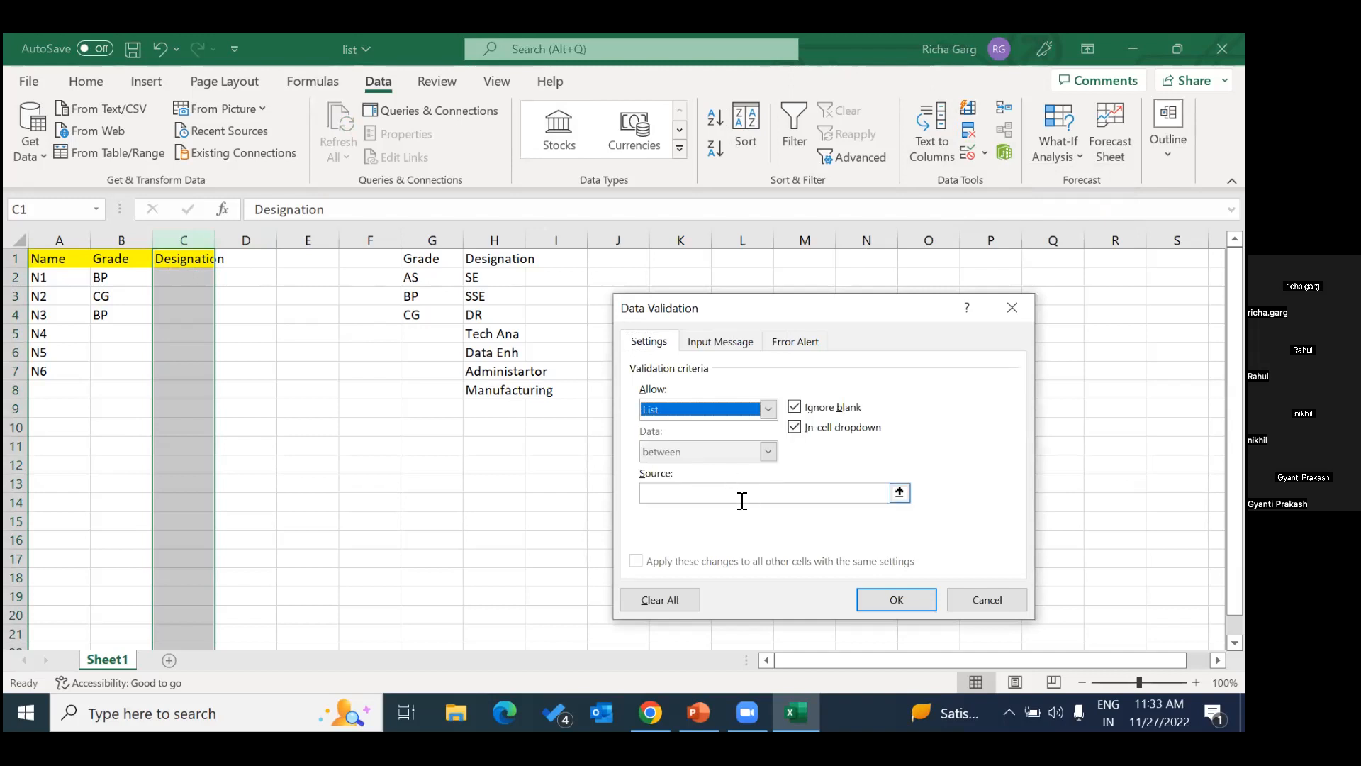
{"action": "left_click_drag", "start_coordinate": [495, 277], "coordinate": [499, 390]}
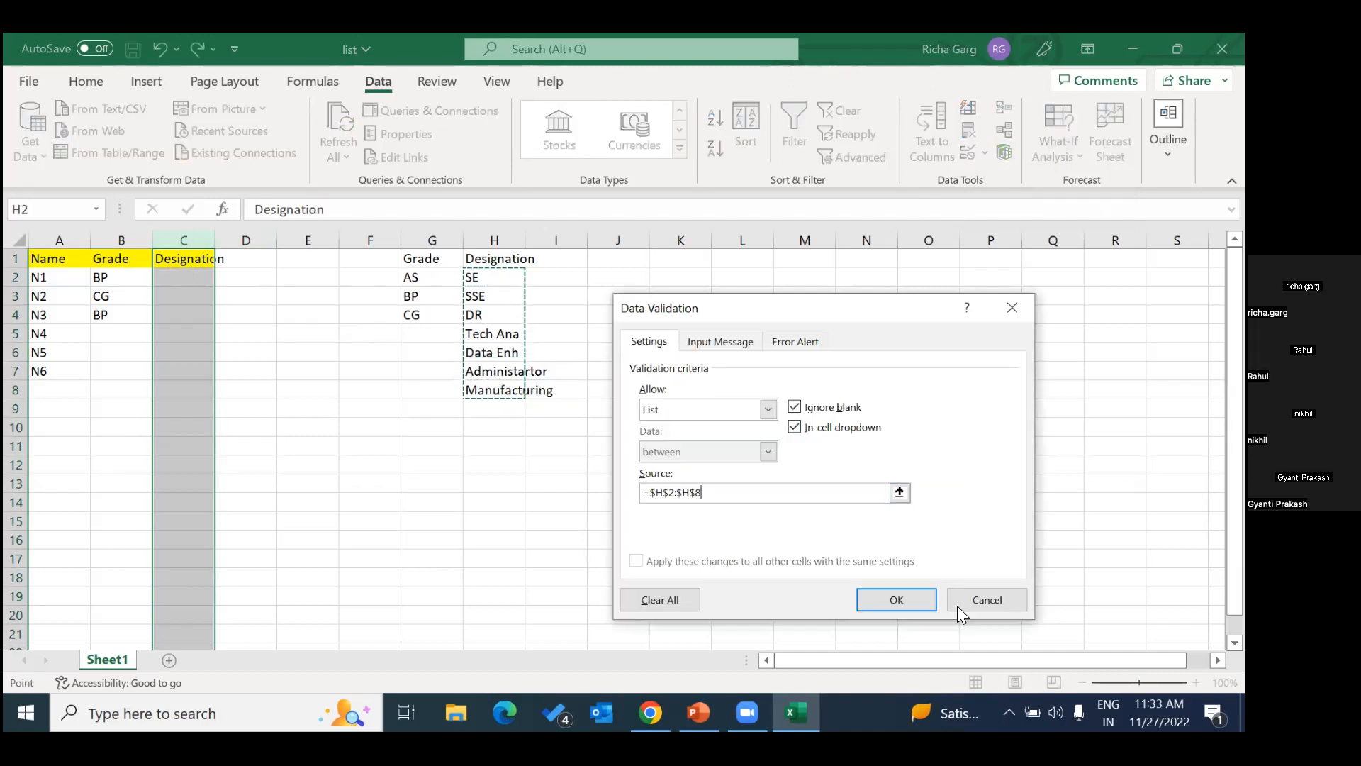
{"action": "left_click", "coordinate": [896, 599]}
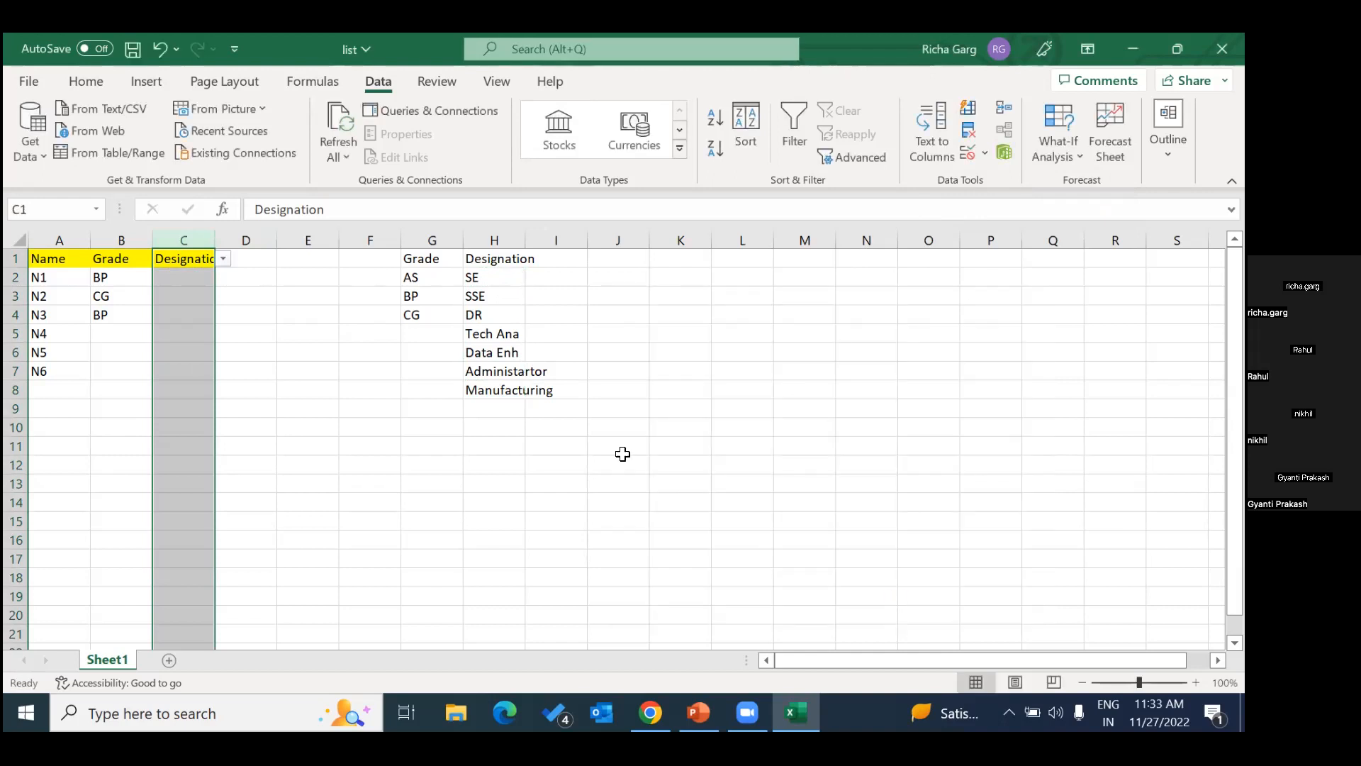
Examine the designation options in the dropdowns of cells C2 and C4 and the reference list in column H.
{"action": "left_click", "coordinate": [183, 277]}
{"action": "left_click", "coordinate": [223, 278]}
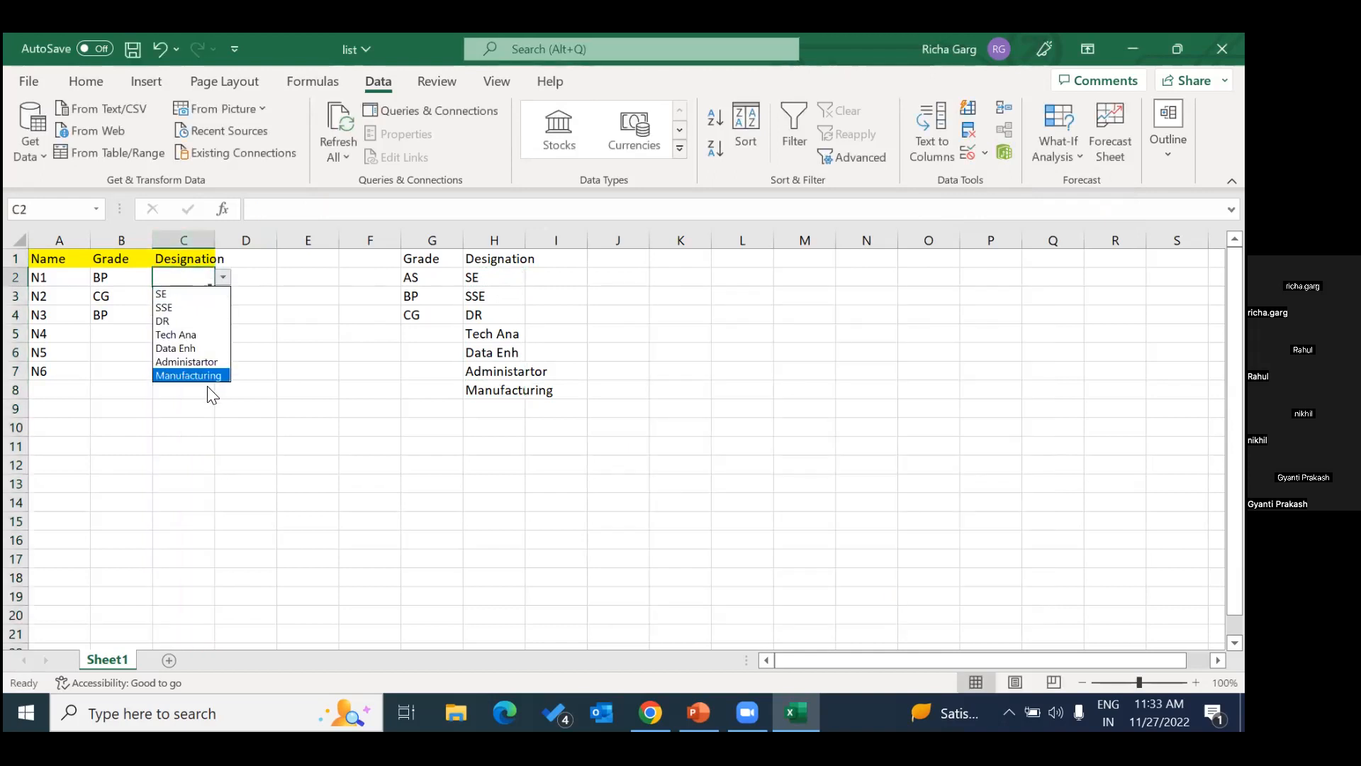
{"action": "left_click", "coordinate": [306, 325]}
{"action": "left_click_drag", "start_coordinate": [193, 310], "coordinate": [187, 302]}
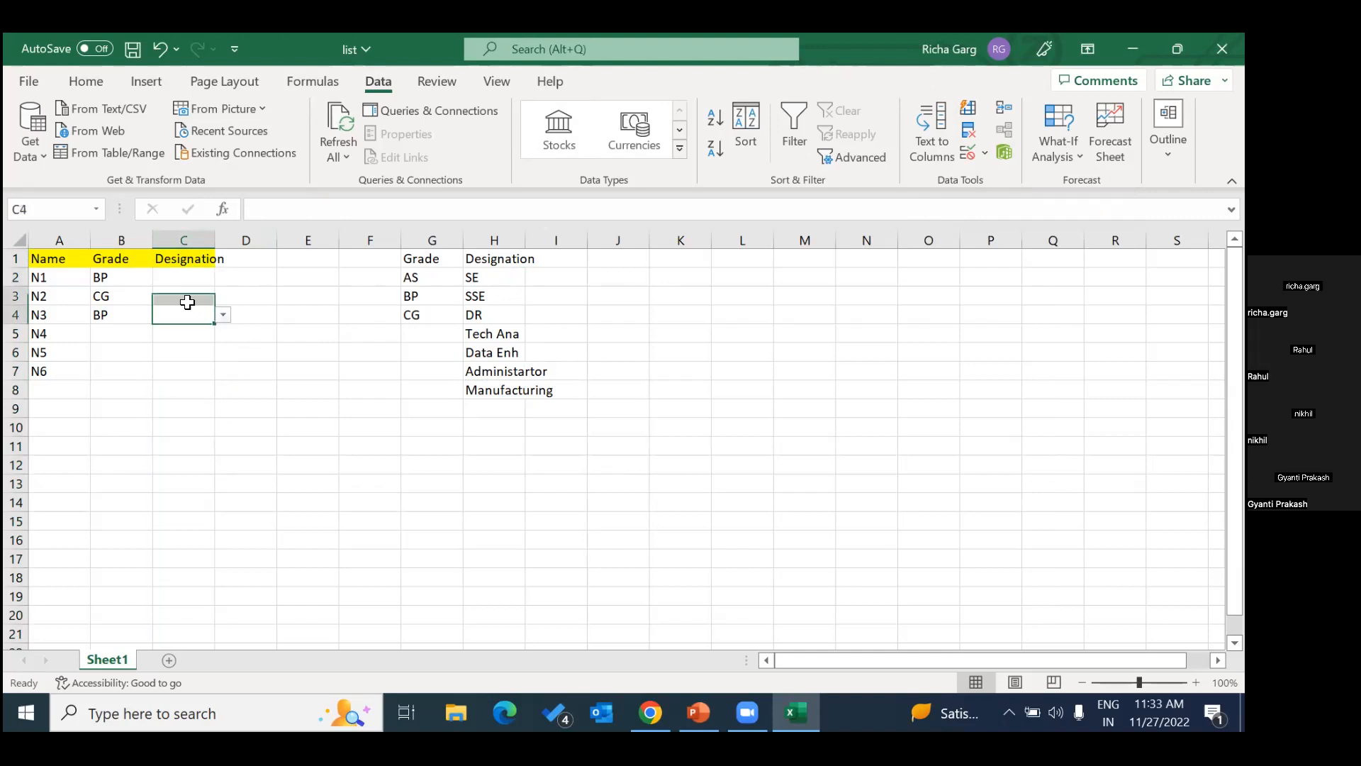
{"action": "left_click", "coordinate": [223, 314]}
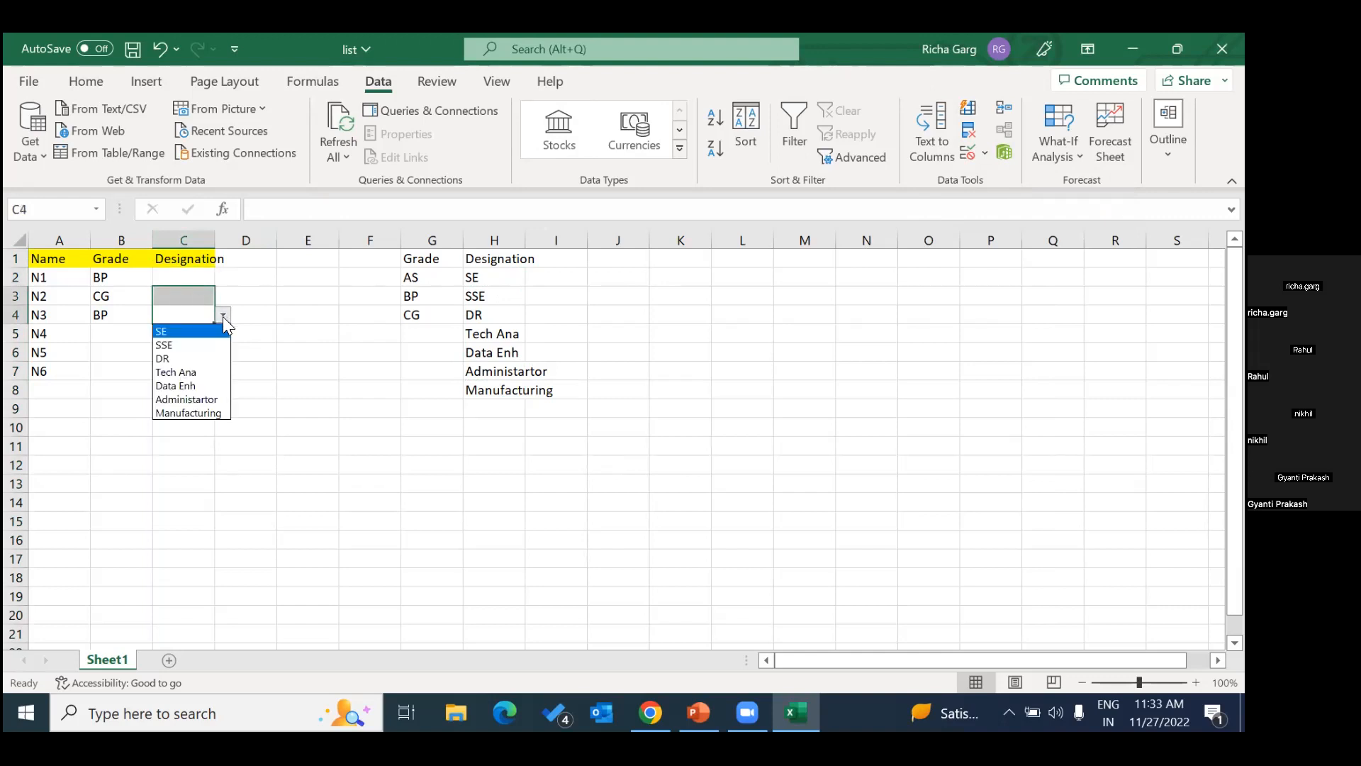
{"action": "left_click", "coordinate": [349, 415]}
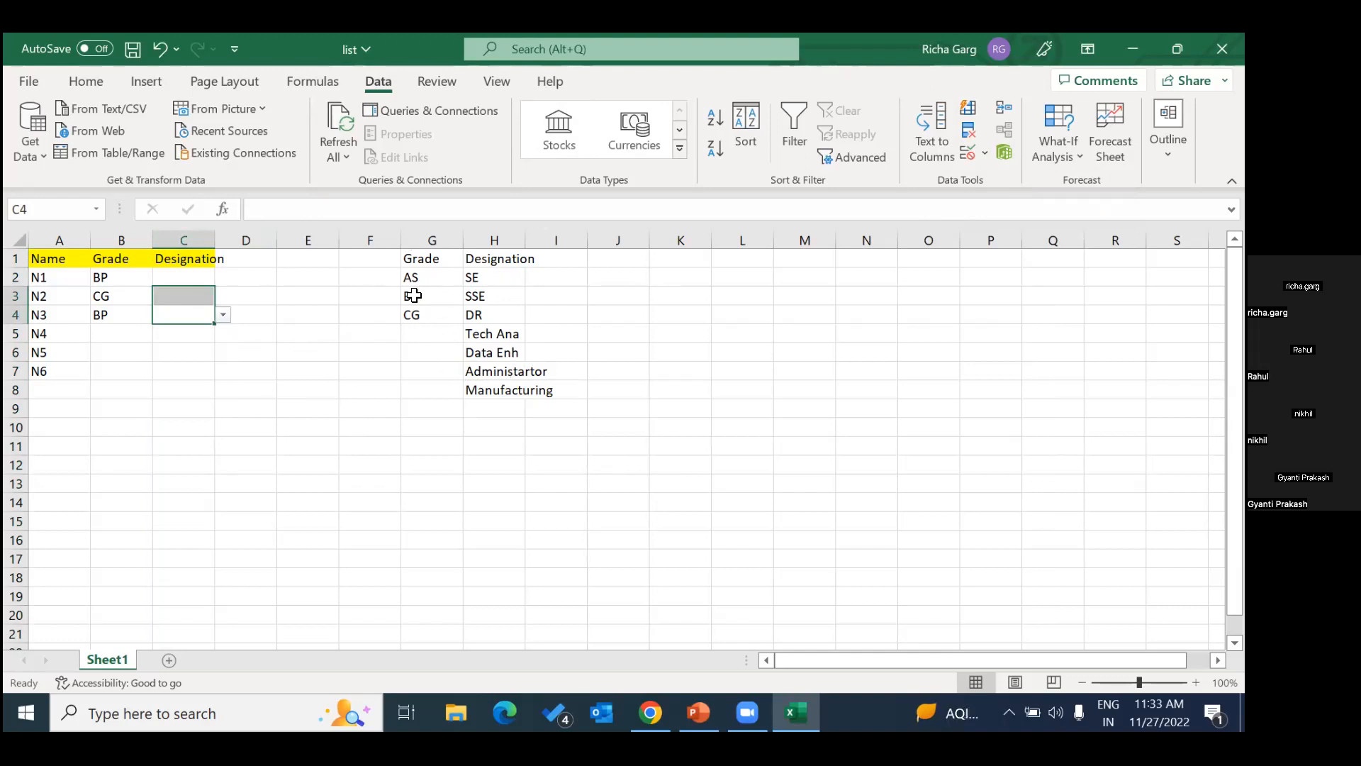
{"action": "left_click_drag", "start_coordinate": [489, 277], "coordinate": [500, 351]}
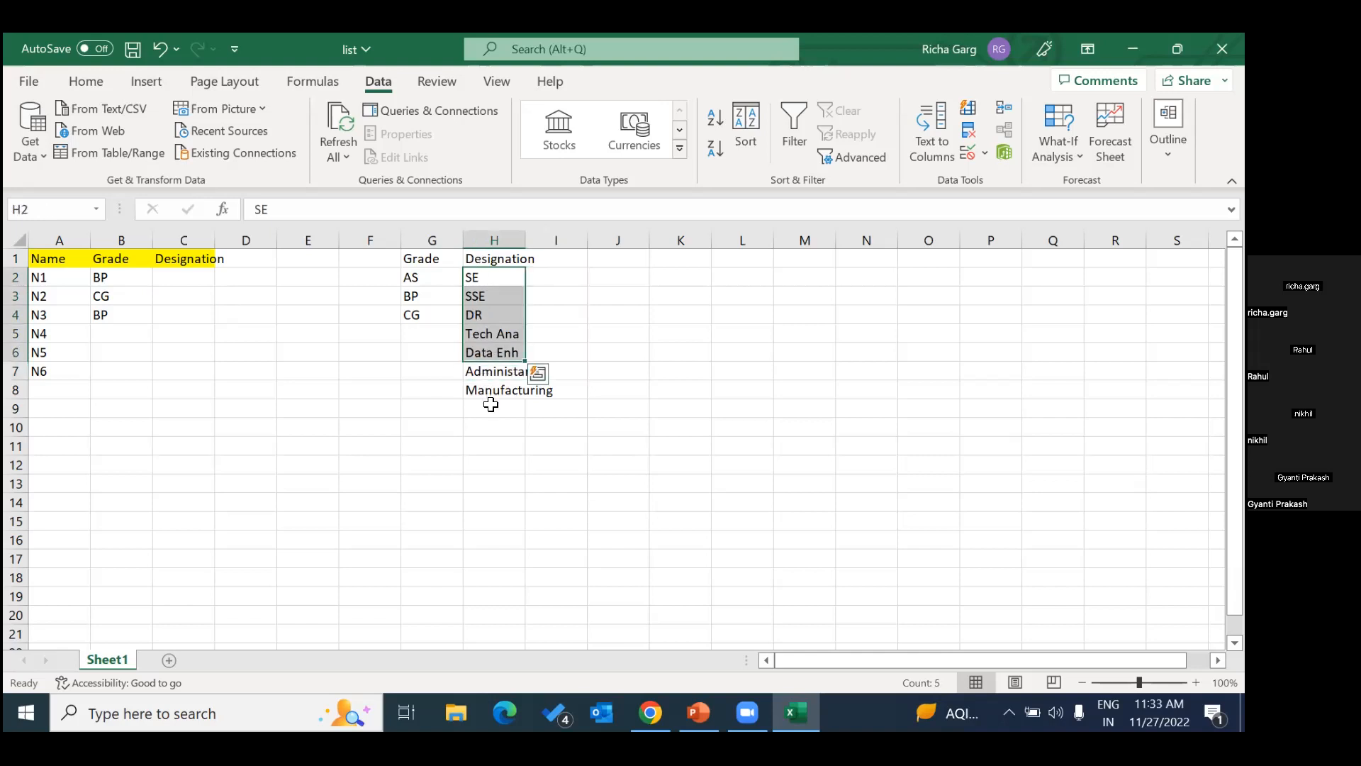
{"action": "left_click", "coordinate": [318, 378]}
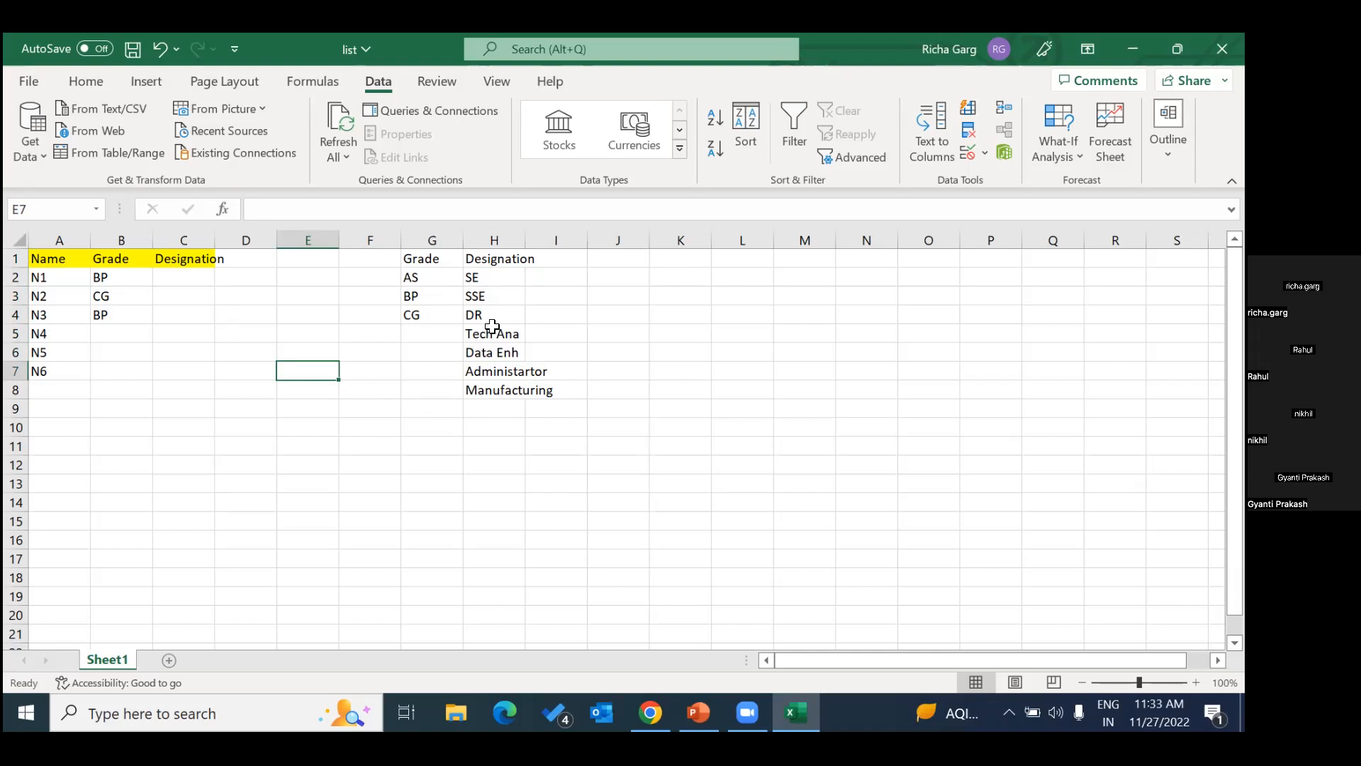
Close the list workbook and open the Hierarchy workbook from the desktop.
{"action": "left_click", "coordinate": [1221, 48]}
{"action": "left_click", "coordinate": [624, 396]}
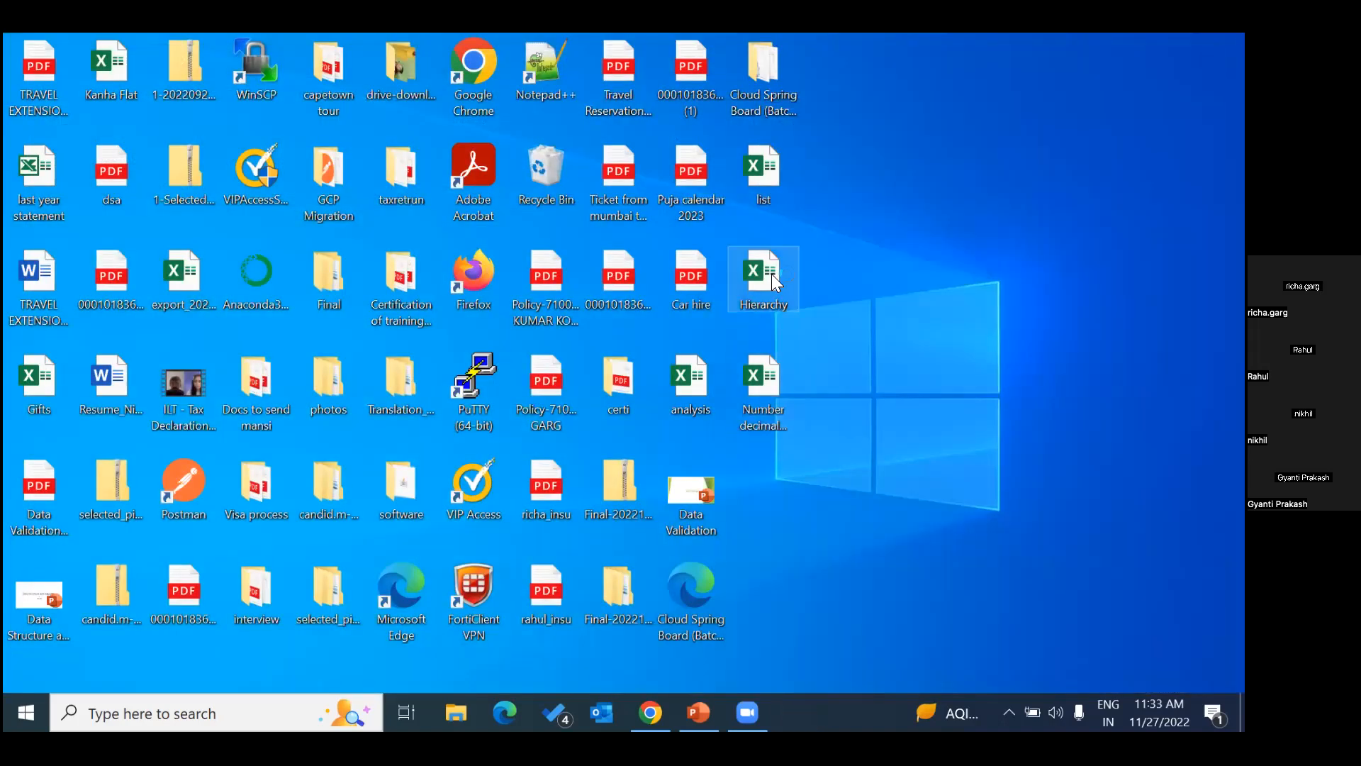
{"action": "double_click", "coordinate": [772, 274]}
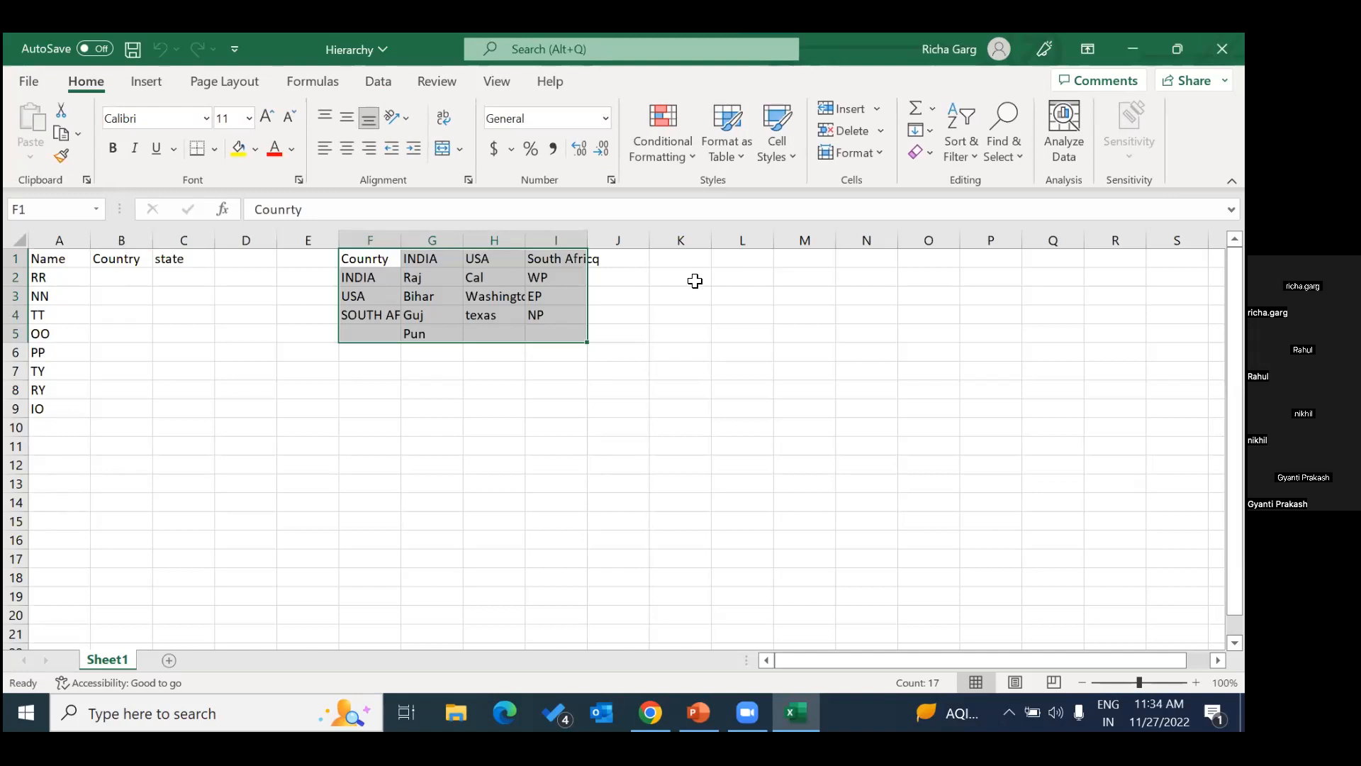
{"action": "left_click", "coordinate": [228, 404]}
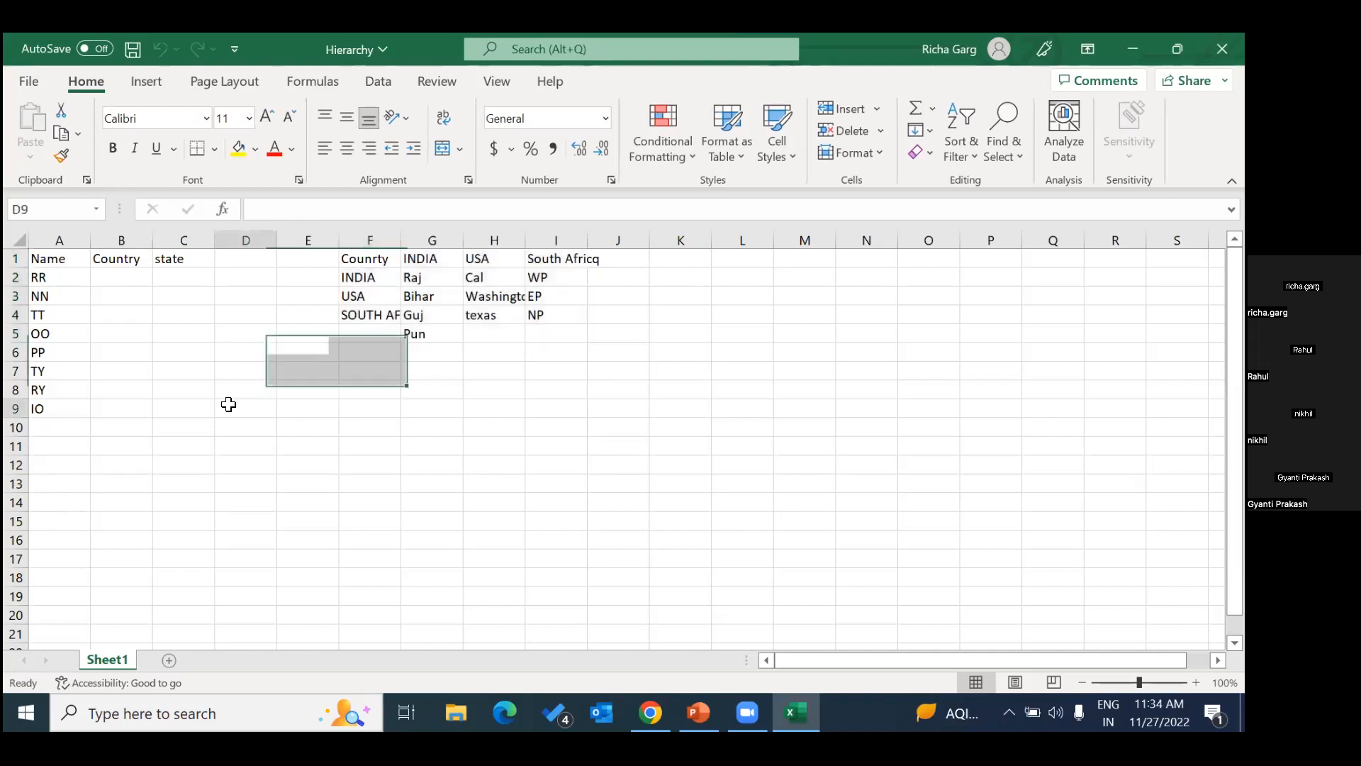
Review the Country column and the reference headers in F1:I1, and autofit column I to its South Africq heading.
{"action": "left_click", "coordinate": [126, 277]}
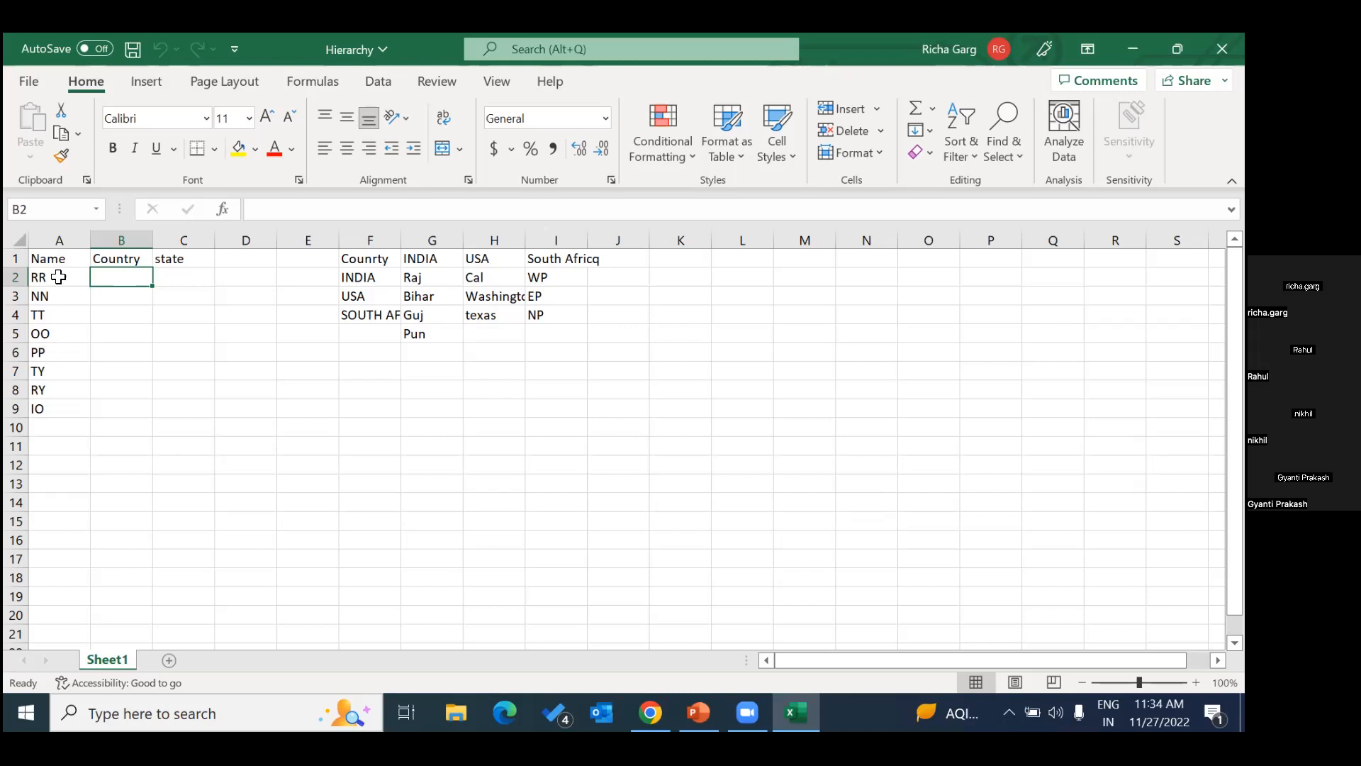
{"action": "left_click", "coordinate": [121, 258]}
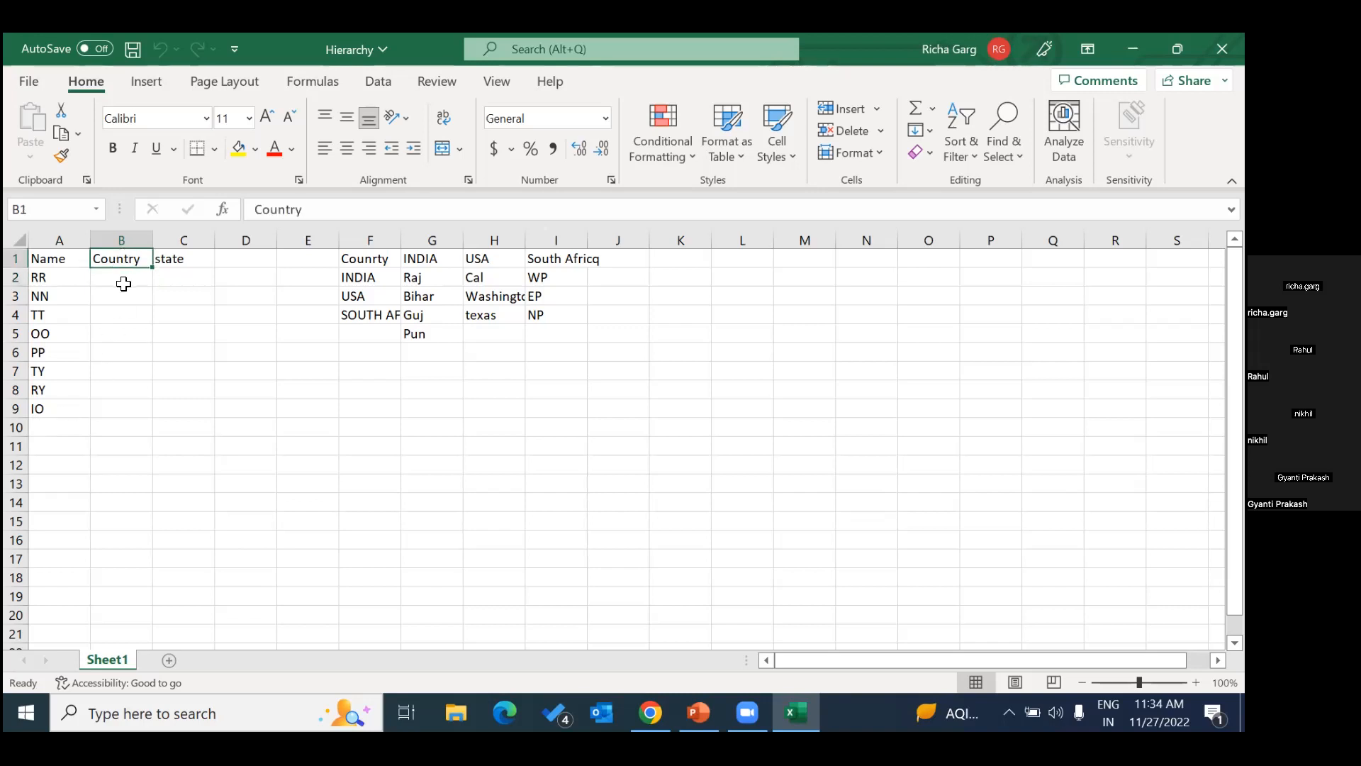
{"action": "left_click", "coordinate": [369, 264]}
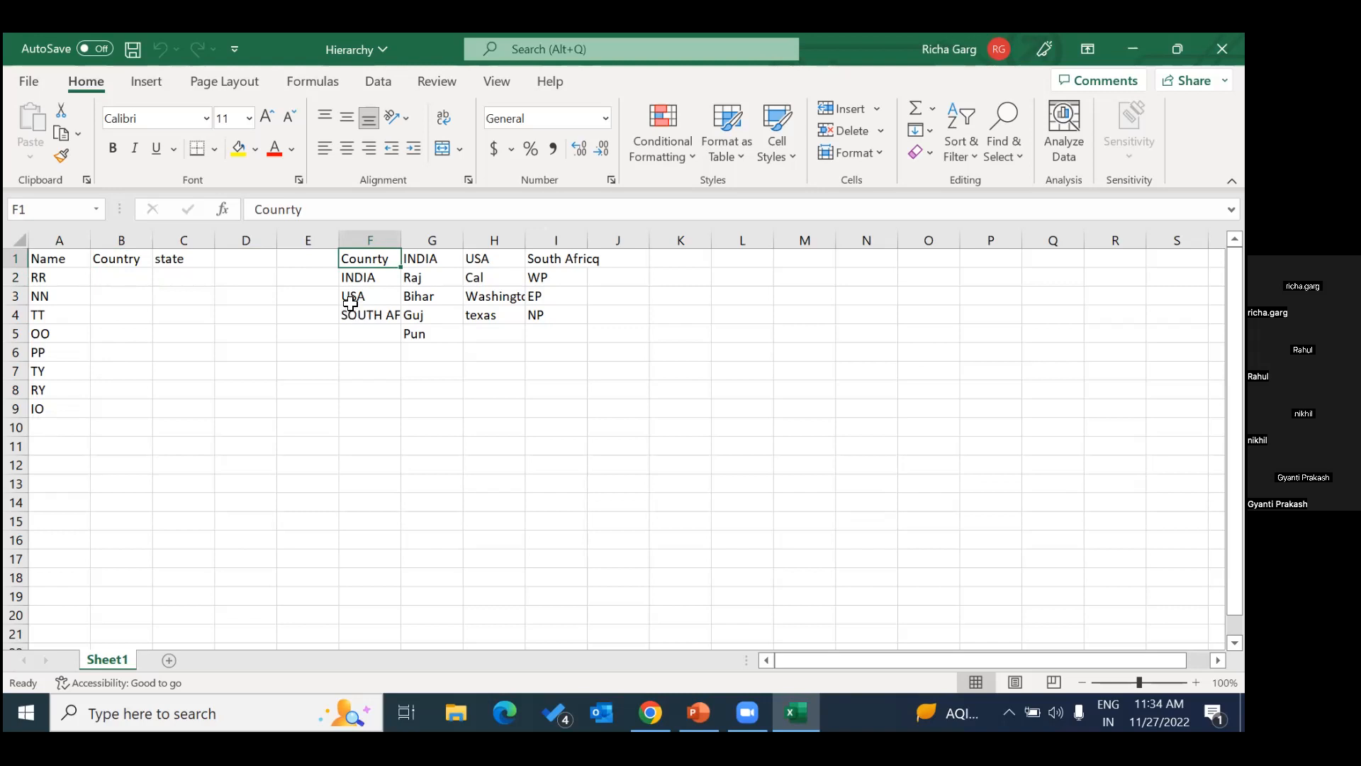
{"action": "left_click", "coordinate": [432, 260]}
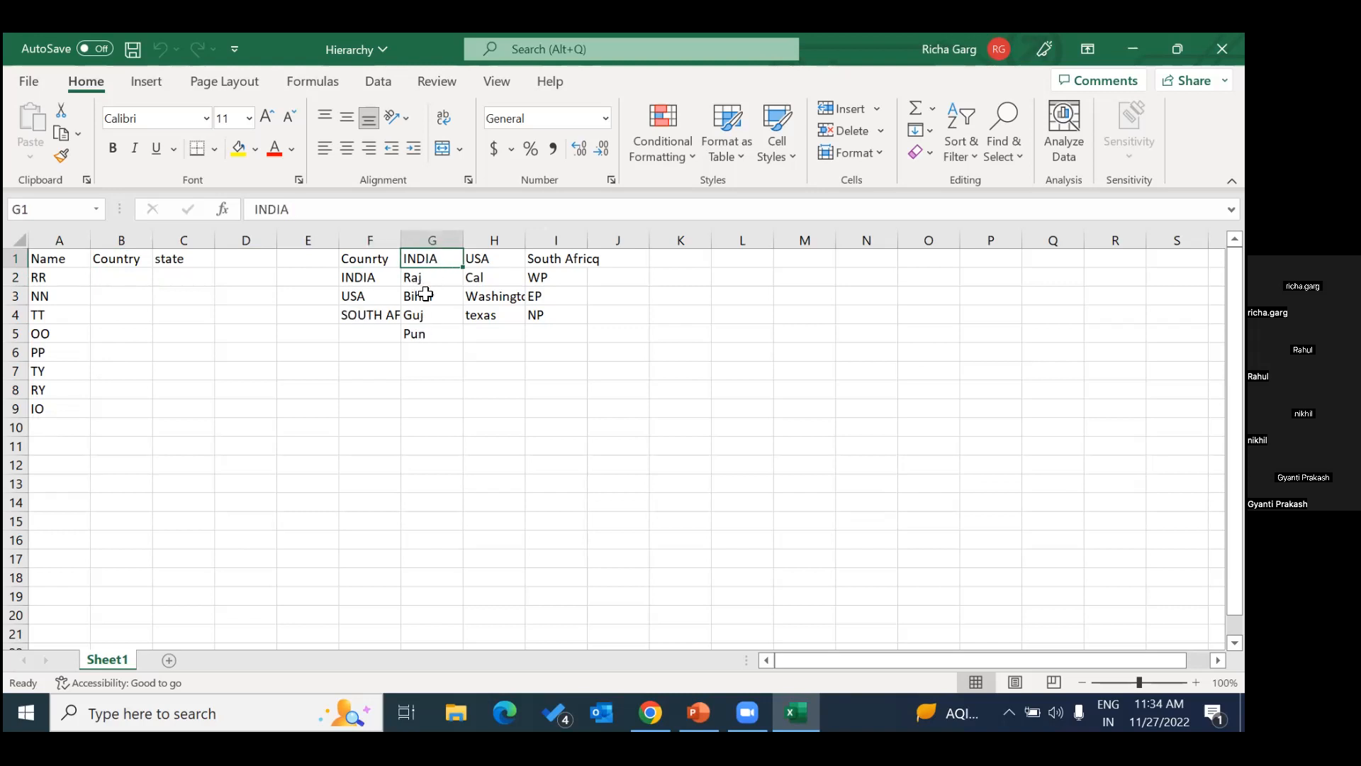
{"action": "left_click", "coordinate": [478, 262]}
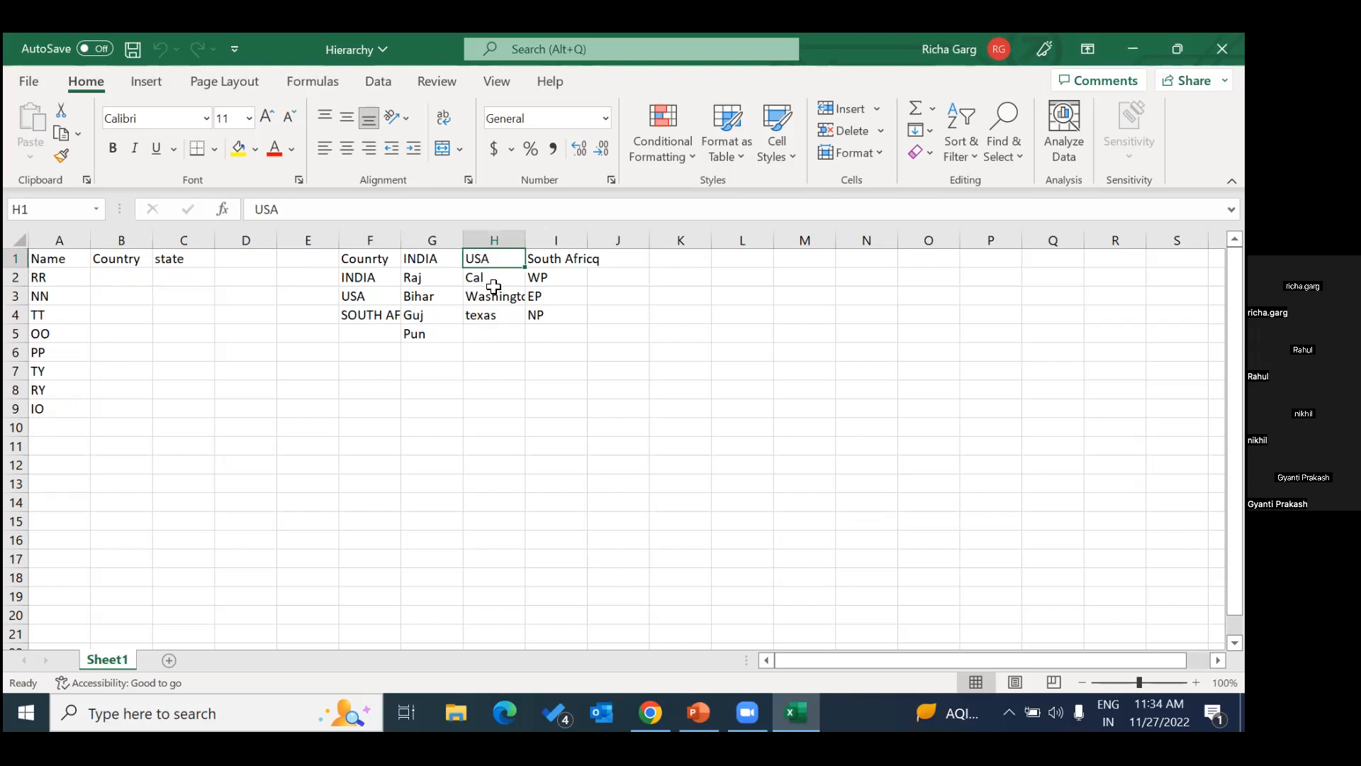
{"action": "left_click", "coordinate": [541, 263]}
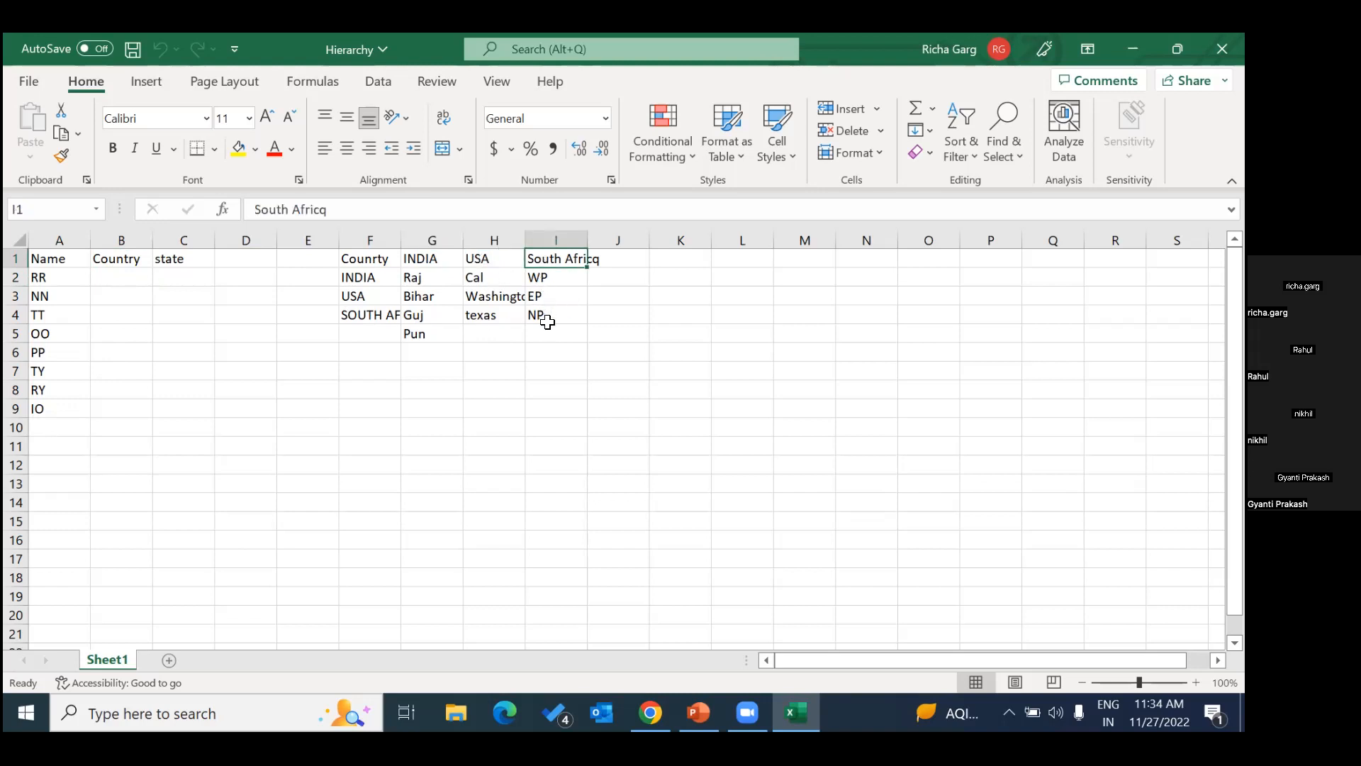
{"action": "double_click", "coordinate": [588, 241]}
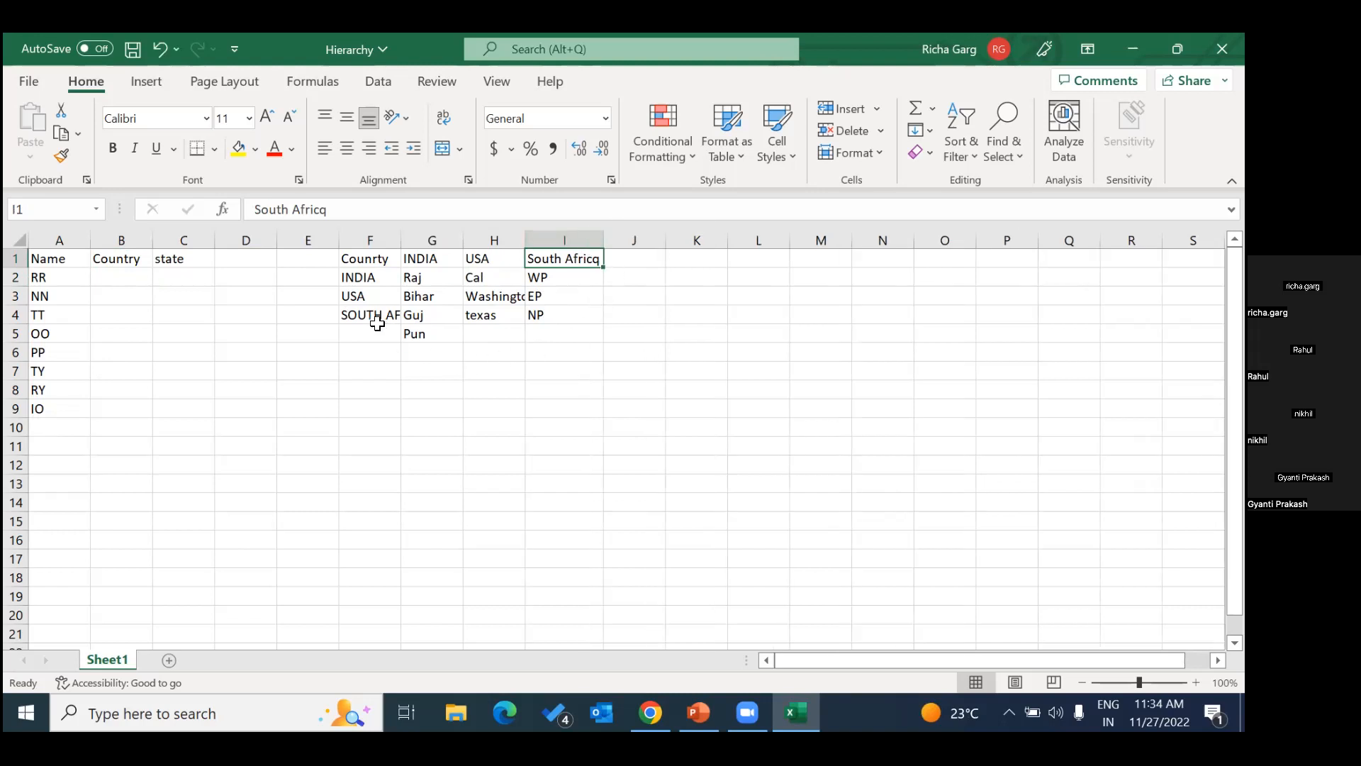
Examine how the countries in column F relate to the INDIA and USA state lists in columns G and H.
{"action": "left_click", "coordinate": [366, 279]}
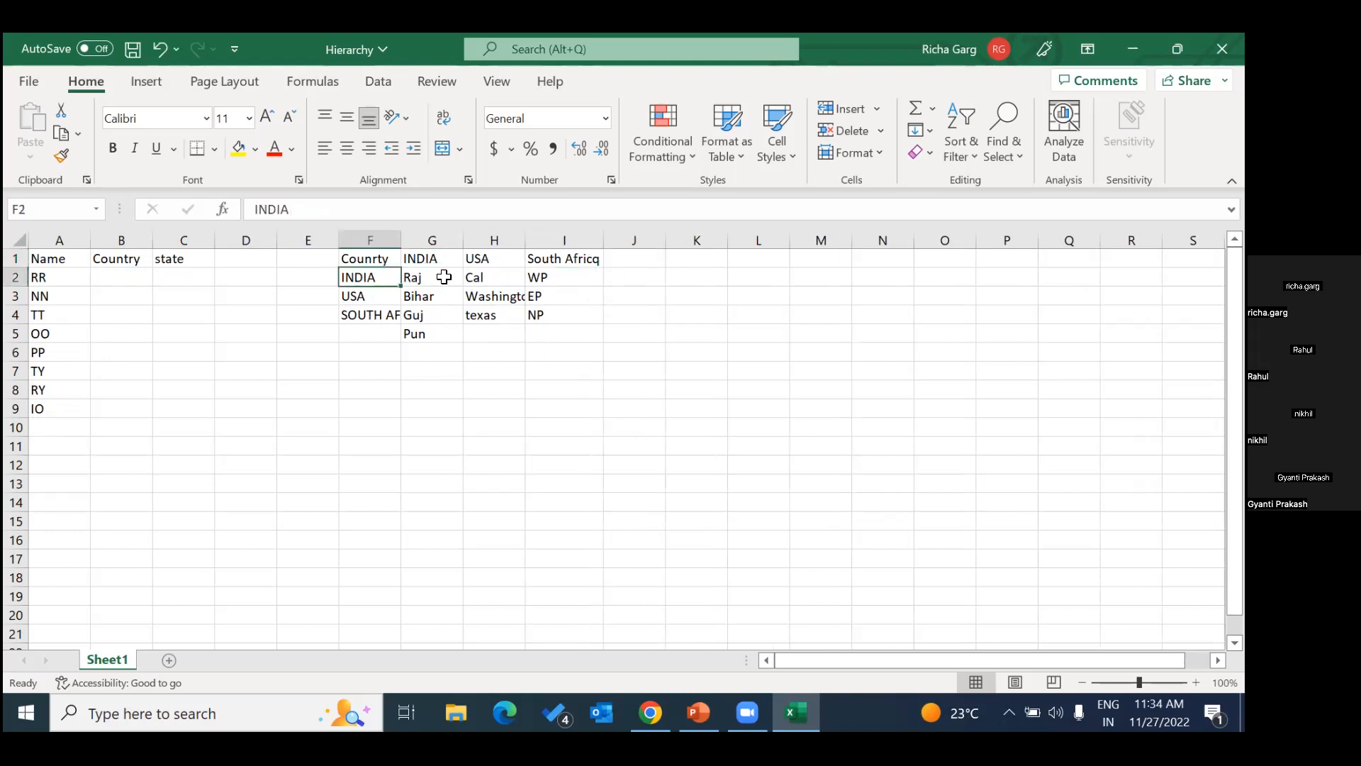
{"action": "left_click_drag", "start_coordinate": [412, 281], "coordinate": [422, 332]}
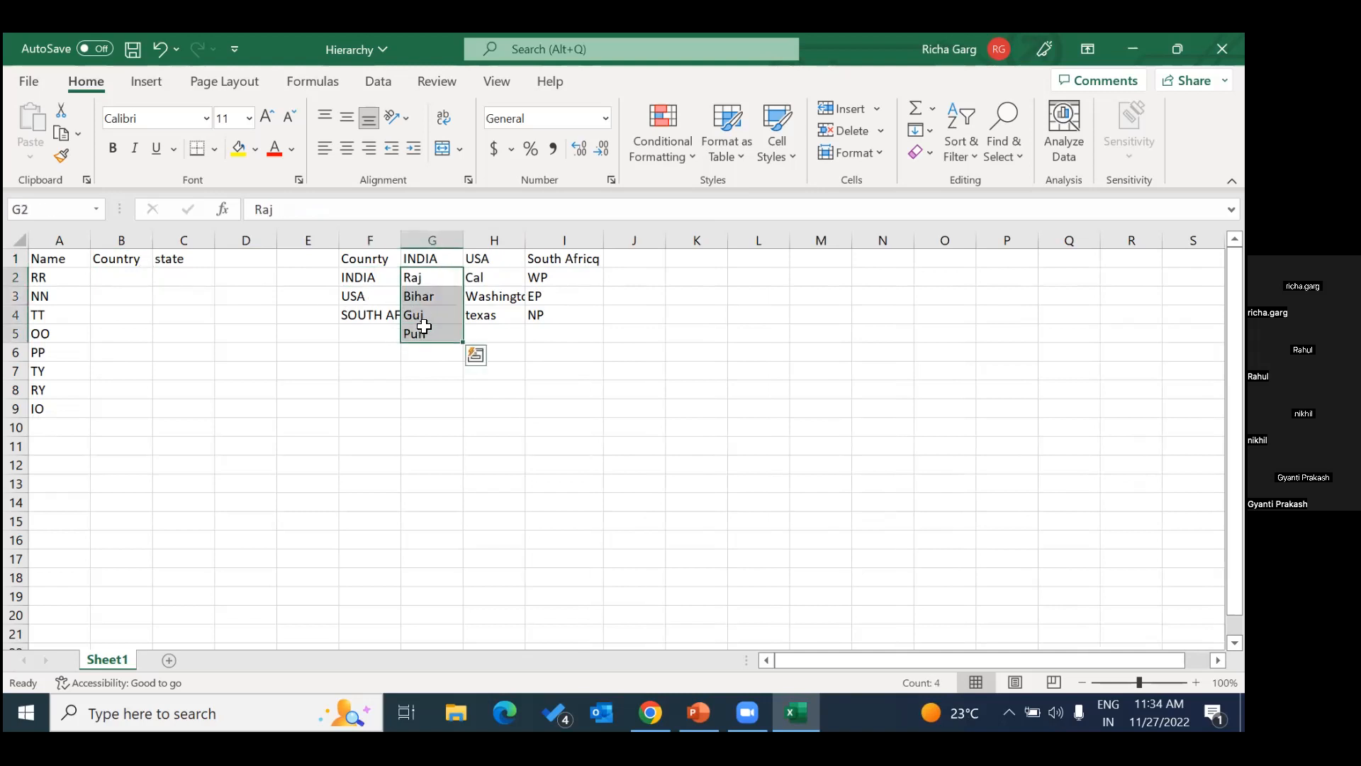
{"action": "left_click", "coordinate": [351, 297]}
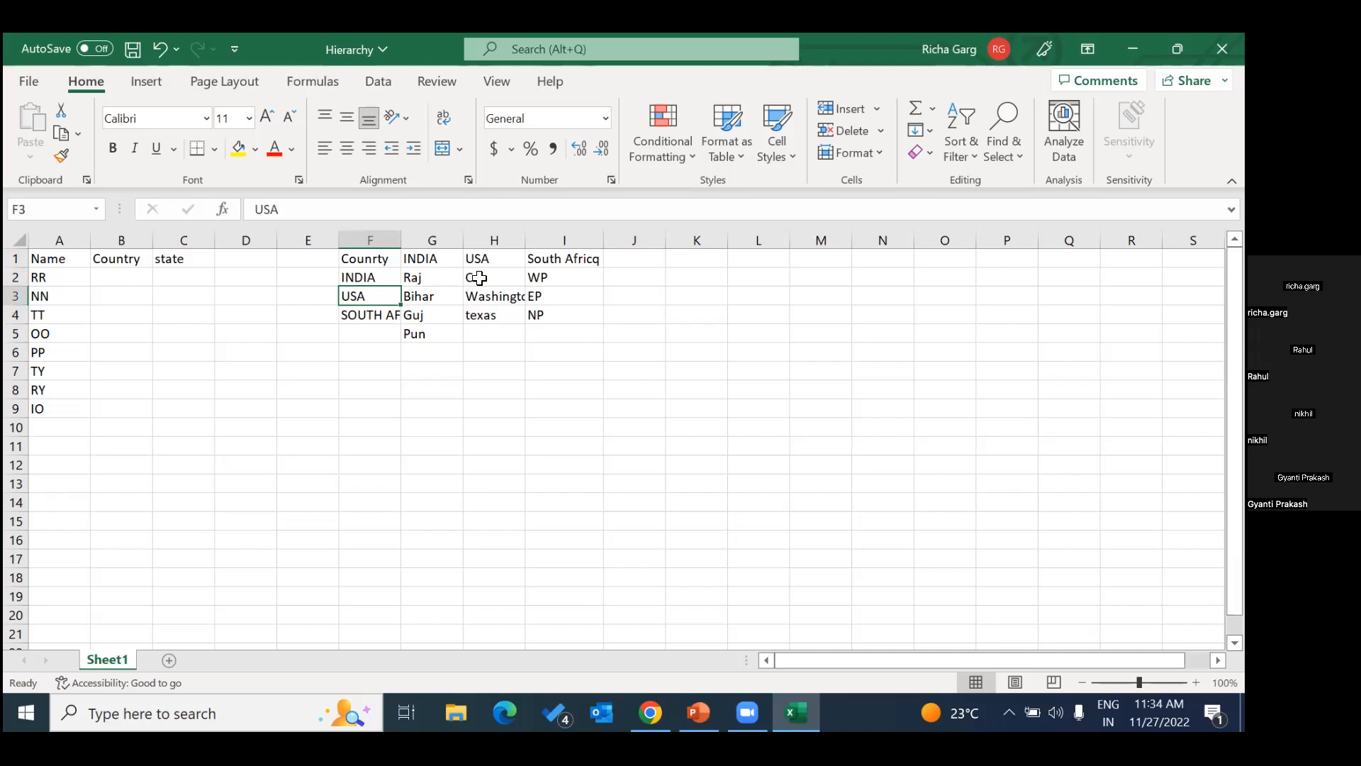
{"action": "left_click_drag", "start_coordinate": [474, 279], "coordinate": [496, 320]}
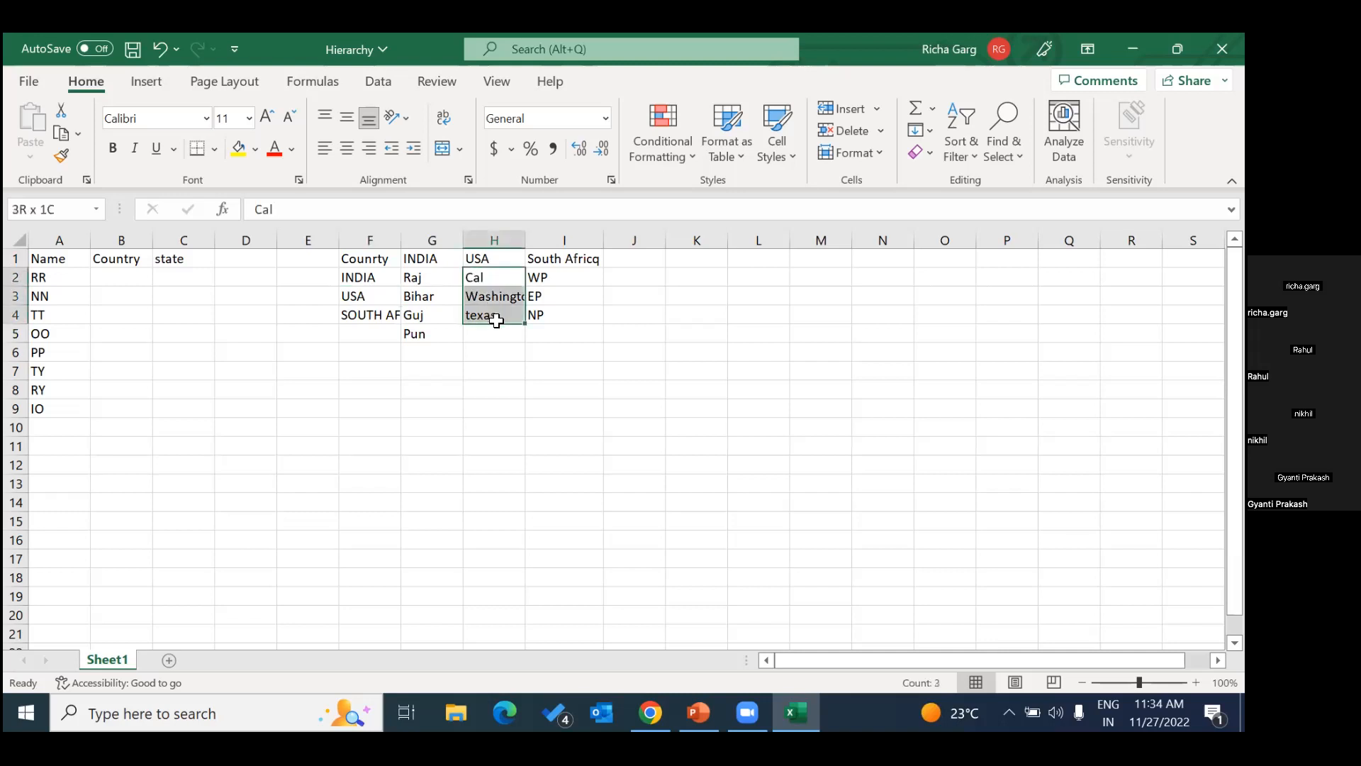
{"action": "left_click", "coordinate": [460, 372]}
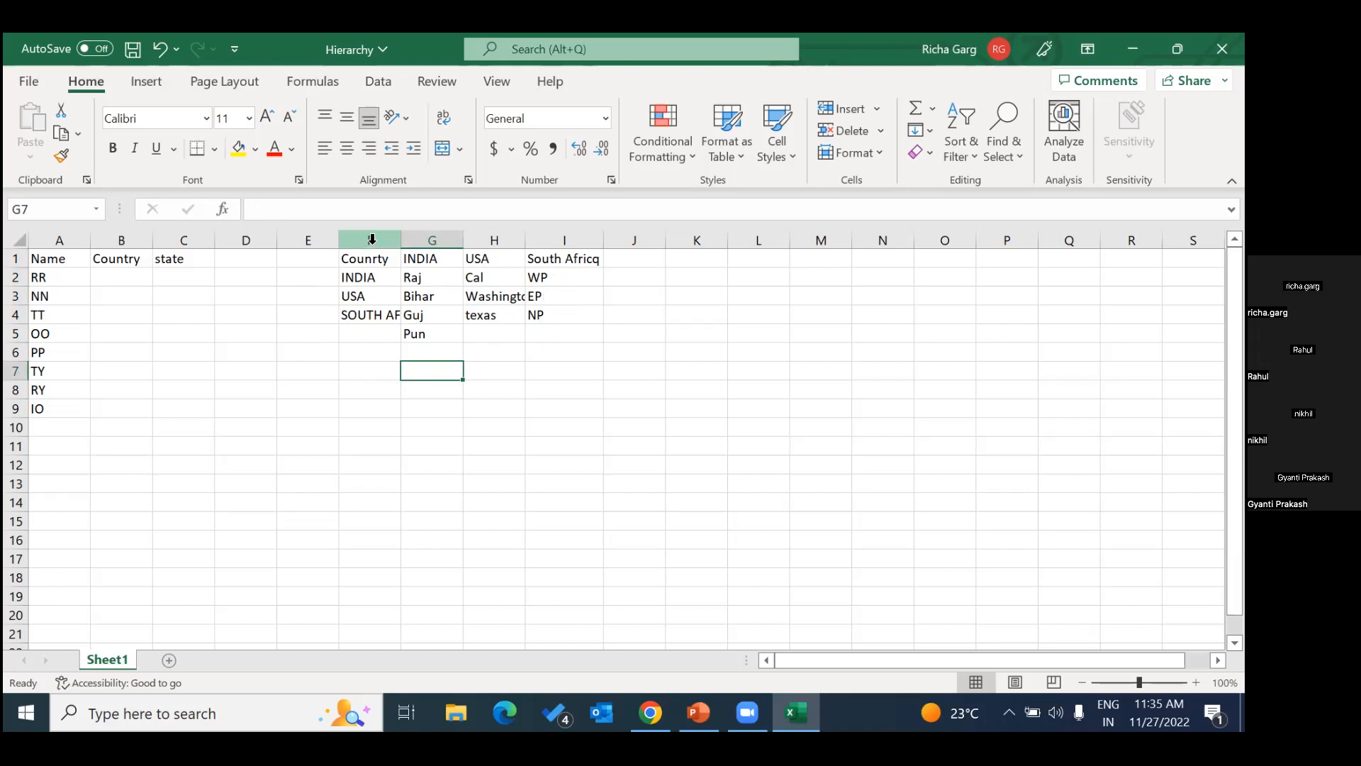
{"action": "left_click", "coordinate": [186, 277]}
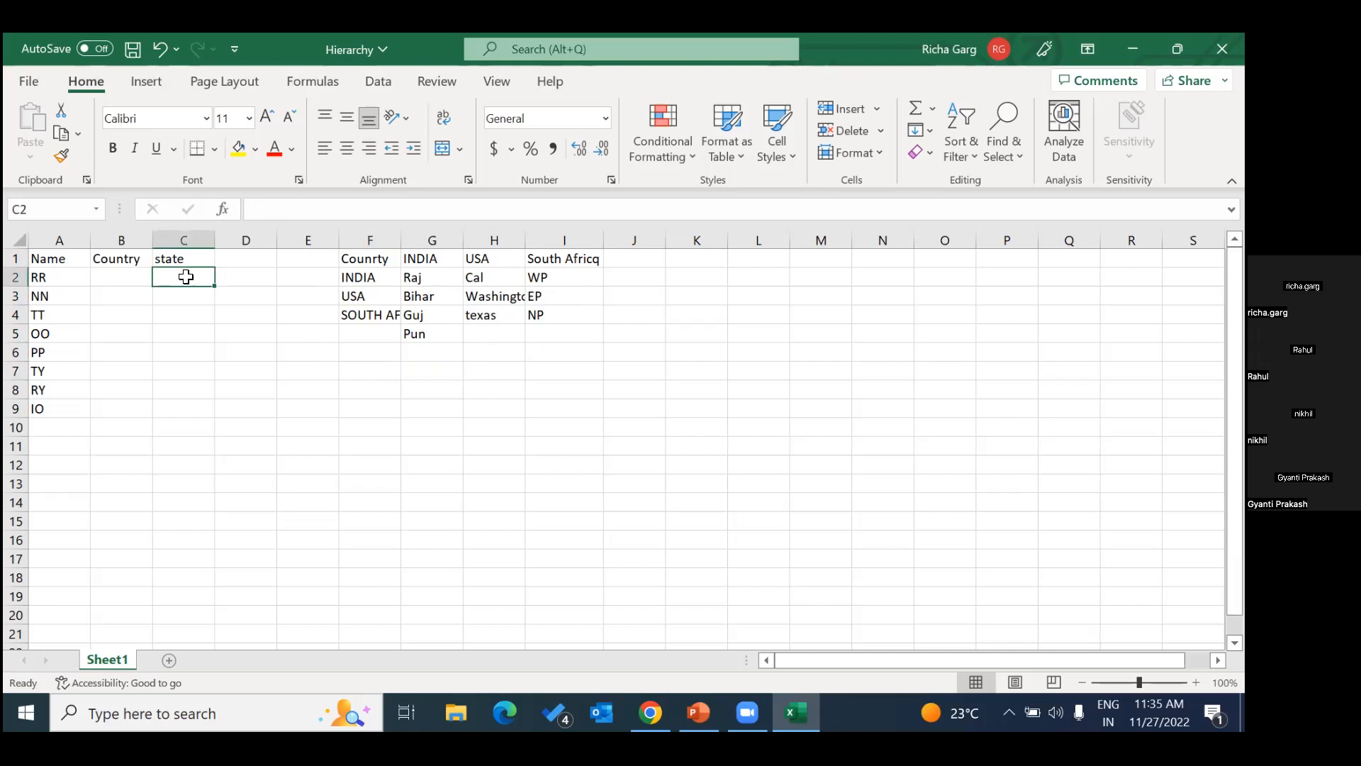
{"action": "left_click", "coordinate": [477, 359]}
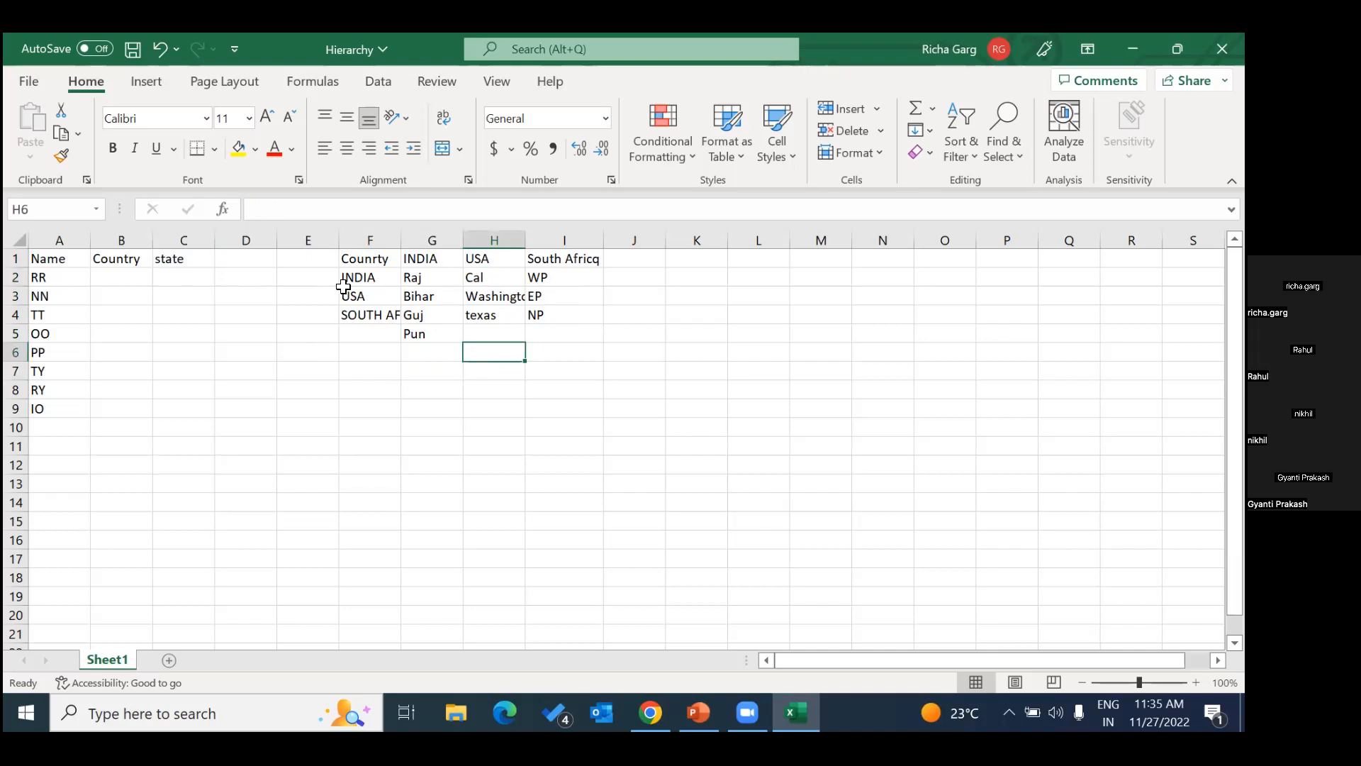
Create named ranges from the reference table F1:I5, using only the top row values as names.
{"action": "left_click", "coordinate": [350, 264]}
{"action": "left_click_drag", "start_coordinate": [350, 264], "coordinate": [556, 337]}
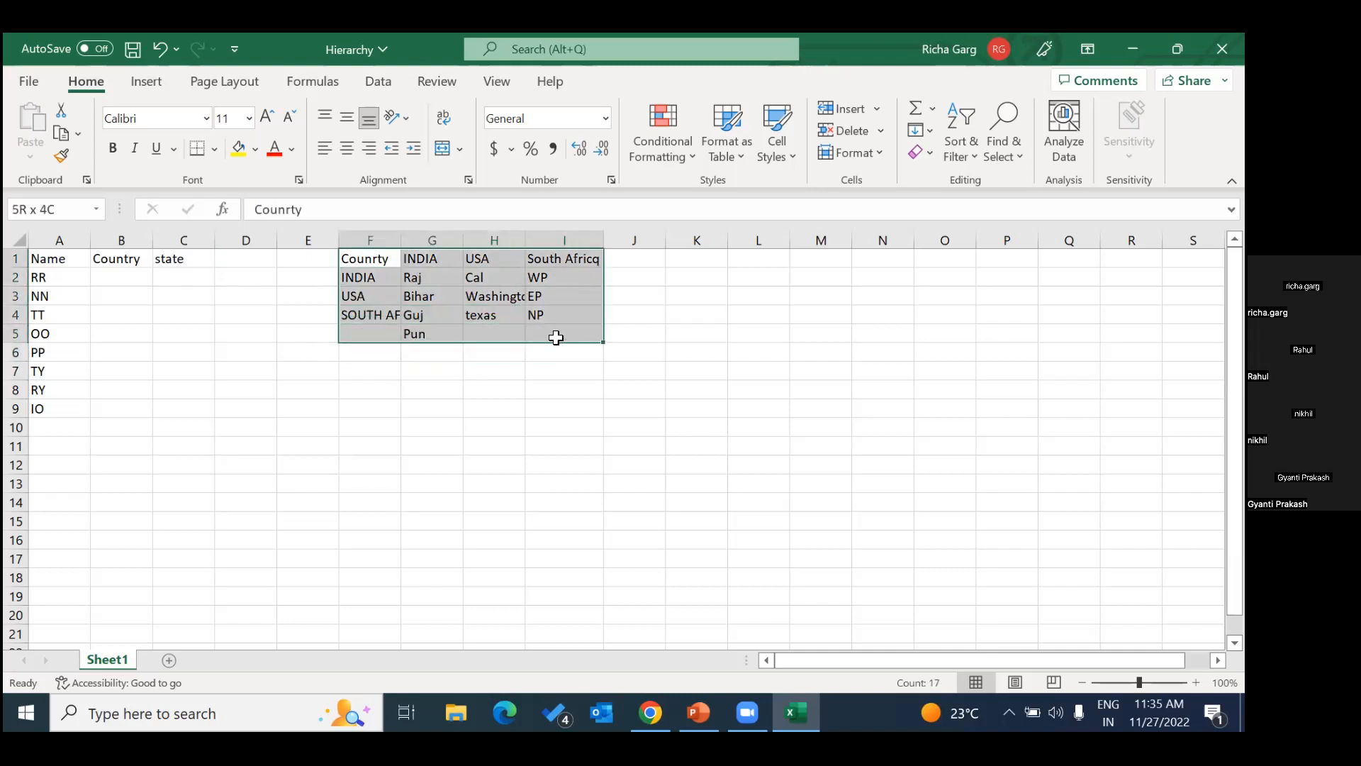
{"action": "left_click_drag", "start_coordinate": [556, 337], "coordinate": [556, 338]}
{"action": "left_click", "coordinate": [320, 85]}
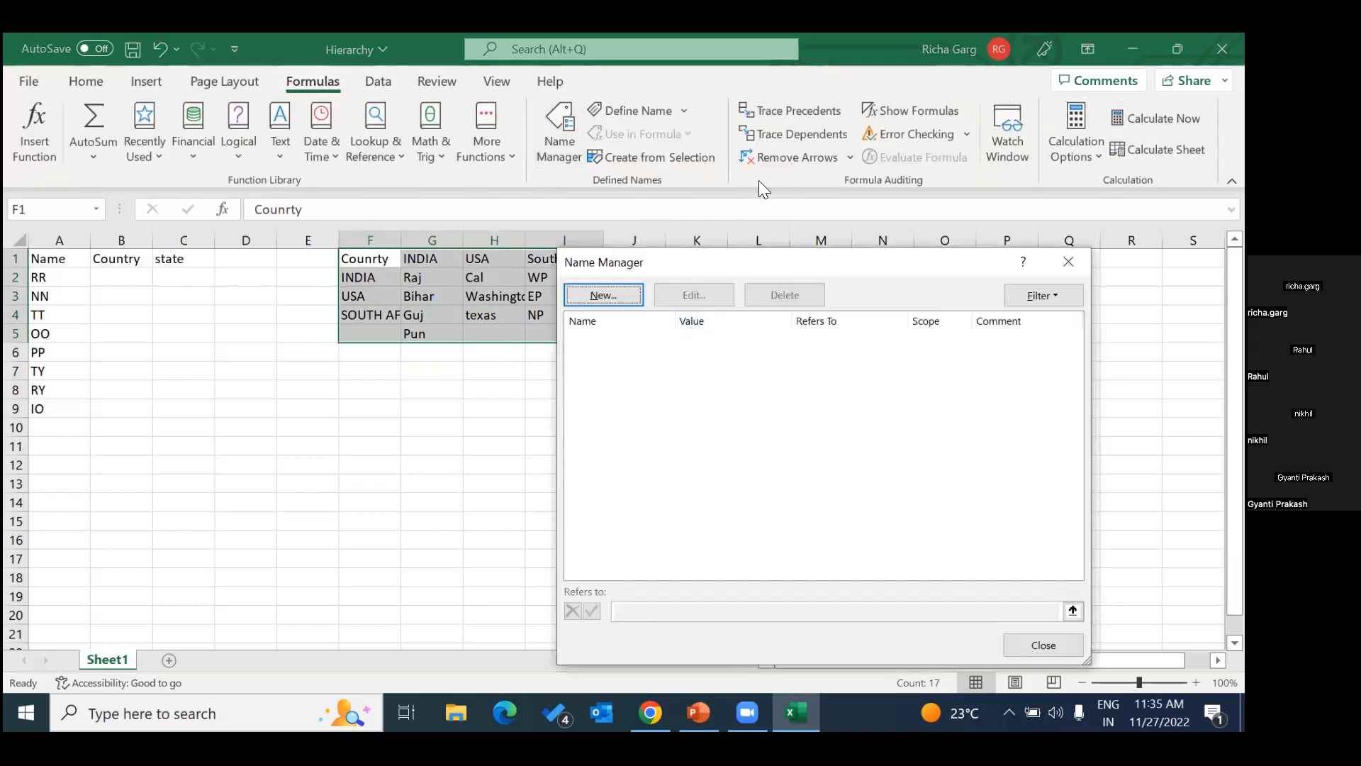
{"action": "left_click", "coordinate": [1069, 262]}
{"action": "left_click", "coordinate": [686, 150]}
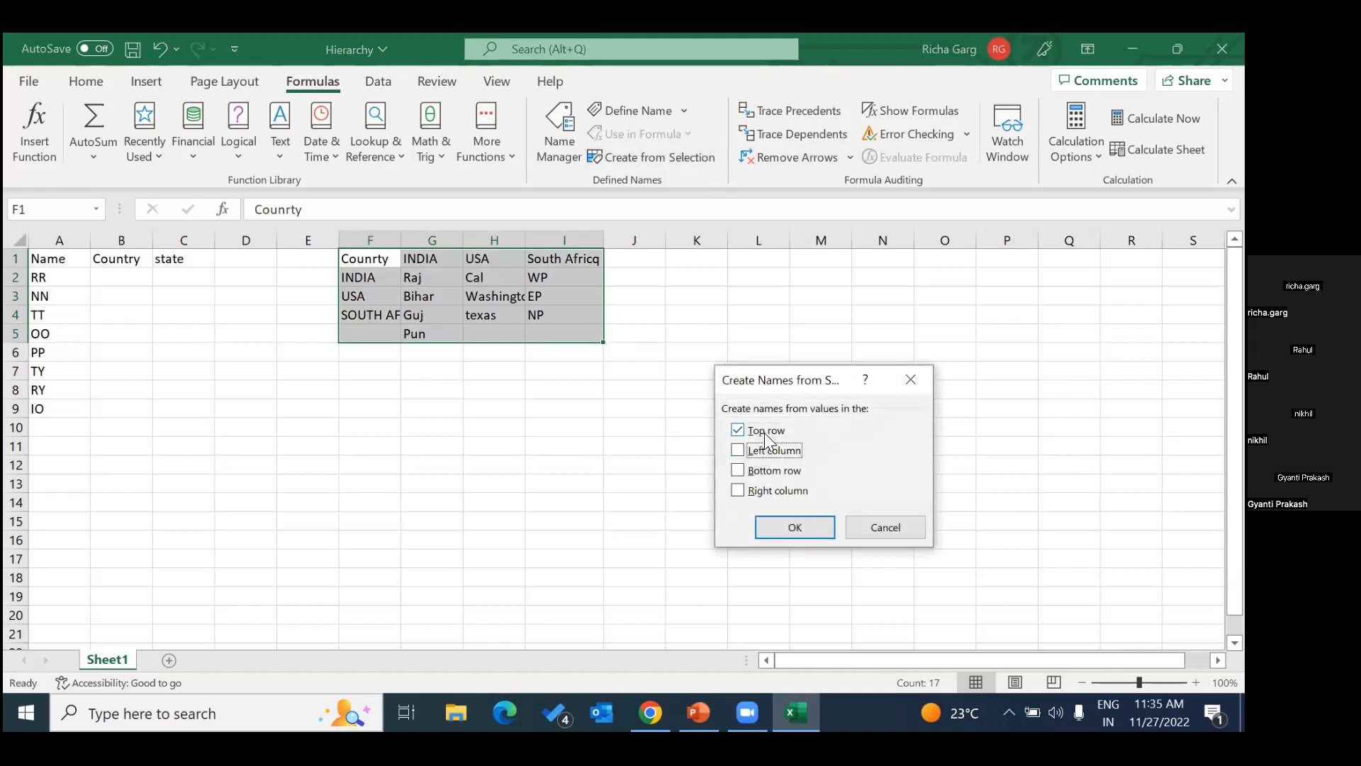
{"action": "left_click", "coordinate": [797, 528]}
{"action": "left_click", "coordinate": [392, 352]}
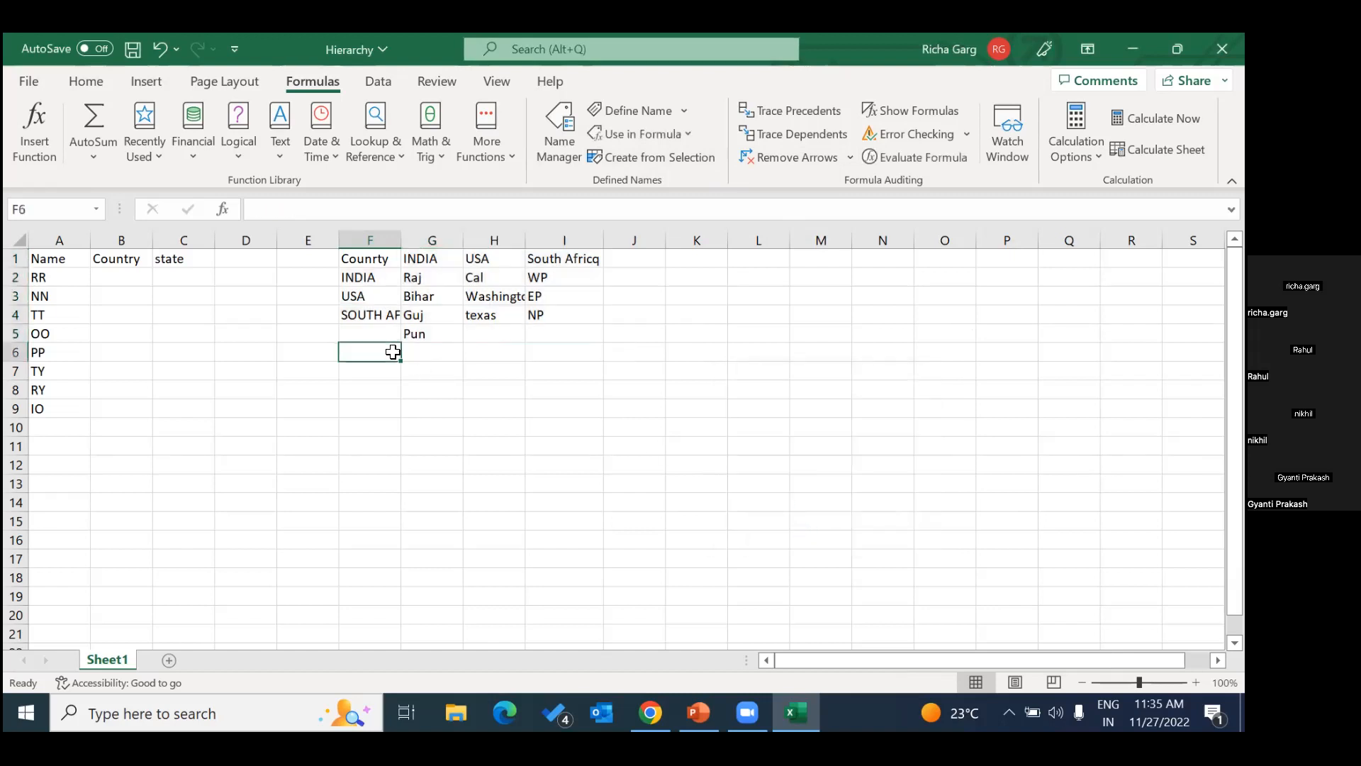
Check which cells the named ranges Counrty, INDIA, South_Africq and USA cover.
{"action": "left_click", "coordinate": [95, 210]}
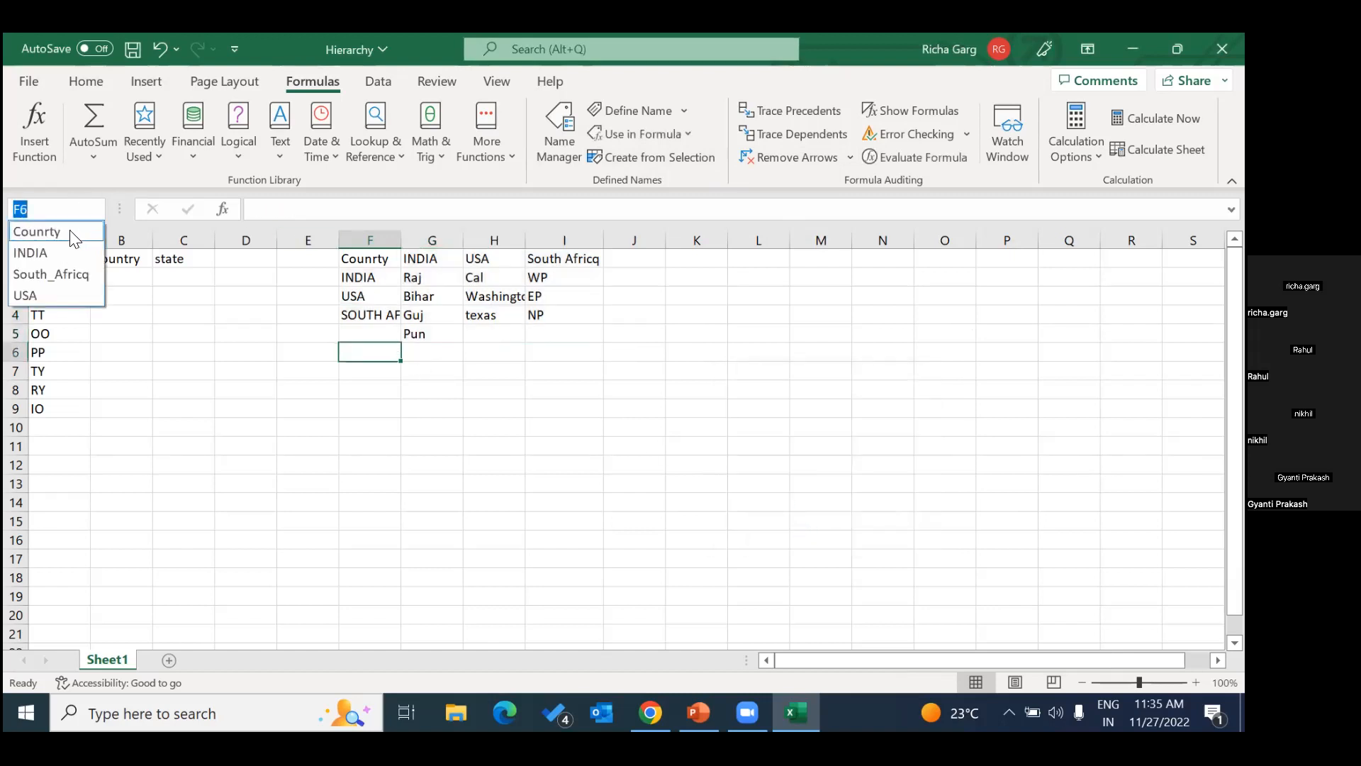
{"action": "left_click", "coordinate": [74, 234]}
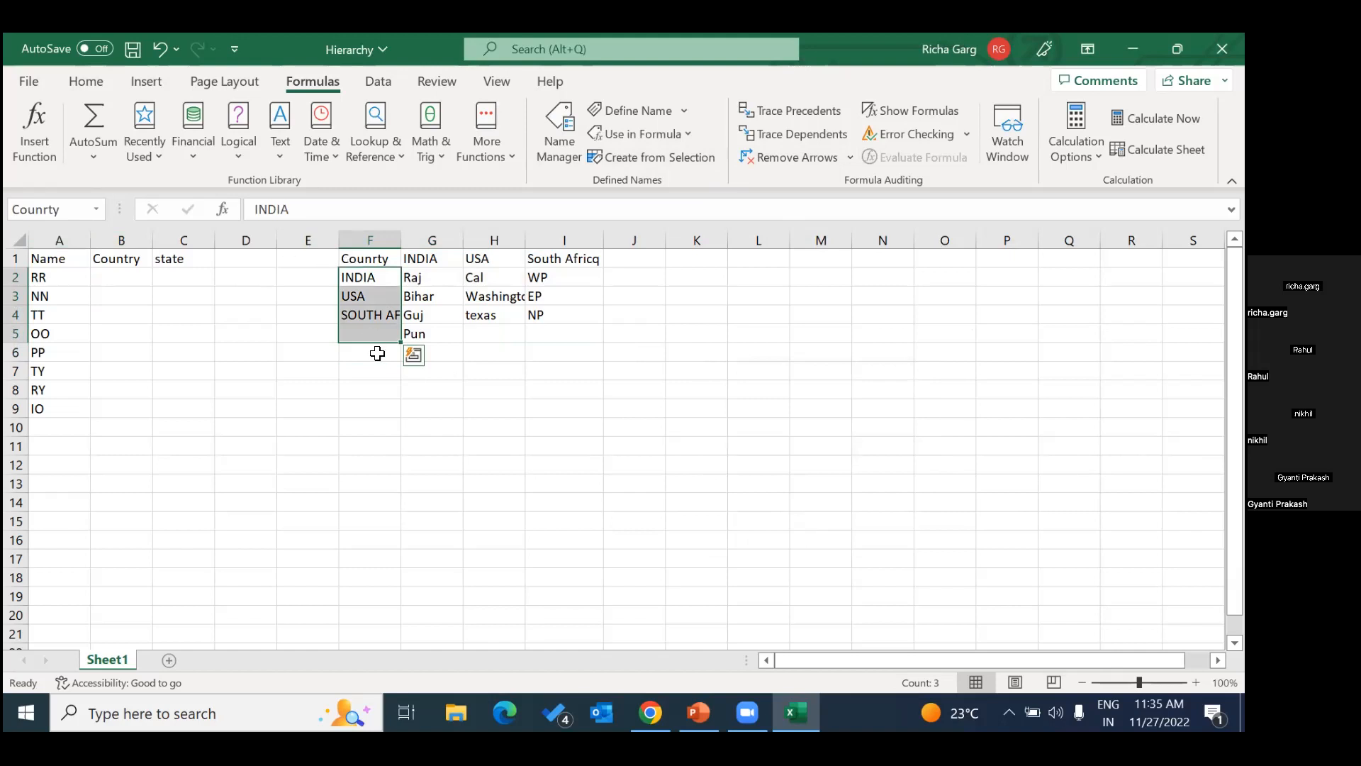
{"action": "left_click", "coordinate": [95, 210]}
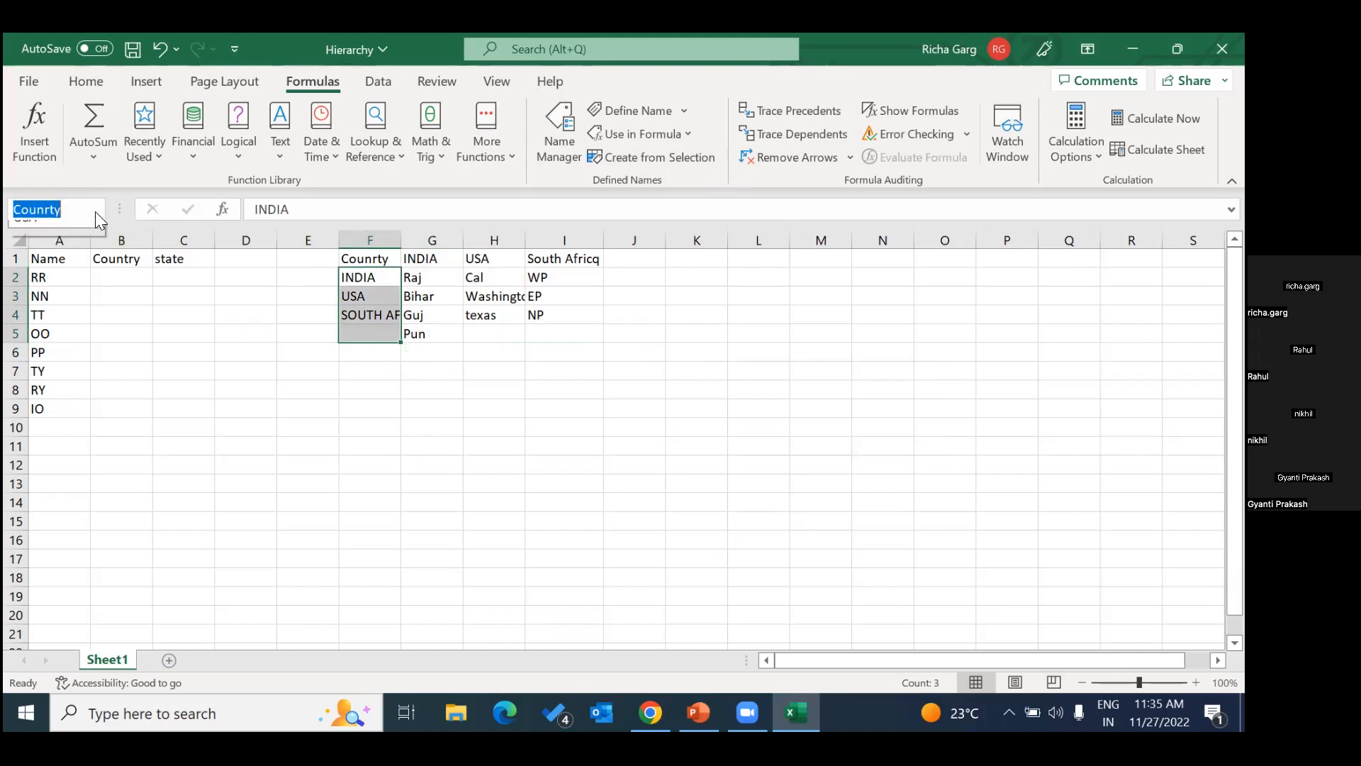
{"action": "left_click", "coordinate": [67, 253]}
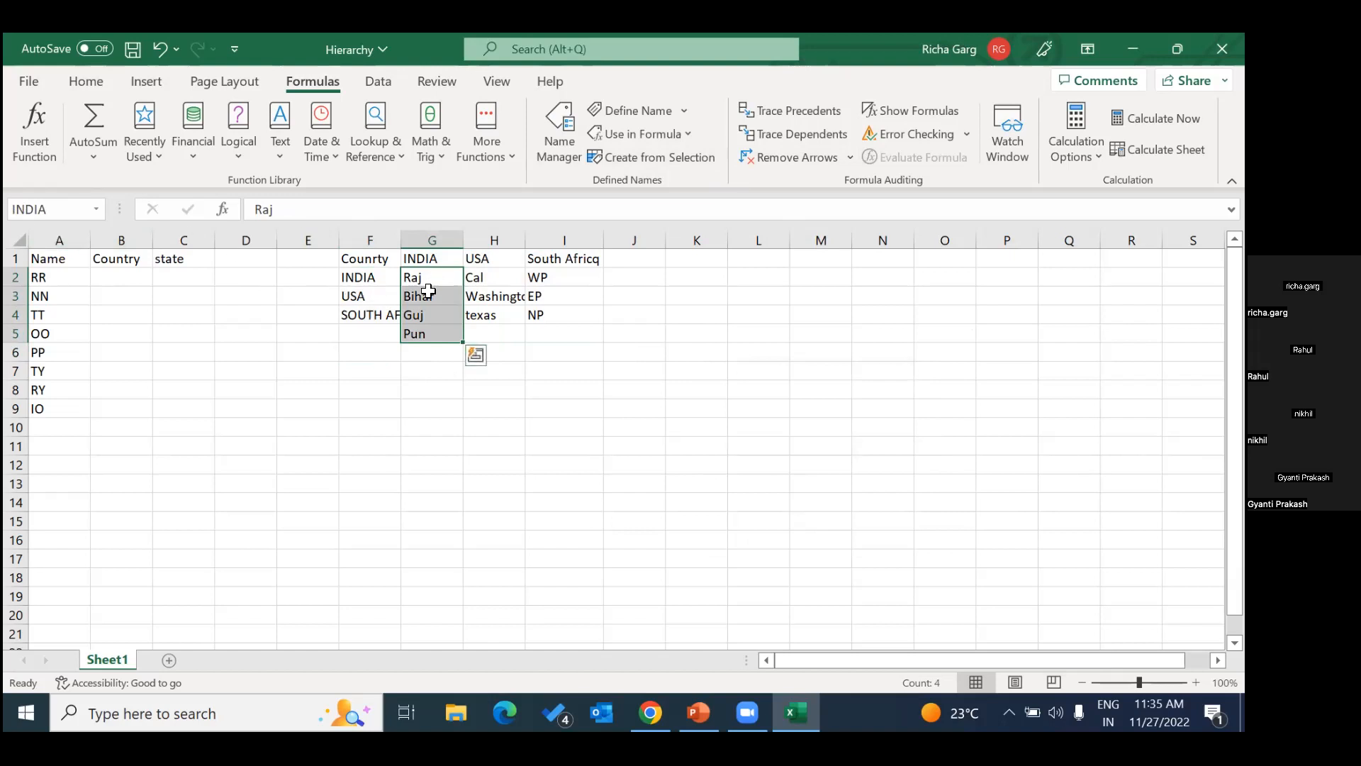
{"action": "left_click", "coordinate": [96, 209]}
{"action": "left_click", "coordinate": [50, 274]}
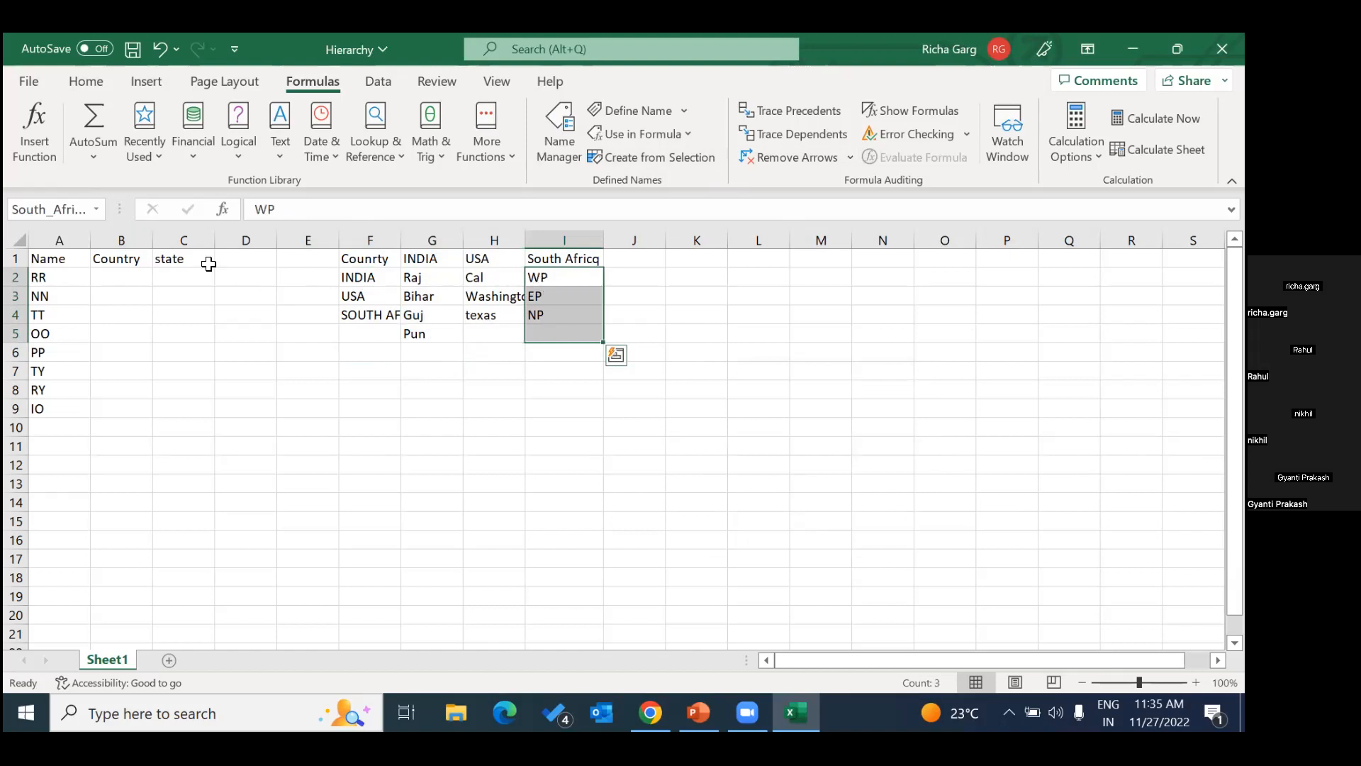
{"action": "left_click", "coordinate": [96, 210]}
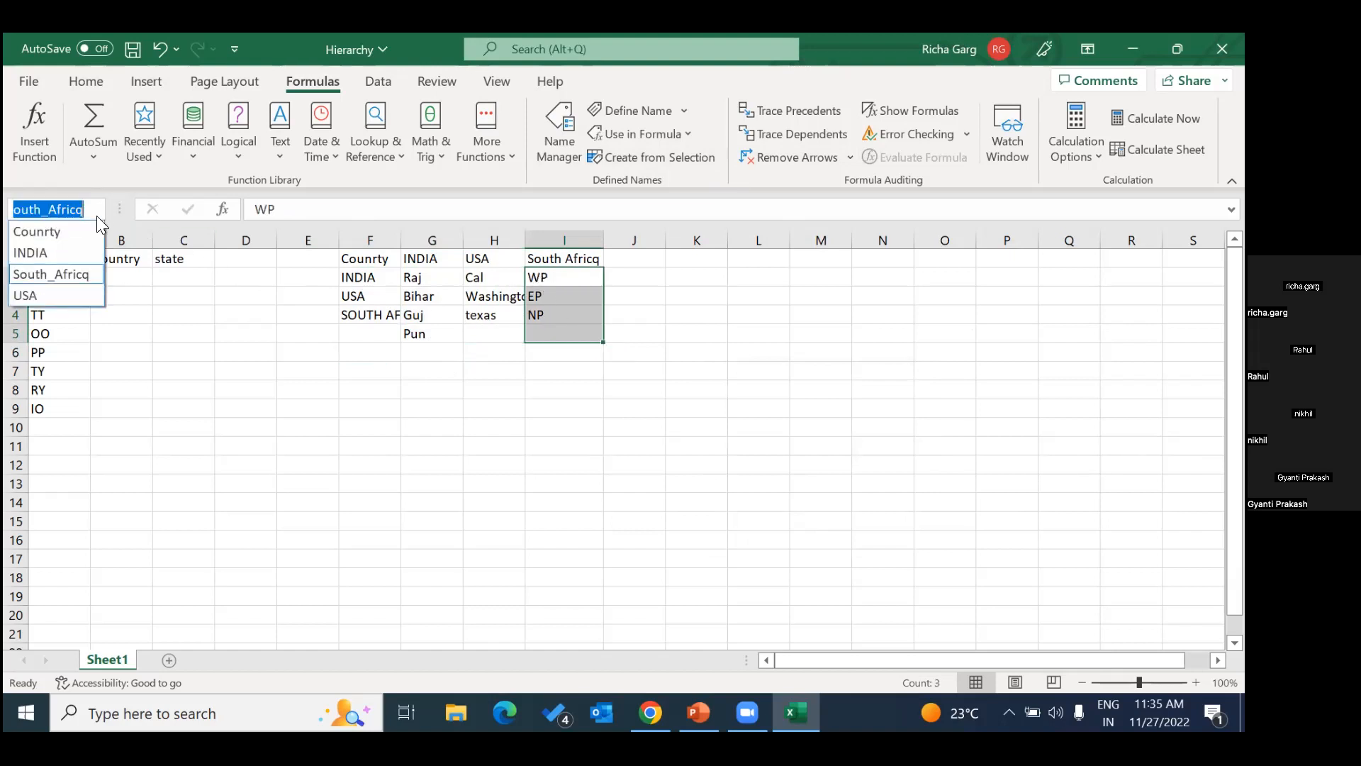
{"action": "left_click", "coordinate": [52, 294]}
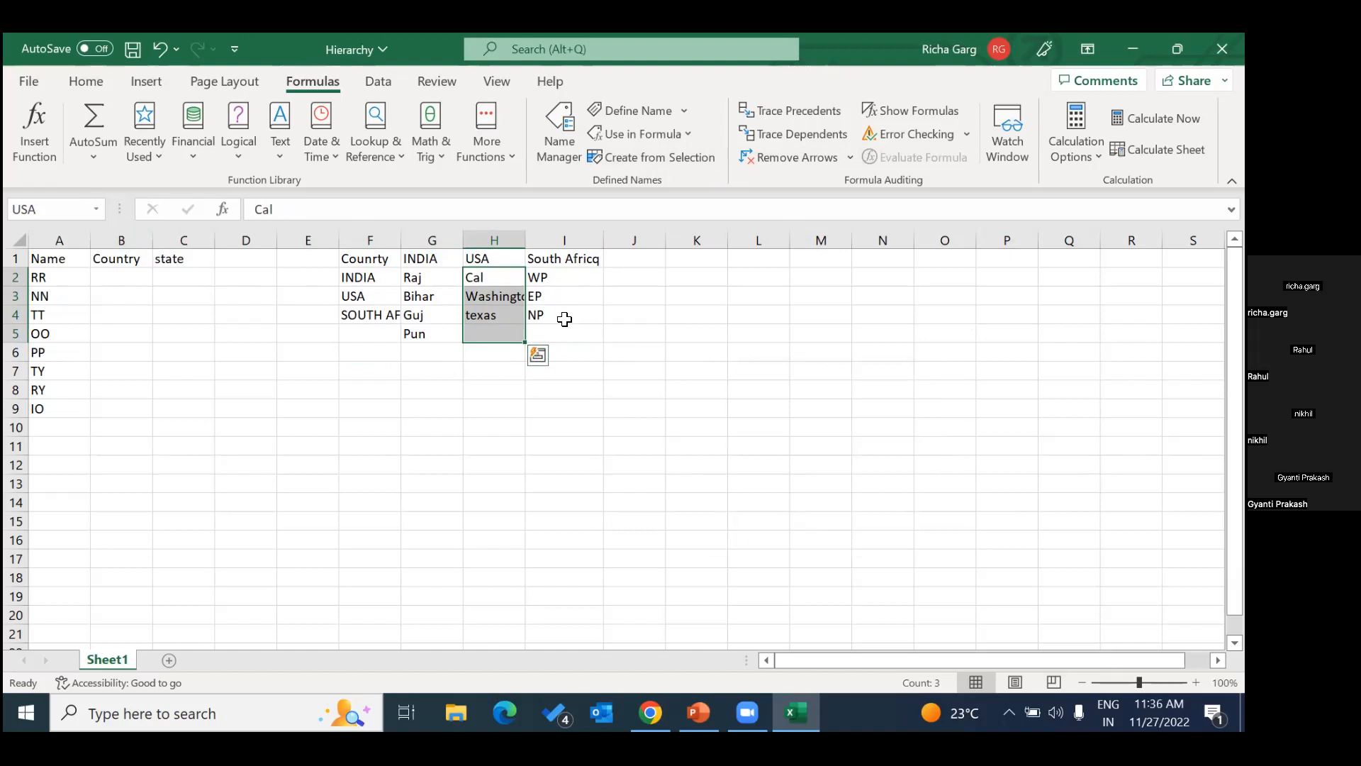
{"action": "left_click", "coordinate": [346, 376]}
Compare the country names in F2:F4 with the headers of the reference lists in F1:I1.
{"action": "left_click", "coordinate": [424, 263]}
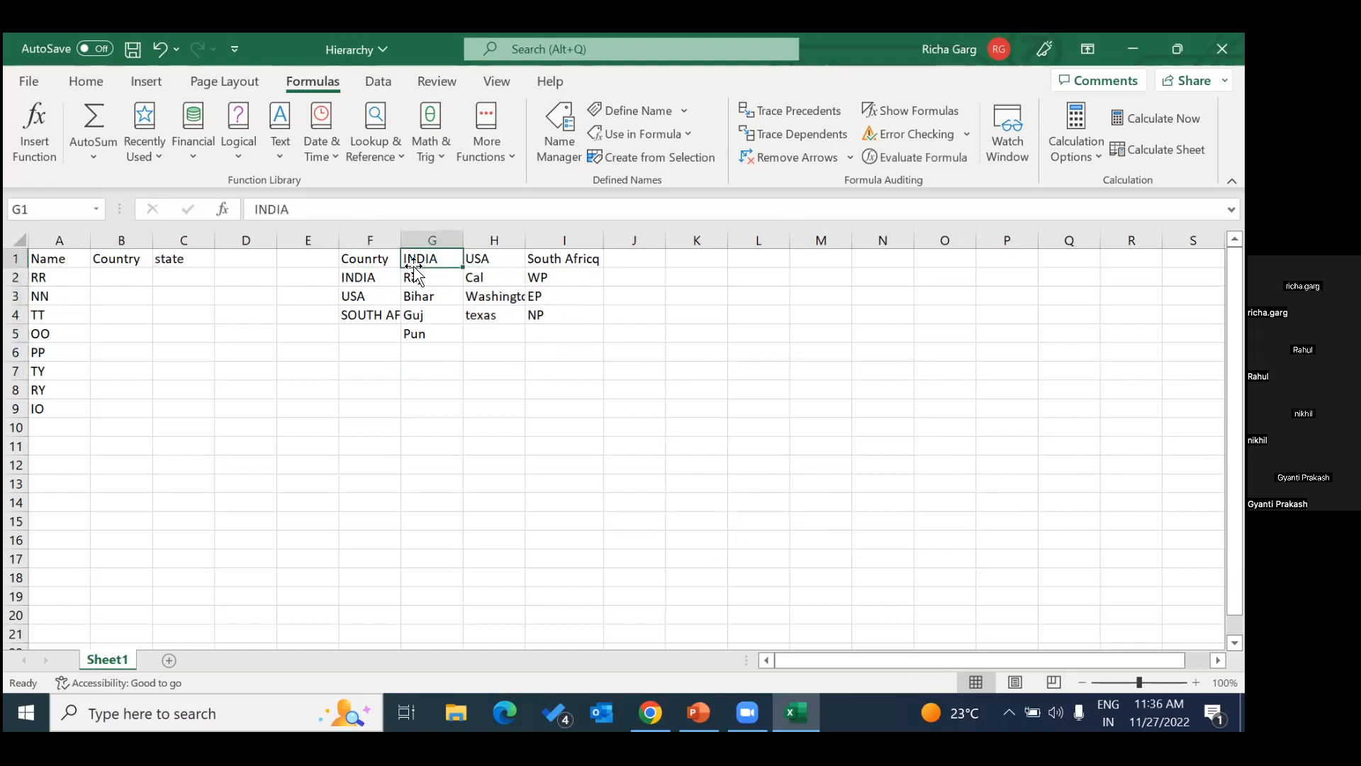
{"action": "left_click", "coordinate": [495, 270]}
{"action": "left_click", "coordinate": [559, 259]}
{"action": "left_click", "coordinate": [455, 262]}
{"action": "left_click", "coordinate": [560, 259]}
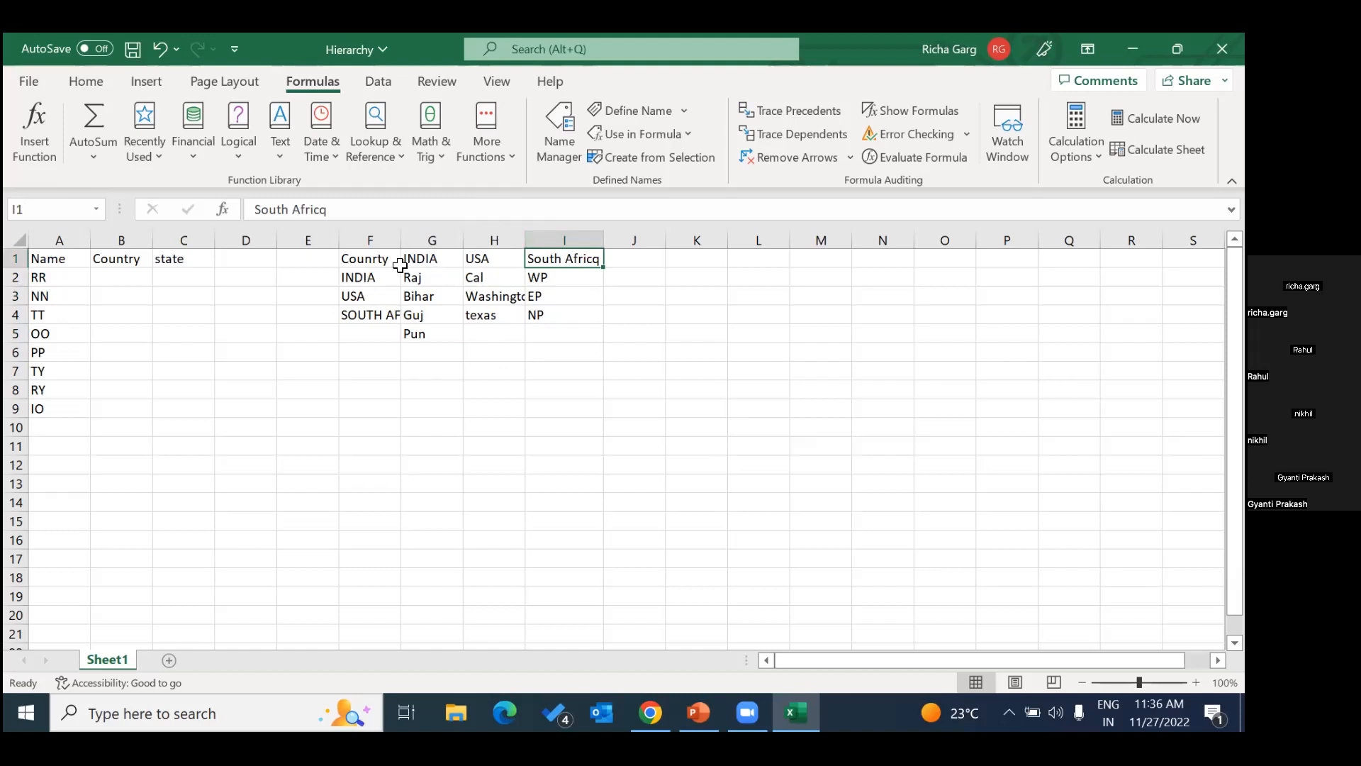
{"action": "left_click", "coordinate": [374, 277]}
{"action": "left_click", "coordinate": [411, 259]}
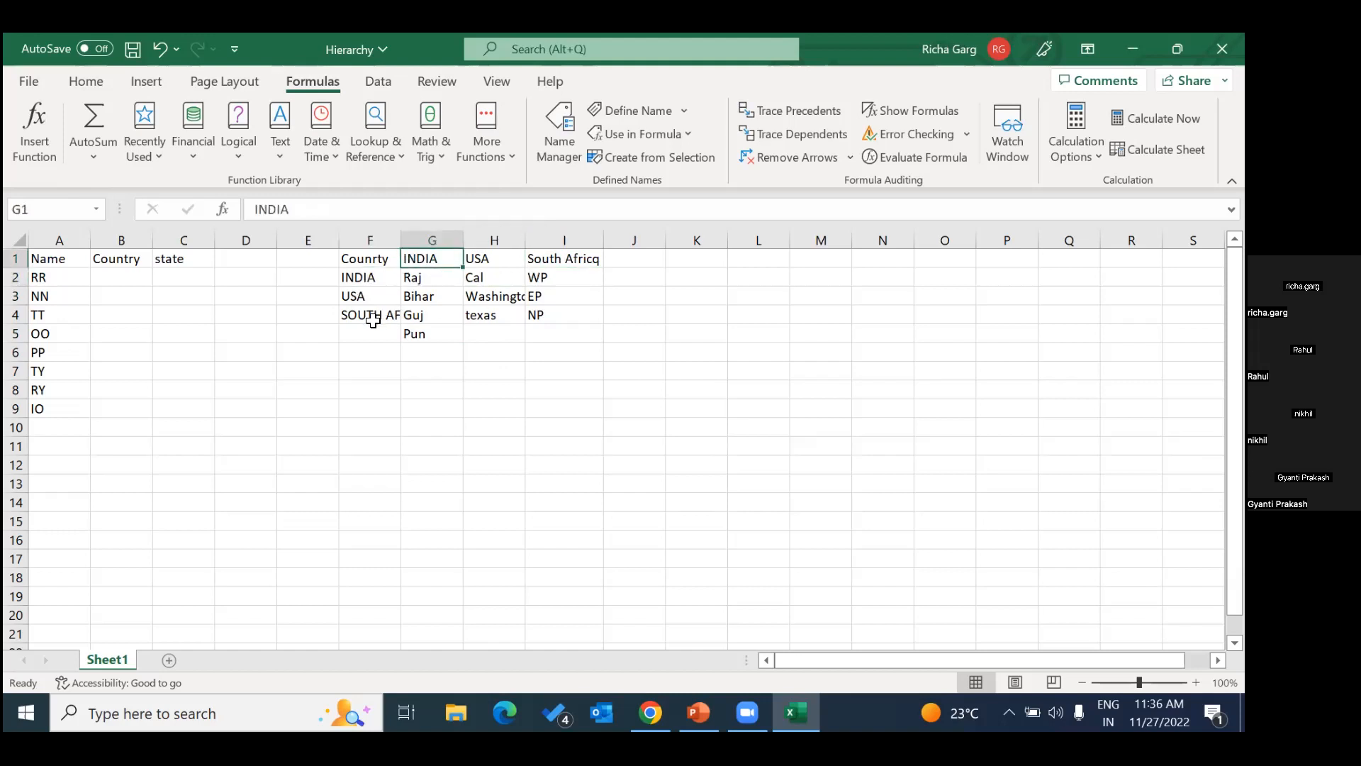
{"action": "left_click_drag", "start_coordinate": [362, 277], "coordinate": [389, 312]}
{"action": "left_click", "coordinate": [492, 358]}
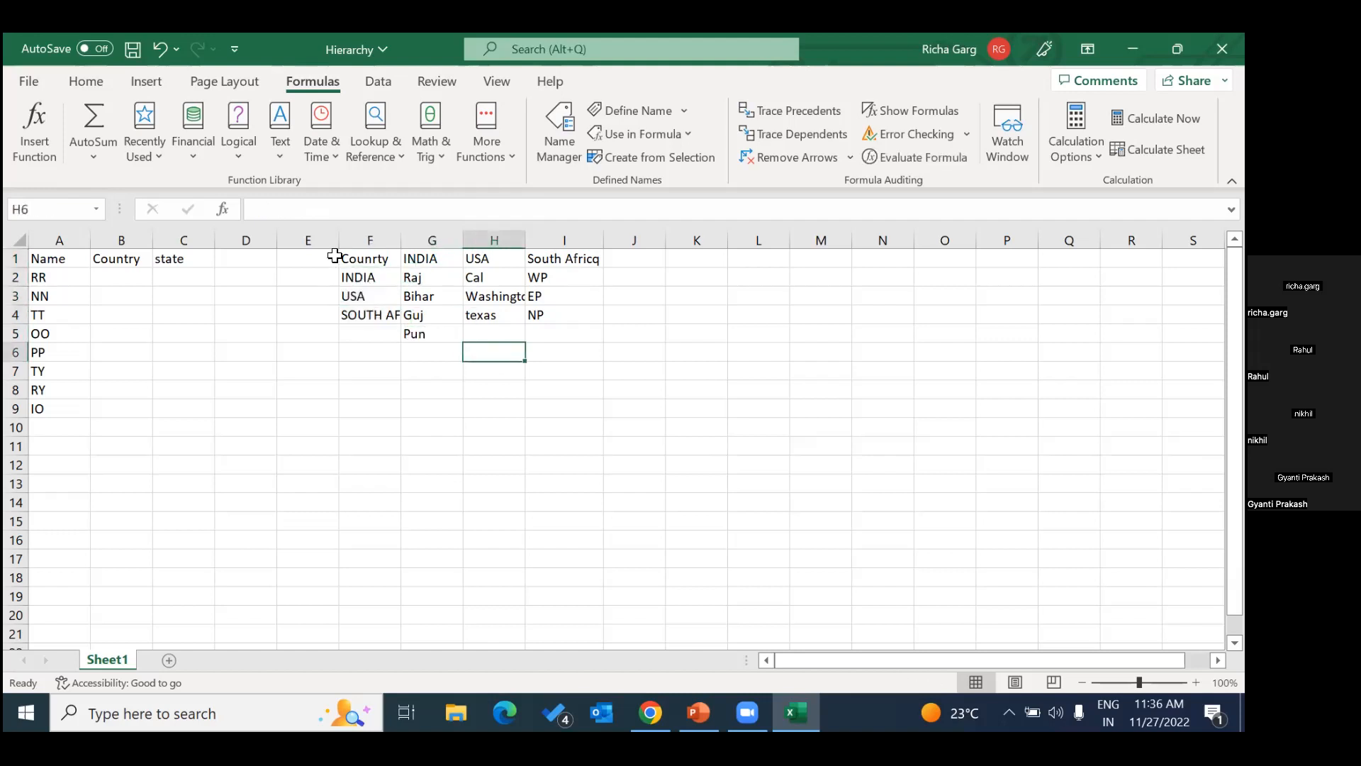
{"action": "left_click", "coordinate": [371, 259]}
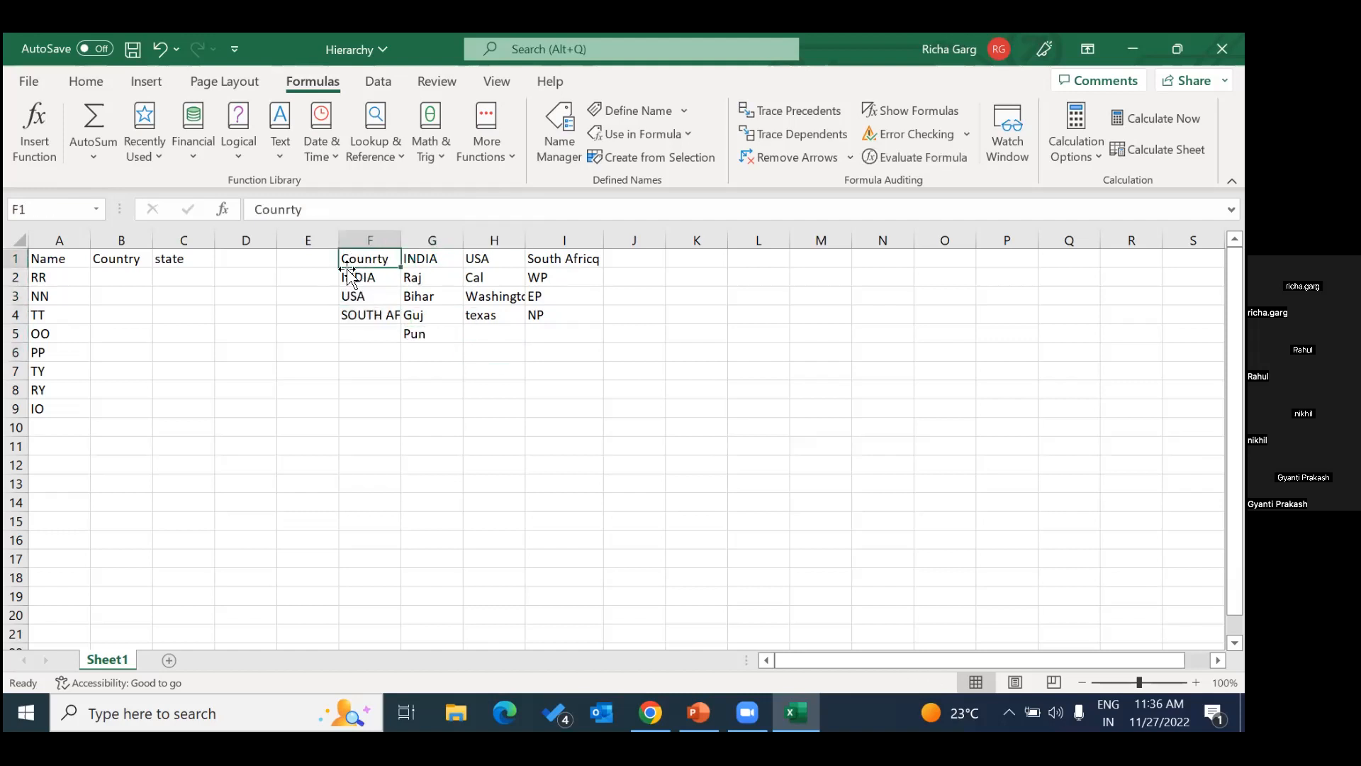
{"action": "left_click", "coordinate": [417, 262]}
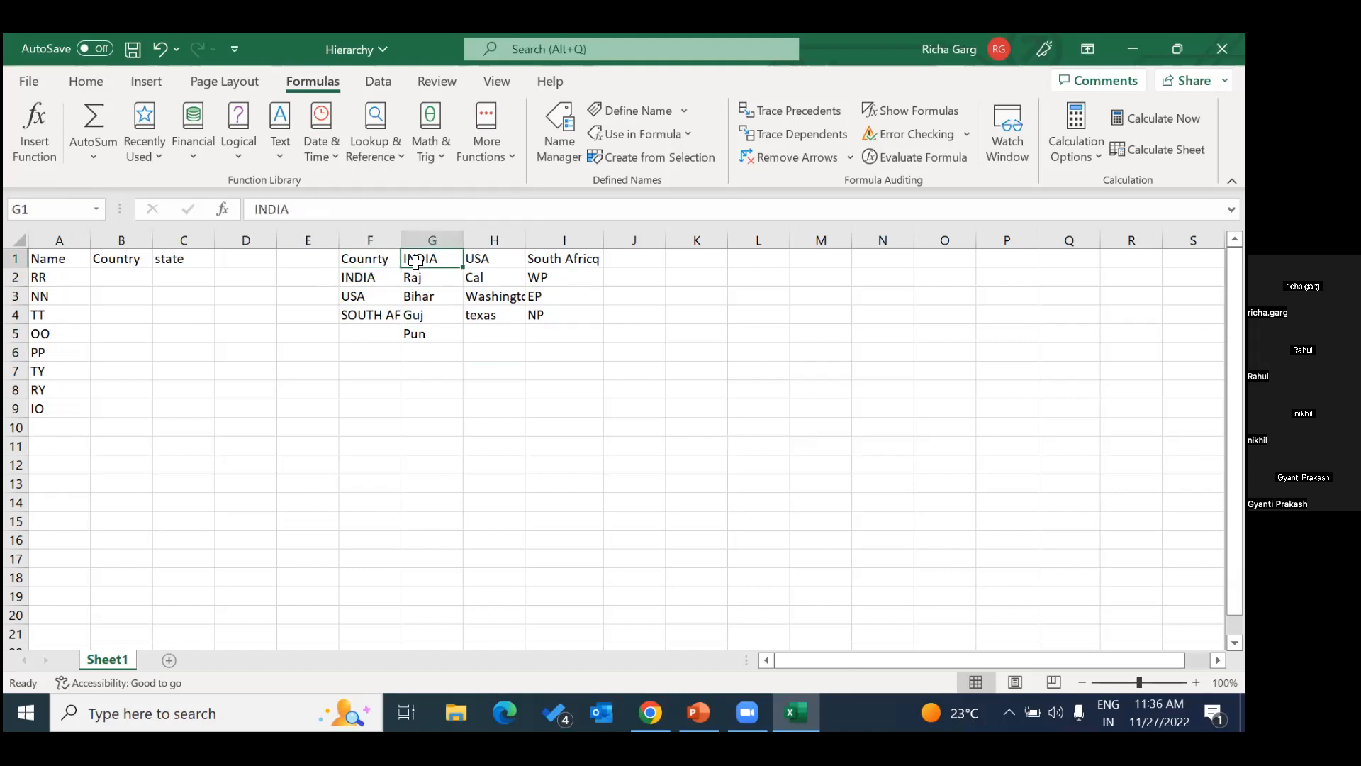
{"action": "left_click", "coordinate": [473, 261]}
{"action": "left_click", "coordinate": [557, 266]}
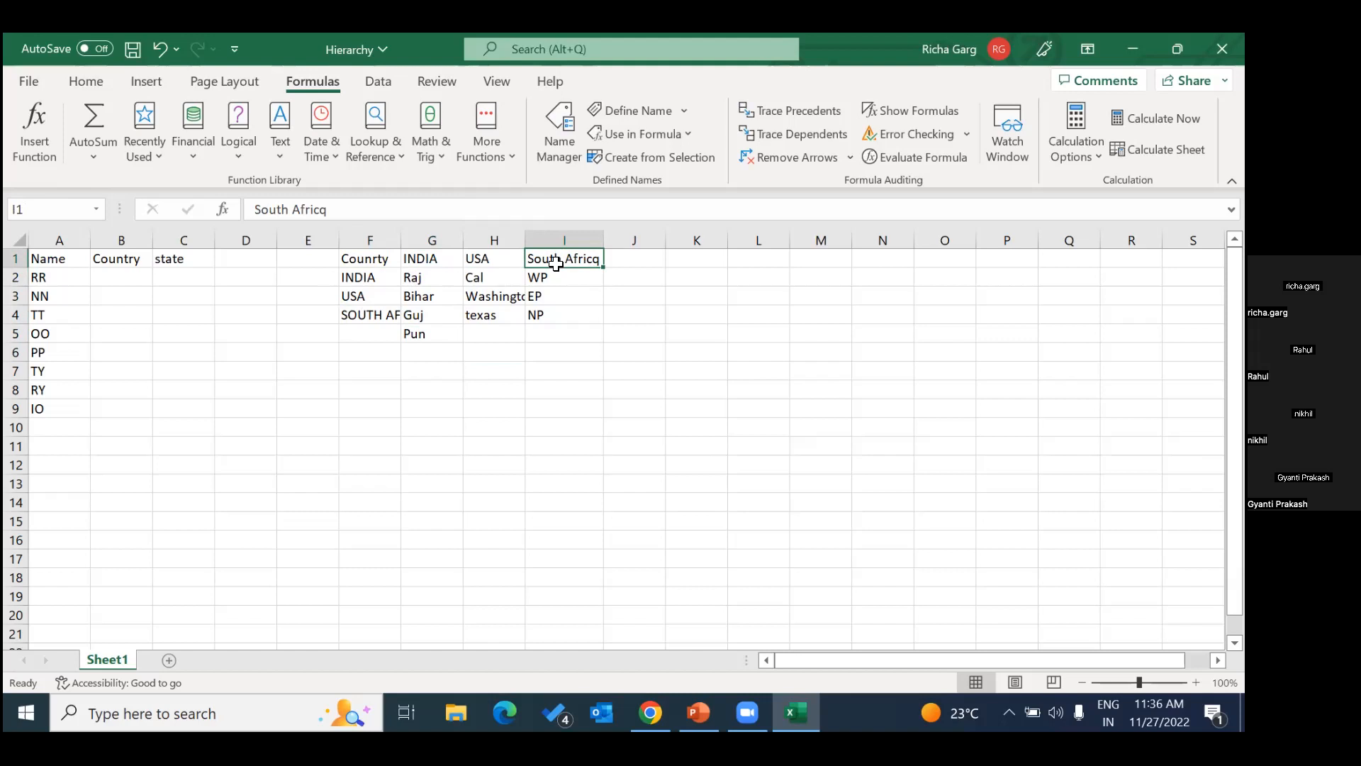
Review the cells of the INDIA state list in G2:G5.
{"action": "left_click_drag", "start_coordinate": [415, 280], "coordinate": [417, 335]}
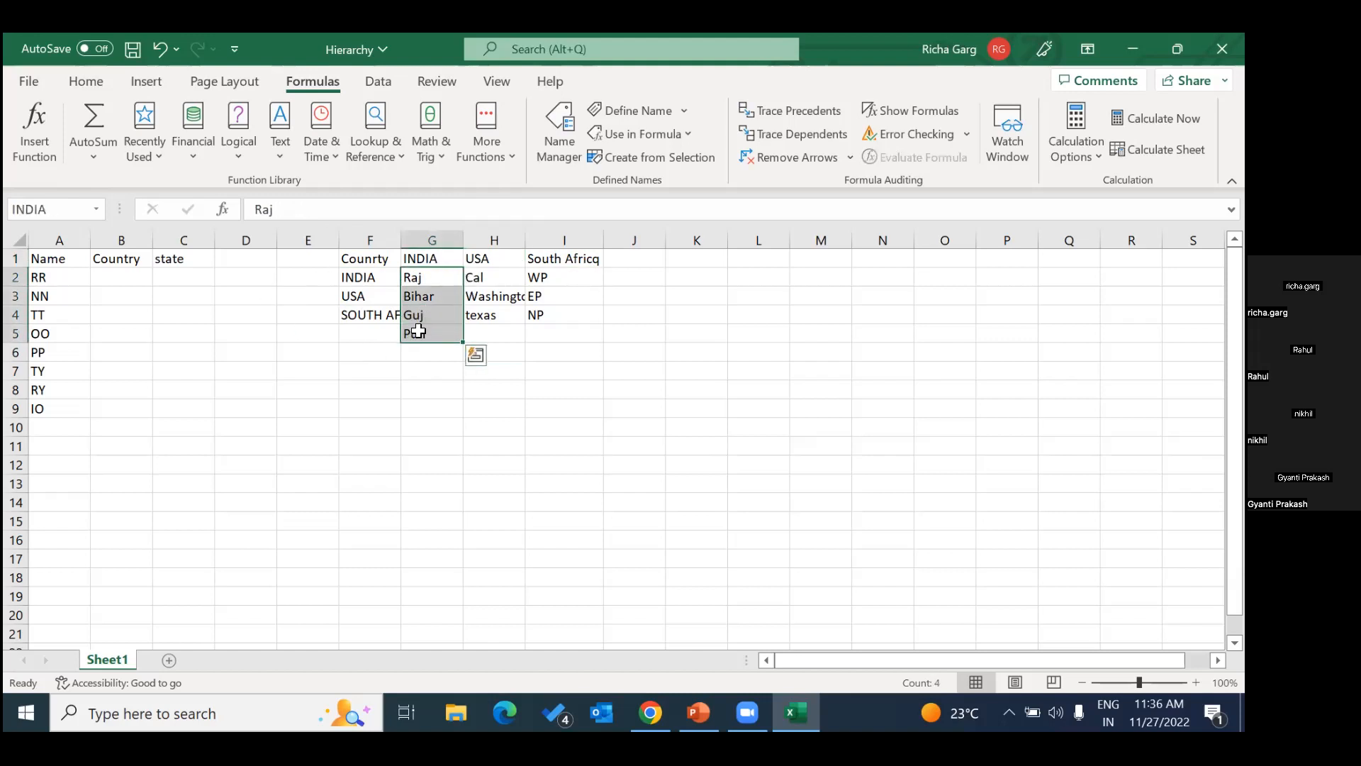
{"action": "left_click", "coordinate": [475, 424]}
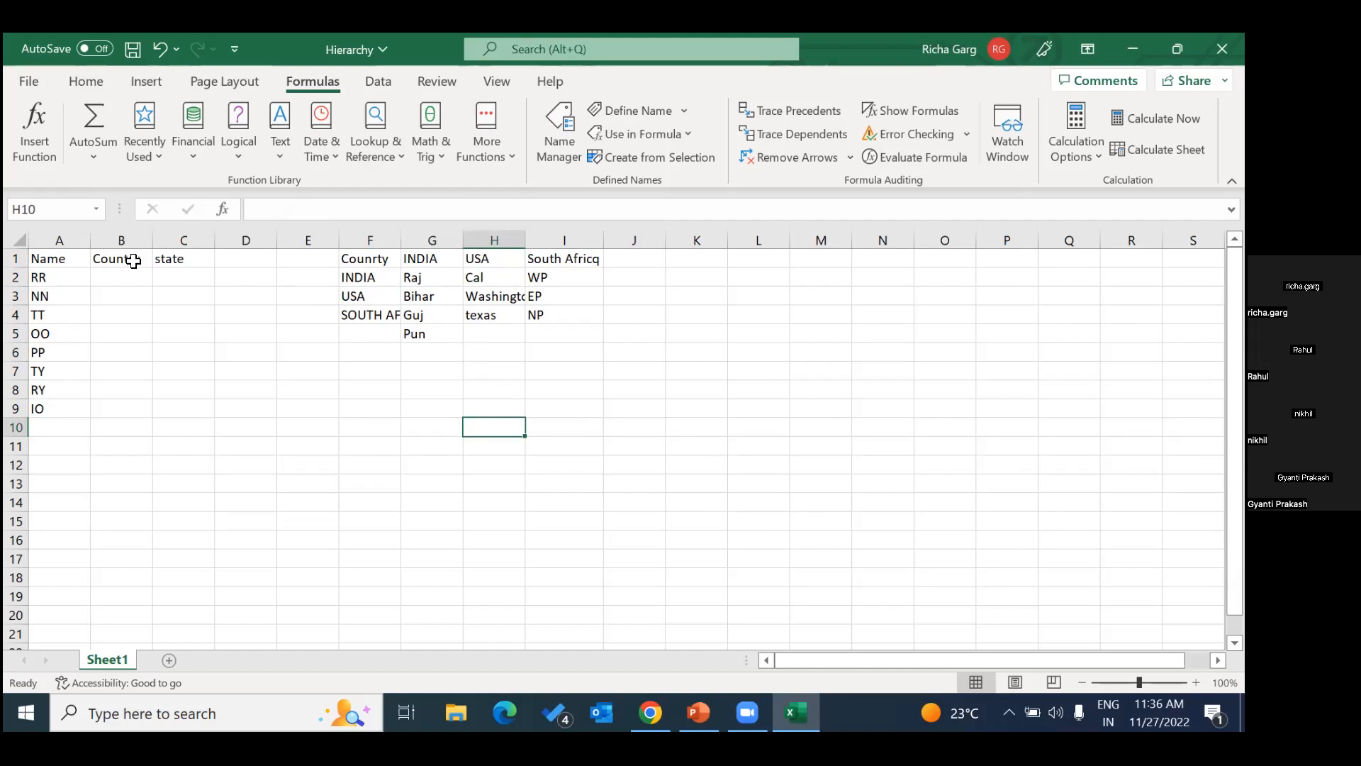
Apply list data validation to the whole Country column B with the source =Counrty.
{"action": "left_click", "coordinate": [121, 242]}
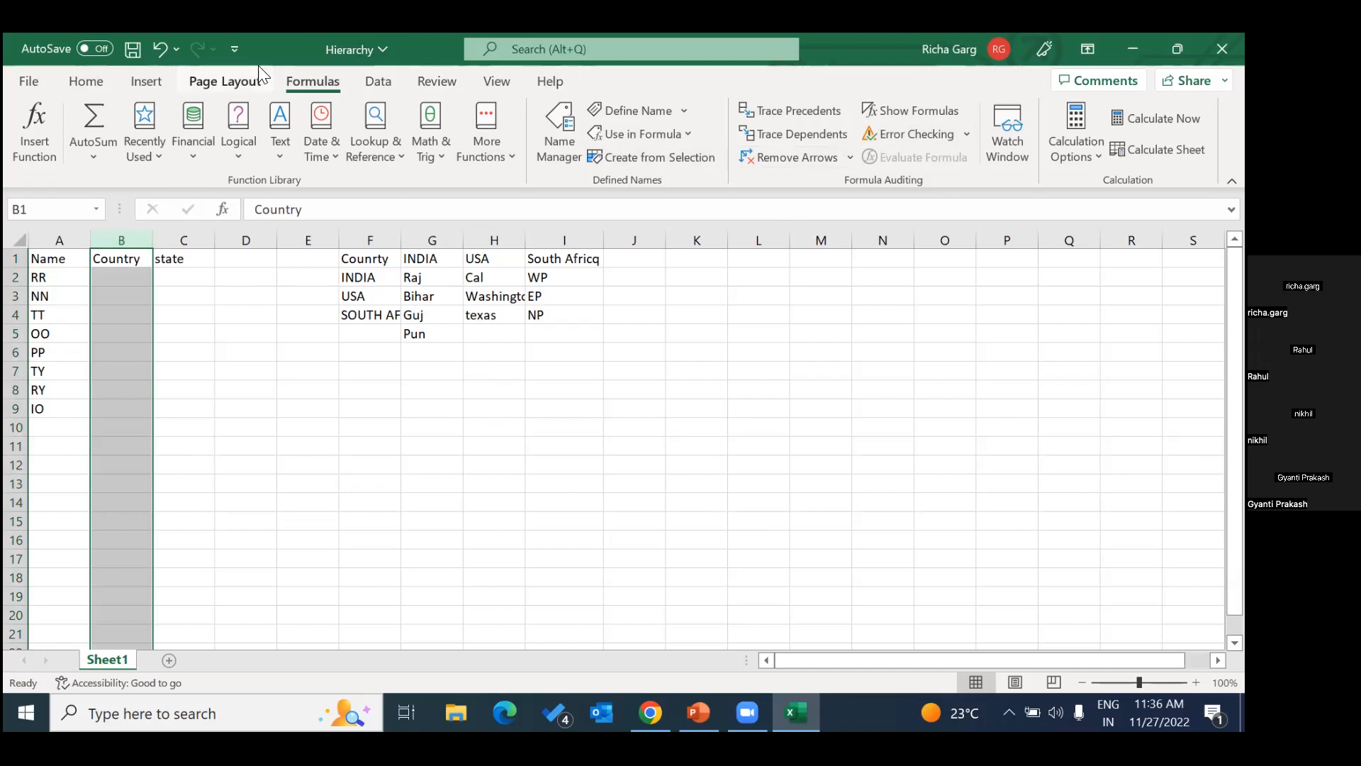
{"action": "left_click", "coordinate": [380, 84]}
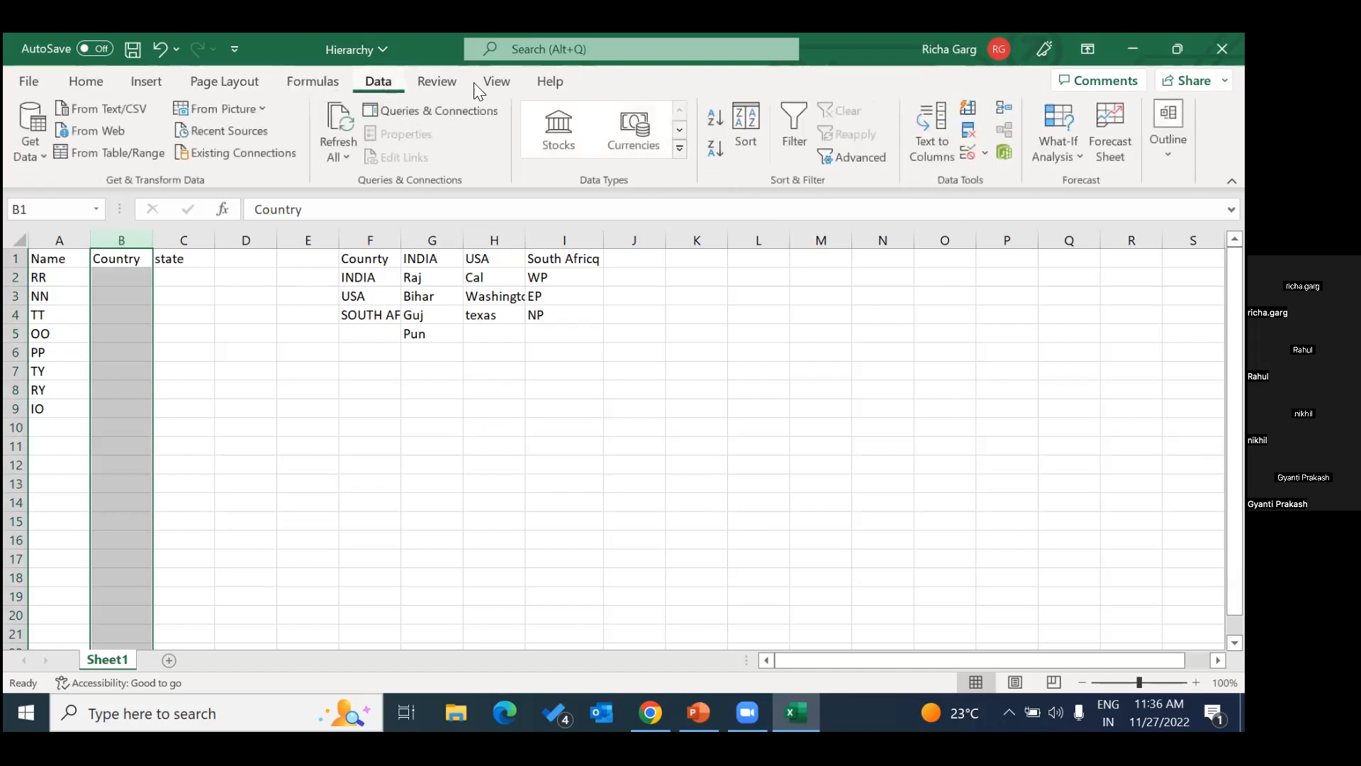
{"action": "left_click", "coordinate": [985, 152]}
{"action": "left_click", "coordinate": [1008, 173]}
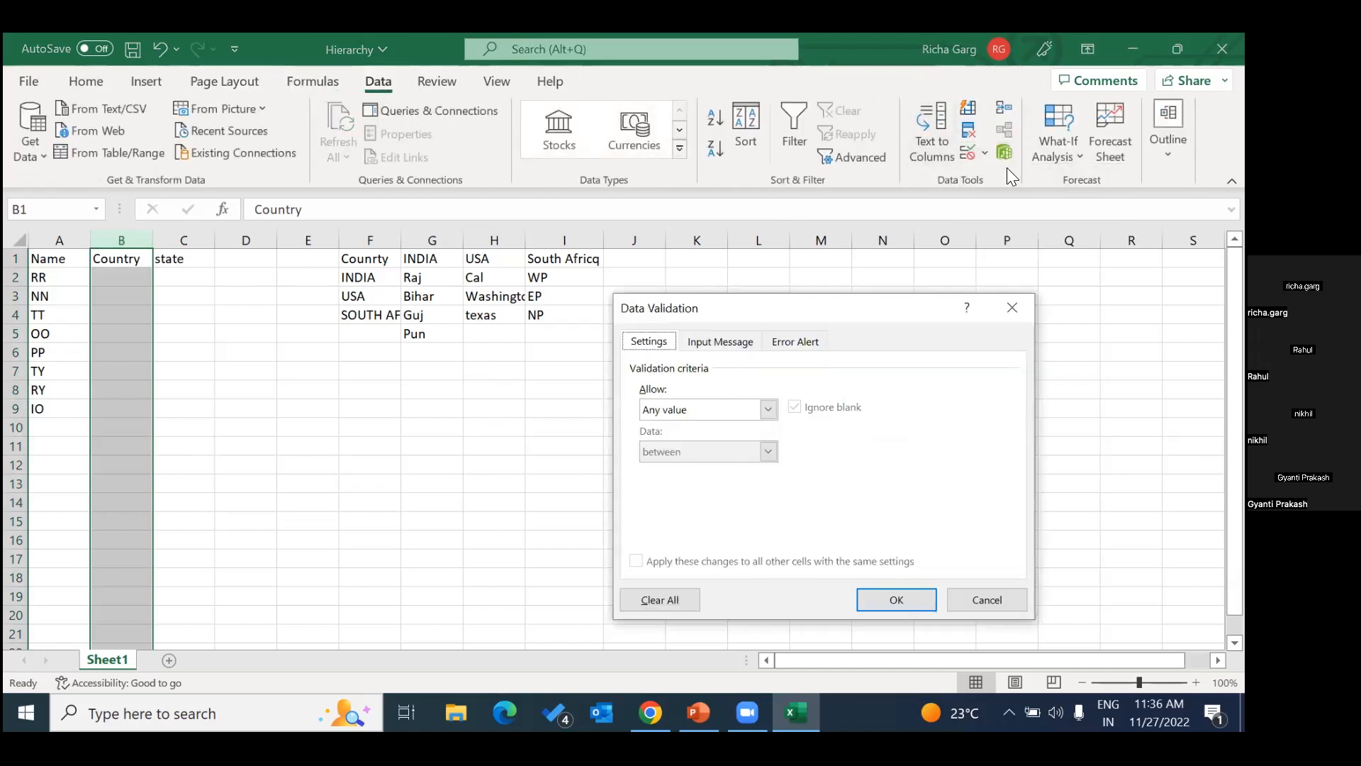
{"action": "left_click", "coordinate": [769, 409]}
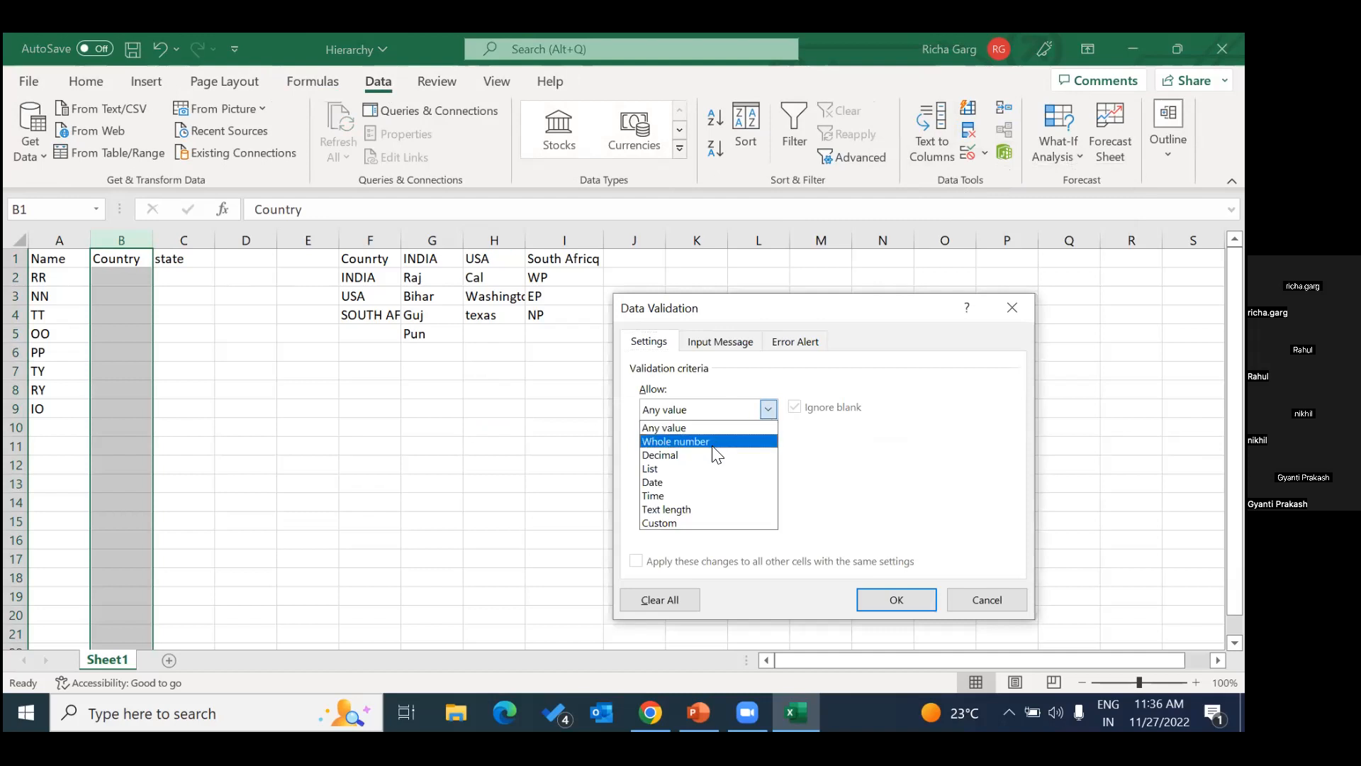
{"action": "left_click", "coordinate": [698, 468]}
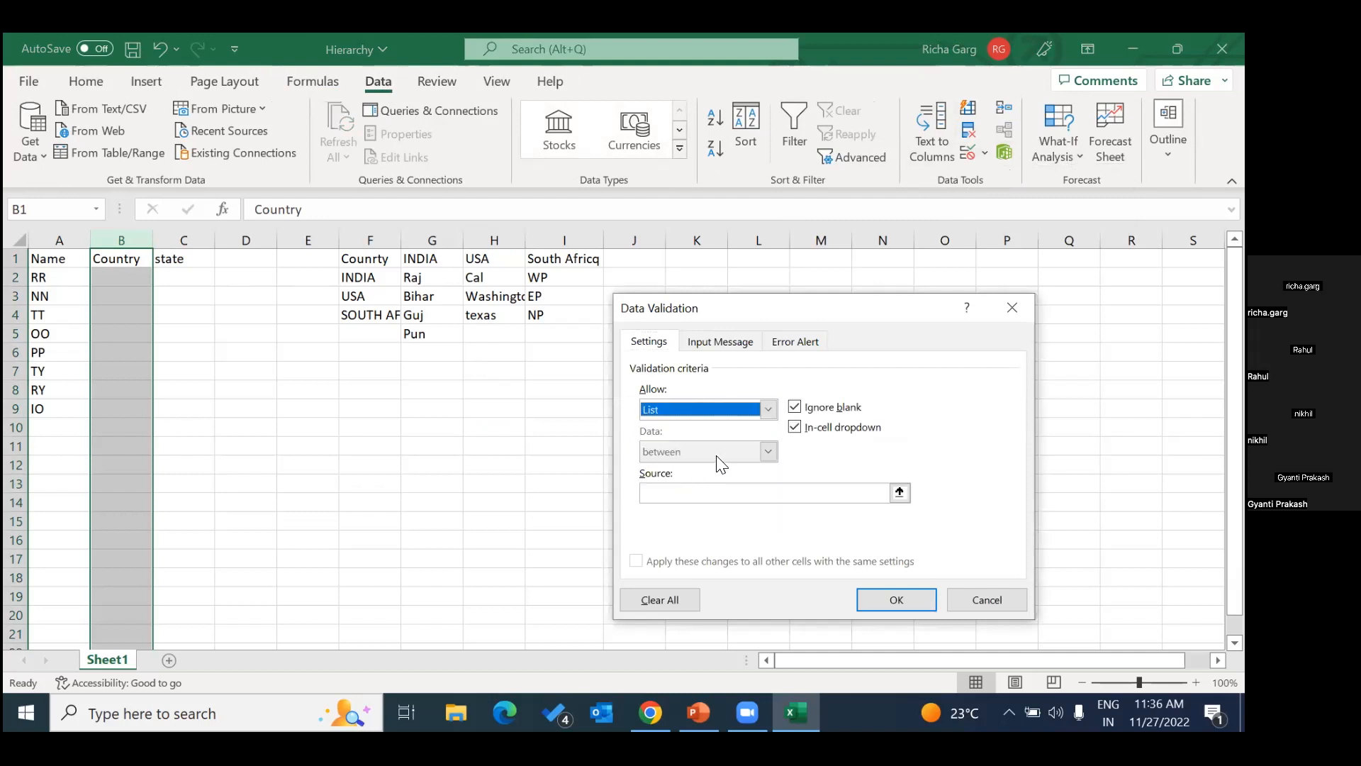
{"action": "left_click", "coordinate": [677, 489]}
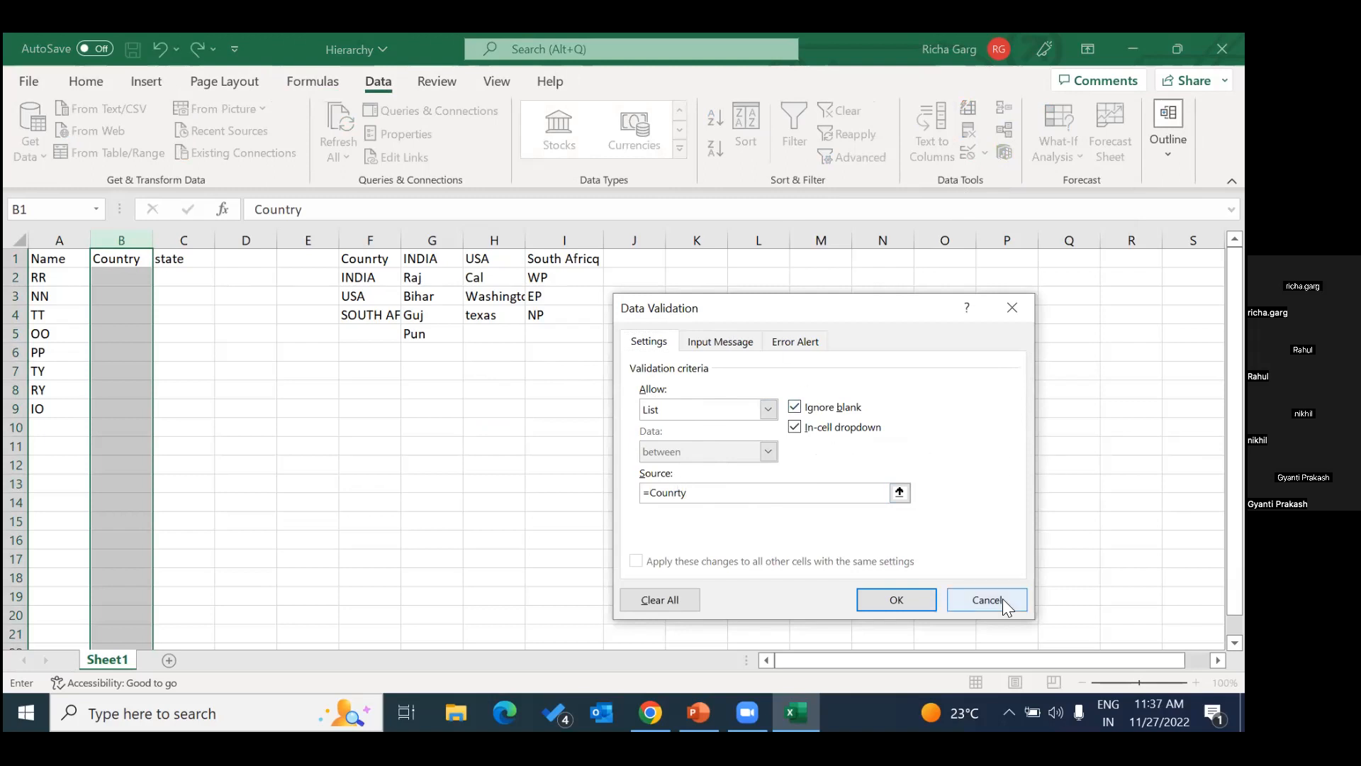
{"action": "left_click", "coordinate": [892, 601]}
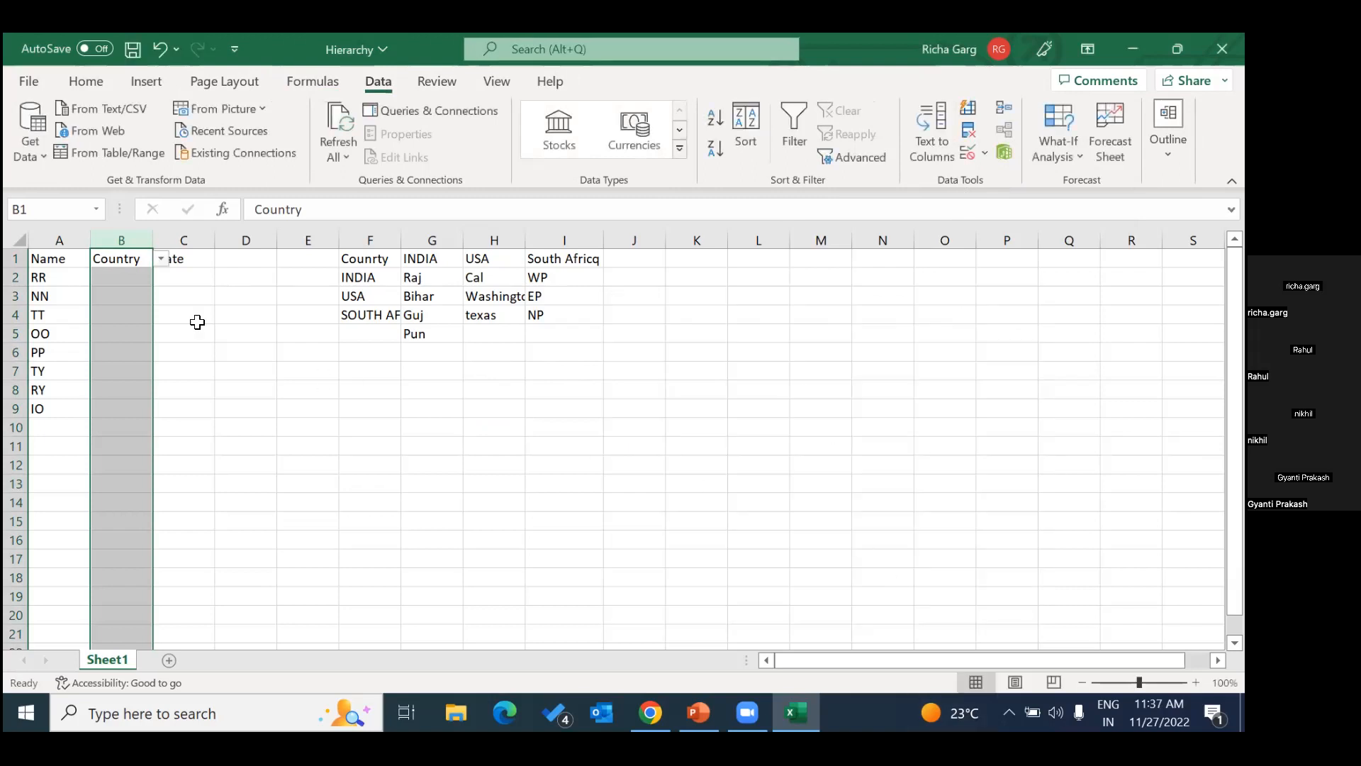
Examine the choices in the B2 country dropdown and compare them with the cells of the Counrty list down to F5.
{"action": "left_click", "coordinate": [117, 278]}
{"action": "left_click", "coordinate": [163, 277]}
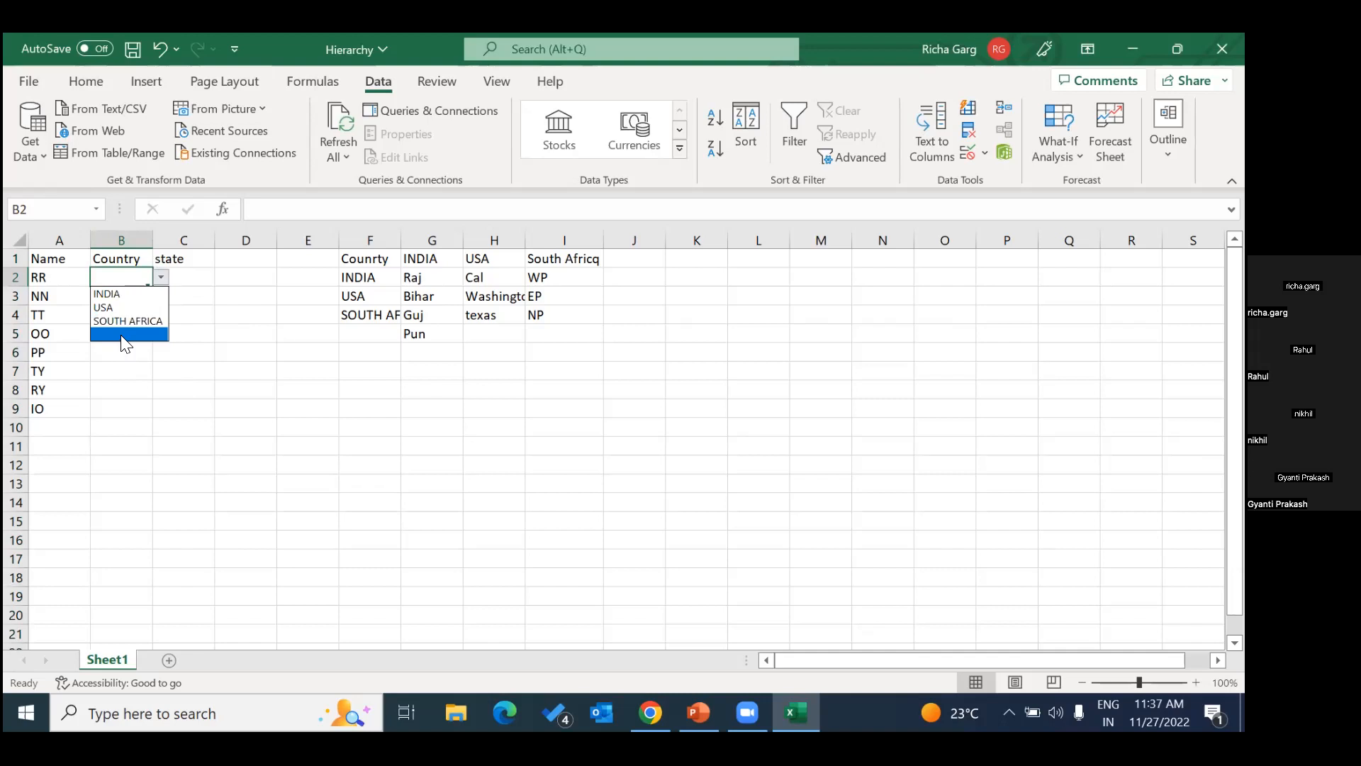
{"action": "key", "text": "Escape"}
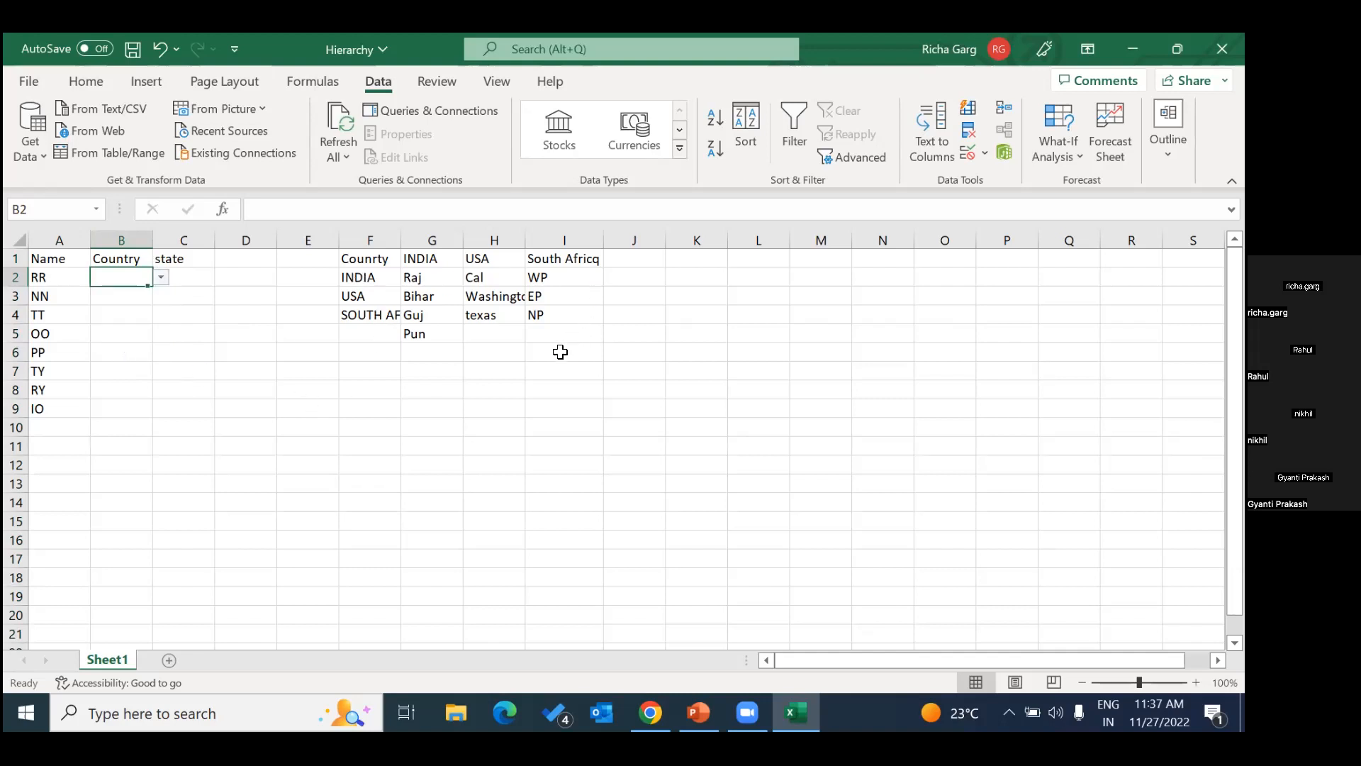
{"action": "left_click", "coordinate": [365, 334]}
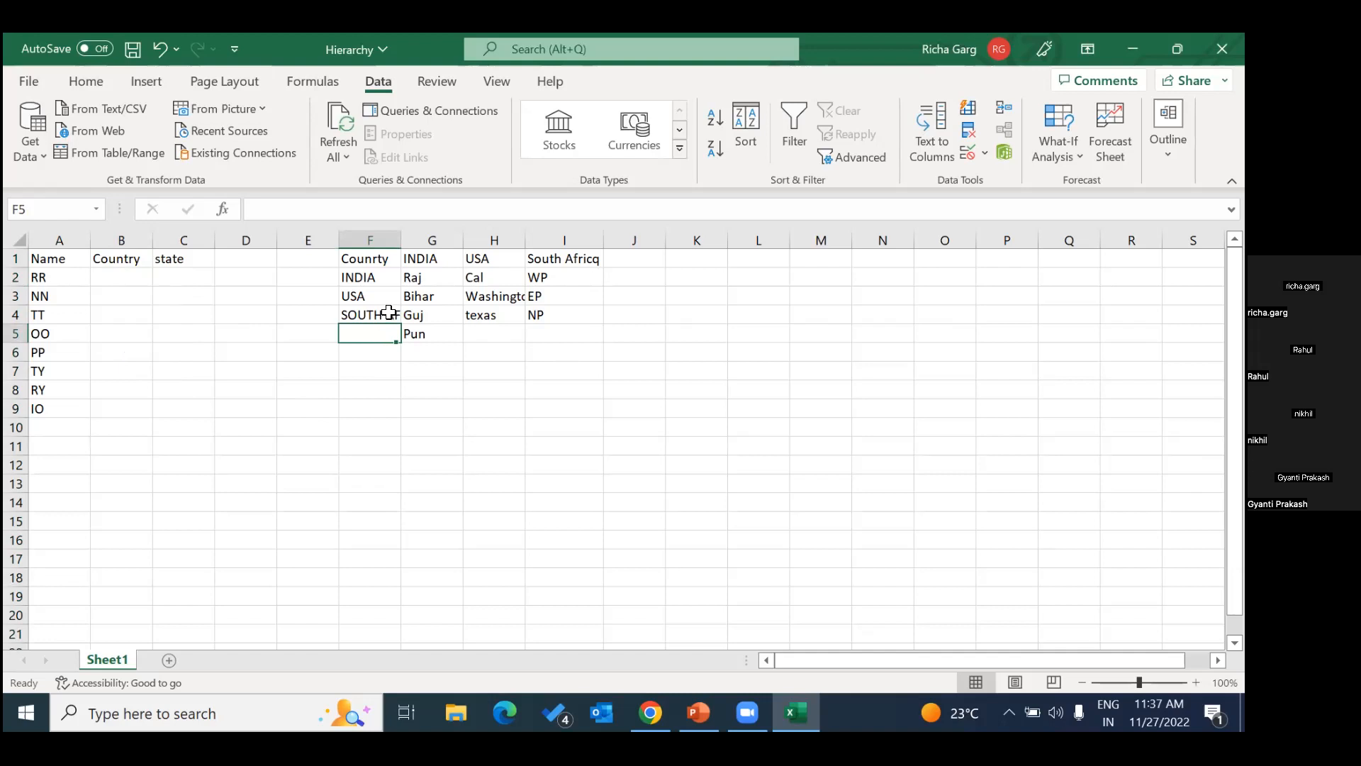
Choose INDIA in B2 and USA in B3 from the country dropdowns.
{"action": "left_click", "coordinate": [113, 277]}
{"action": "left_click", "coordinate": [160, 278]}
{"action": "left_click", "coordinate": [113, 294]}
{"action": "left_click", "coordinate": [151, 302]}
{"action": "left_click", "coordinate": [162, 295]}
{"action": "left_click", "coordinate": [124, 325]}
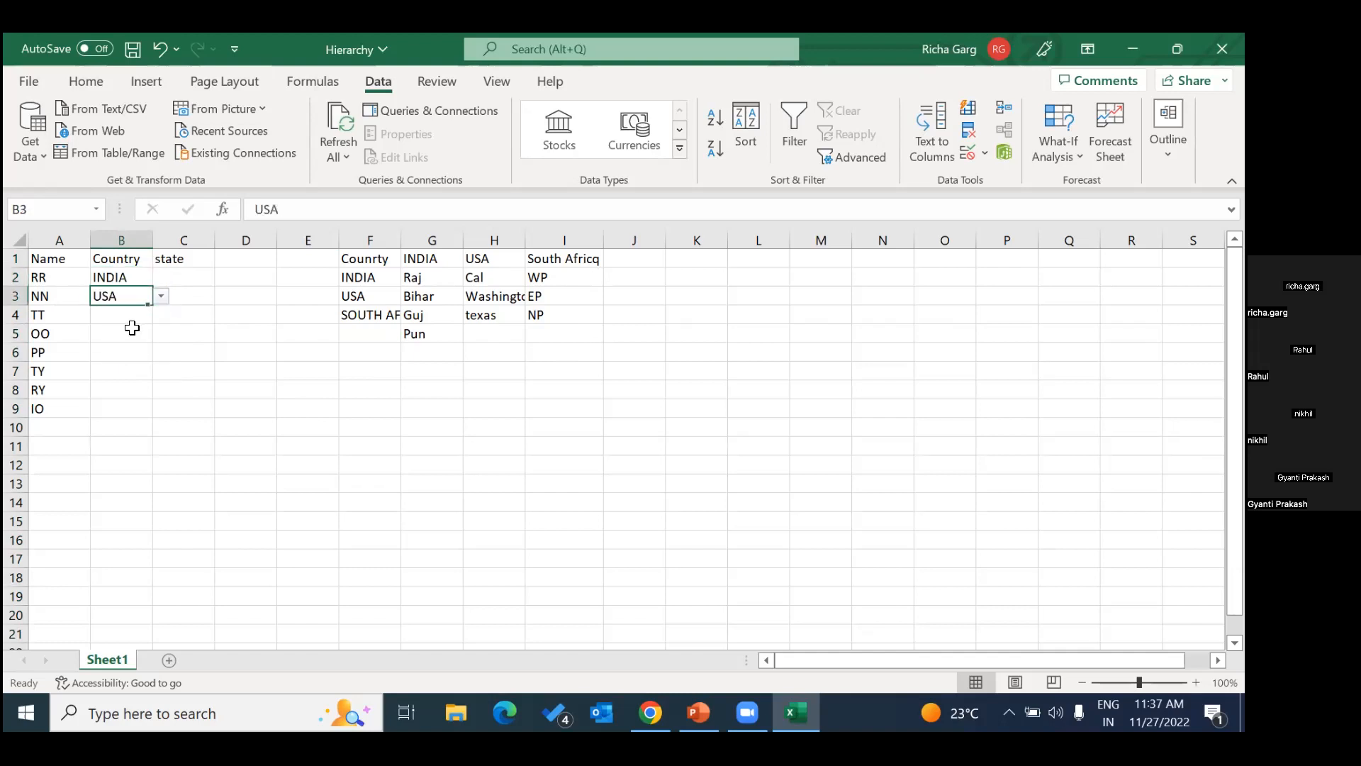
Compare the empty state cell C2 with the INDIA state list in G2:G5.
{"action": "left_click", "coordinate": [171, 277]}
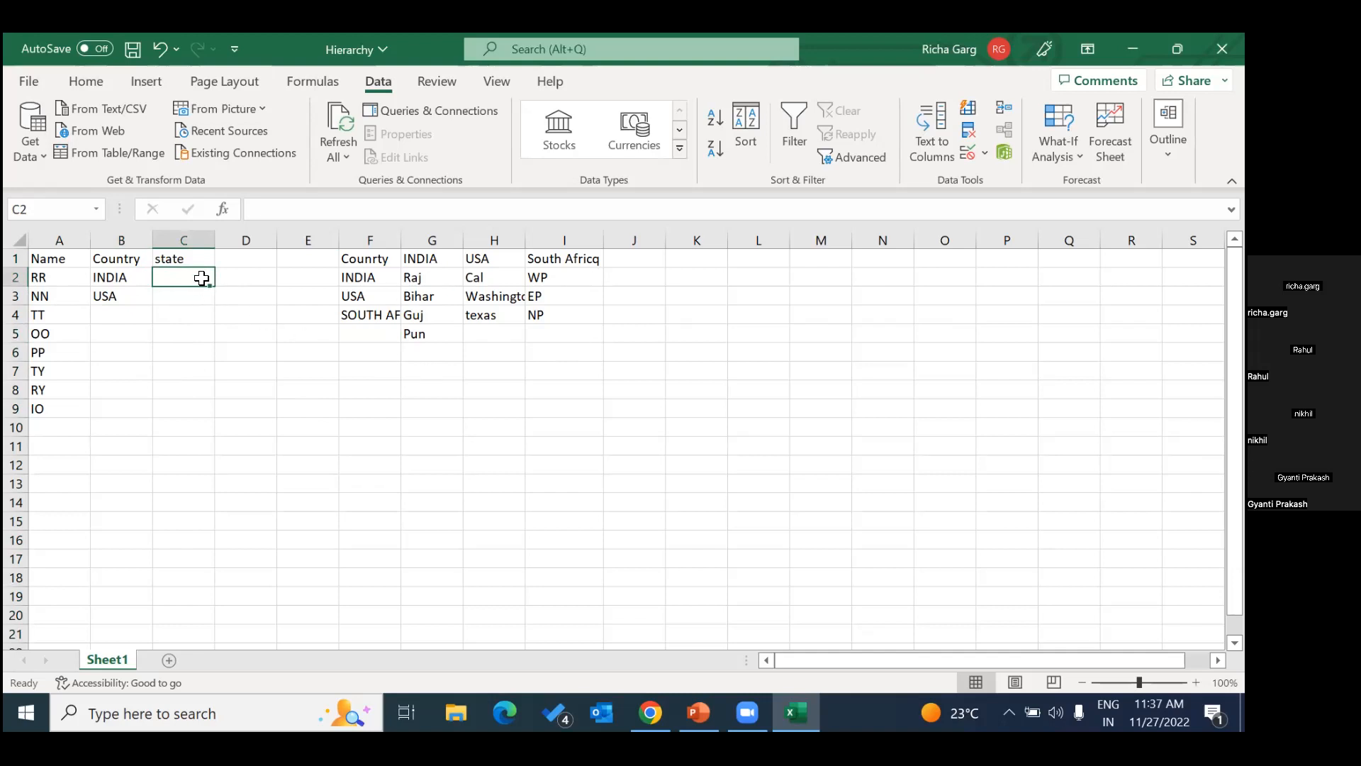
{"action": "left_click_drag", "start_coordinate": [418, 280], "coordinate": [424, 326]}
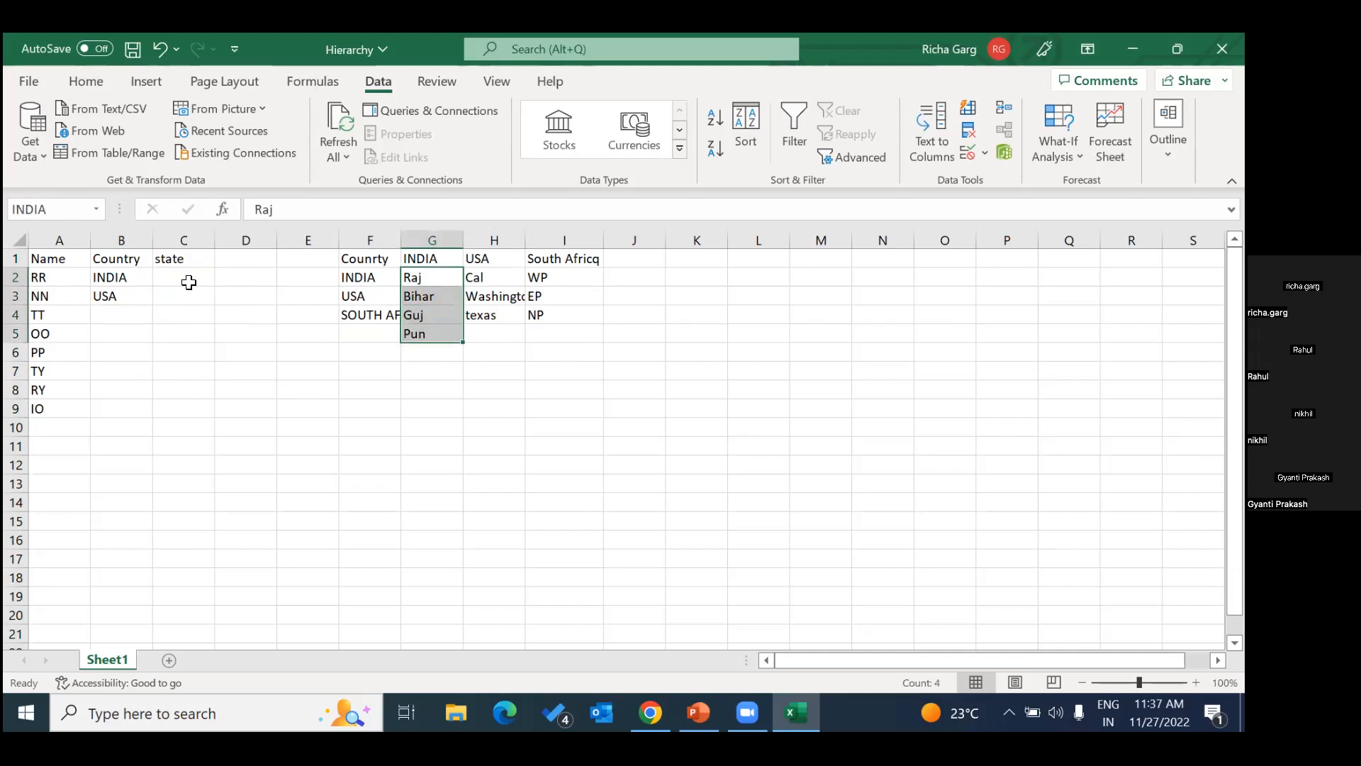
{"action": "left_click", "coordinate": [190, 280]}
Apply list data validation to the whole state column C with the source =indirect(B1), accepting the source error warning.
{"action": "left_click", "coordinate": [185, 242]}
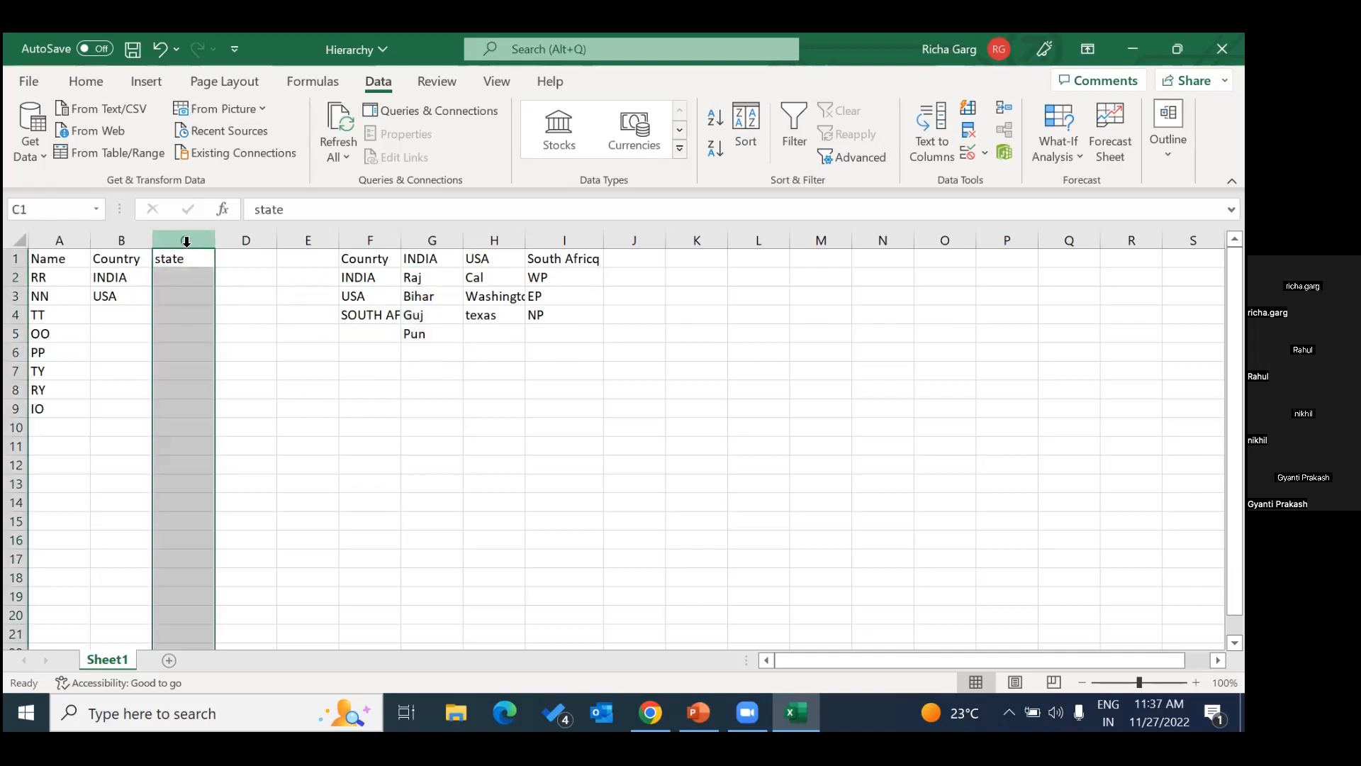
{"action": "left_click", "coordinate": [986, 153]}
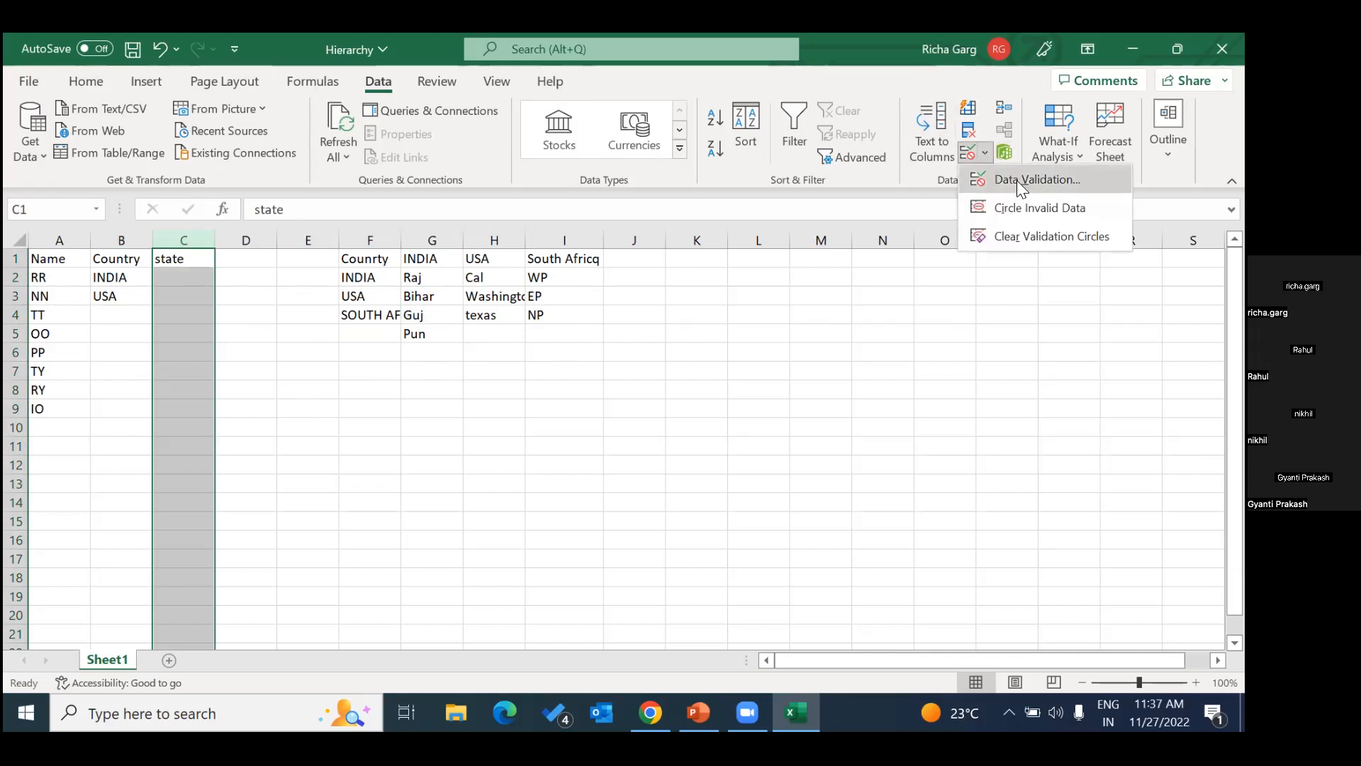
{"action": "left_click", "coordinate": [1021, 184]}
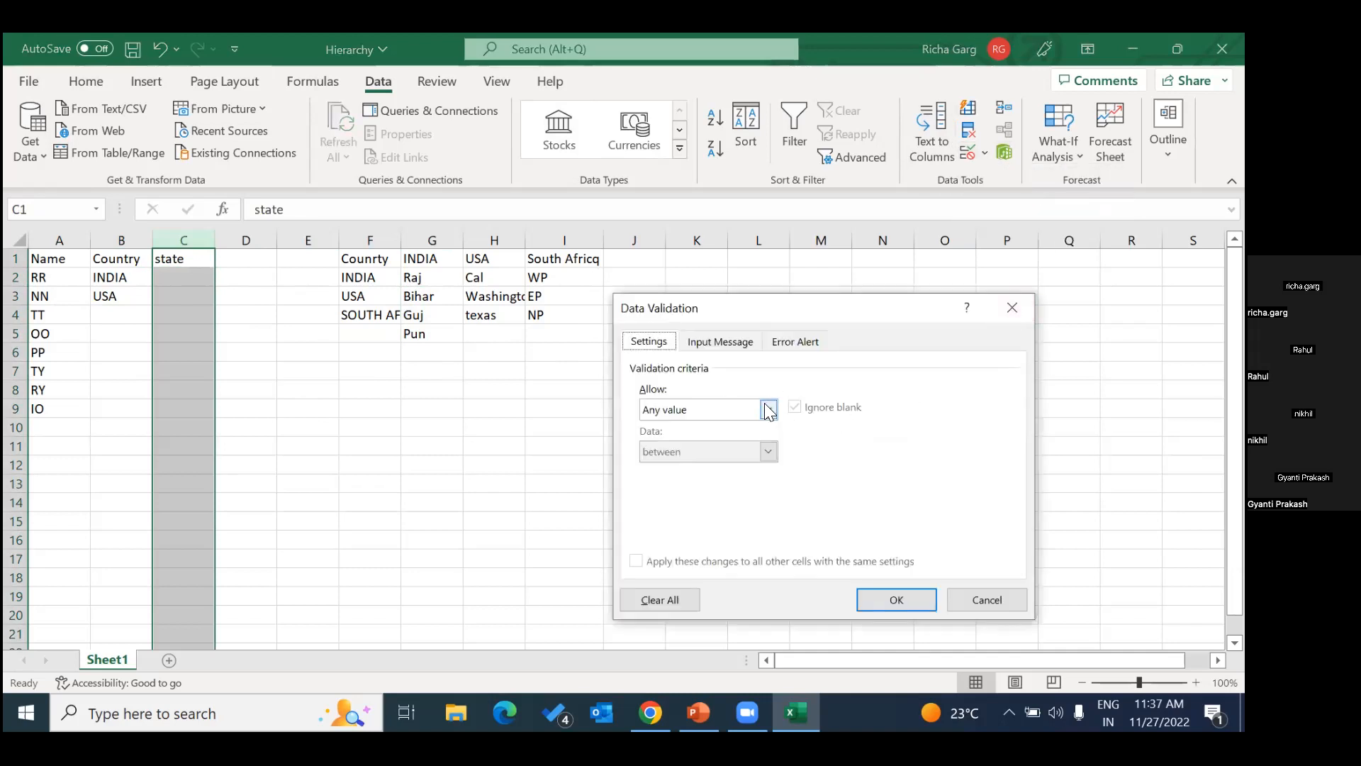
{"action": "left_click", "coordinate": [768, 409]}
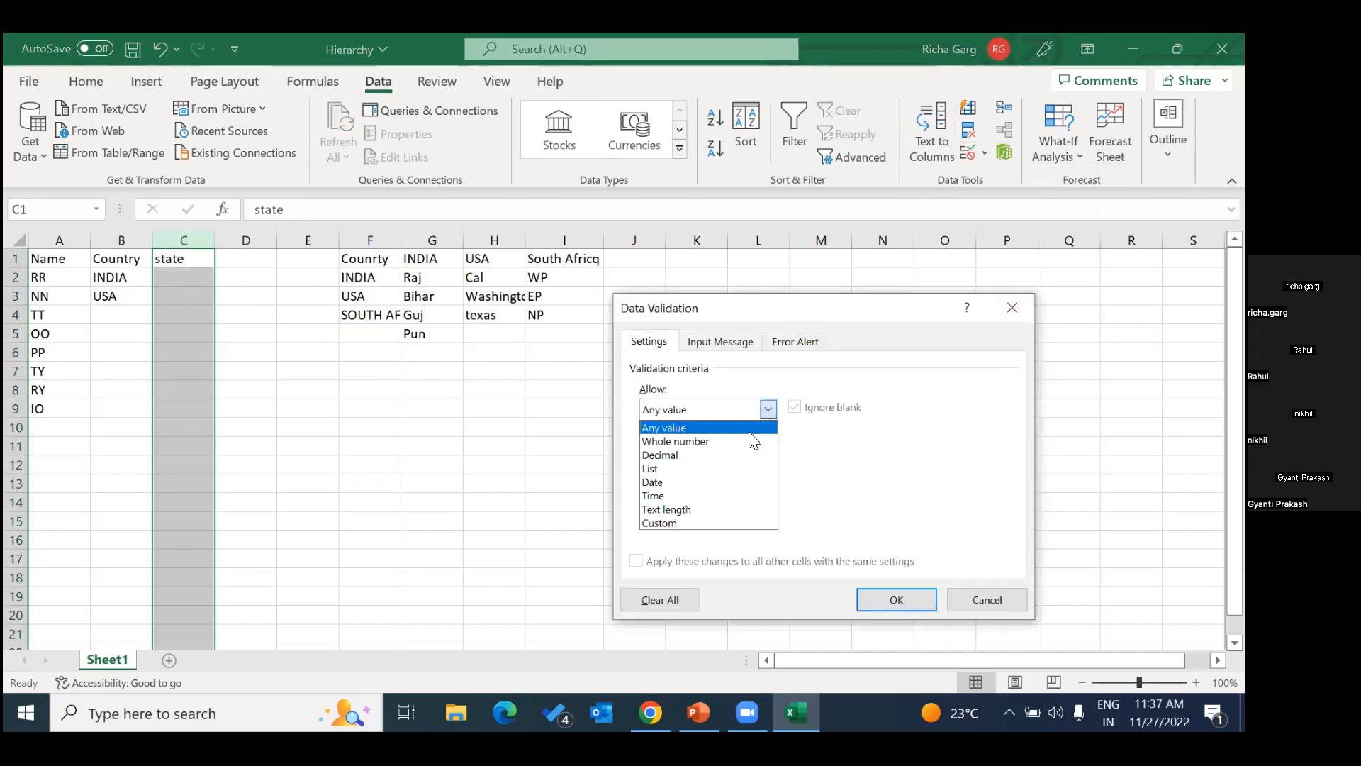
{"action": "left_click", "coordinate": [723, 468]}
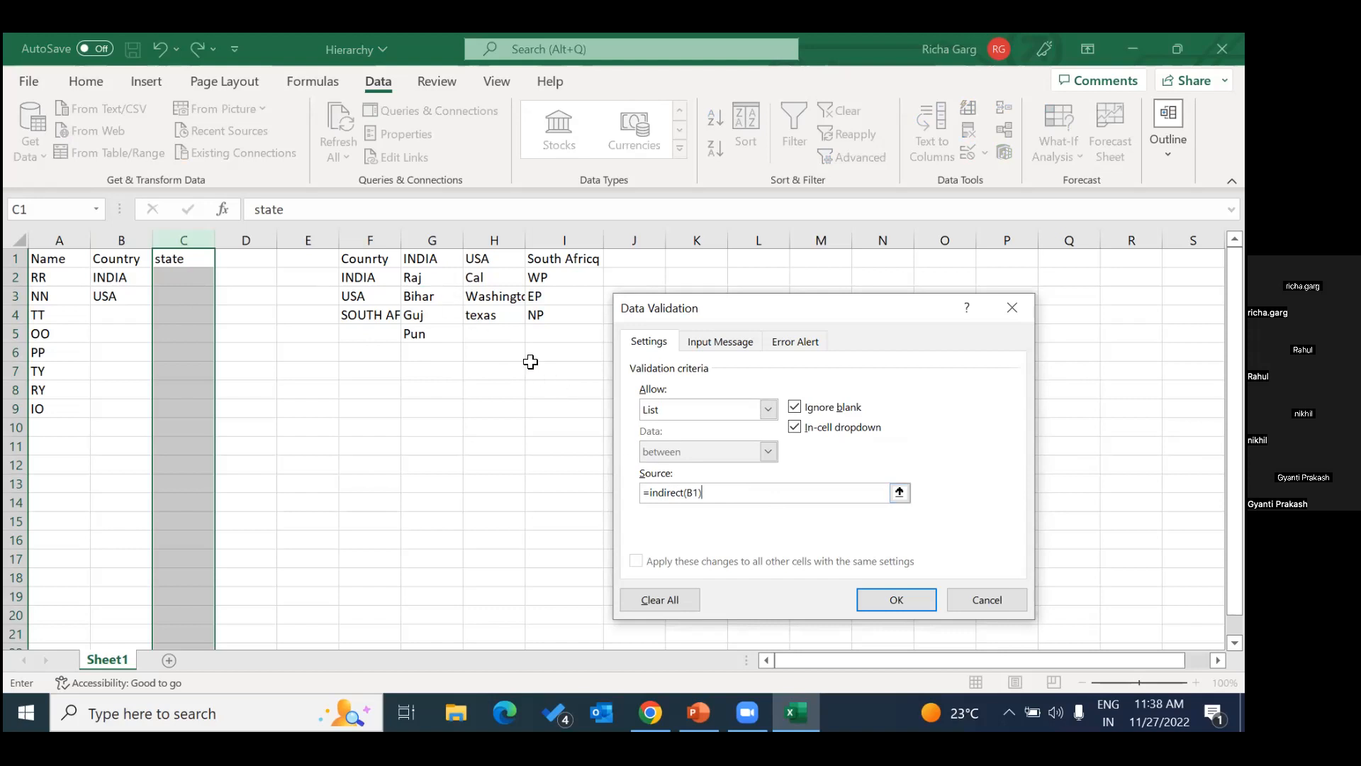
{"action": "left_click", "coordinate": [896, 609]}
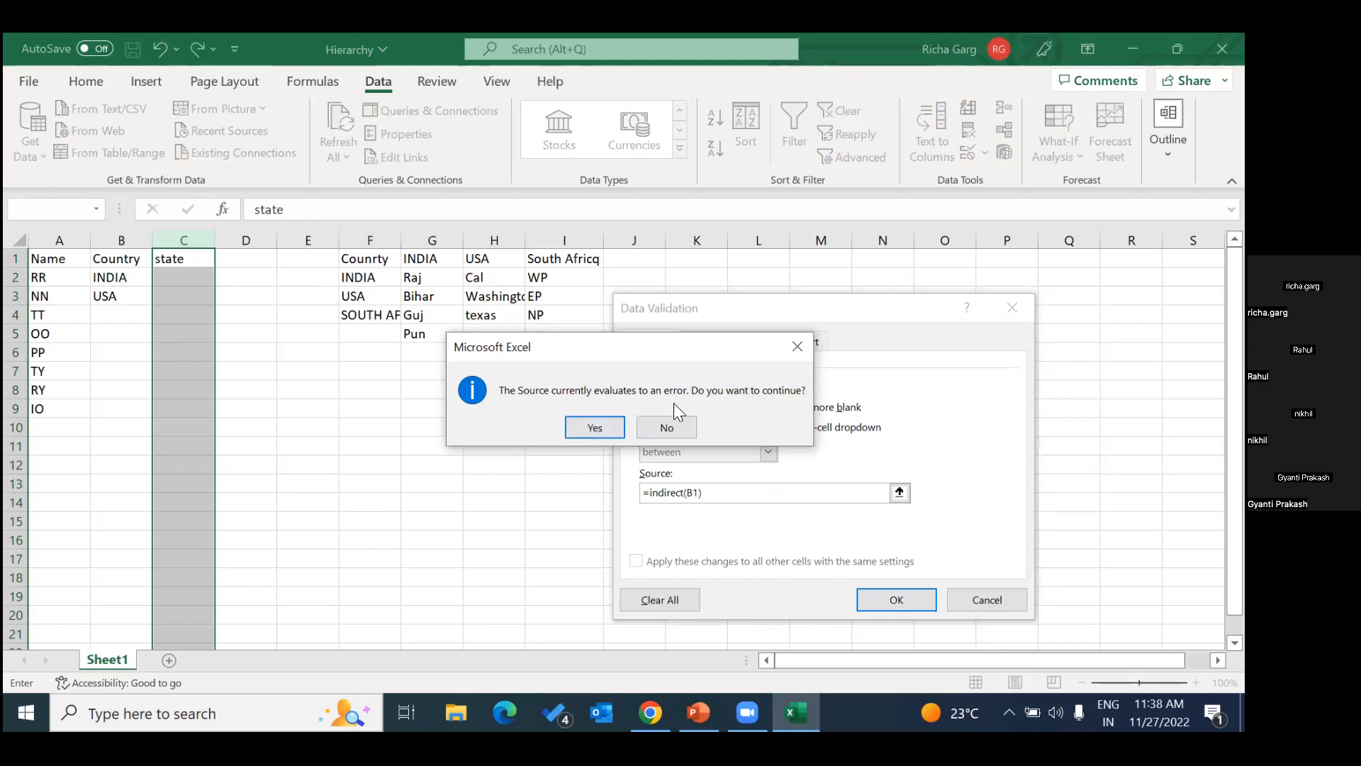
{"action": "left_click", "coordinate": [601, 422]}
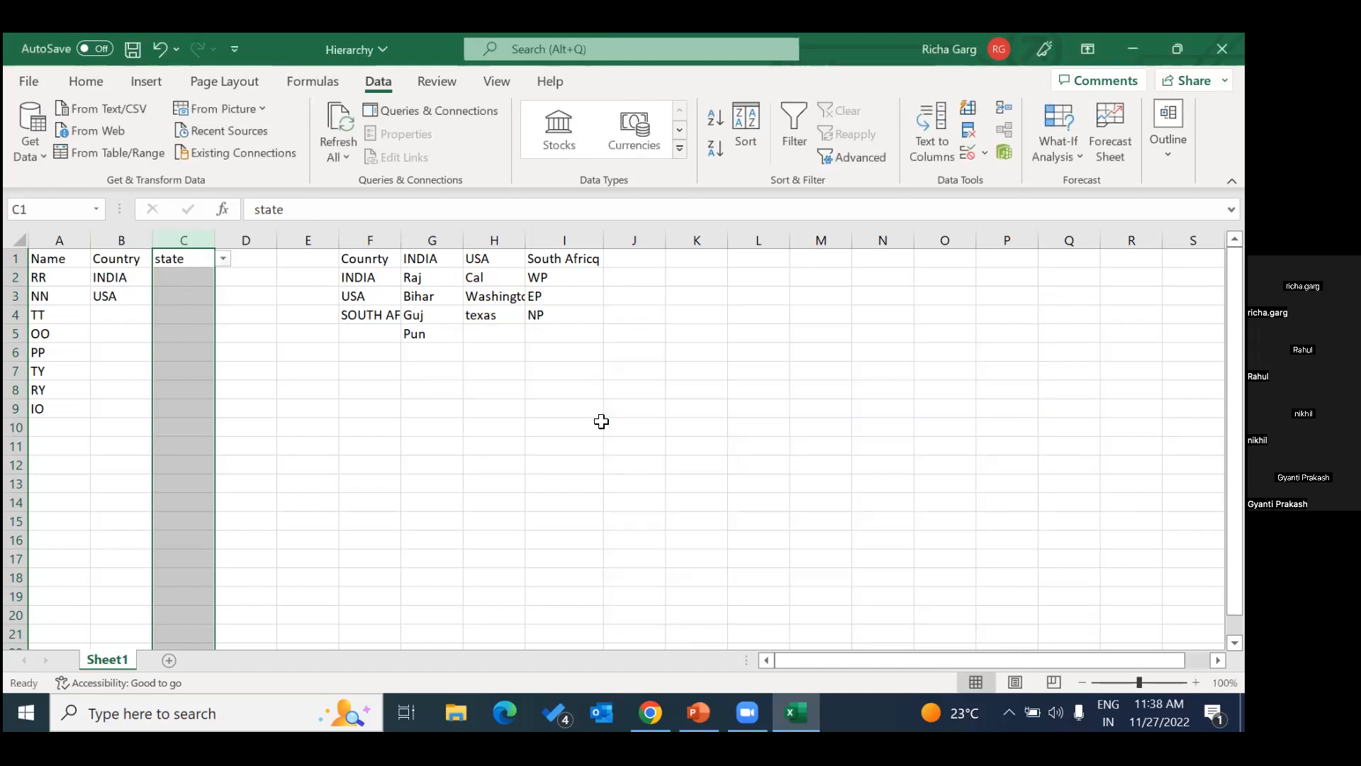
Check the state choices offered for INDIA in C2 and choose Raj.
{"action": "left_click", "coordinate": [244, 276]}
{"action": "left_click", "coordinate": [182, 275]}
{"action": "left_click", "coordinate": [222, 278]}
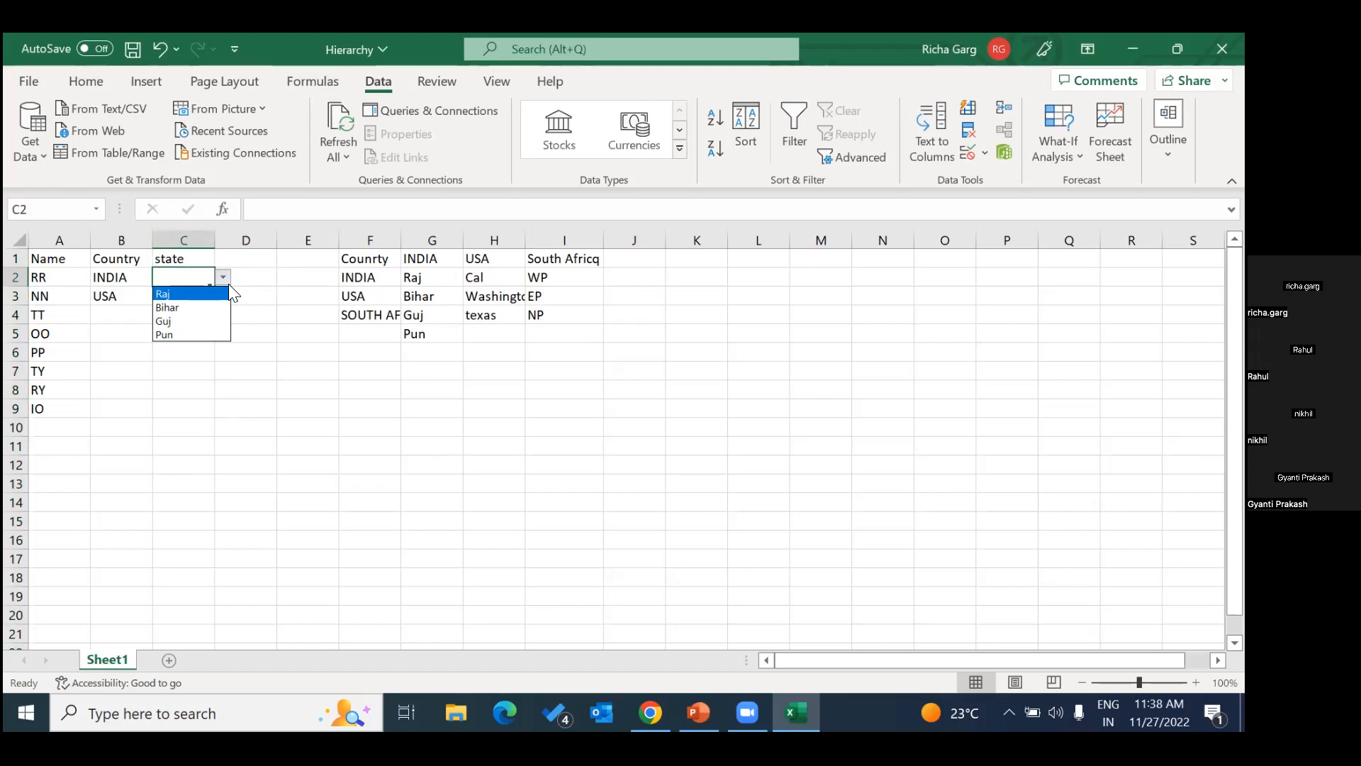
{"action": "left_click", "coordinate": [110, 279]}
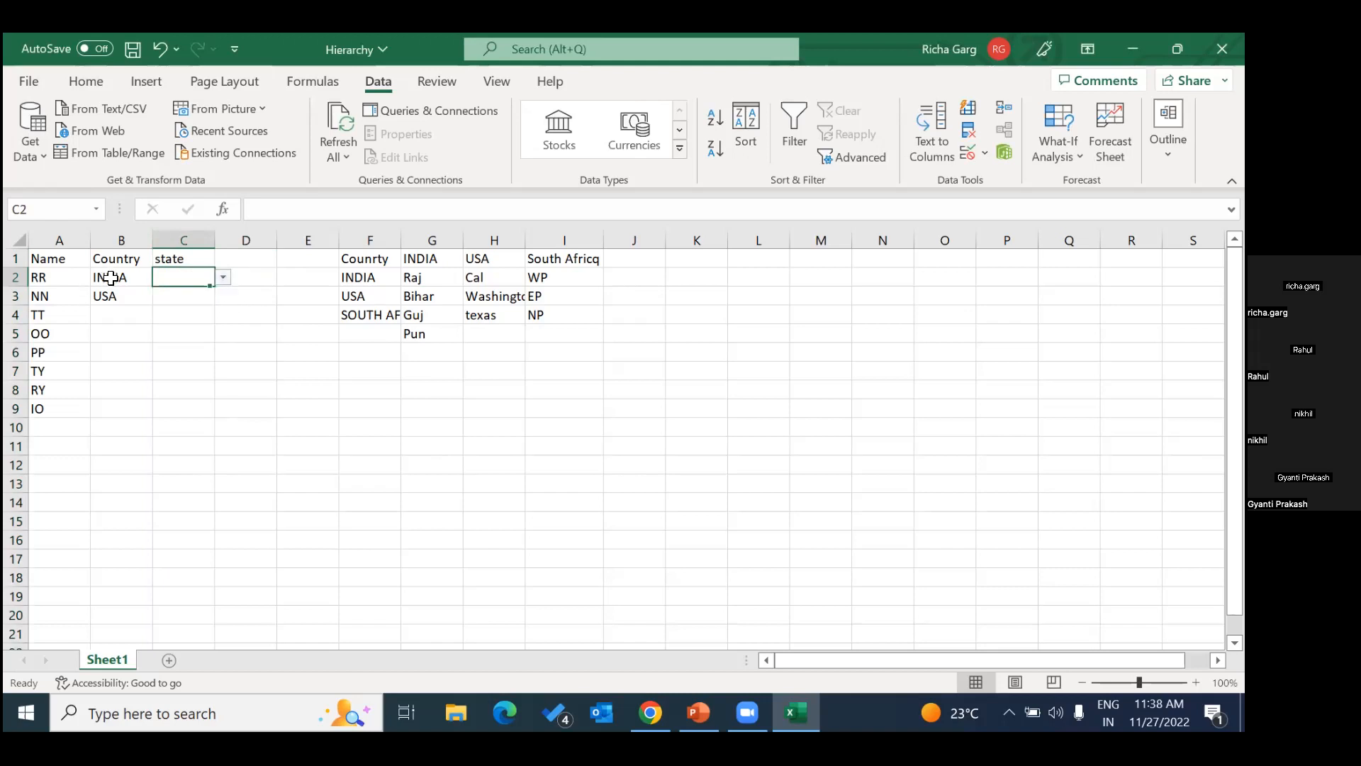
{"action": "left_click", "coordinate": [110, 279]}
{"action": "left_click", "coordinate": [178, 277]}
{"action": "left_click", "coordinate": [222, 278]}
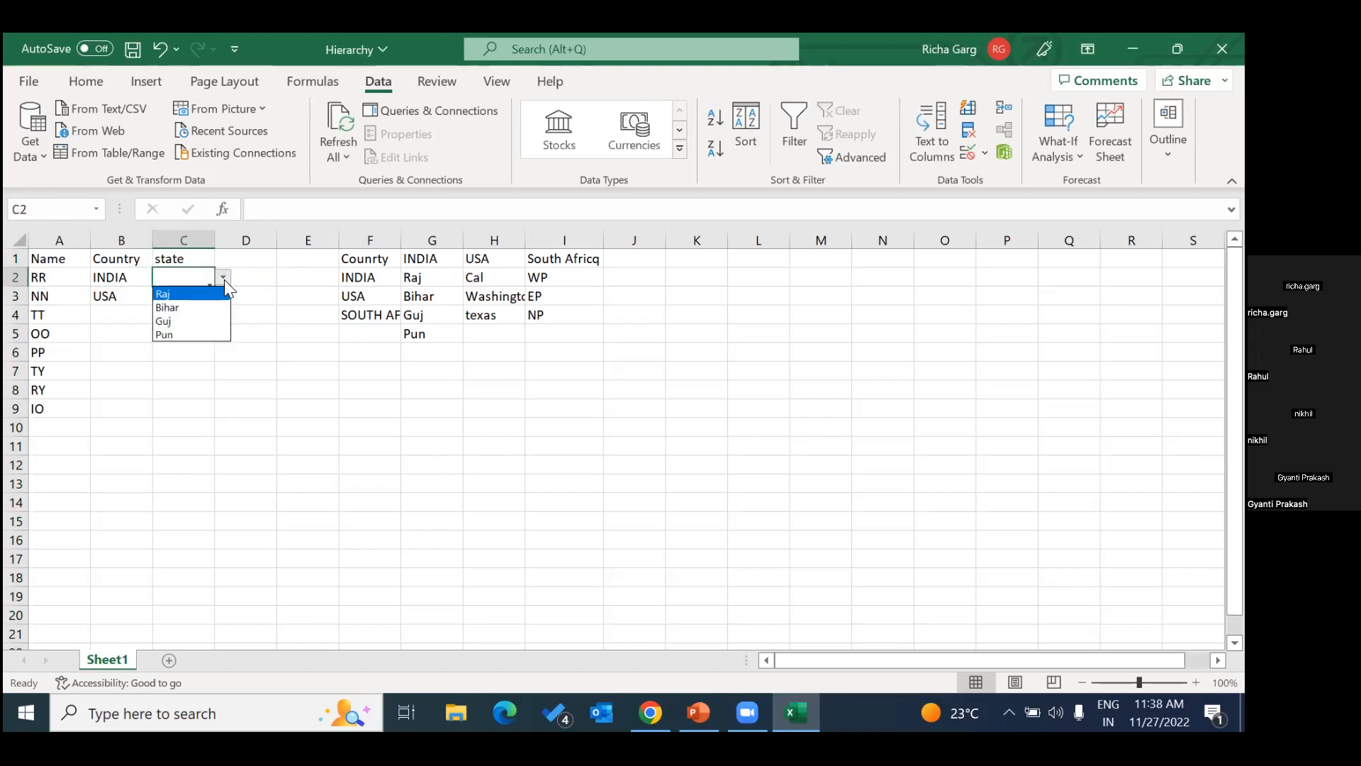
{"action": "left_click", "coordinate": [168, 294]}
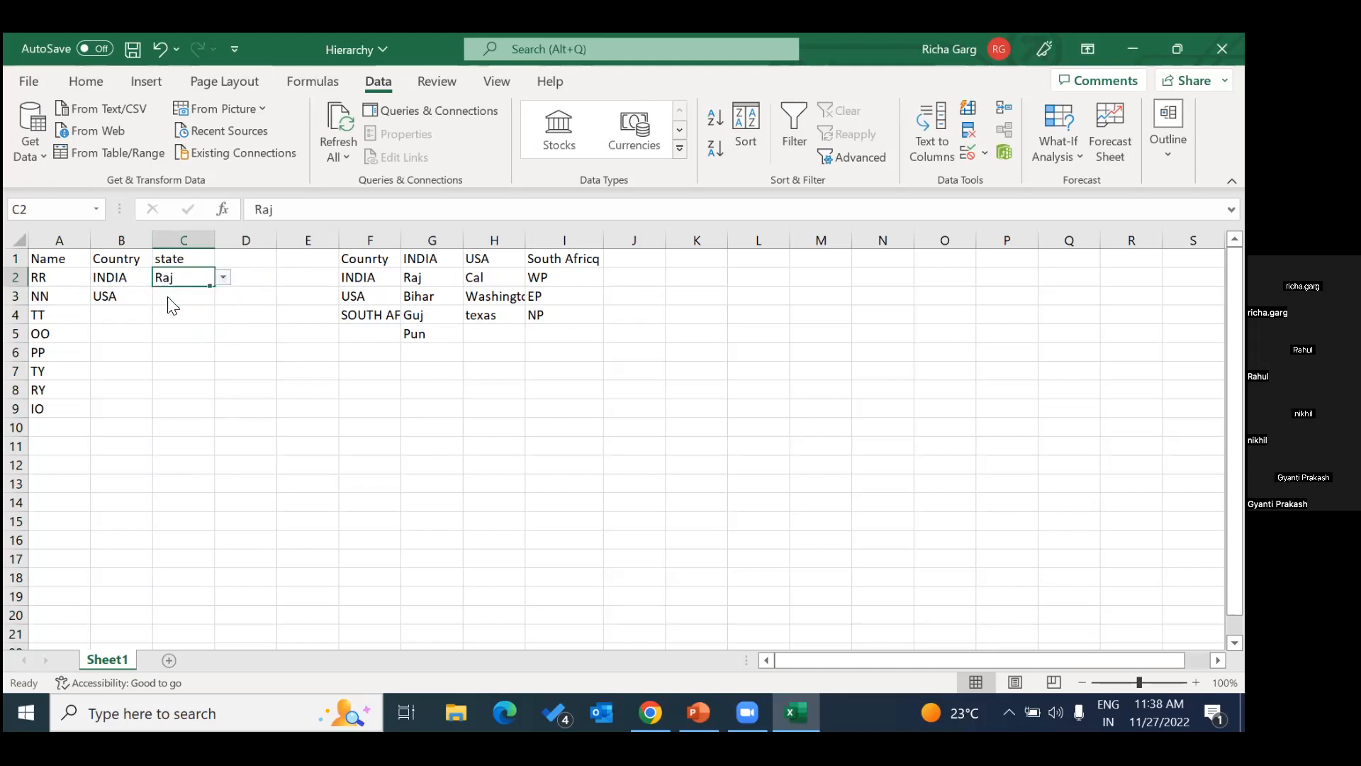
Check the state choices offered for USA in C3, leaving the cell blank.
{"action": "left_click", "coordinate": [105, 293]}
{"action": "left_click", "coordinate": [190, 295]}
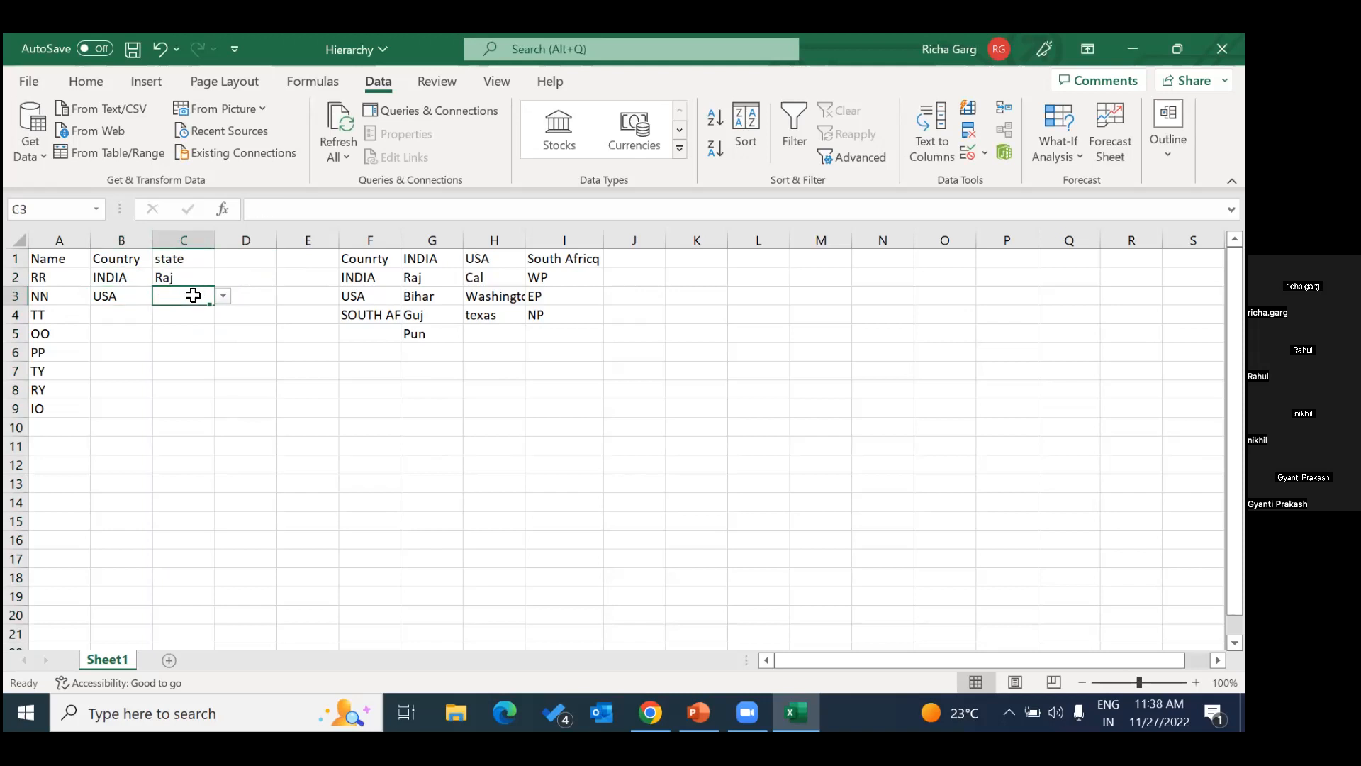
{"action": "left_click", "coordinate": [223, 296]}
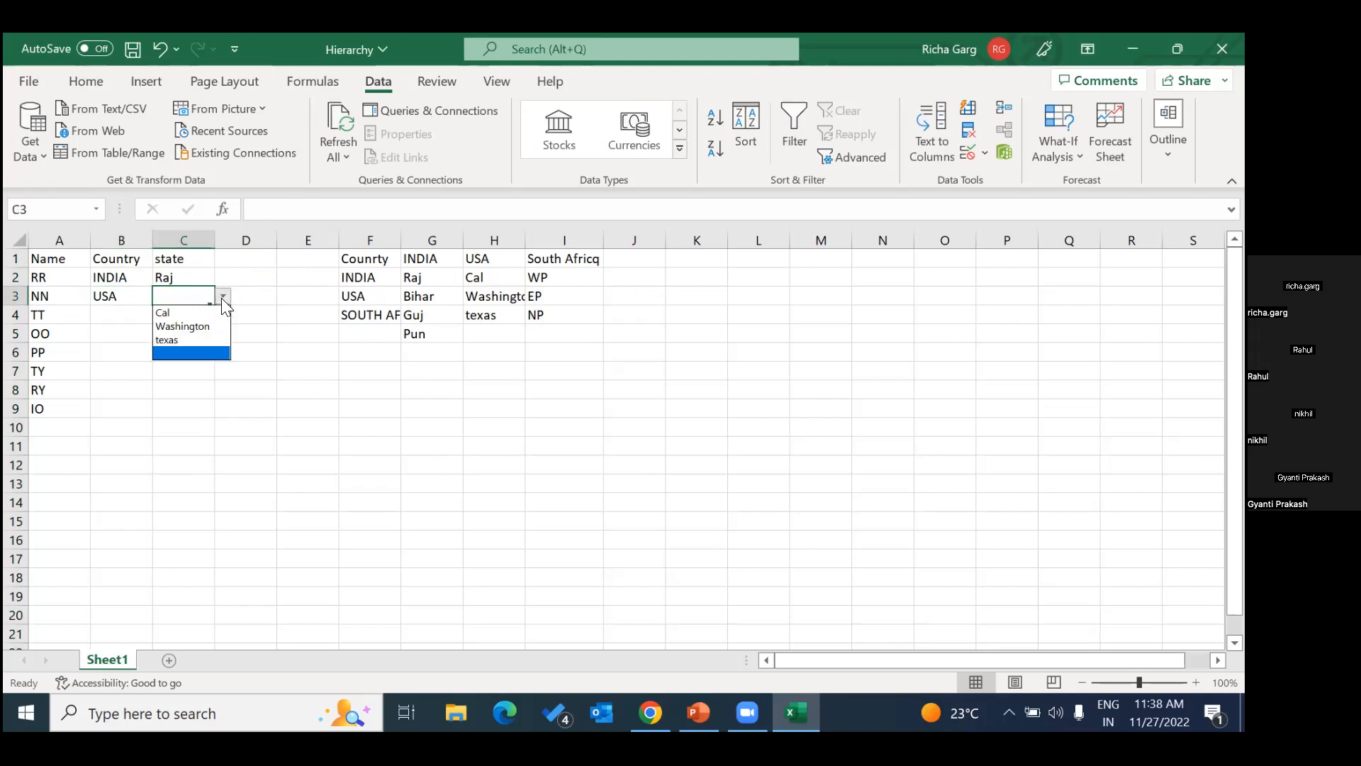
{"action": "left_click", "coordinate": [192, 353]}
Choose SOUTH AFRICA in B4 from the country dropdown.
{"action": "left_click", "coordinate": [110, 315]}
{"action": "type", "text": "So"}
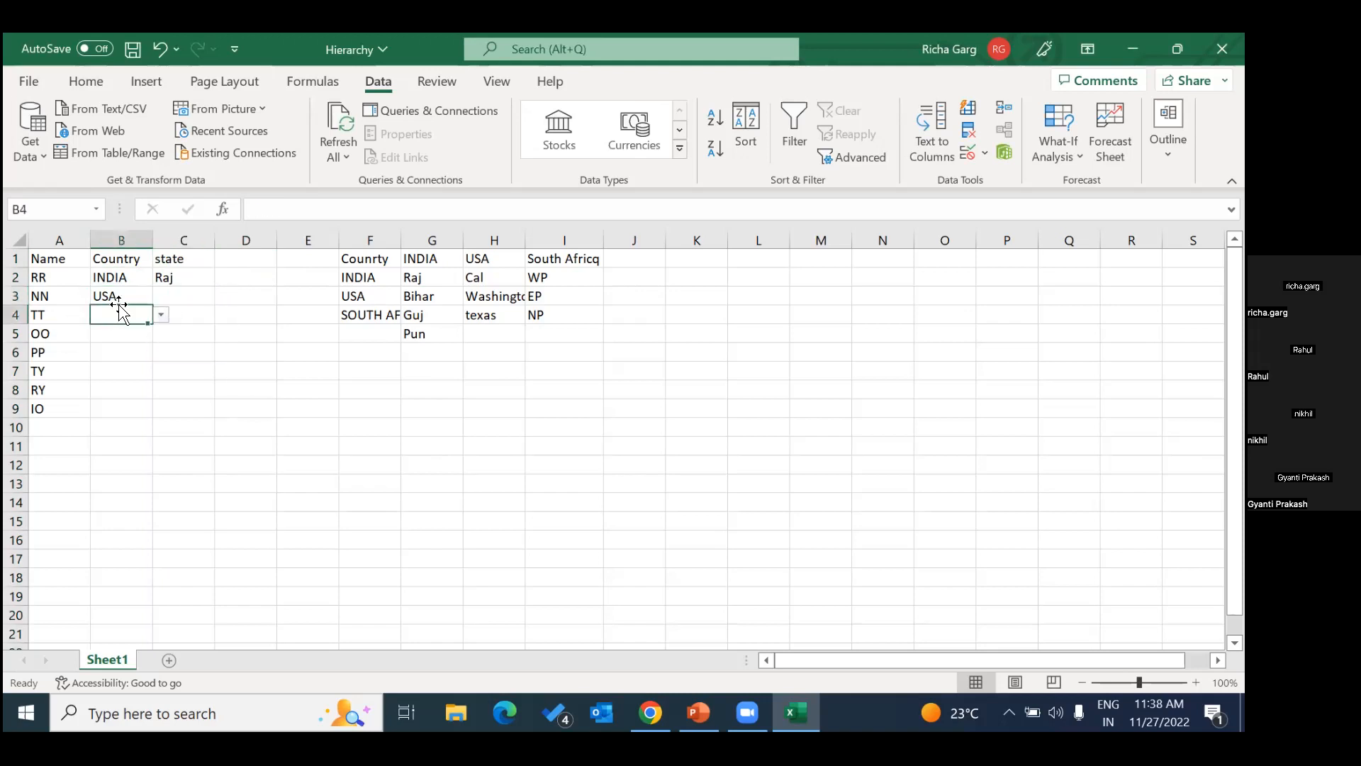
{"action": "type", "text": "u"}
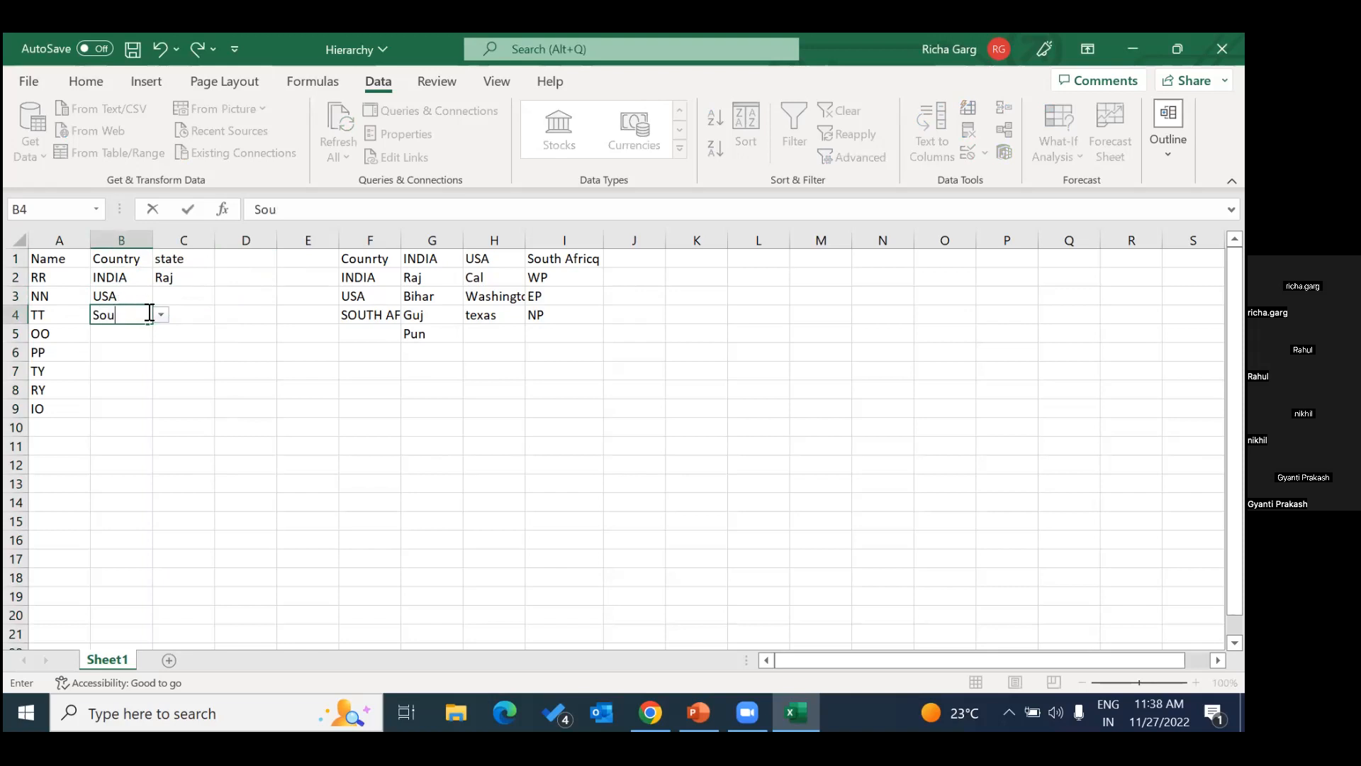
{"action": "left_click", "coordinate": [162, 315]}
{"action": "left_click", "coordinate": [132, 360]}
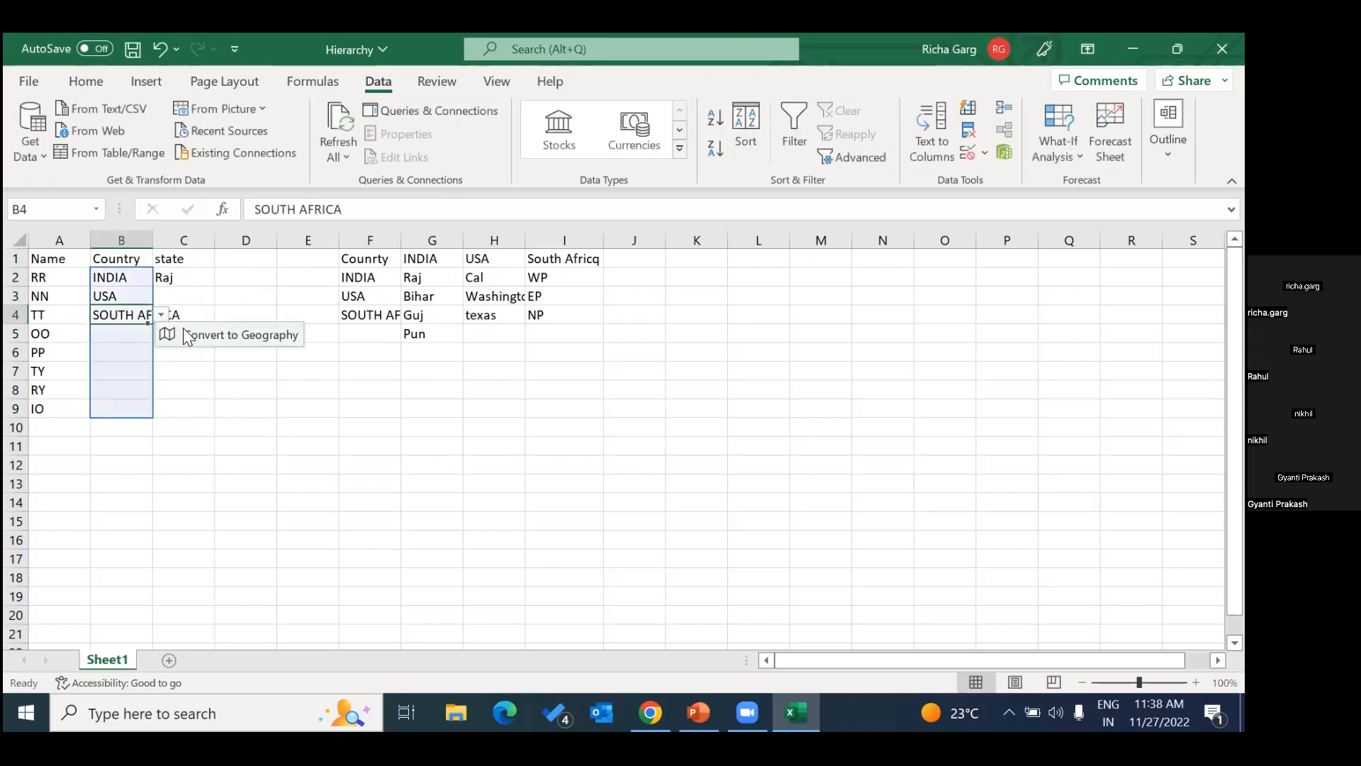
Try the state dropdown in C4 for SOUTH AFRICA.
{"action": "left_click", "coordinate": [195, 315]}
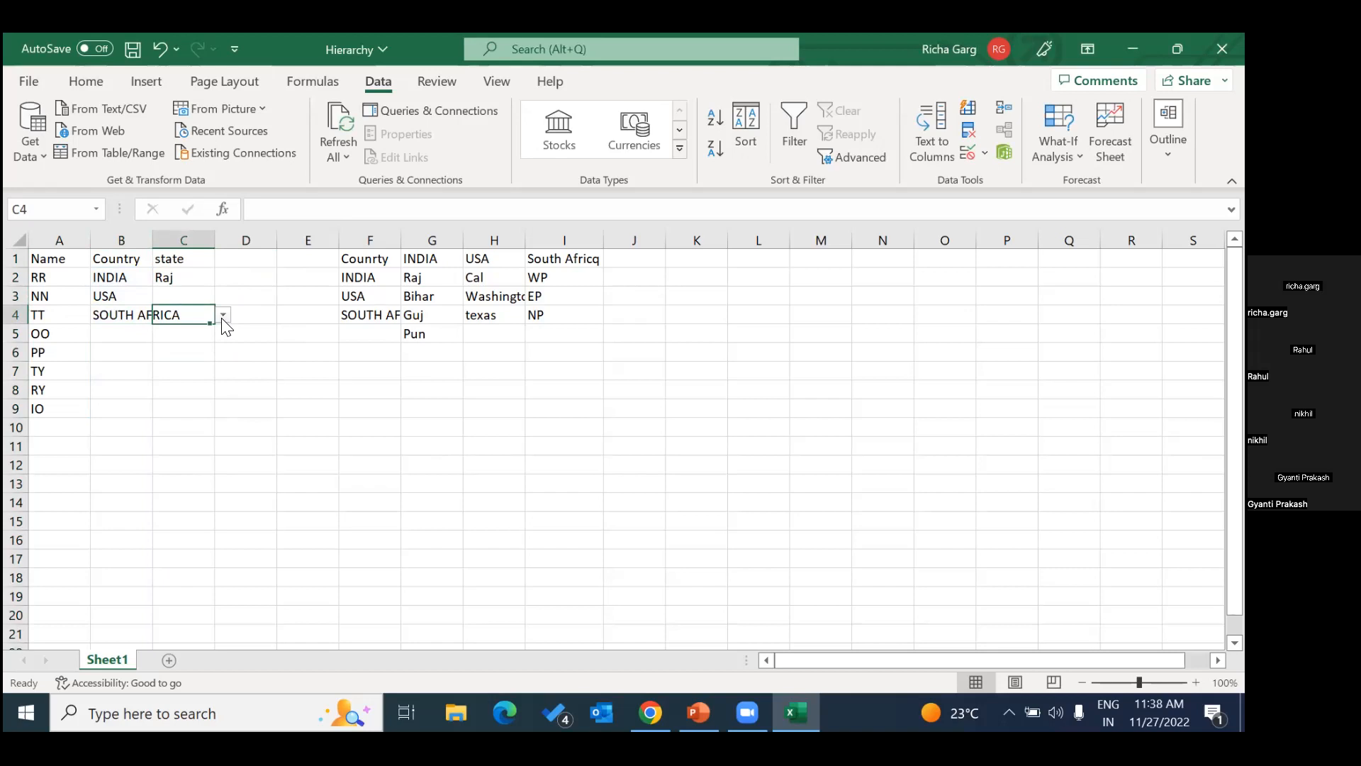
{"action": "left_click", "coordinate": [211, 389]}
{"action": "left_click", "coordinate": [168, 359]}
{"action": "left_click", "coordinate": [176, 316]}
Widen columns C and F, and compare the spelling of the country in F4 with the list header in I1.
{"action": "left_click_drag", "start_coordinate": [211, 239], "coordinate": [234, 239]}
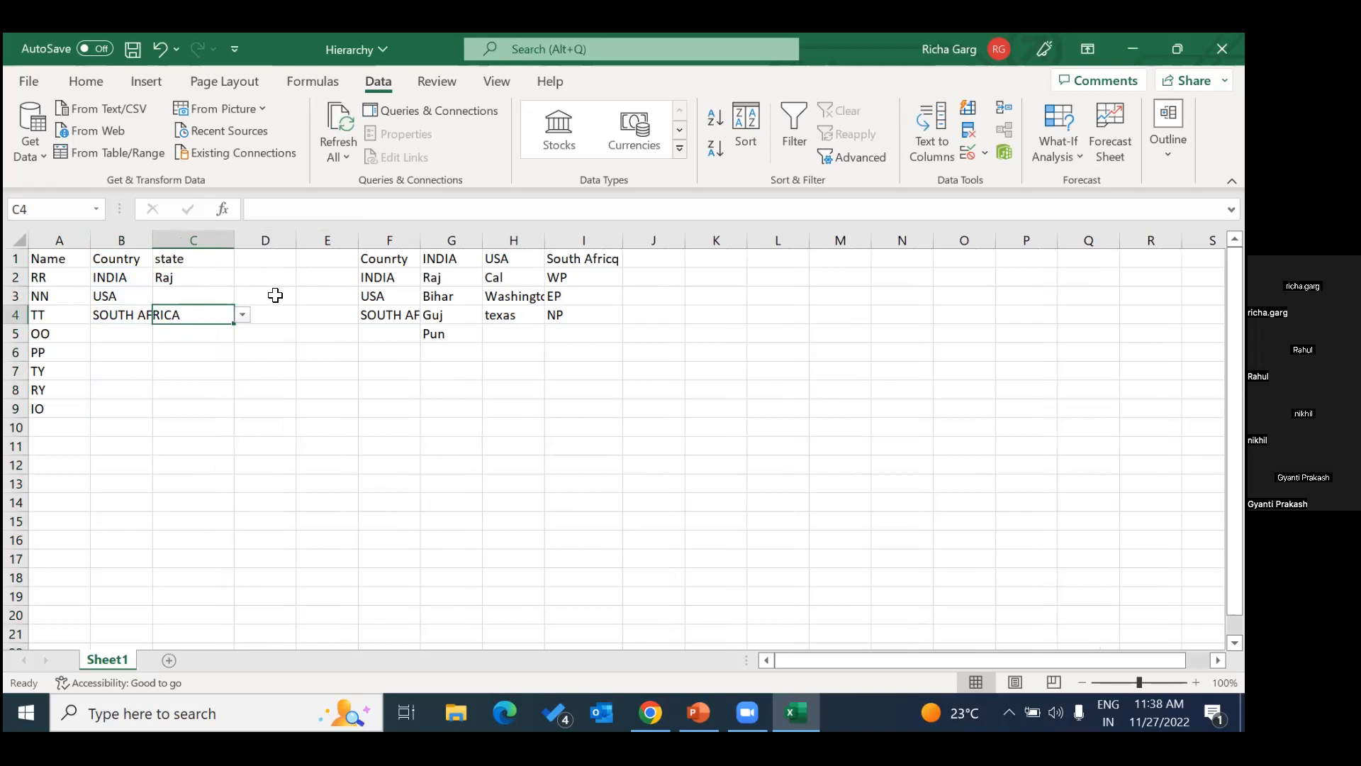
{"action": "left_click", "coordinate": [607, 261]}
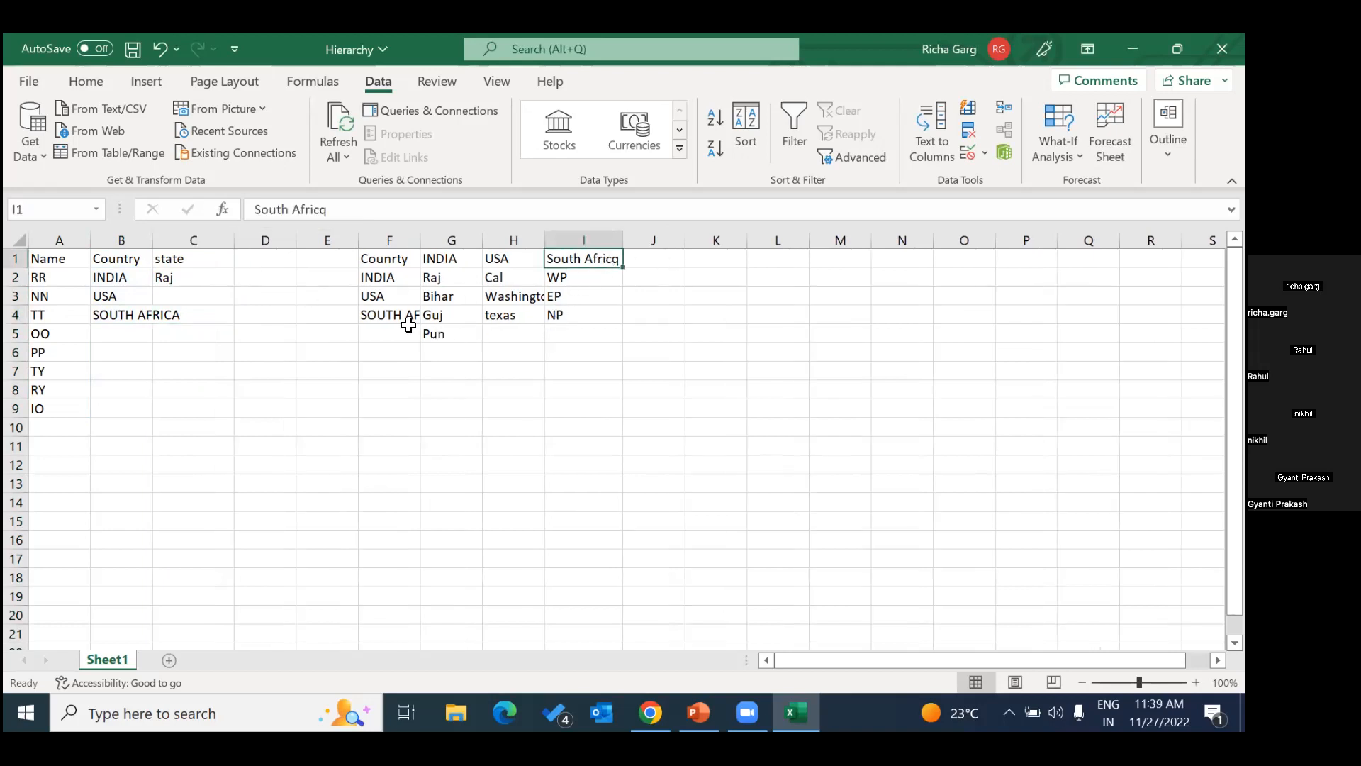
{"action": "left_click", "coordinate": [382, 320]}
{"action": "left_click_drag", "start_coordinate": [429, 240], "coordinate": [458, 245]}
{"action": "left_click", "coordinate": [641, 263]}
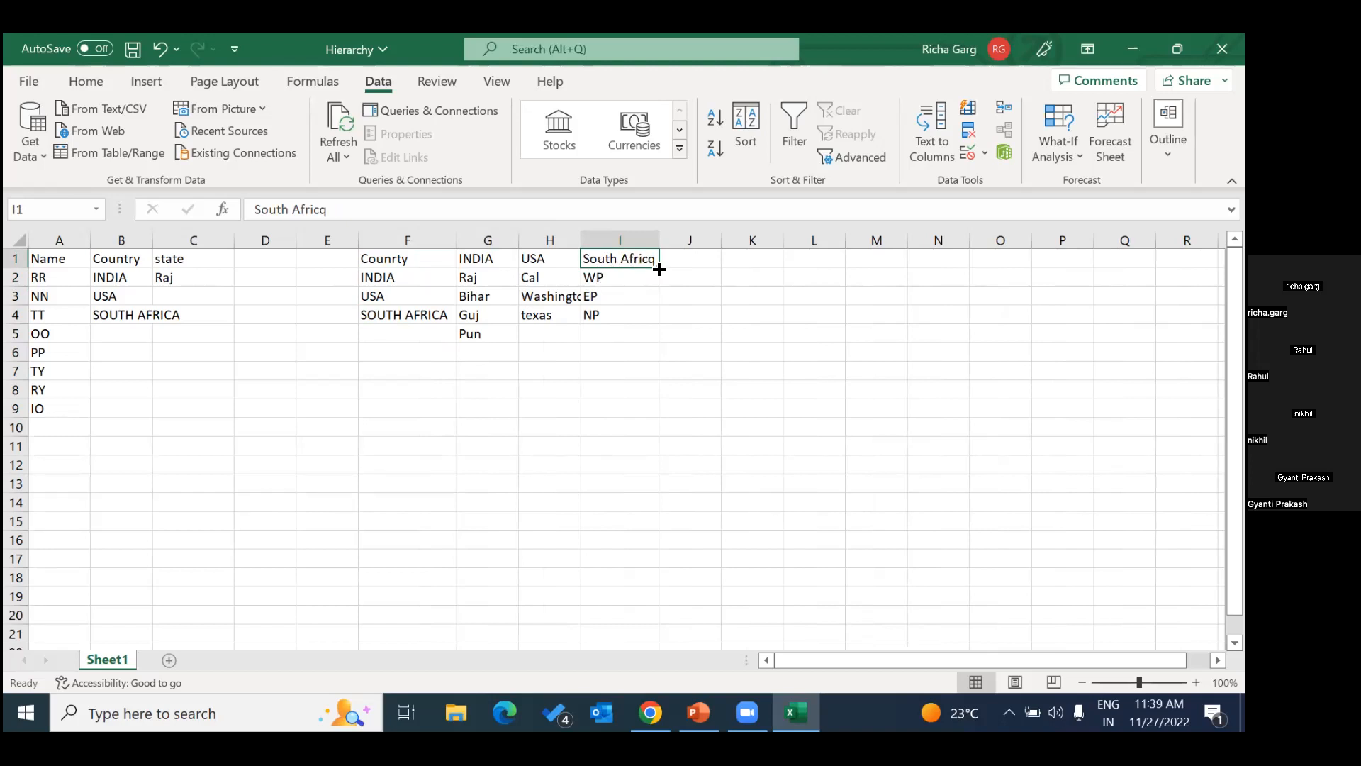
Go to the South_Africq named range and compare its name with the country entries in B4 and F4.
{"action": "left_click", "coordinate": [95, 208]}
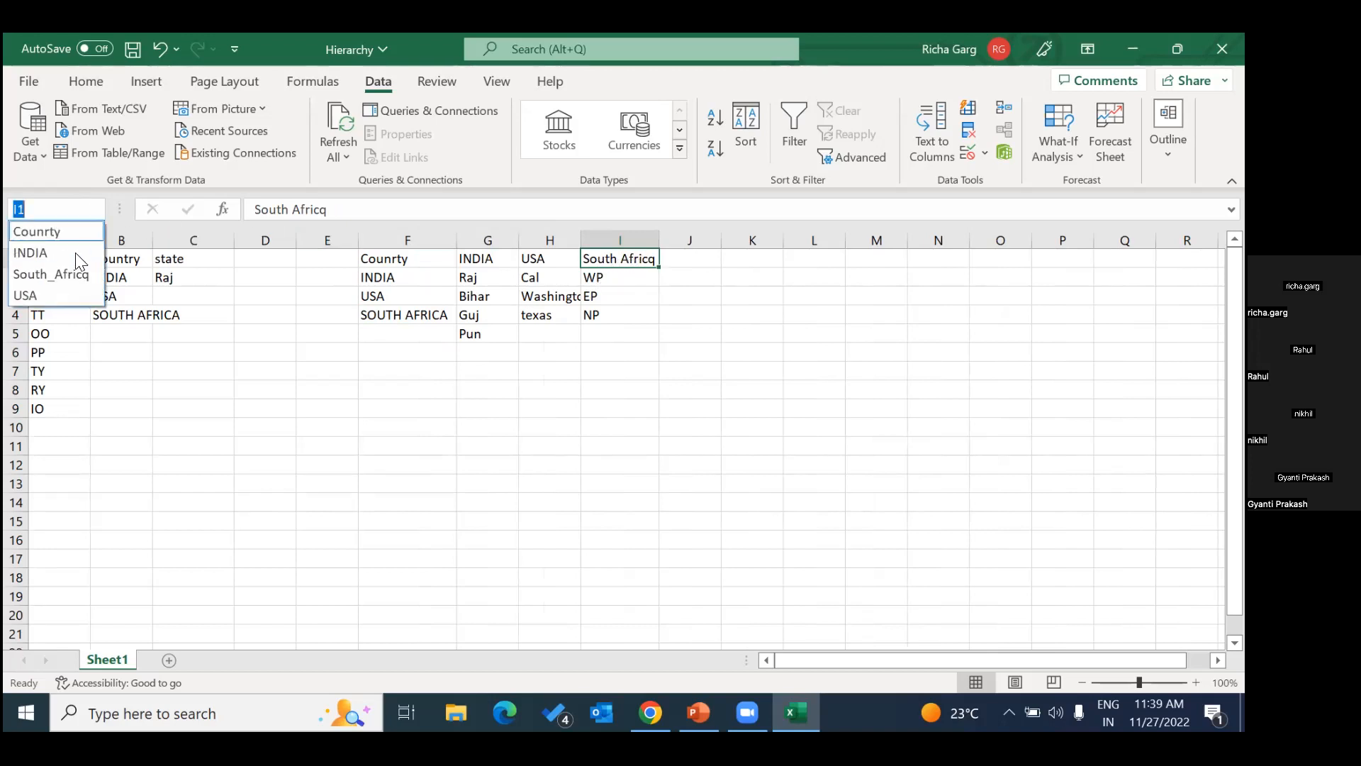
{"action": "left_click", "coordinate": [56, 280]}
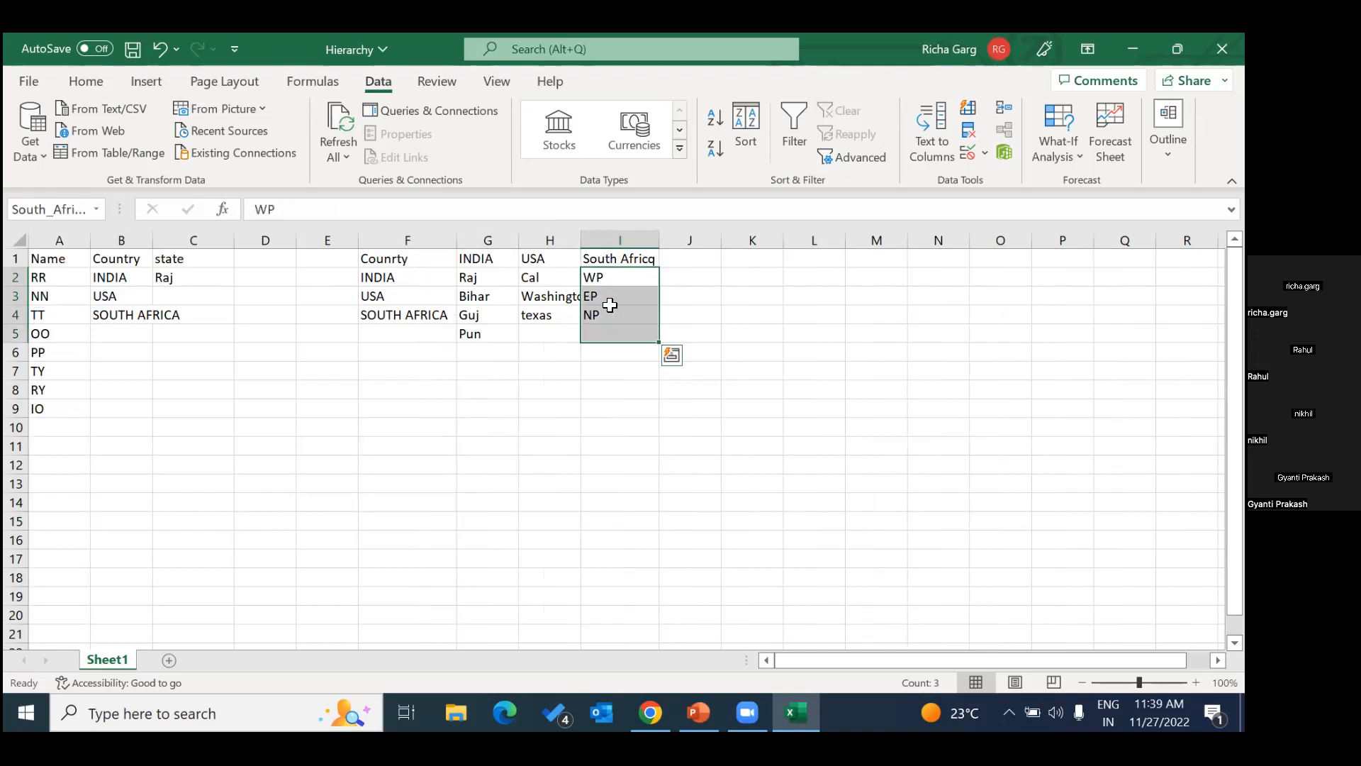
{"action": "left_click", "coordinate": [133, 319]}
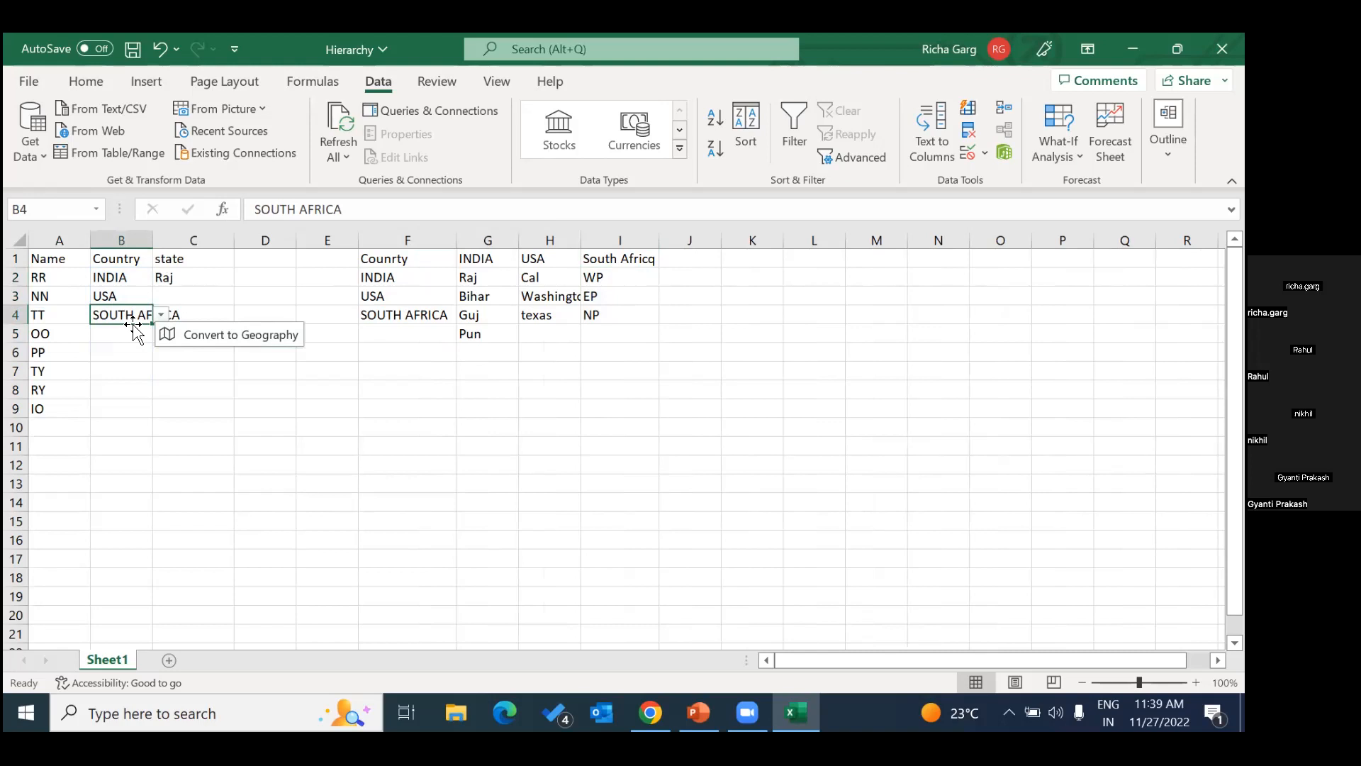
{"action": "left_click_drag", "start_coordinate": [134, 324], "coordinate": [186, 319]}
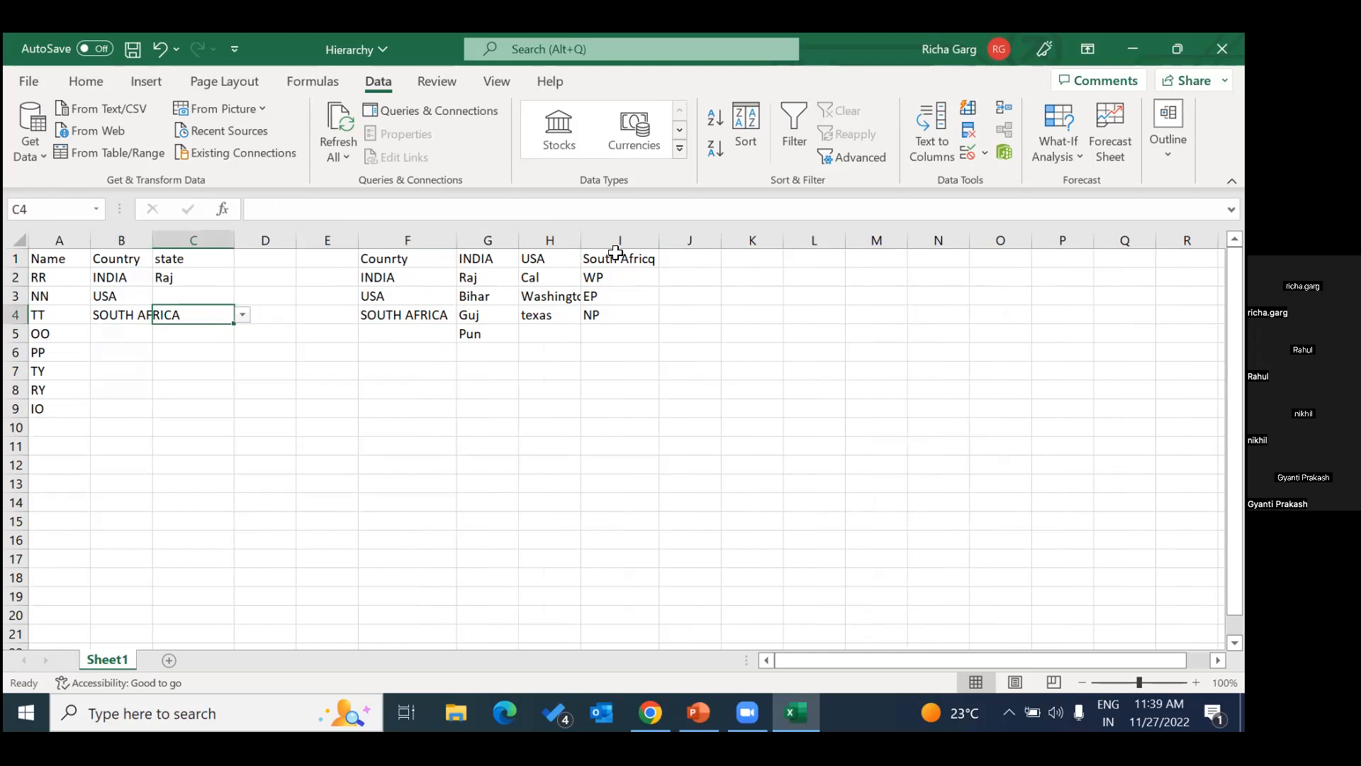
{"action": "left_click", "coordinate": [425, 315]}
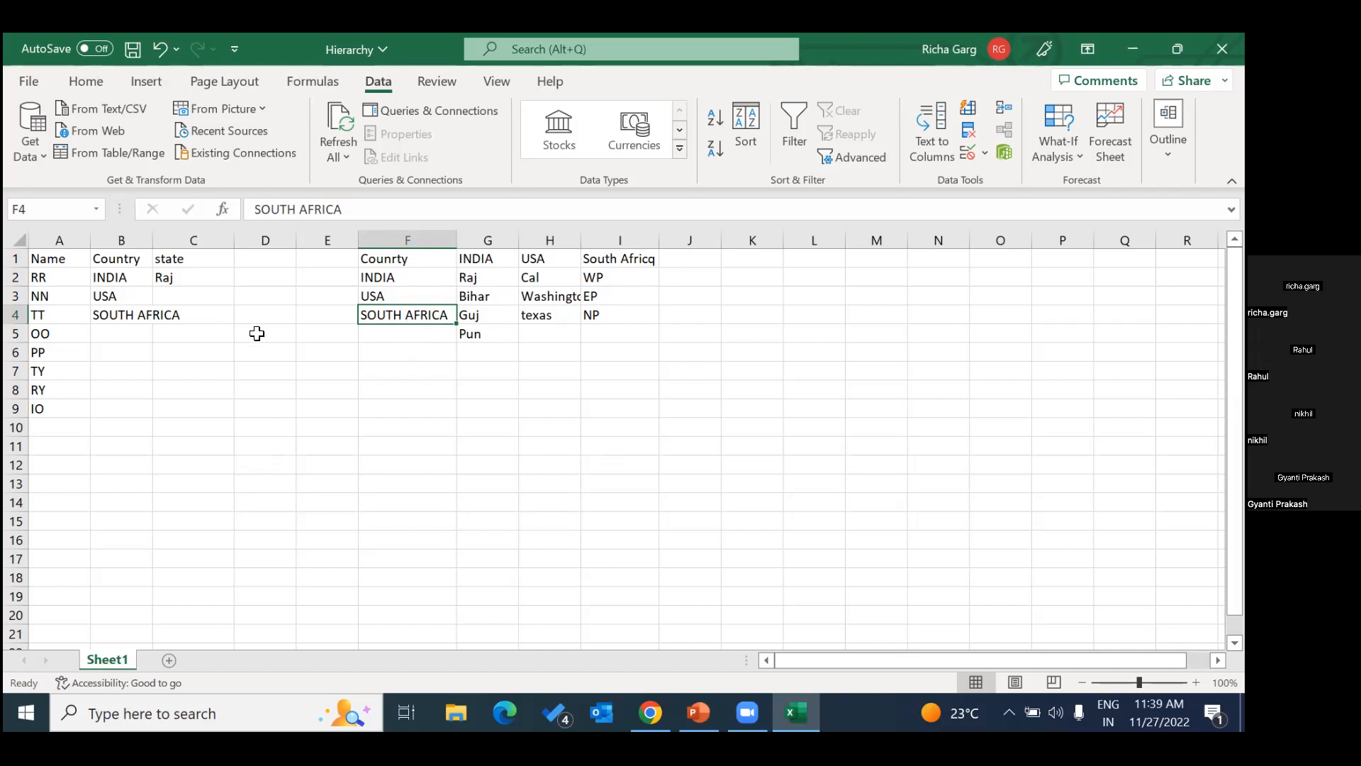
Choose Washington as the state in C3 and check the state choices offered for INDIA in C2.
{"action": "left_click", "coordinate": [207, 295]}
{"action": "left_click", "coordinate": [242, 296]}
{"action": "left_click", "coordinate": [208, 326]}
{"action": "left_click", "coordinate": [189, 315]}
{"action": "left_click", "coordinate": [218, 282]}
{"action": "left_click", "coordinate": [242, 277]}
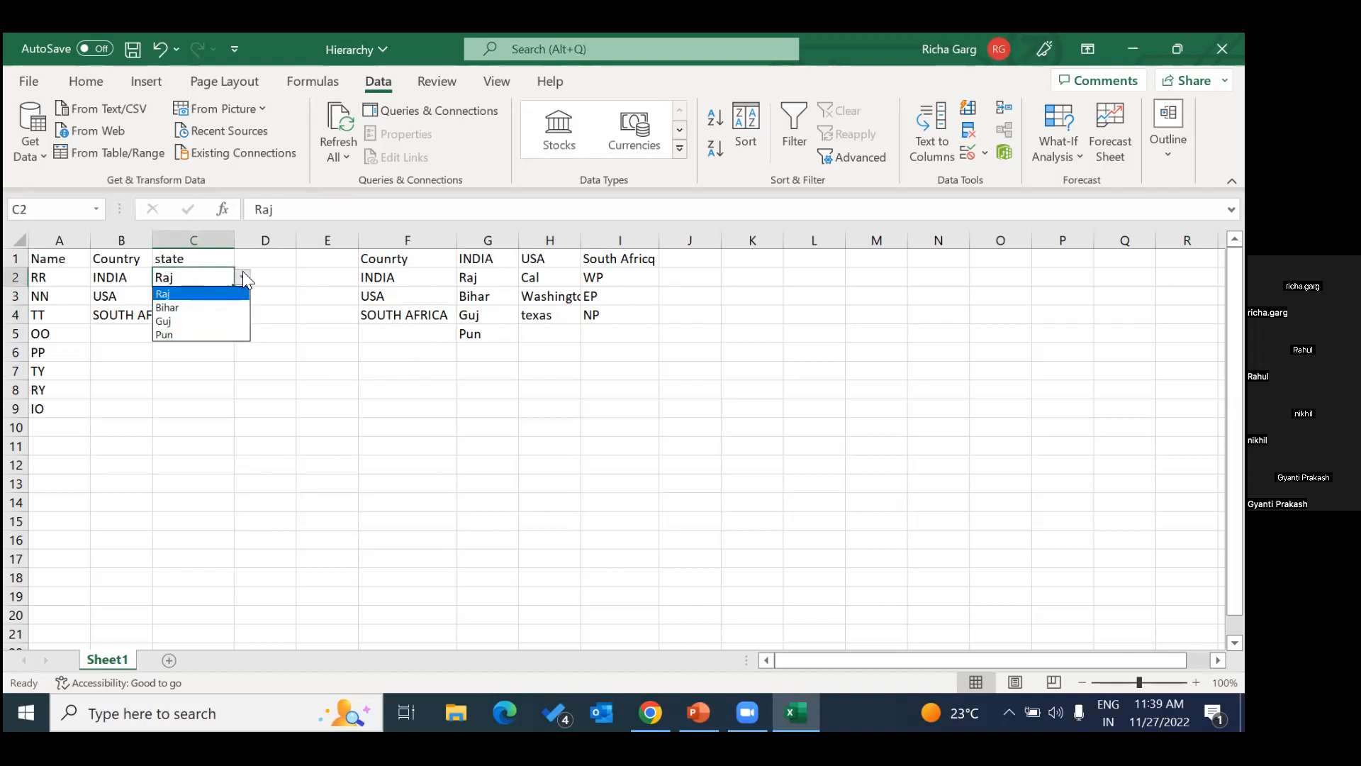
{"action": "left_click", "coordinate": [310, 303]}
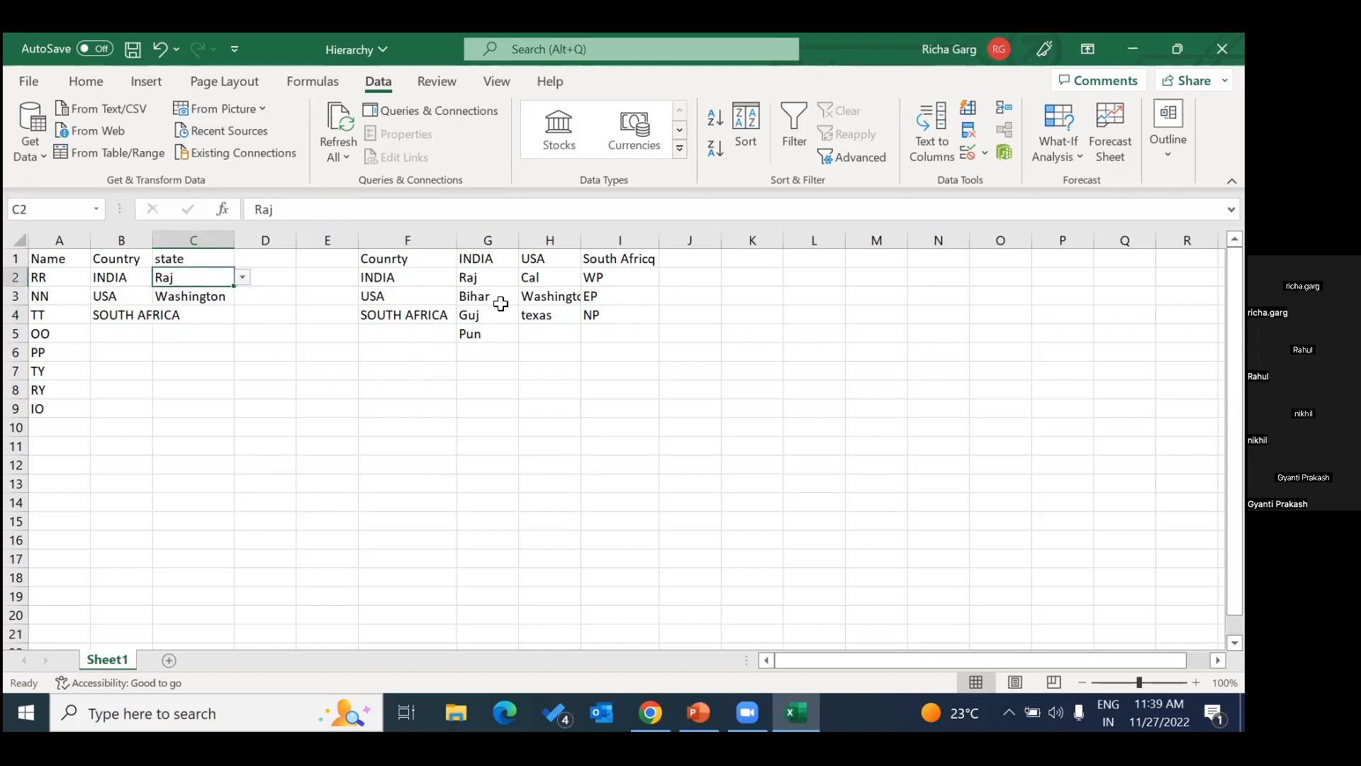
Compare the I1 header and the defined names with the SOUTH AFRICA entry in B4.
{"action": "left_click", "coordinate": [644, 259]}
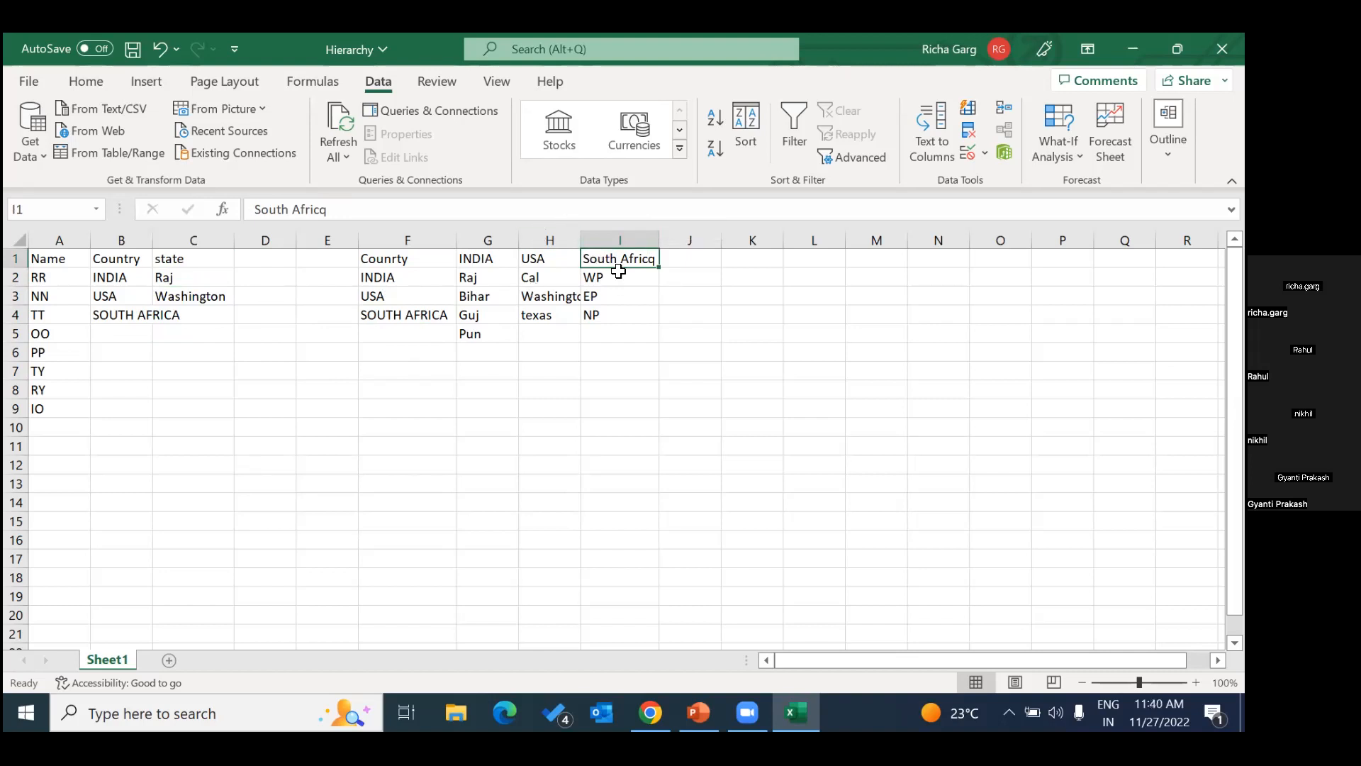
{"action": "left_click", "coordinate": [146, 317]}
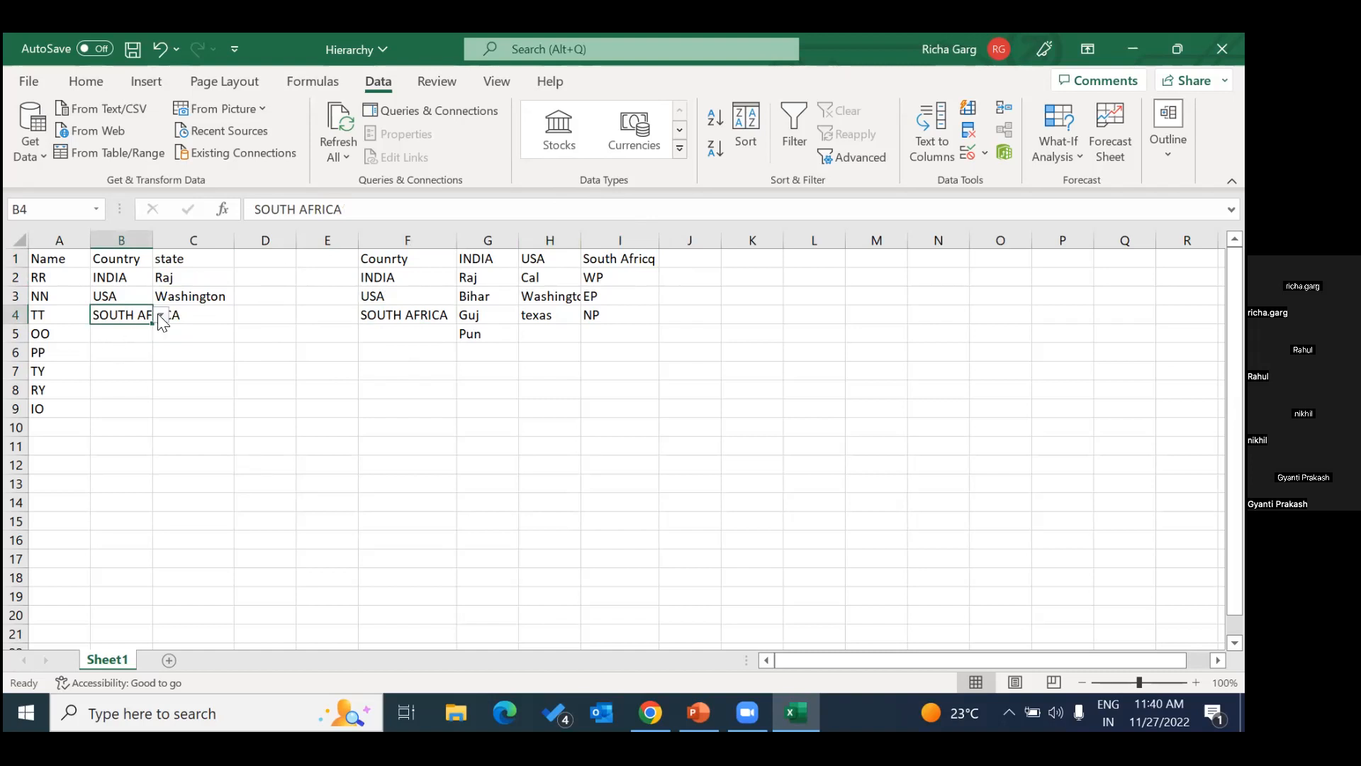
{"action": "left_click", "coordinate": [199, 313]}
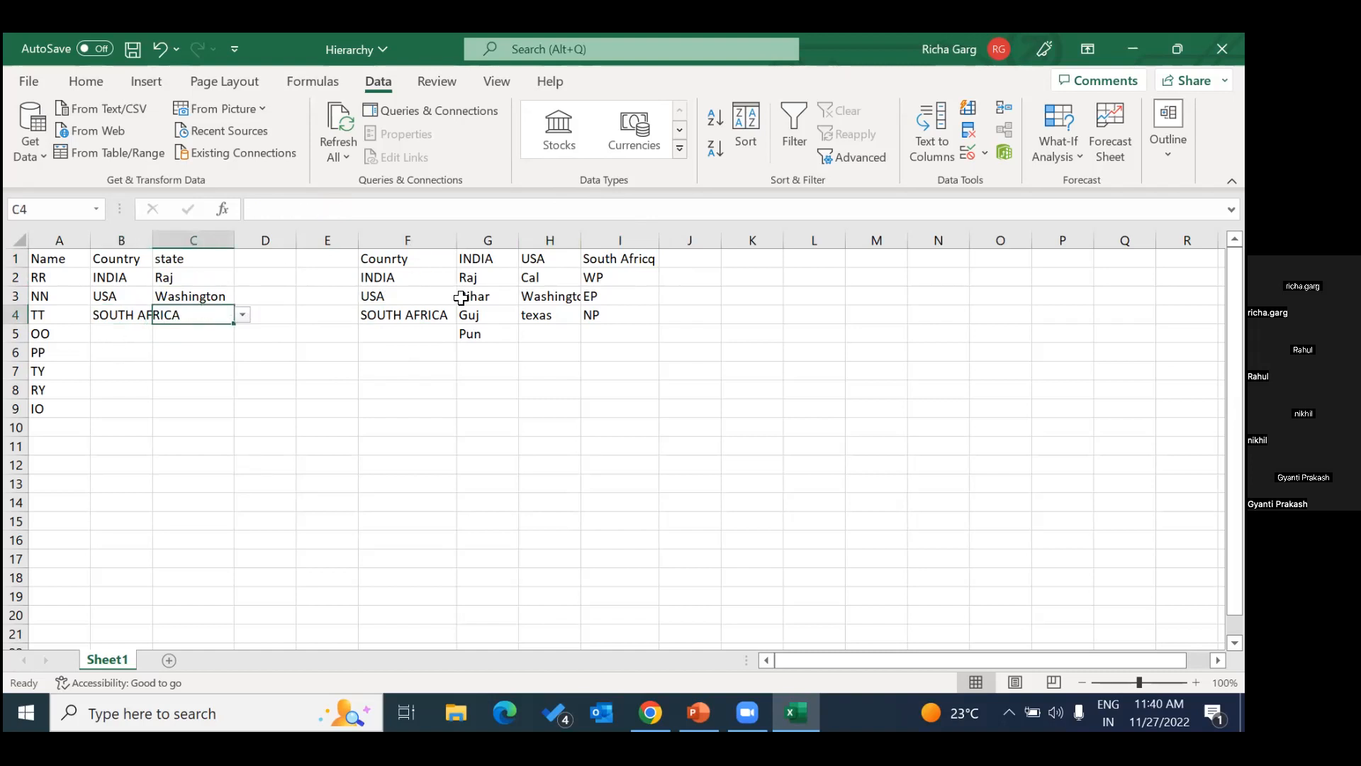
{"action": "left_click", "coordinate": [97, 208]}
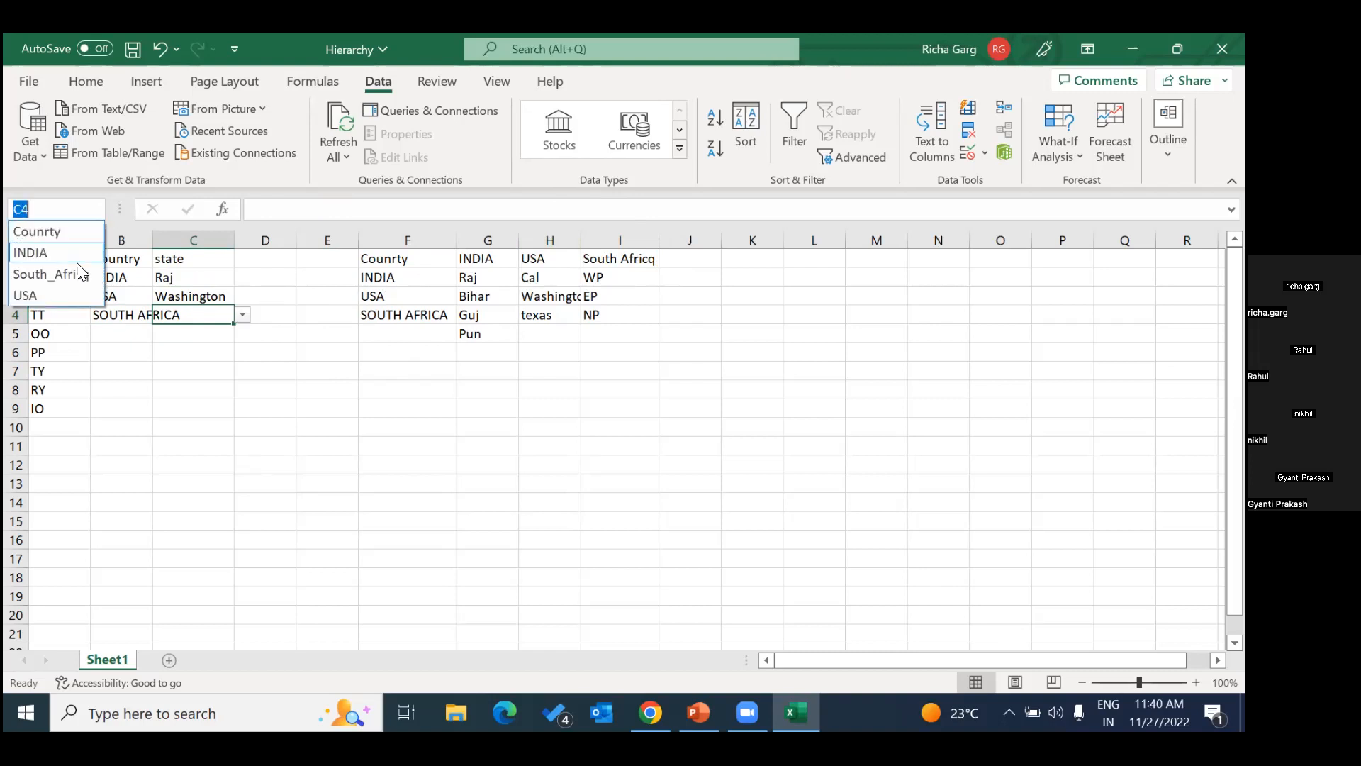
{"action": "left_click", "coordinate": [205, 348]}
Change the list header in I1 to SOUTH AFRICA.
{"action": "left_click", "coordinate": [603, 258]}
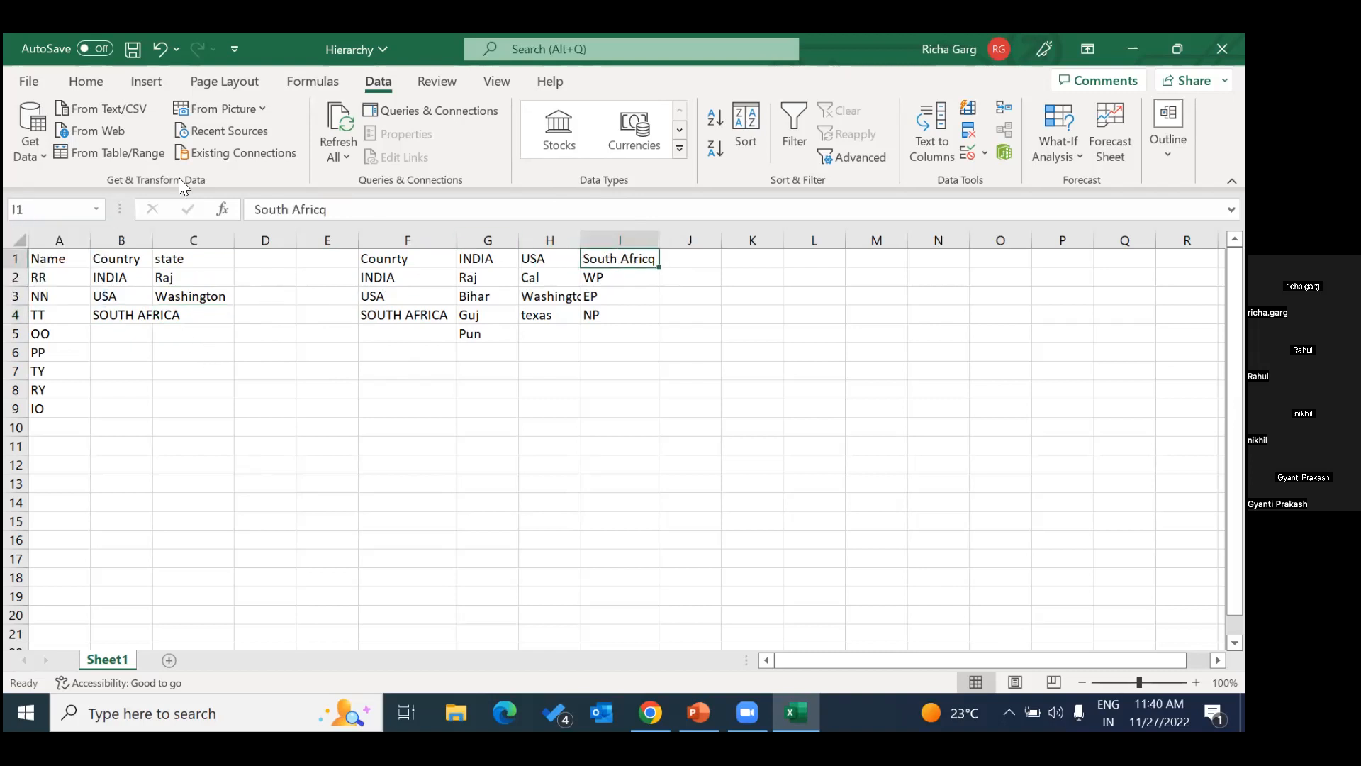
{"action": "left_click", "coordinate": [388, 208]}
{"action": "key", "text": "BackSpace"}
{"action": "key", "text": "BackSpace"}
{"action": "key", "text": "BackSpace"}
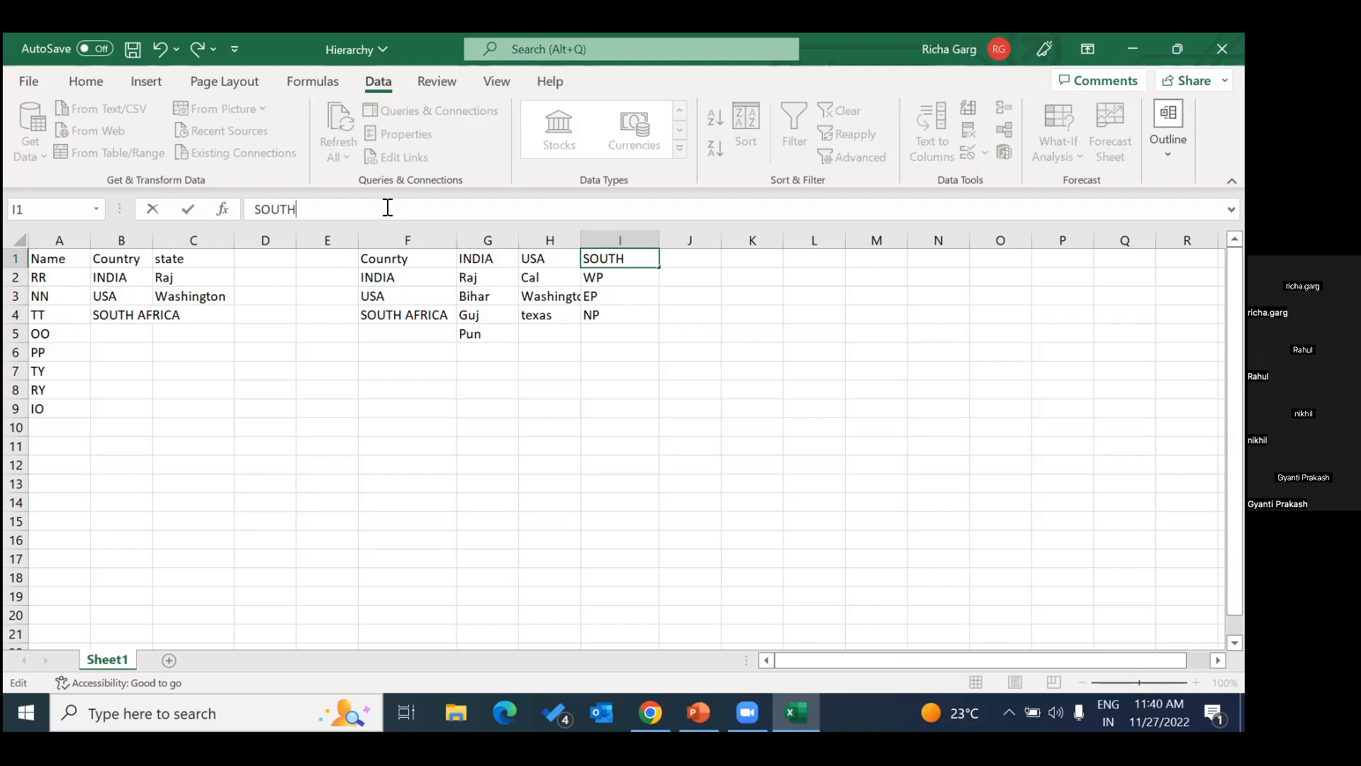
{"action": "type", "text": "ICA"}
{"action": "left_click_drag", "start_coordinate": [655, 386], "coordinate": [665, 385]}
Check the defined names against the I1 header, try the state dropdown in C4, and review the source lists in F1:I5.
{"action": "left_click", "coordinate": [605, 255]}
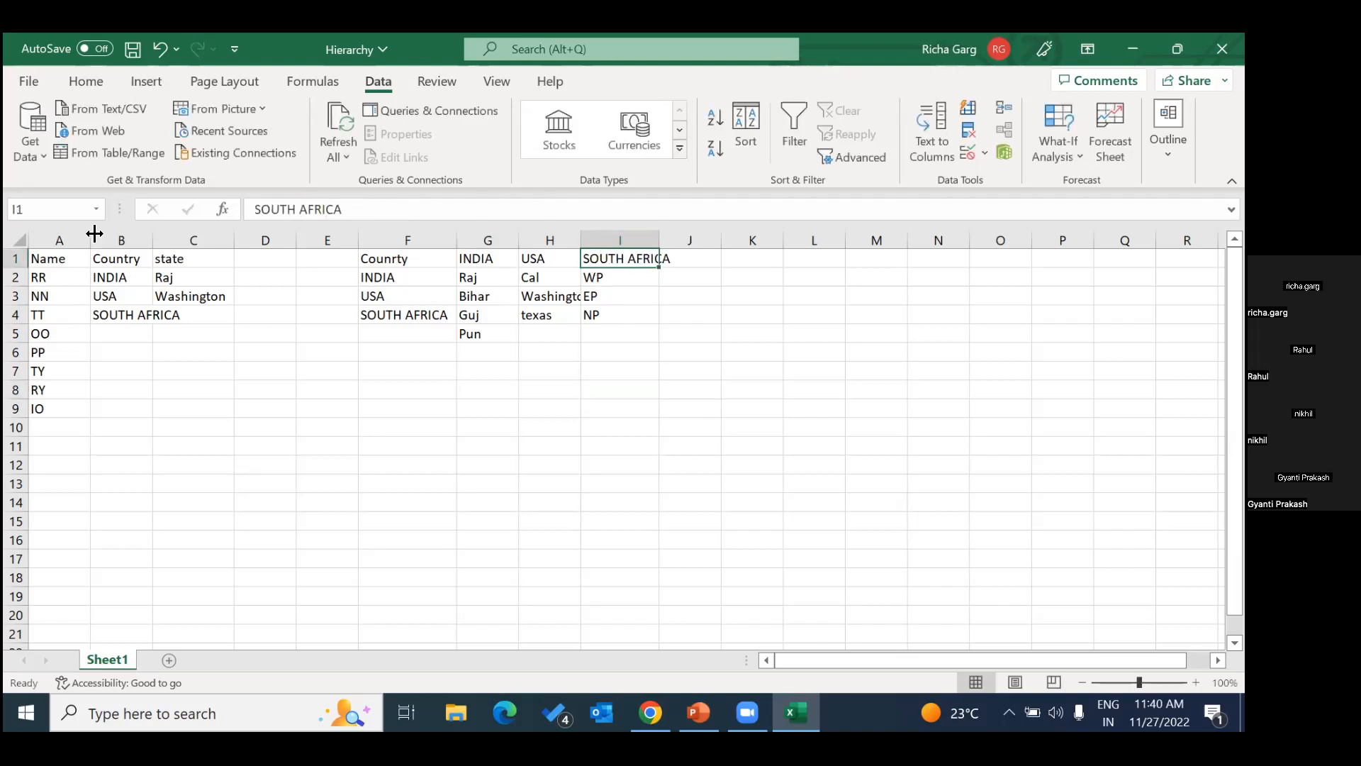
{"action": "left_click", "coordinate": [96, 208]}
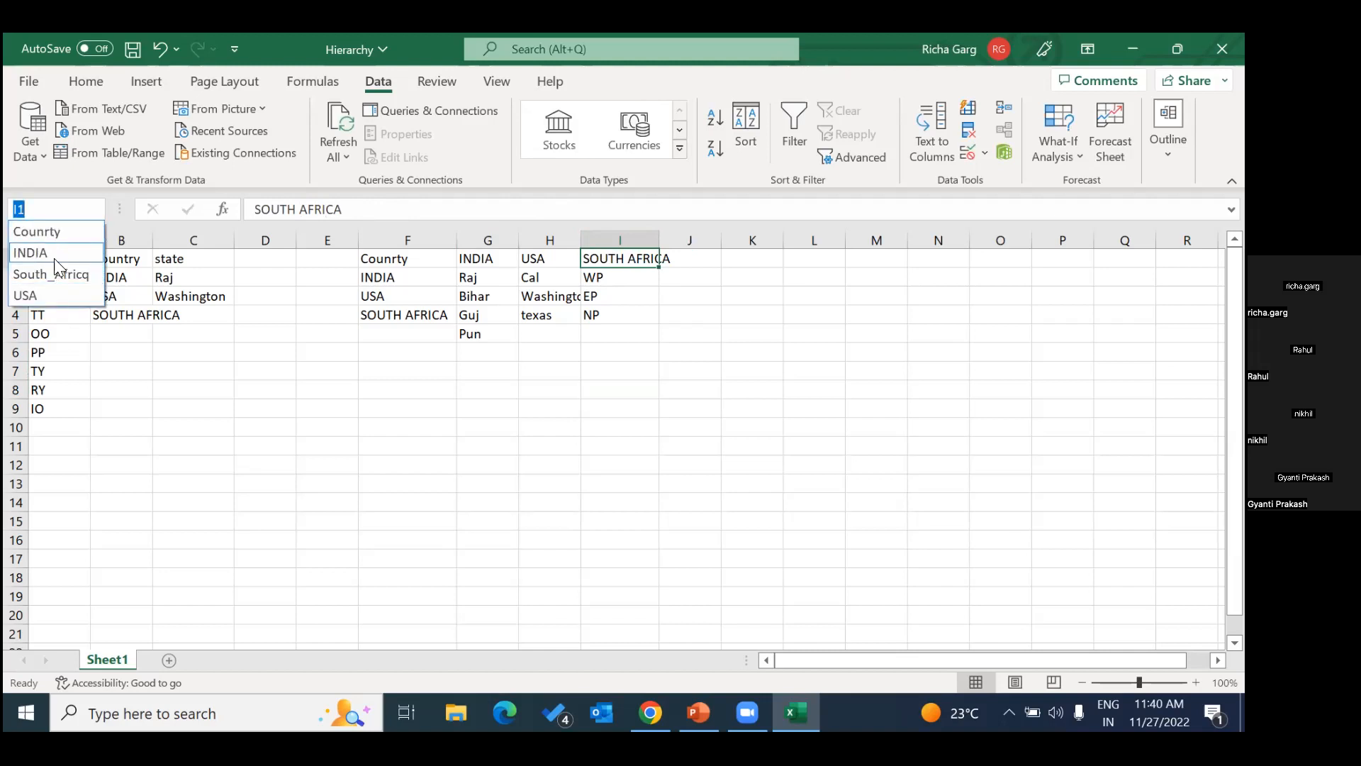
{"action": "left_click", "coordinate": [180, 421]}
{"action": "left_click", "coordinate": [201, 320]}
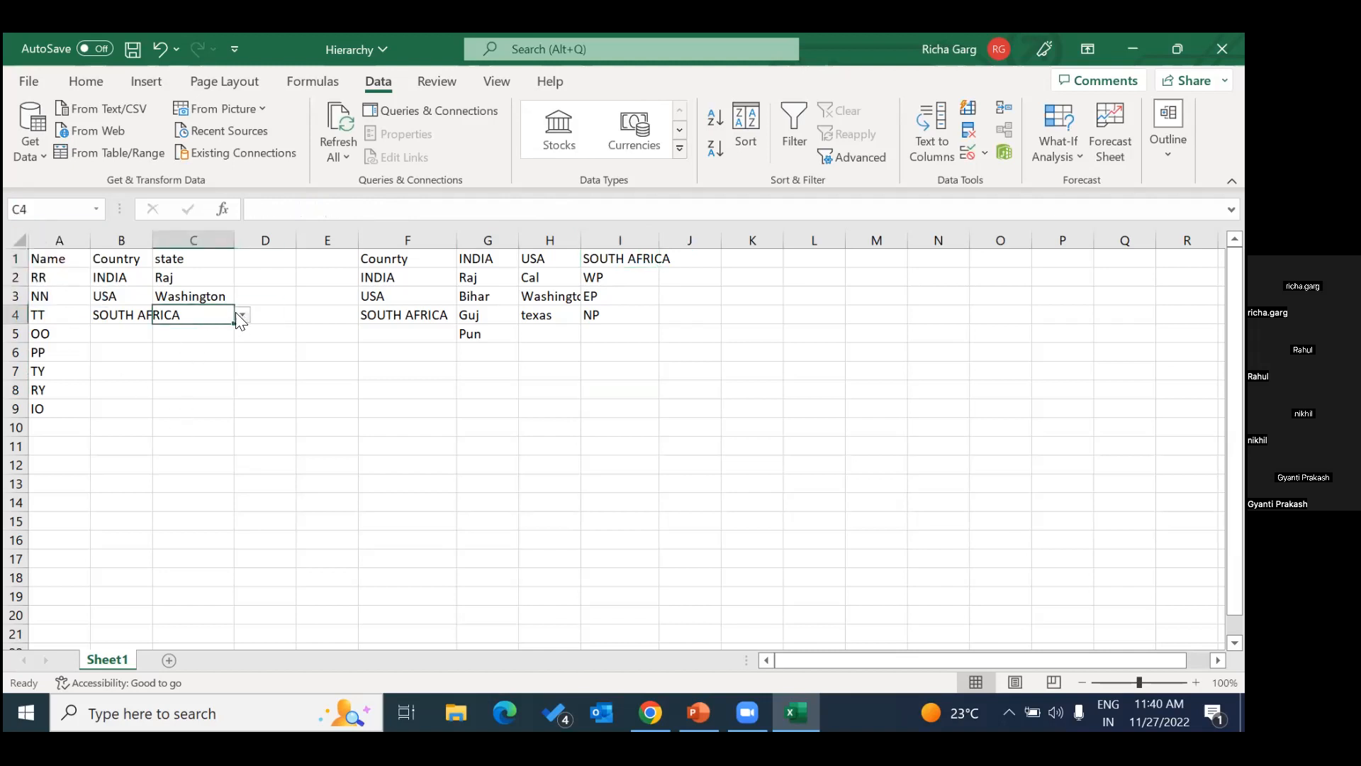
{"action": "left_click", "coordinate": [394, 351]}
{"action": "left_click_drag", "start_coordinate": [383, 265], "coordinate": [613, 331]}
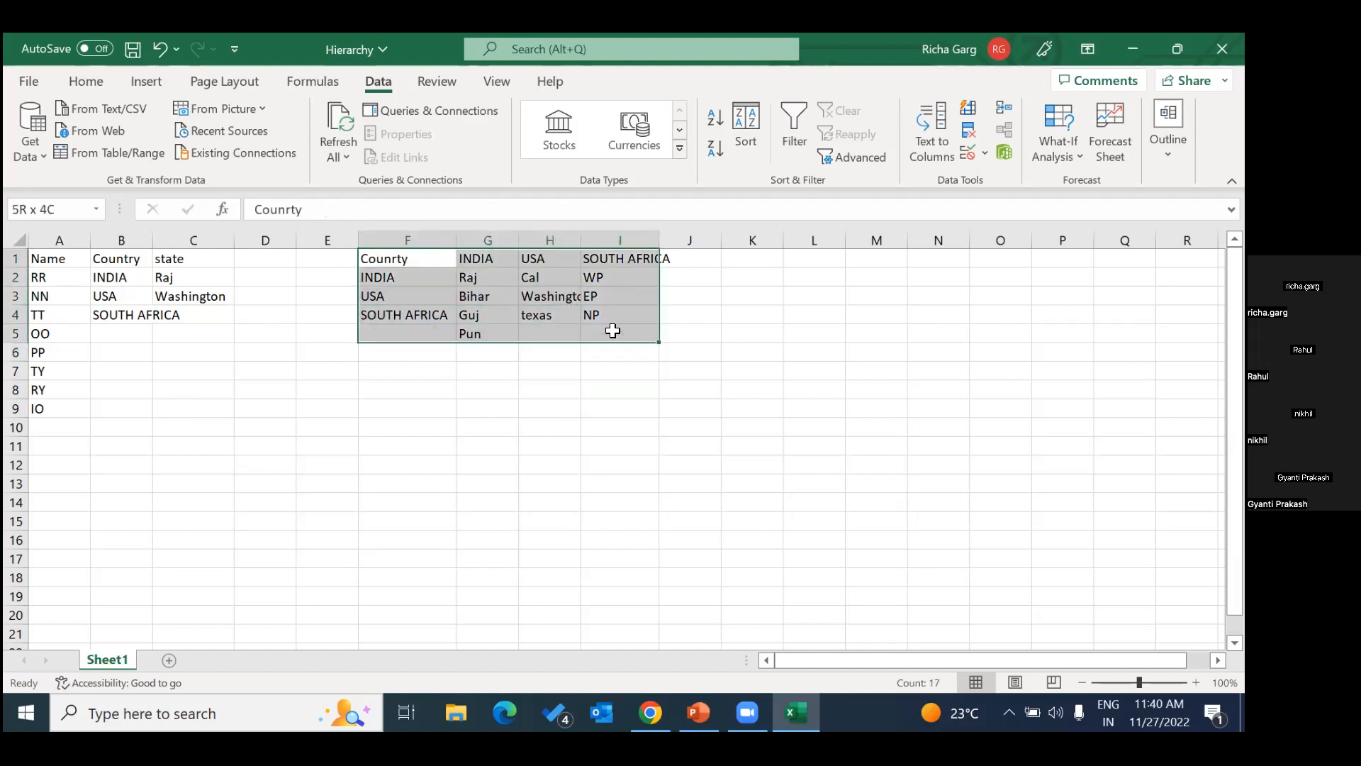
{"action": "left_click", "coordinate": [616, 294]}
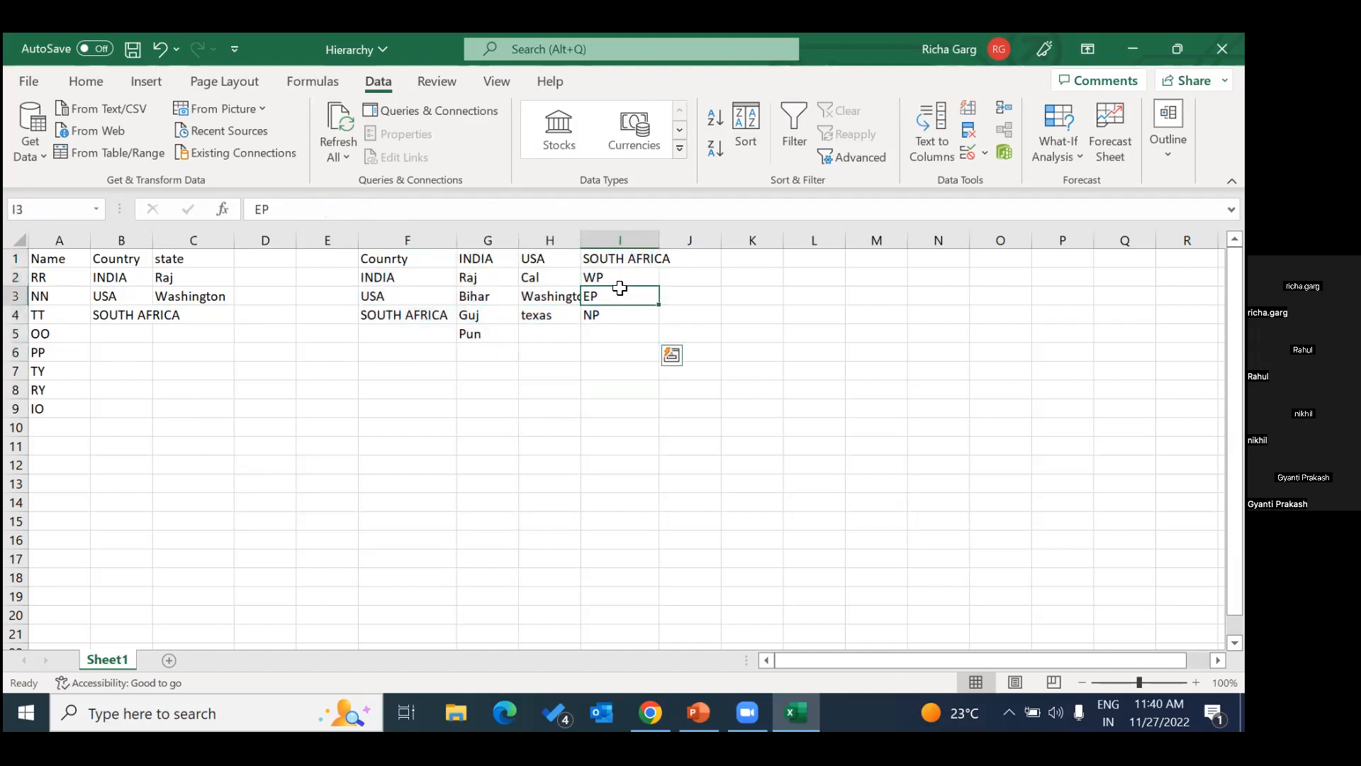
Select column I and delete the misspelled South_Africq name in the Name Manager.
{"action": "left_click", "coordinate": [605, 241]}
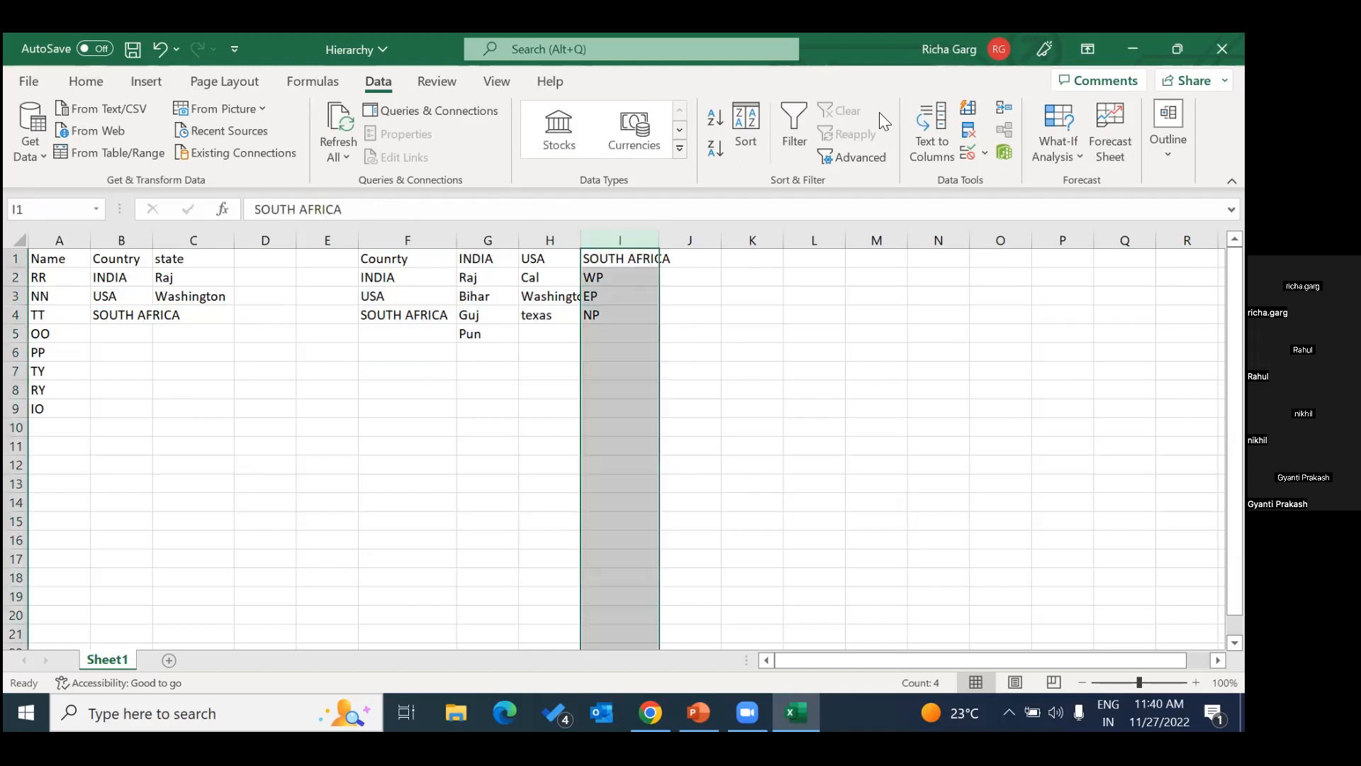
{"action": "left_click", "coordinate": [983, 153]}
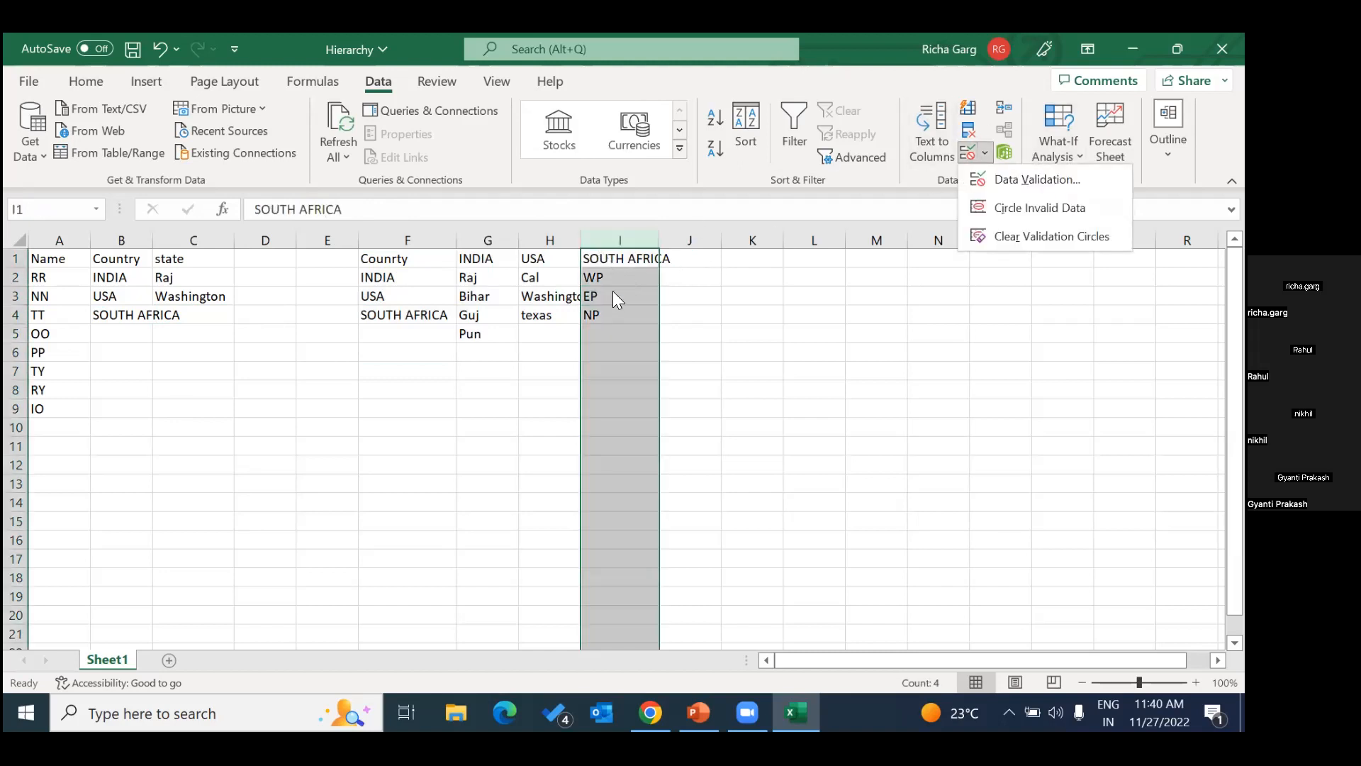
{"action": "left_click", "coordinate": [1008, 290]}
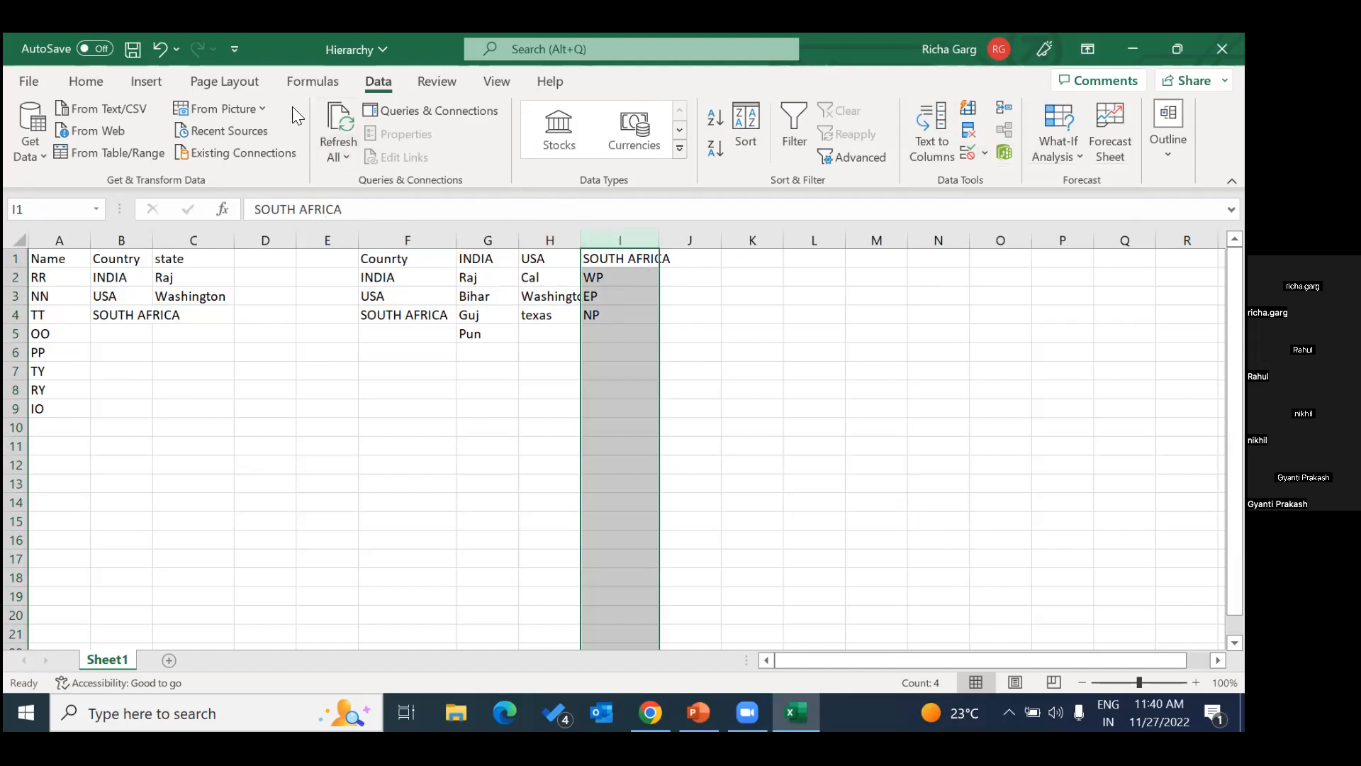
{"action": "left_click", "coordinate": [312, 82]}
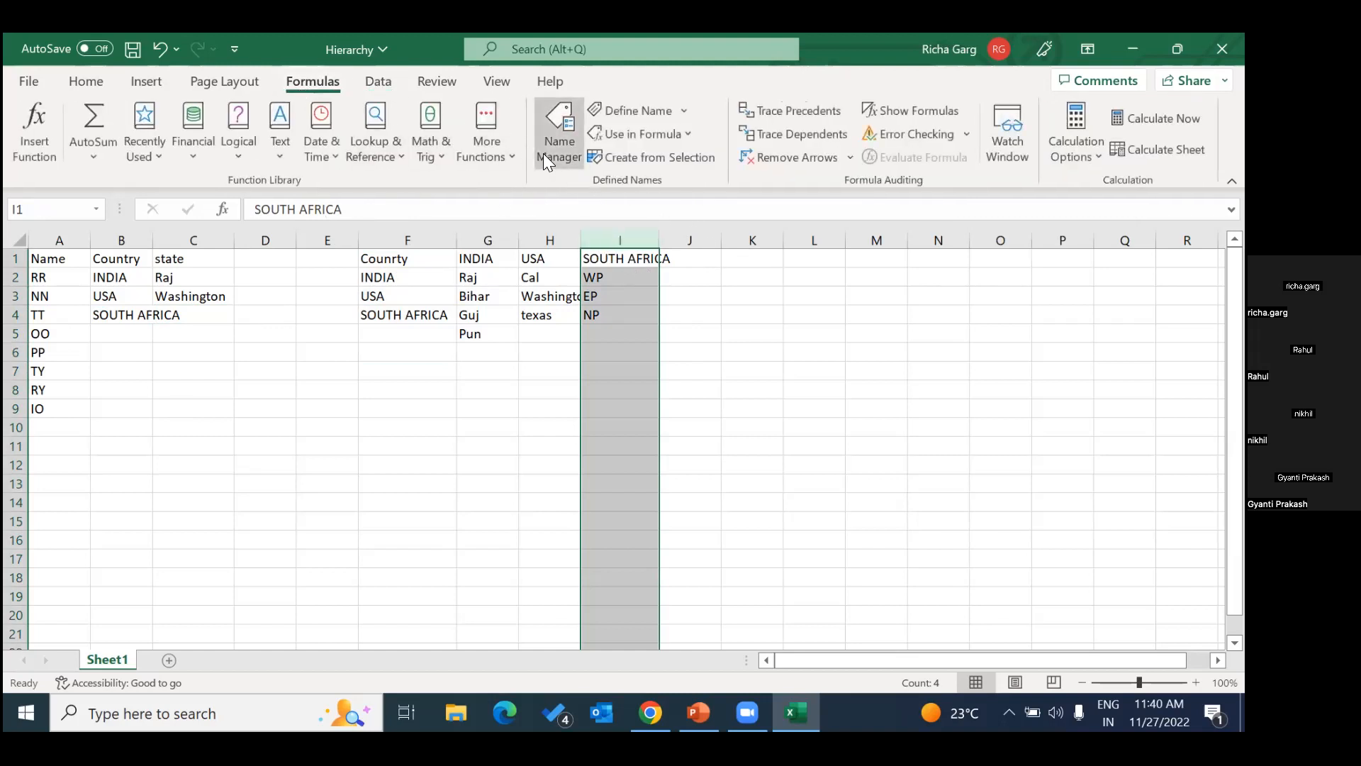
{"action": "left_click", "coordinate": [550, 154]}
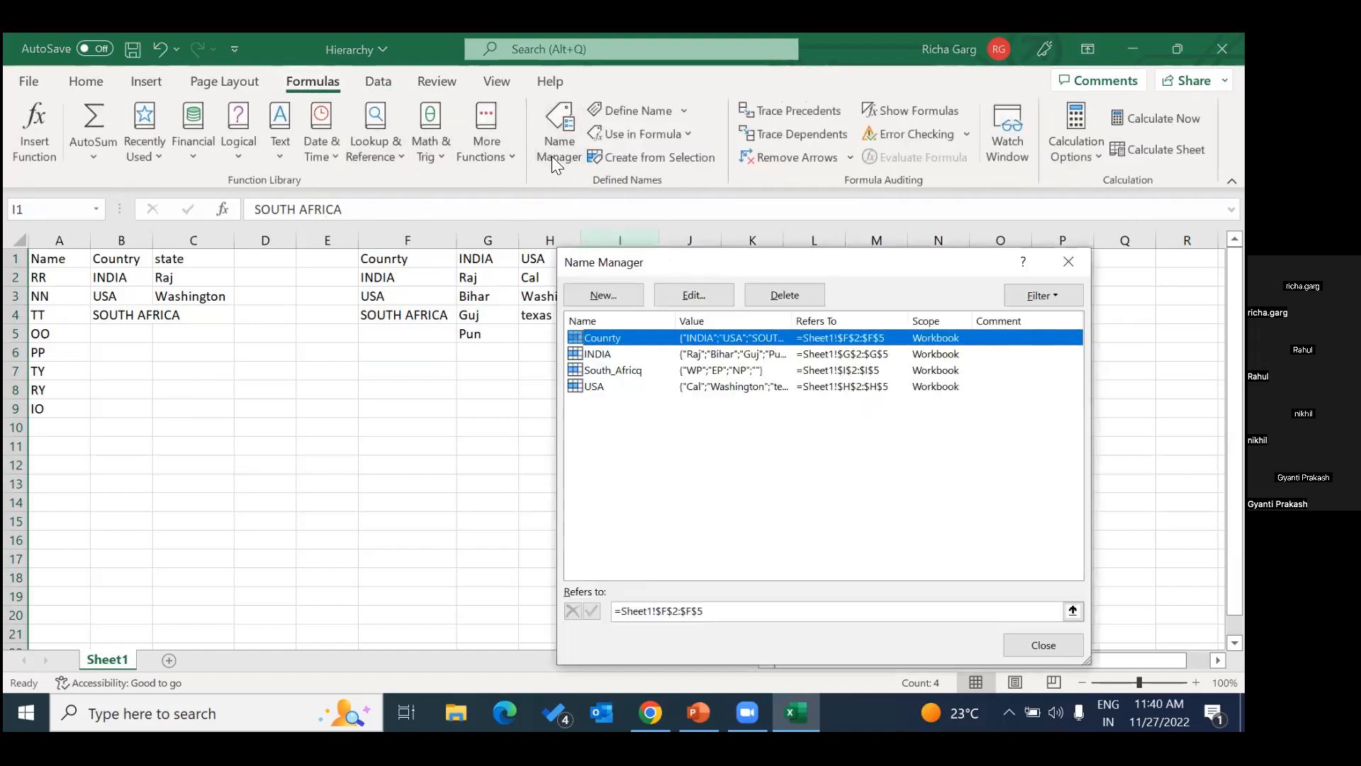
{"action": "left_click", "coordinate": [620, 371]}
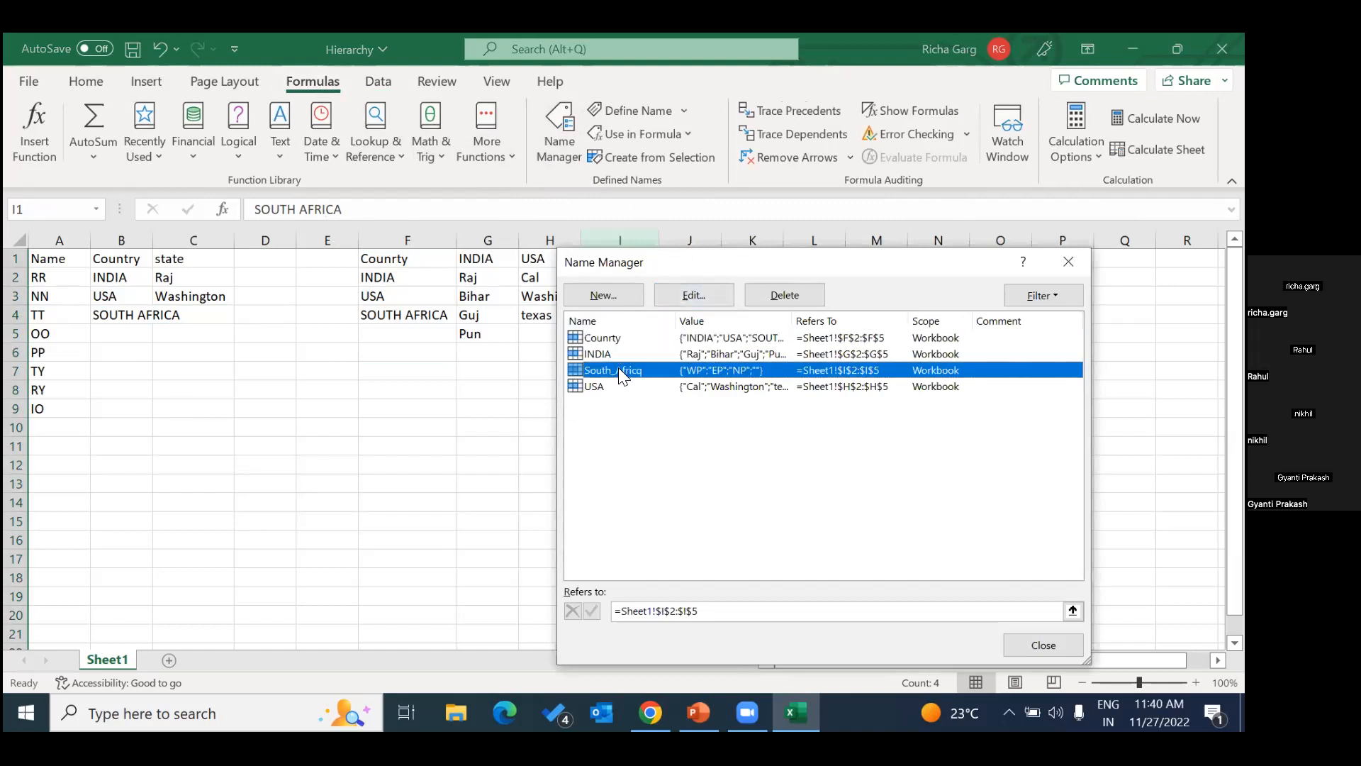
{"action": "left_click", "coordinate": [785, 296]}
{"action": "left_click", "coordinate": [596, 427]}
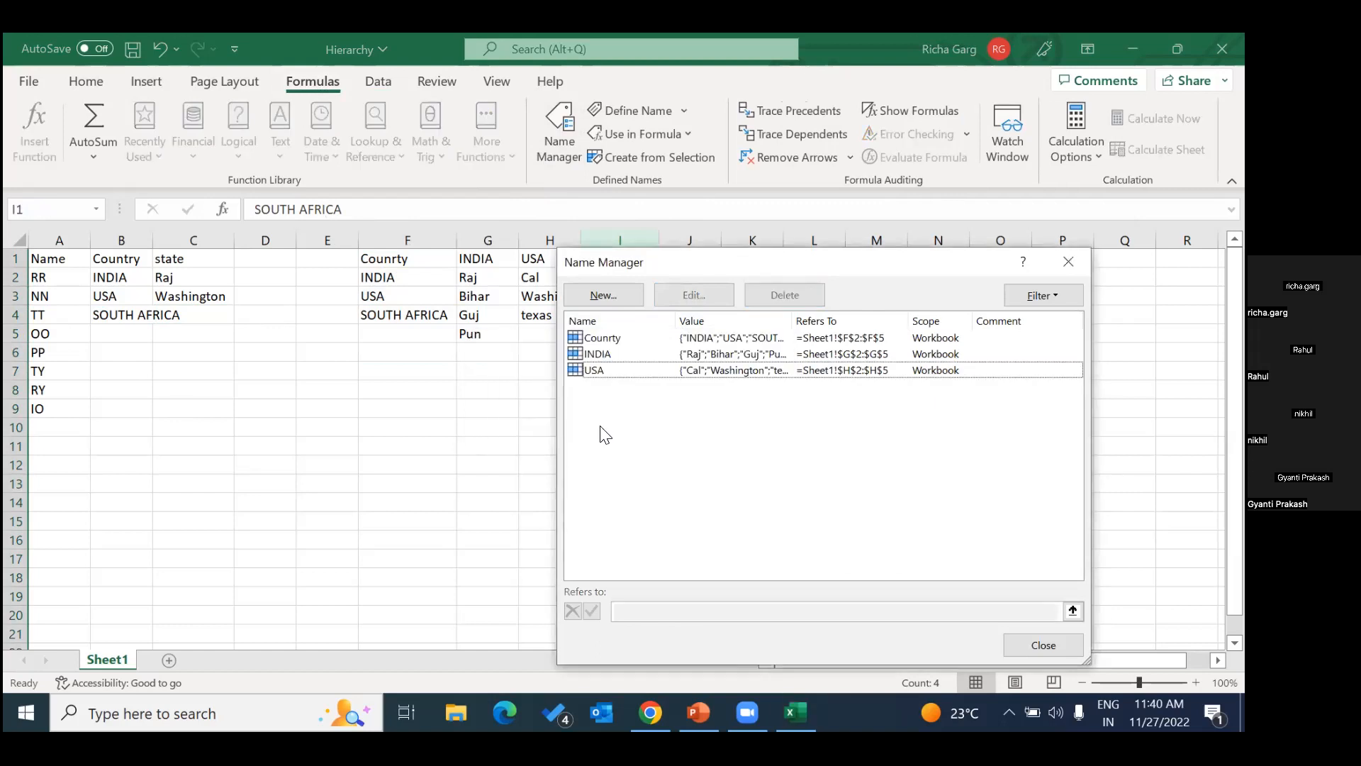
Define a workbook-scoped name SOUTH_AFRICA that refers to =Sheet1!$I:$I.
{"action": "left_click", "coordinate": [604, 296]}
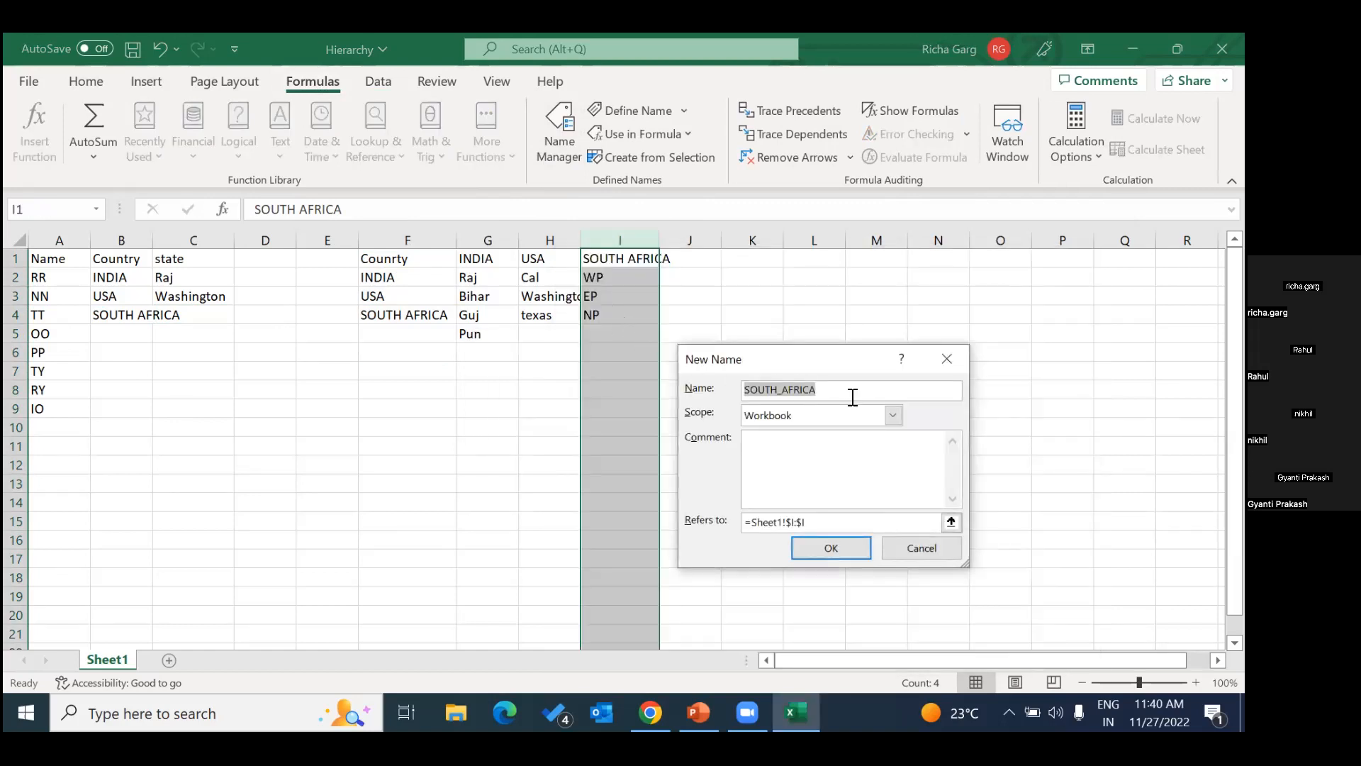
{"action": "left_click", "coordinate": [823, 549]}
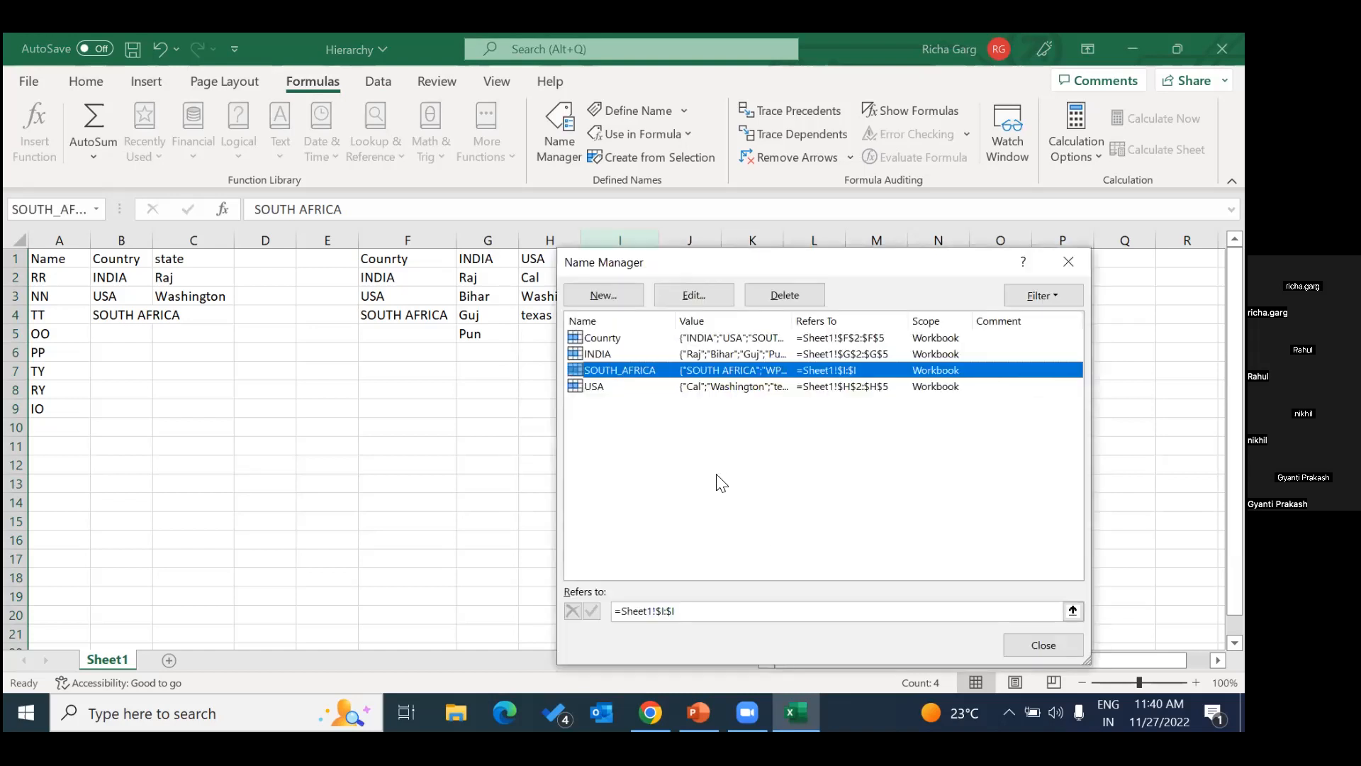
{"action": "left_click", "coordinate": [1027, 647]}
{"action": "left_click", "coordinate": [669, 444]}
Go to the SOUTH_AFRICA named range to check which cells it covers.
{"action": "left_click", "coordinate": [594, 260]}
{"action": "left_click", "coordinate": [96, 209]}
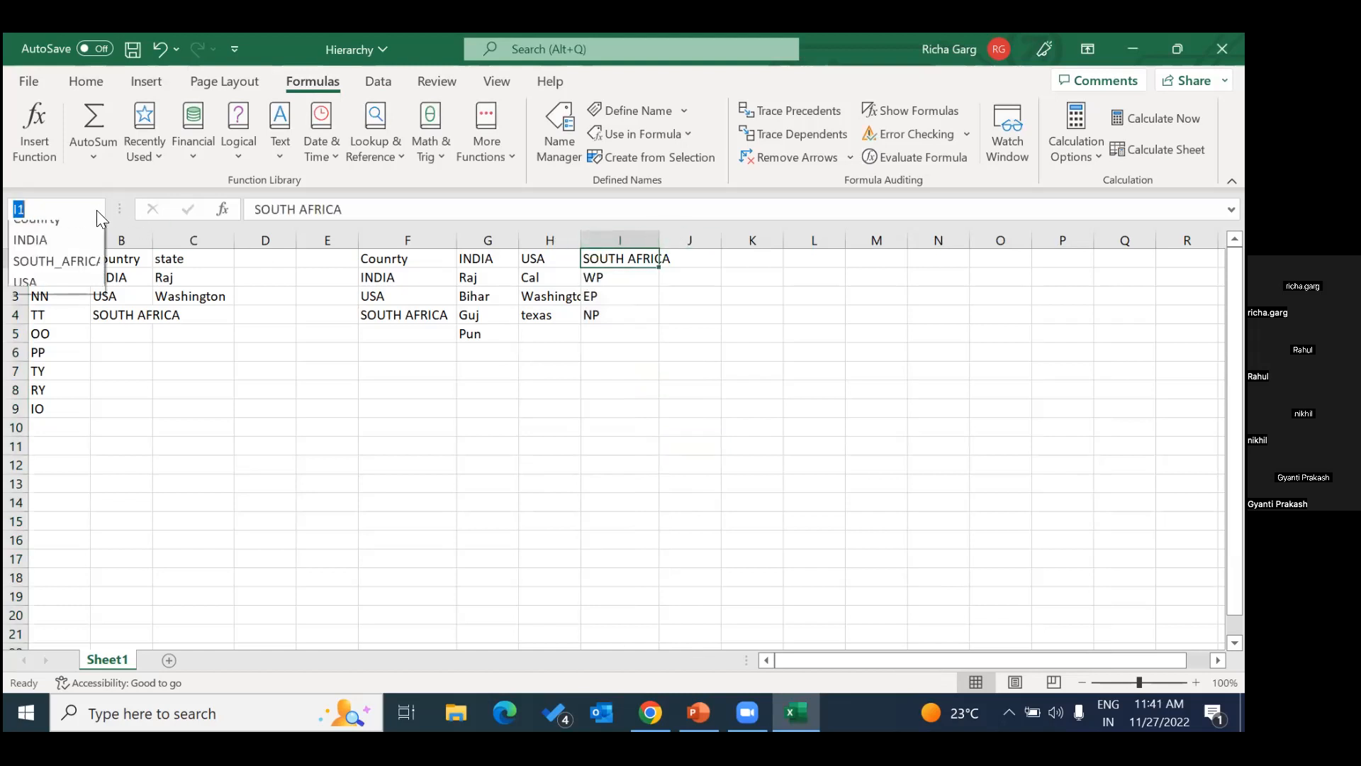
{"action": "left_click", "coordinate": [74, 272]}
{"action": "left_click", "coordinate": [373, 343]}
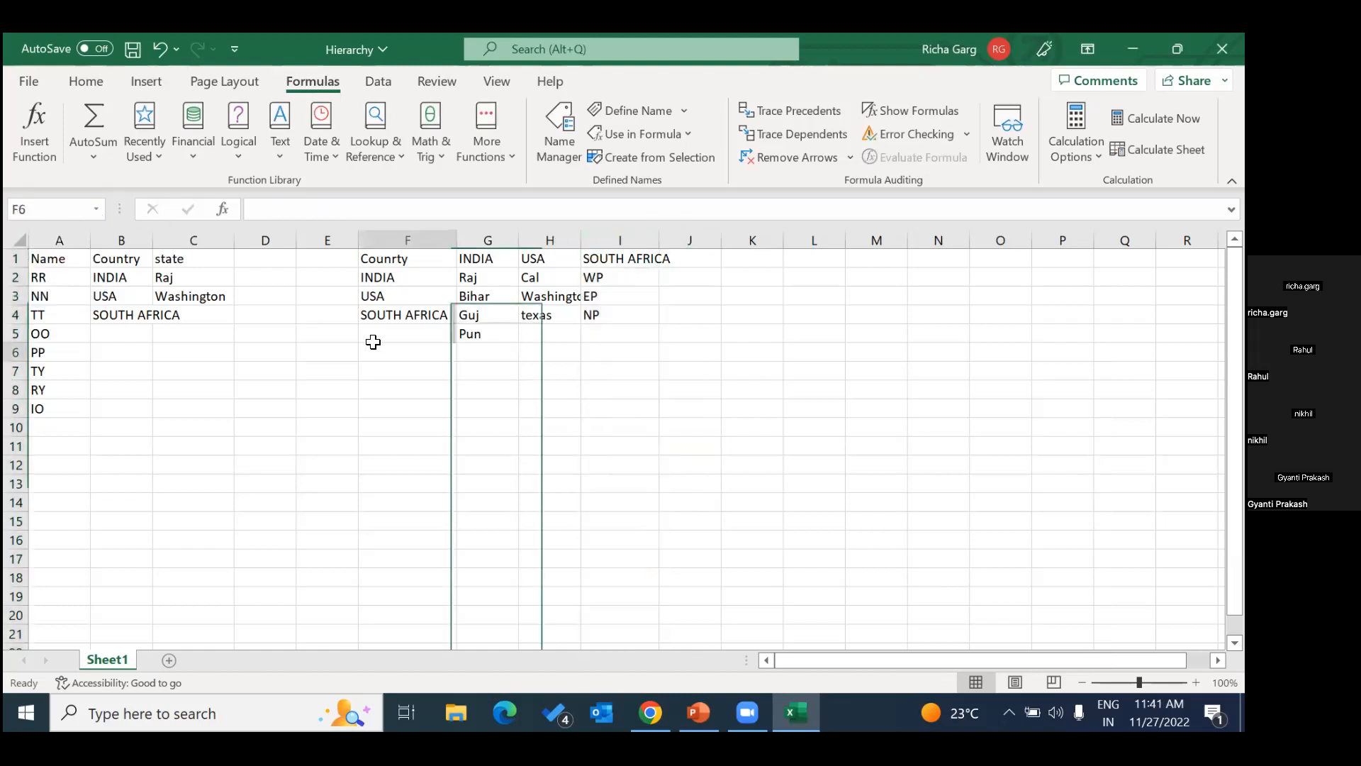
Test the state dropdown in C4 for SOUTH AFRICA again and compare it with the state cells C2 and C3.
{"action": "left_click", "coordinate": [127, 315]}
{"action": "left_click", "coordinate": [209, 313]}
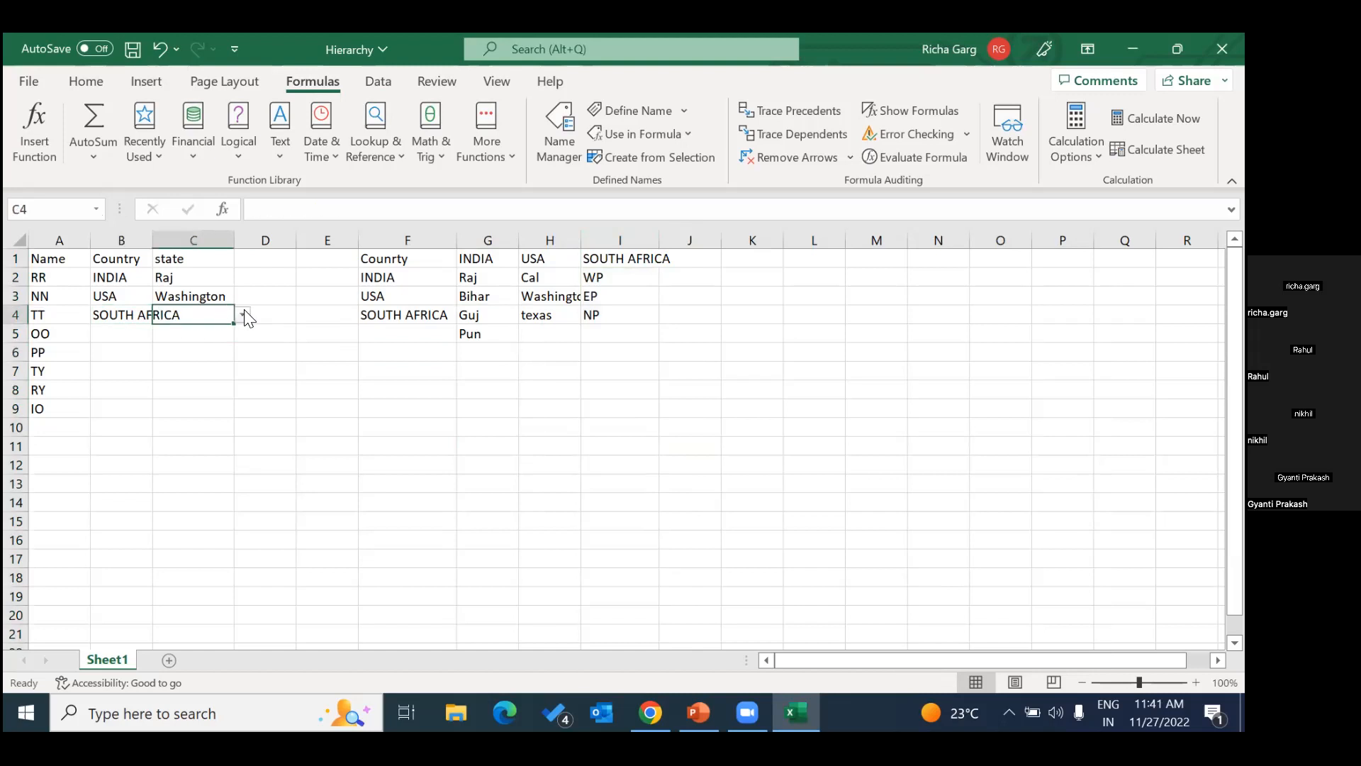
{"action": "left_click", "coordinate": [131, 332]}
{"action": "left_click", "coordinate": [132, 314]}
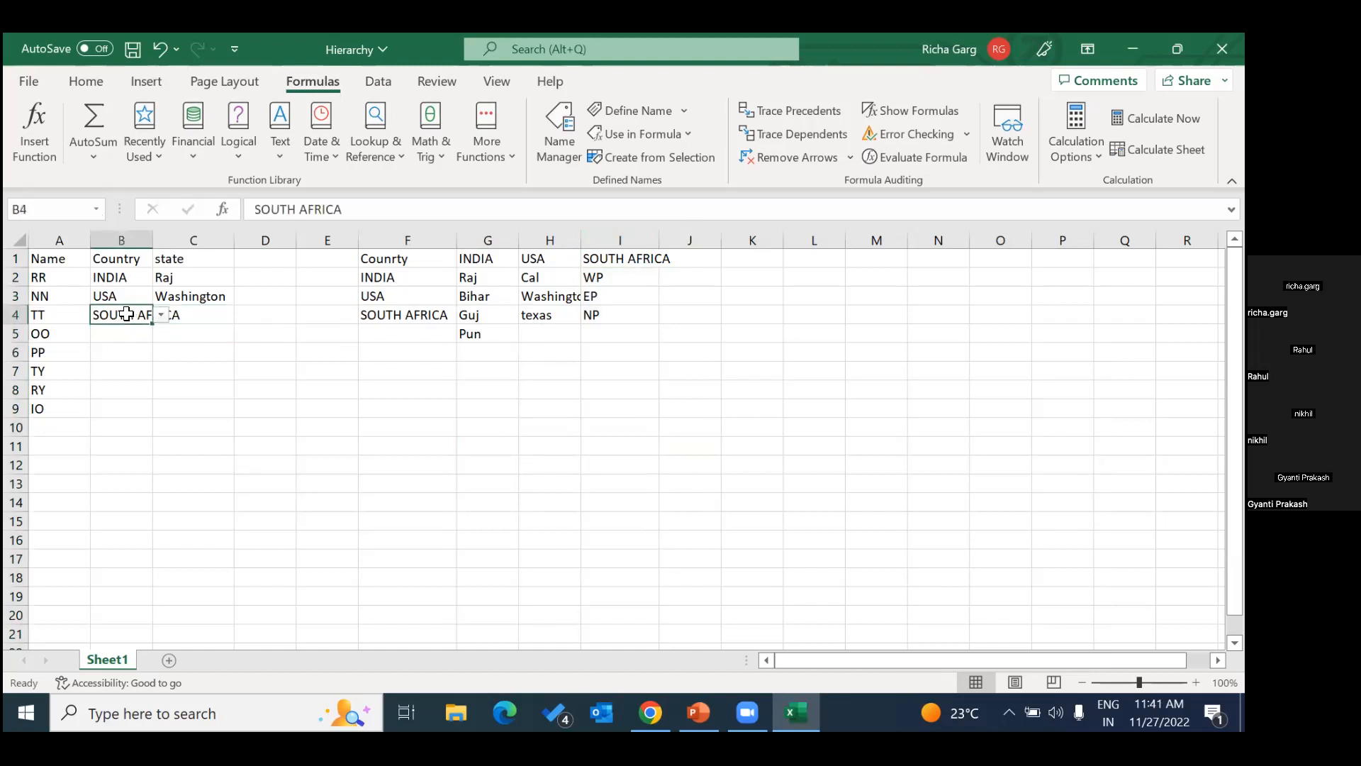
{"action": "left_click", "coordinate": [184, 317]}
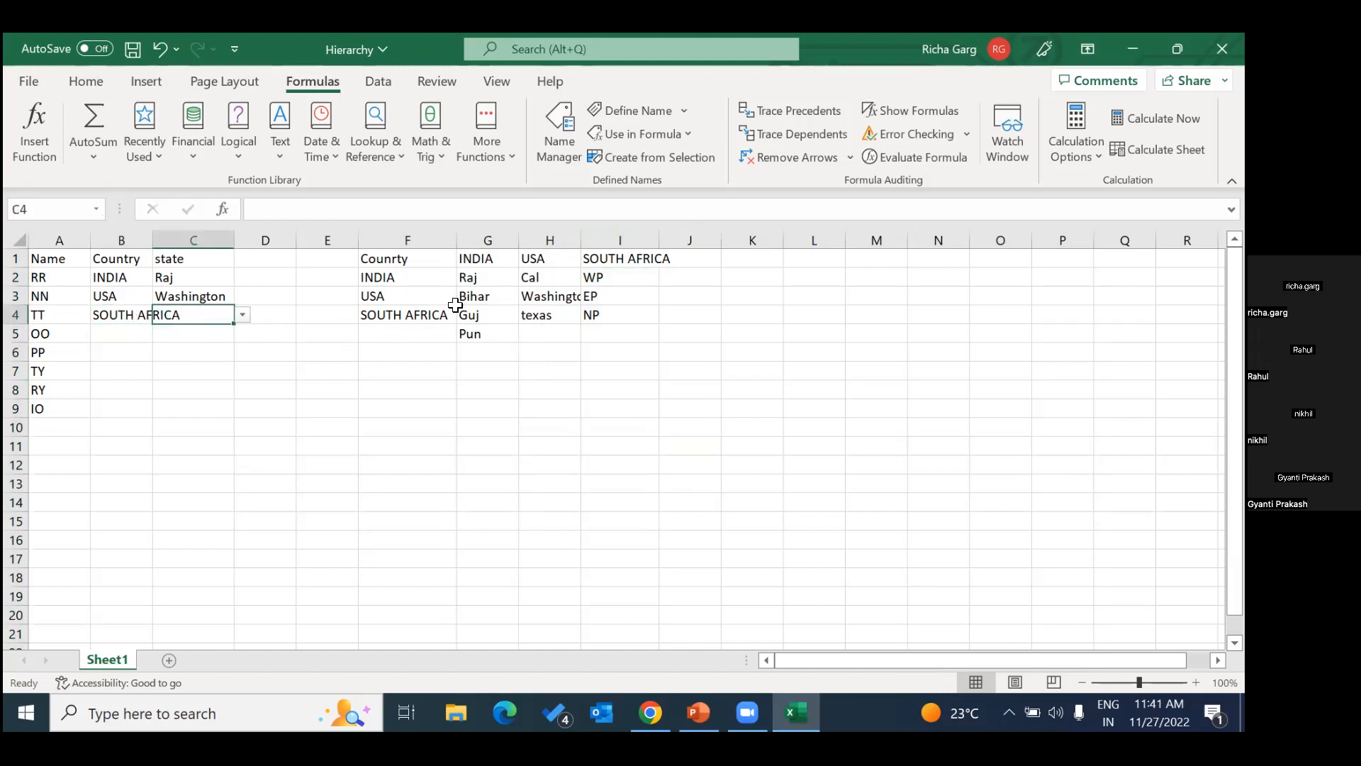
{"action": "left_click", "coordinate": [195, 263]}
{"action": "left_click", "coordinate": [194, 275]}
{"action": "left_click", "coordinate": [201, 298]}
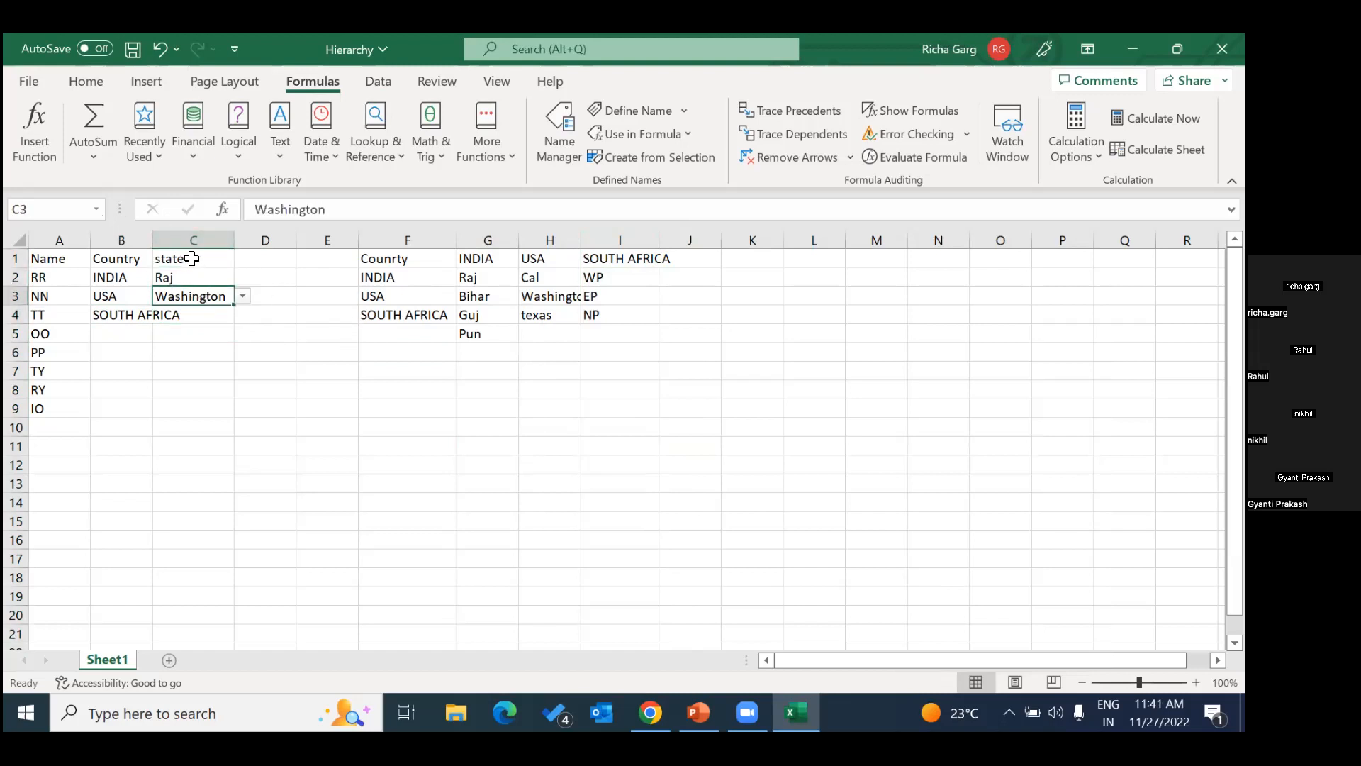
{"action": "left_click", "coordinate": [195, 276]}
{"action": "left_click", "coordinate": [209, 315]}
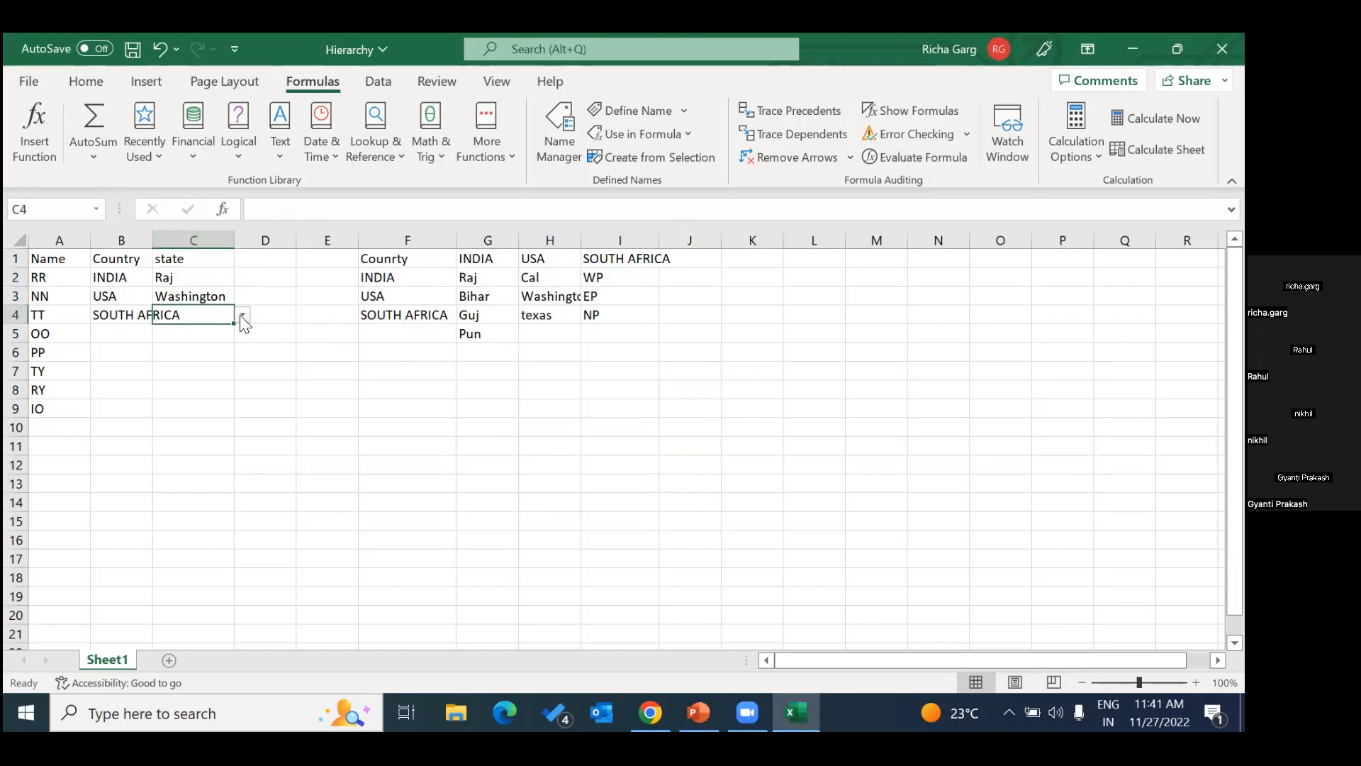
{"action": "left_click", "coordinate": [542, 335]}
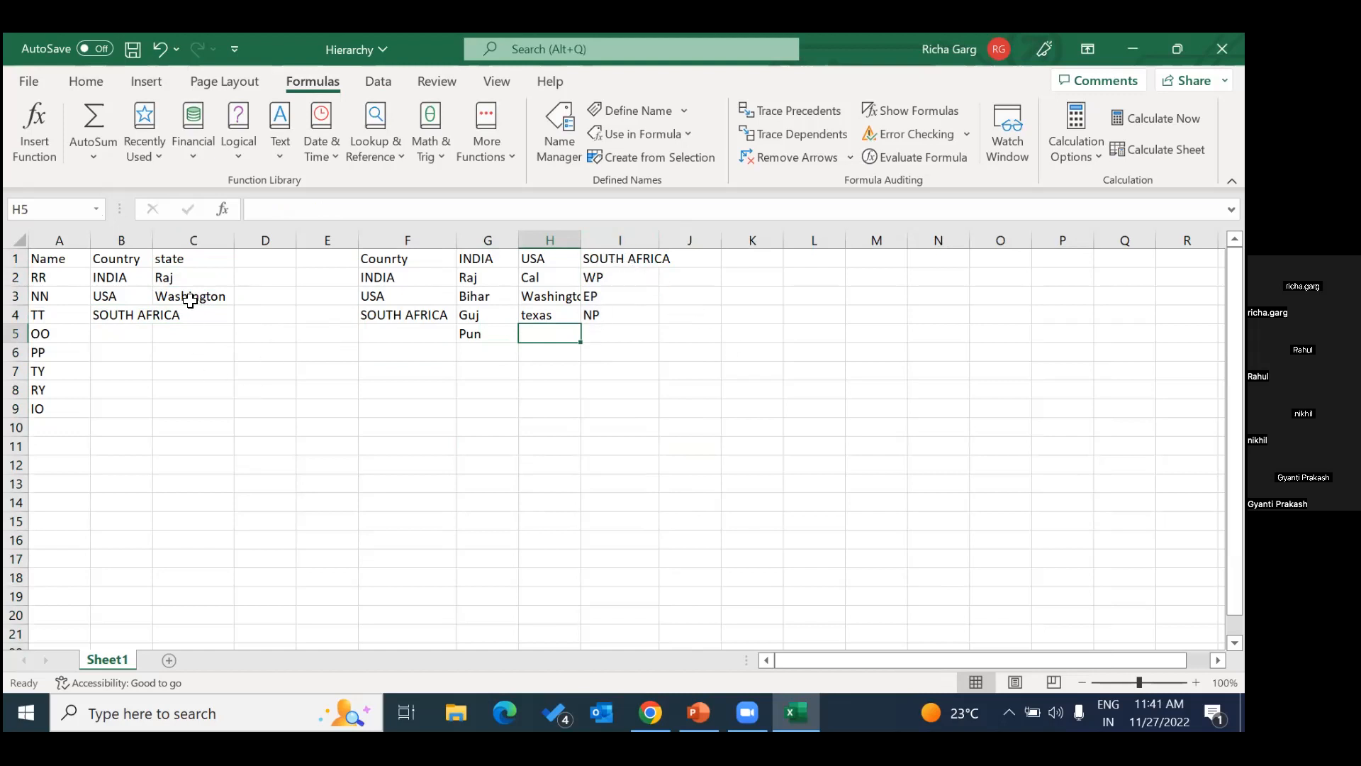
Create names from the top row of the F1:I5 lookup table, replacing the existing SOUTH_AFRICA definition.
{"action": "left_click_drag", "start_coordinate": [342, 267], "coordinate": [627, 333]}
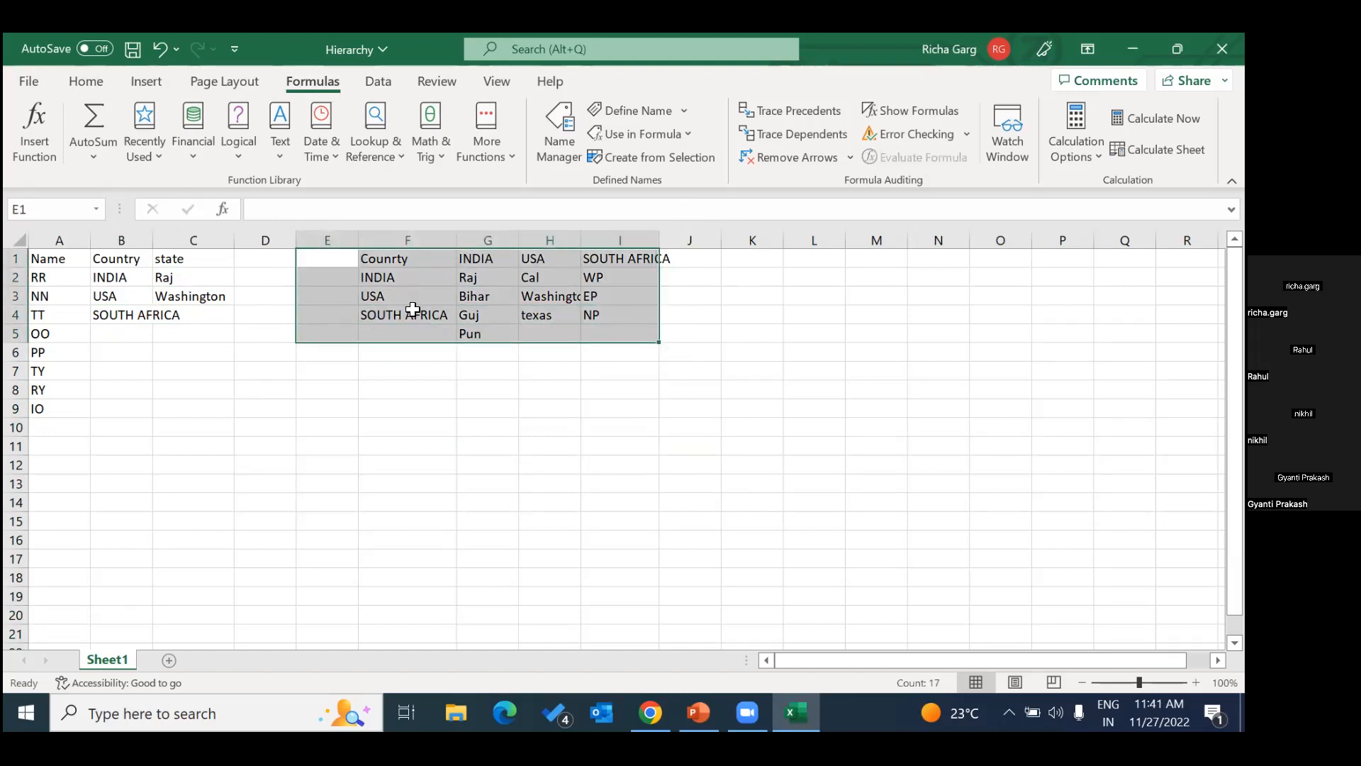
{"action": "left_click", "coordinate": [443, 463]}
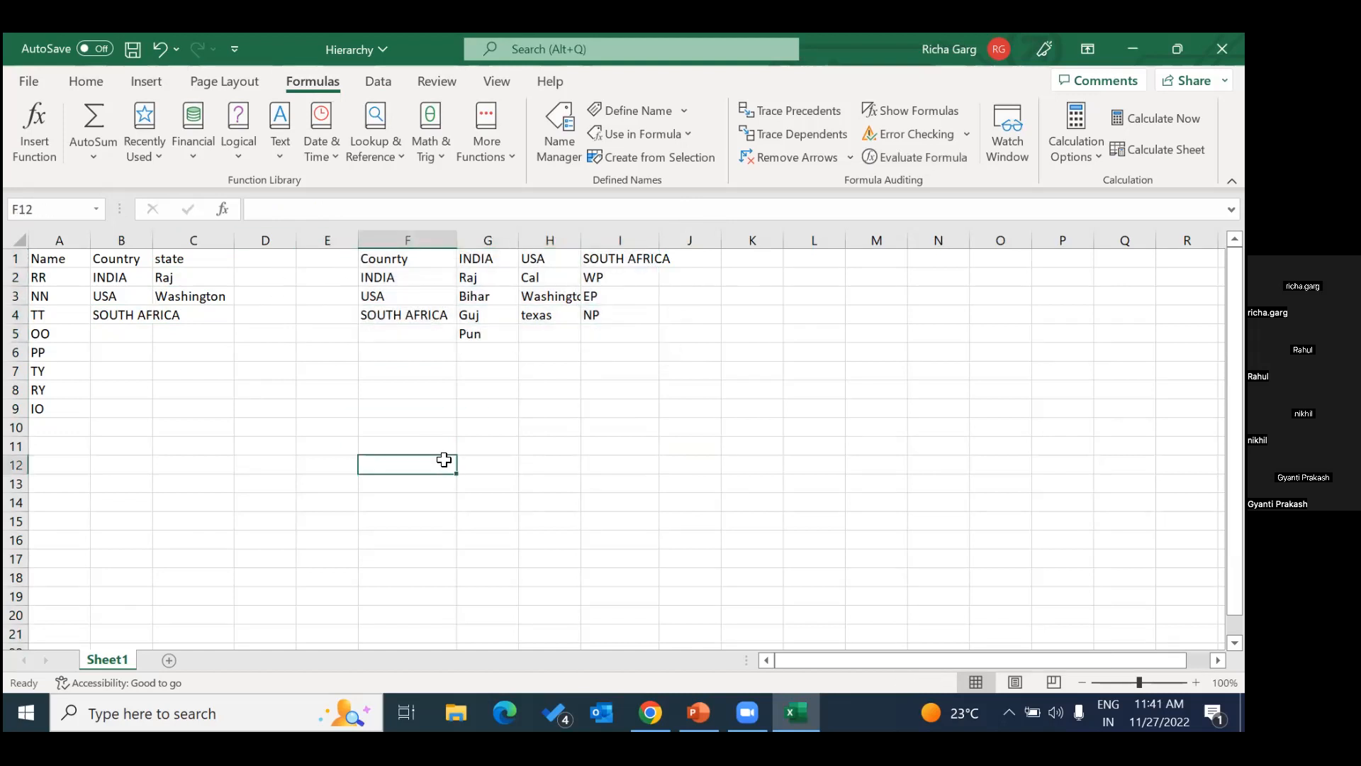
{"action": "left_click_drag", "start_coordinate": [374, 264], "coordinate": [646, 331]}
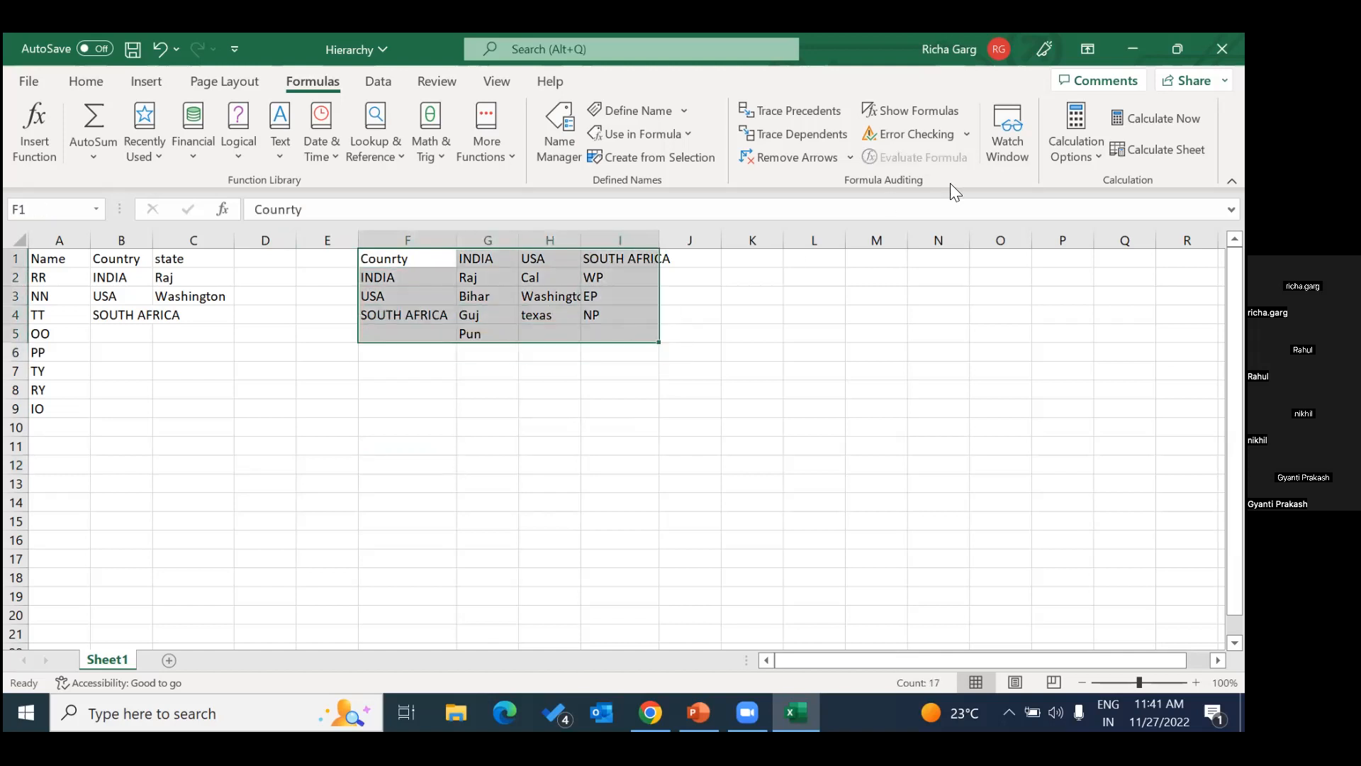
{"action": "left_click", "coordinate": [627, 160]}
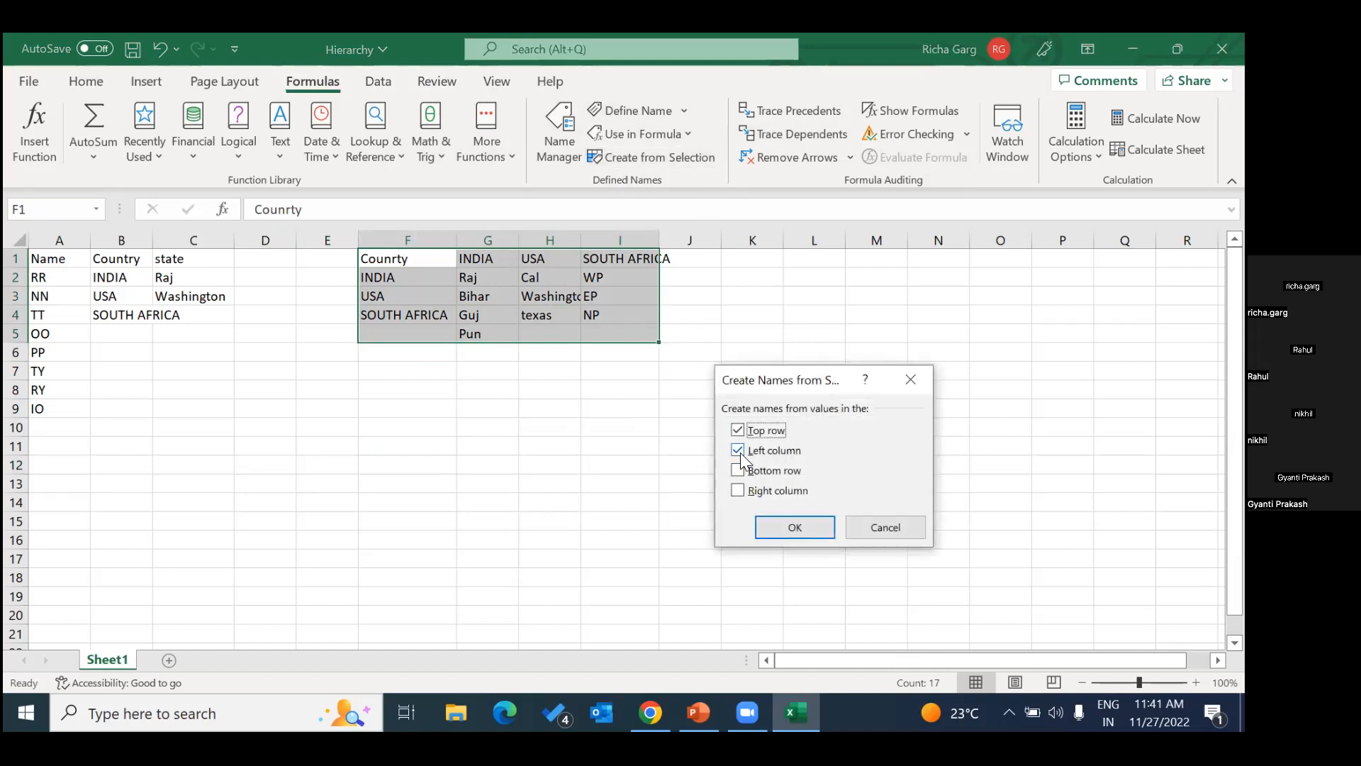
{"action": "left_click", "coordinate": [792, 528]}
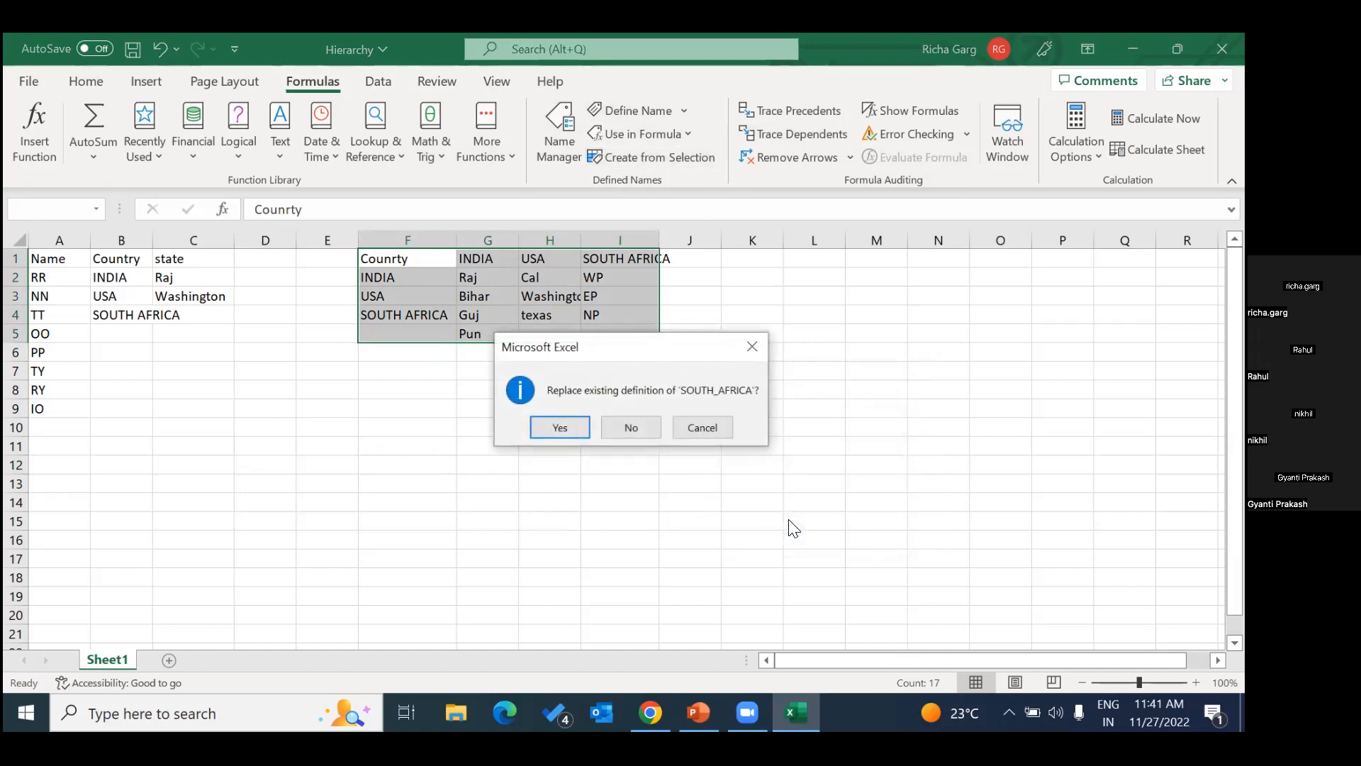
{"action": "left_click", "coordinate": [560, 429]}
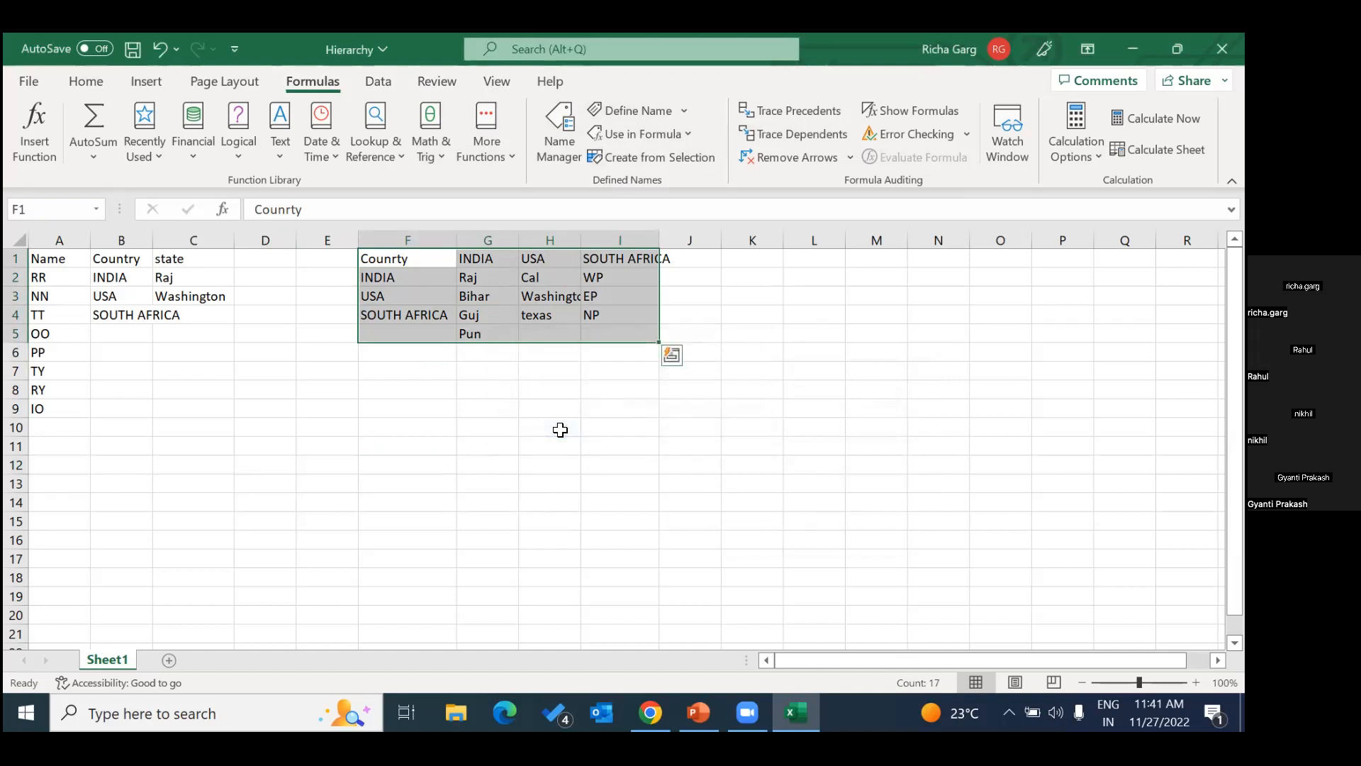
{"action": "left_click", "coordinate": [486, 445]}
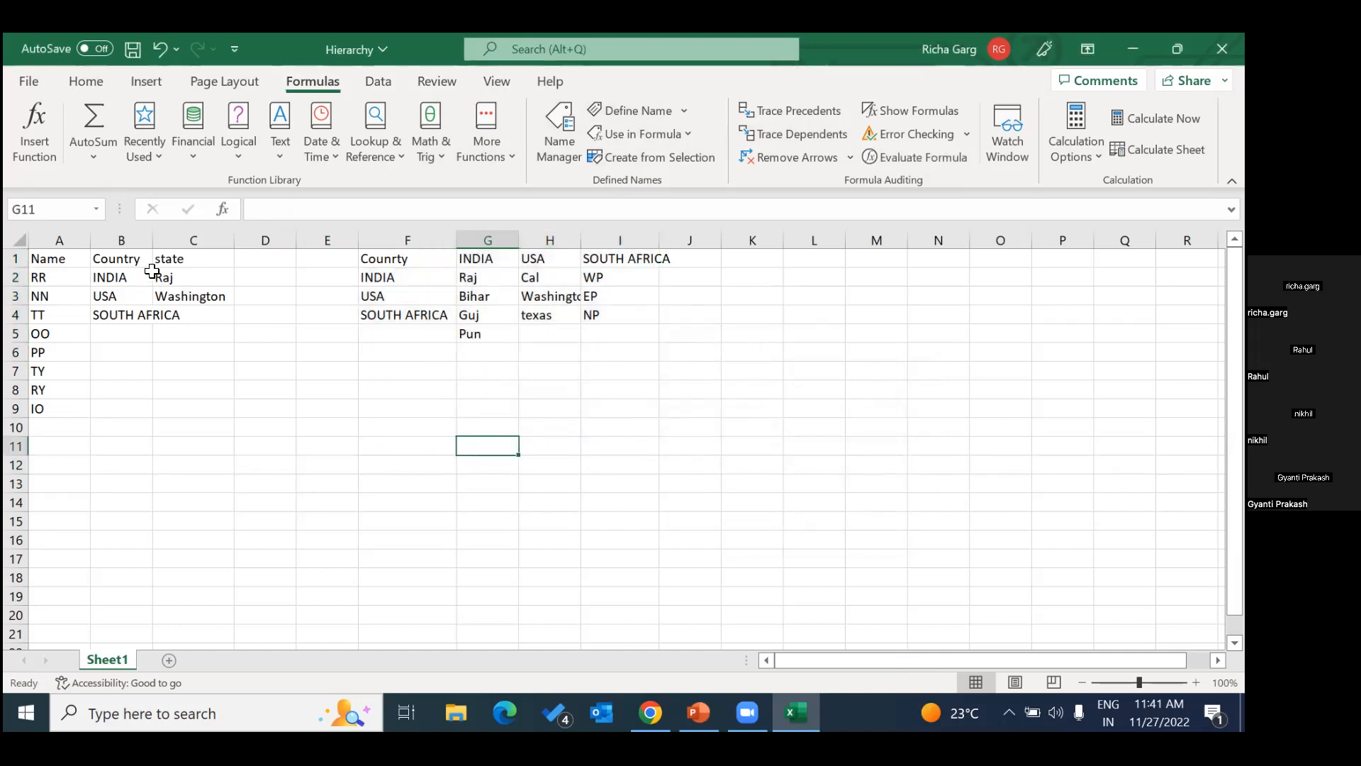
Clear all data validation from the state column C, applying the change to all other cells with the same settings.
{"action": "left_click", "coordinate": [190, 263]}
{"action": "left_click", "coordinate": [214, 319]}
{"action": "left_click", "coordinate": [187, 296]}
{"action": "left_click", "coordinate": [178, 276]}
{"action": "left_click", "coordinate": [186, 258]}
{"action": "left_click", "coordinate": [185, 240]}
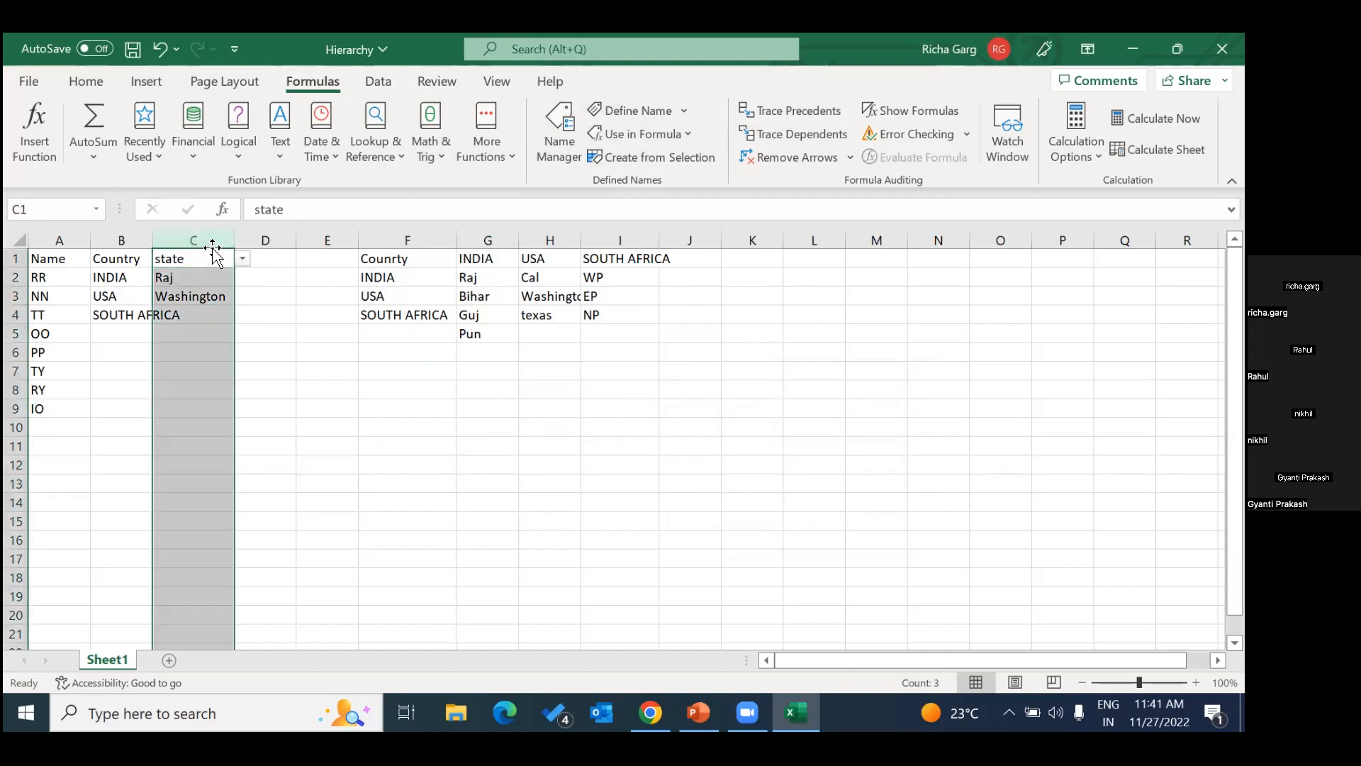
{"action": "left_click", "coordinate": [376, 81]}
{"action": "left_click", "coordinate": [985, 153]}
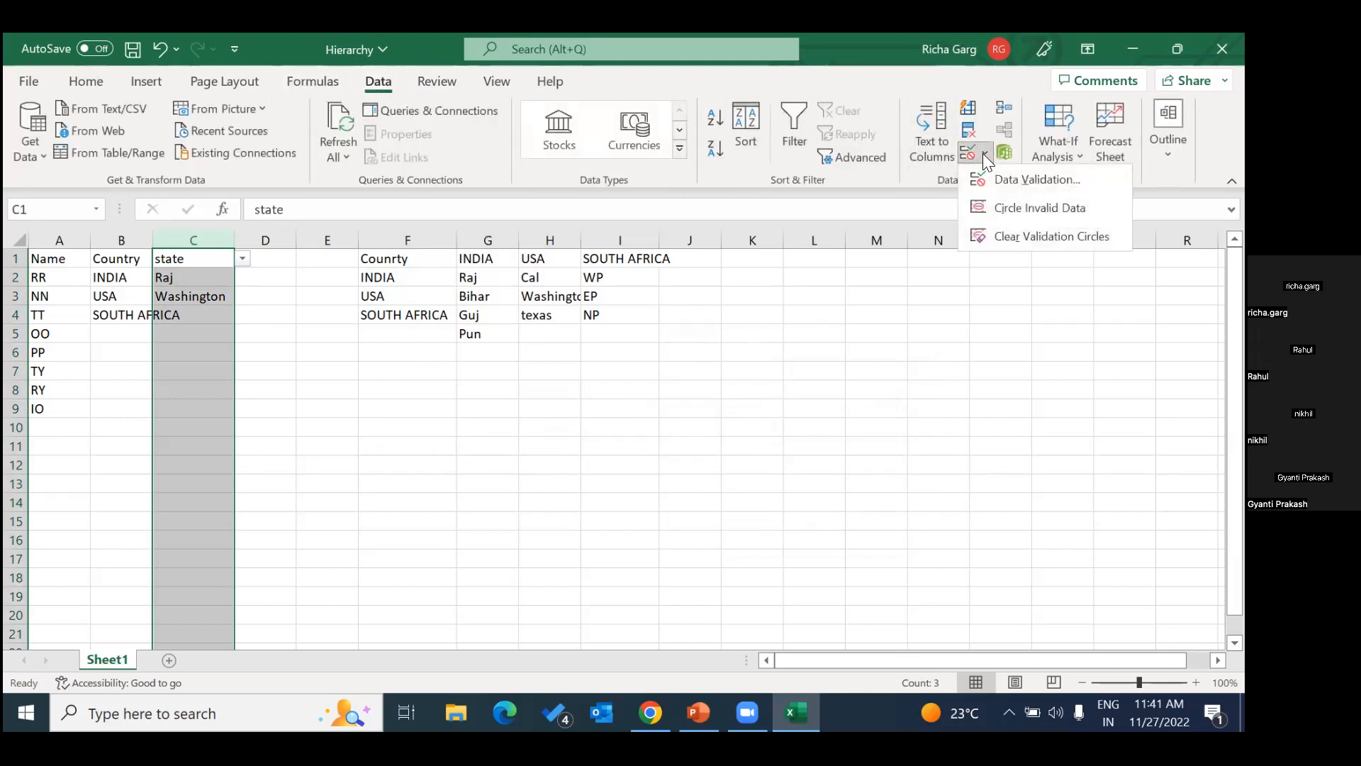
{"action": "left_click", "coordinate": [1005, 177]}
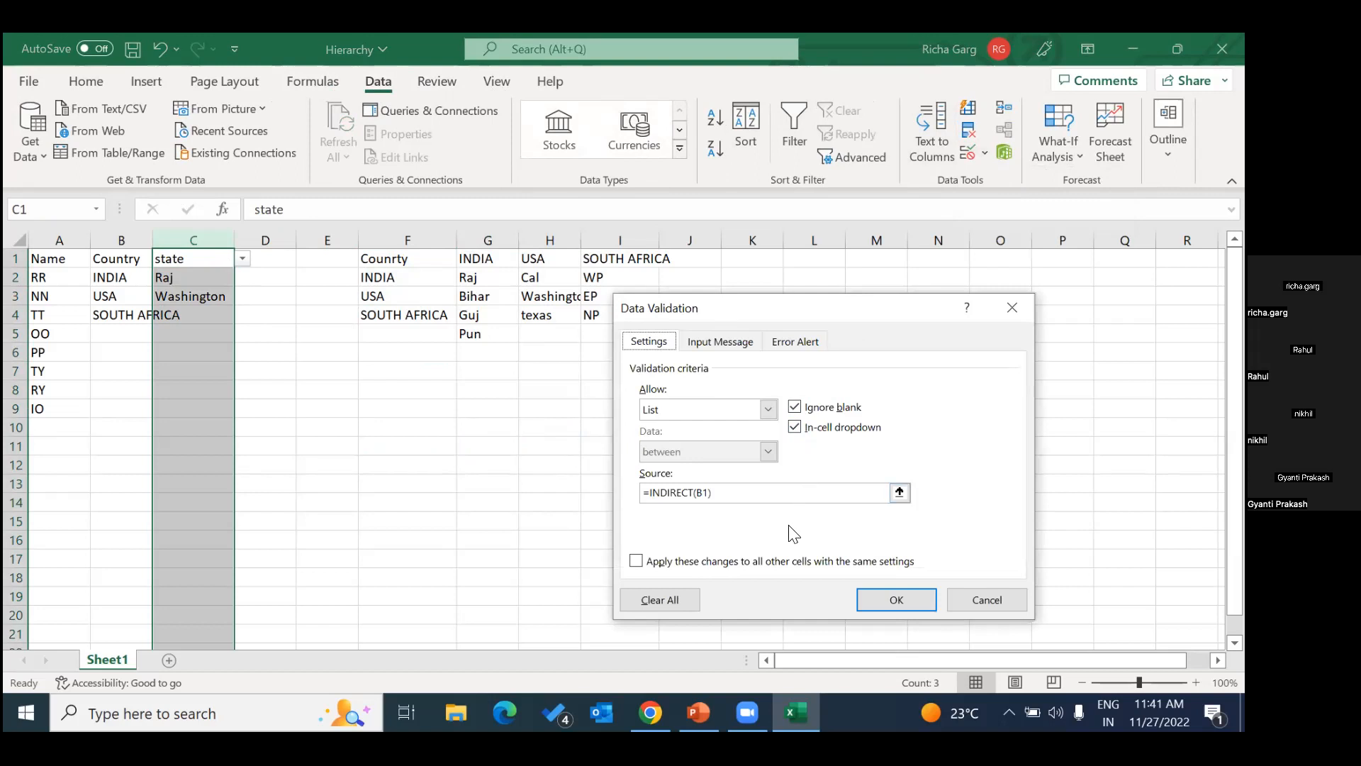
{"action": "left_click", "coordinate": [672, 562]}
{"action": "left_click", "coordinate": [659, 600]}
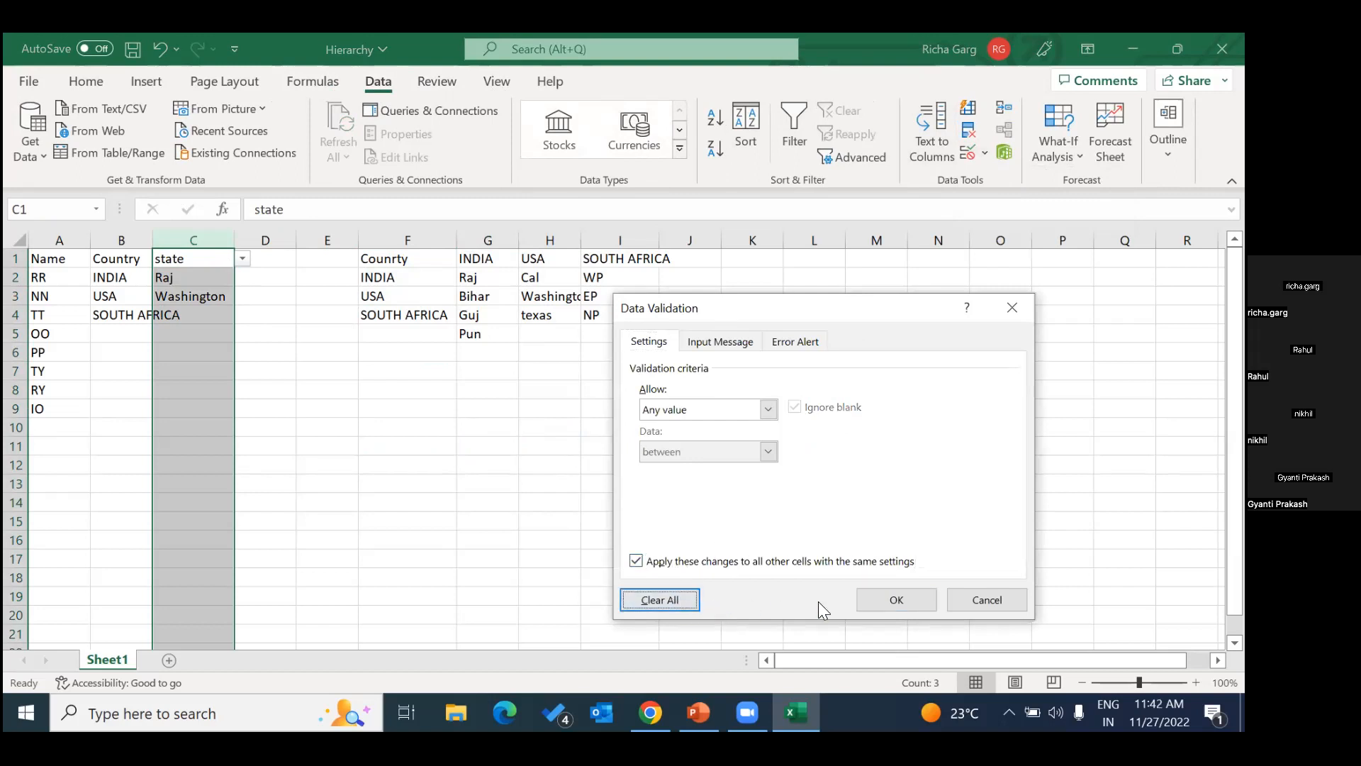
{"action": "left_click", "coordinate": [897, 599]}
{"action": "left_click", "coordinate": [487, 437]}
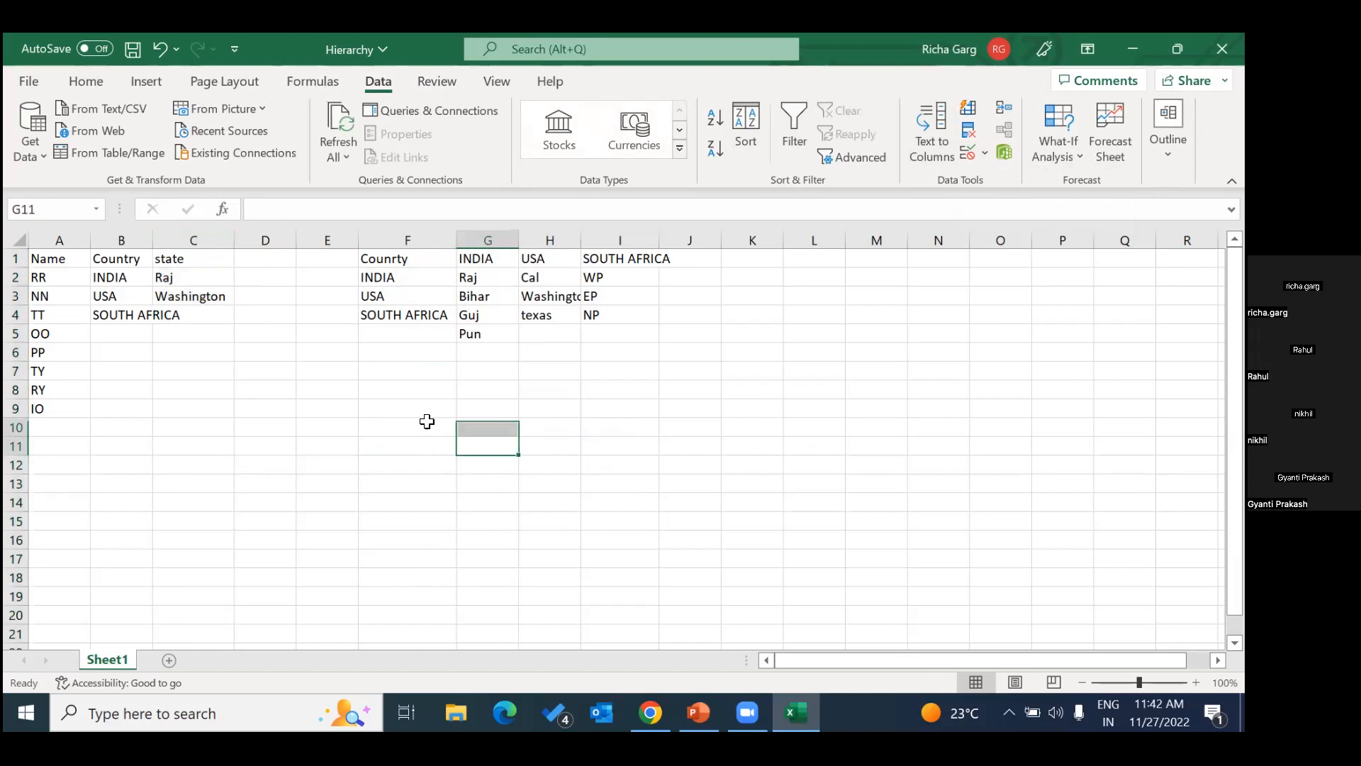
Check the data validation settings of the state header cell C1.
{"action": "left_click", "coordinate": [206, 276]}
{"action": "left_click", "coordinate": [214, 256]}
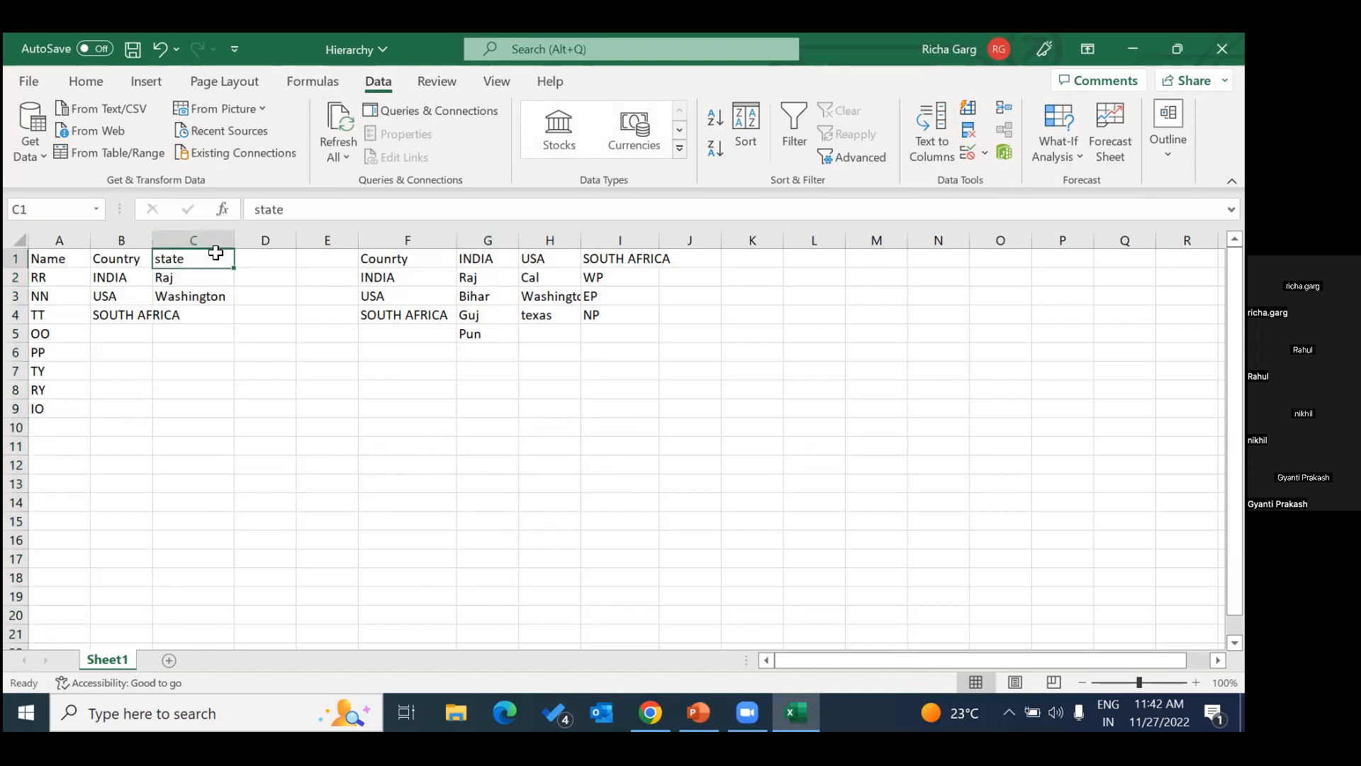
{"action": "left_click", "coordinate": [984, 153]}
{"action": "left_click", "coordinate": [1008, 177]}
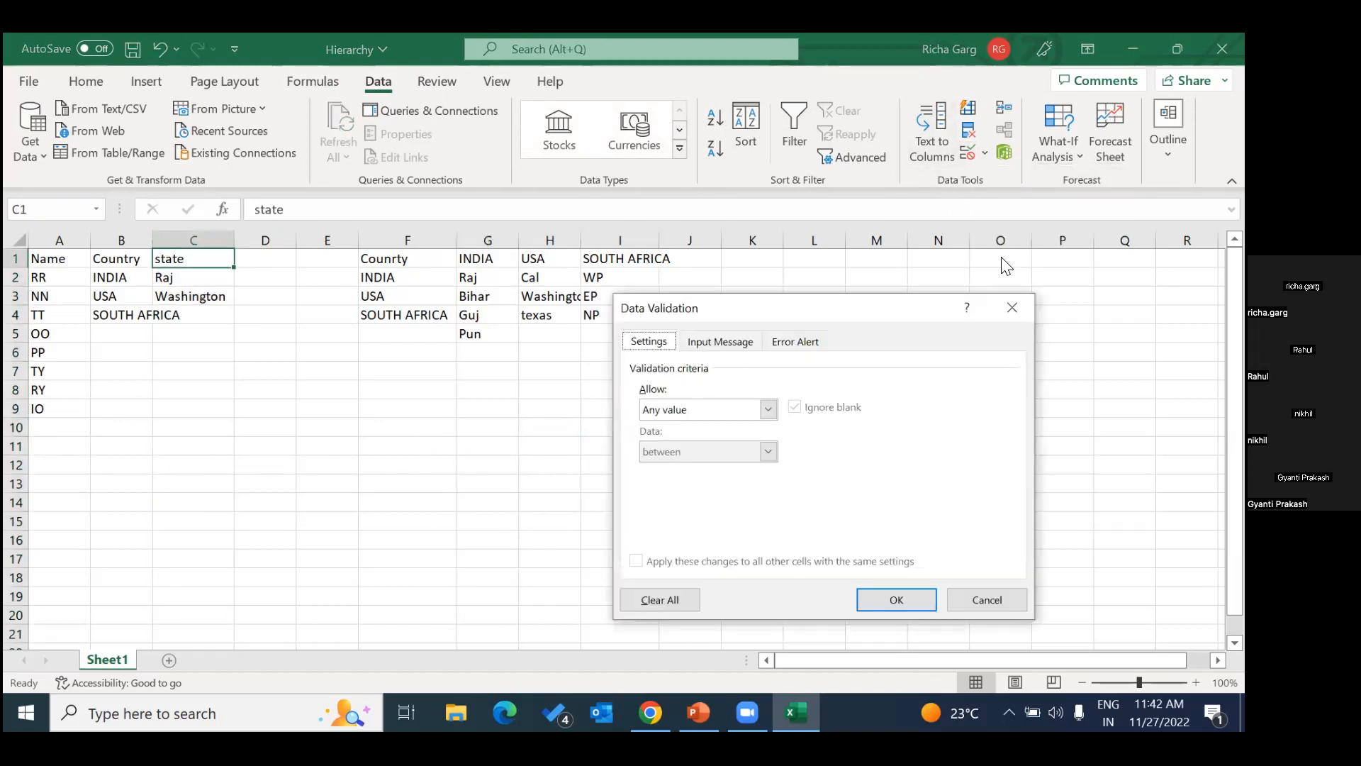
{"action": "left_click", "coordinate": [1012, 307]}
Apply List data validation to the whole state column C with the source =indirect(B1), continuing despite the source error.
{"action": "left_click", "coordinate": [194, 239]}
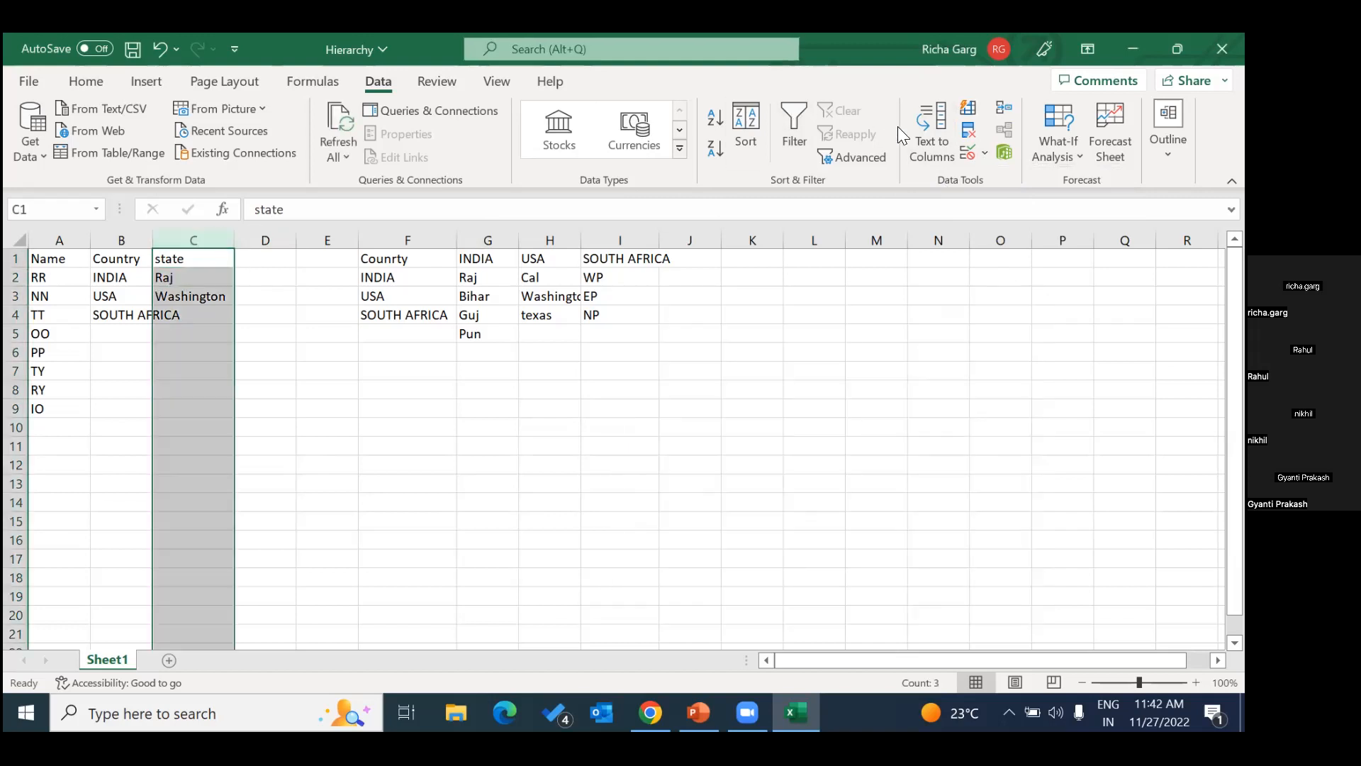
{"action": "left_click", "coordinate": [985, 153]}
{"action": "left_click", "coordinate": [987, 178]}
{"action": "left_click", "coordinate": [770, 416]}
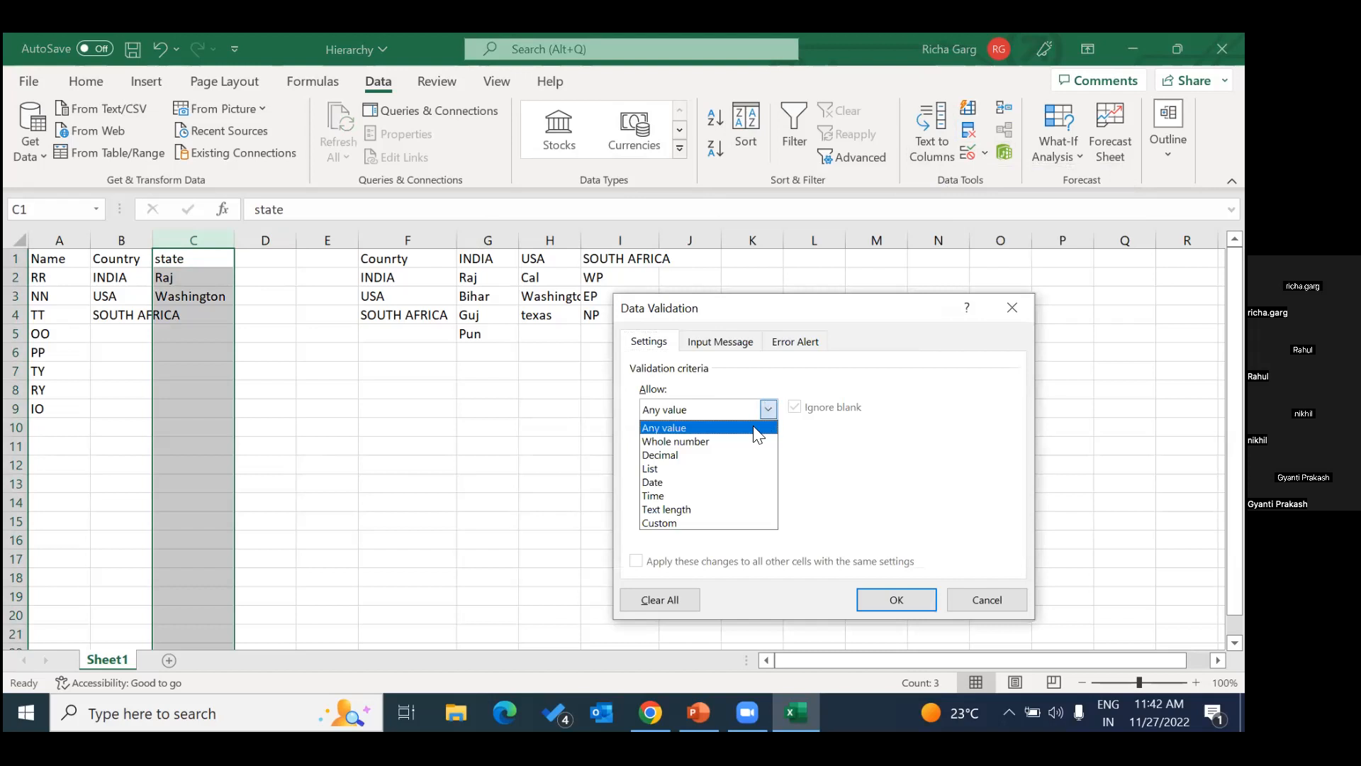
{"action": "left_click", "coordinate": [715, 467]}
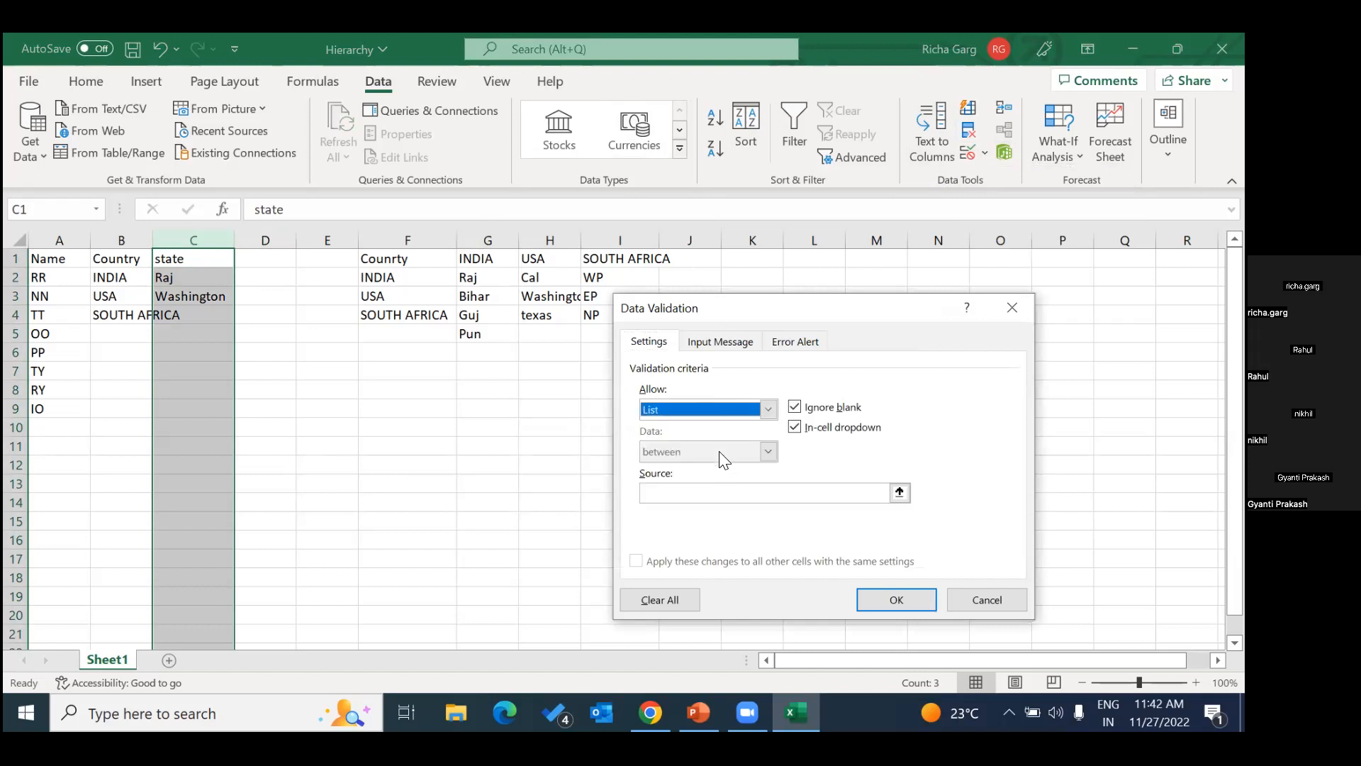
{"action": "left_click", "coordinate": [711, 497]}
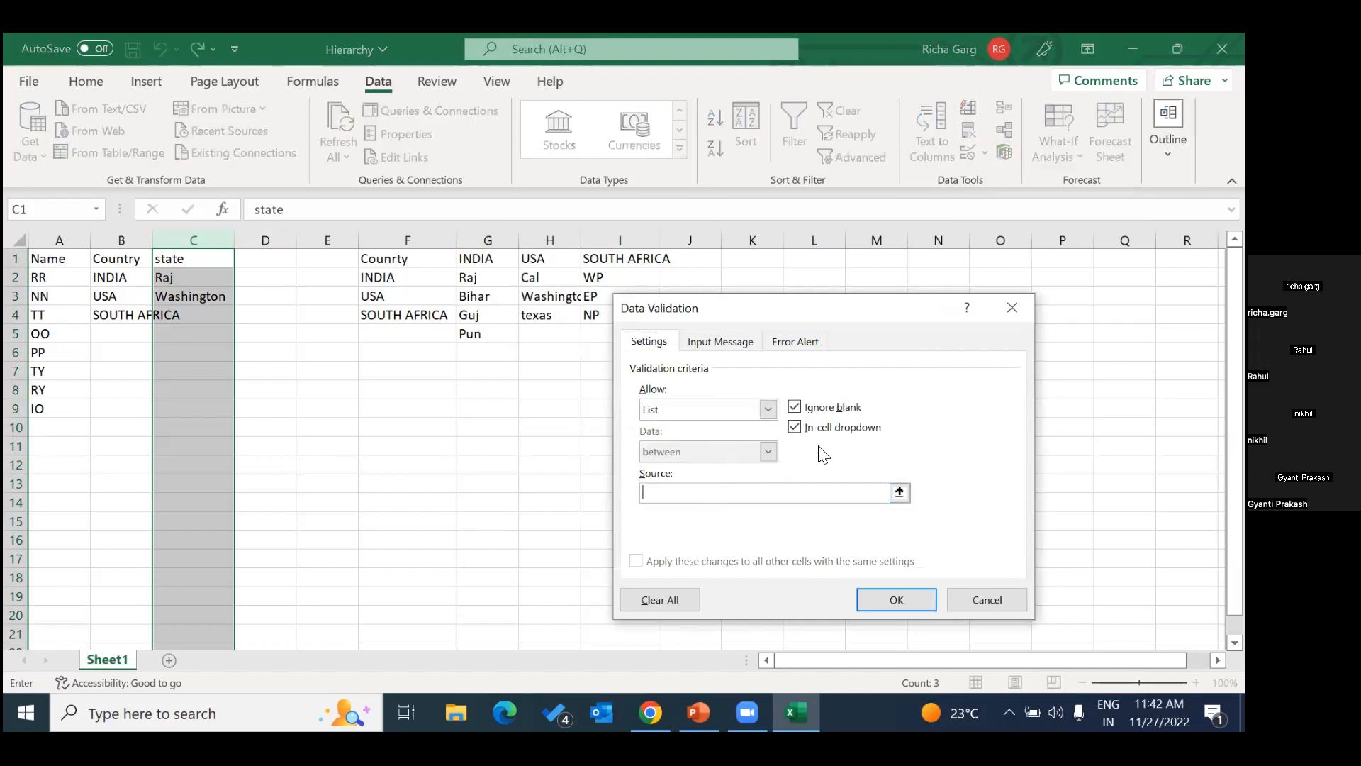
{"action": "type", "text": "=INDIRECT"}
{"action": "key", "text": "BackSpace"}
{"action": "key", "text": "BackSpace"}
{"action": "key", "text": "BackSpace"}
{"action": "key", "text": "BackSpace"}
{"action": "key", "text": "BackSpace"}
{"action": "key", "text": "BackSpace"}
{"action": "key", "text": "BackSpace"}
{"action": "key", "text": "BackSpace"}
{"action": "type", "text": "=indirevct"}
{"action": "key", "text": "BackSpace"}
{"action": "key", "text": "BackSpace"}
{"action": "key", "text": "BackSpace"}
{"action": "type", "text": "ct(B!1)"}
{"action": "left_click", "coordinate": [898, 599]}
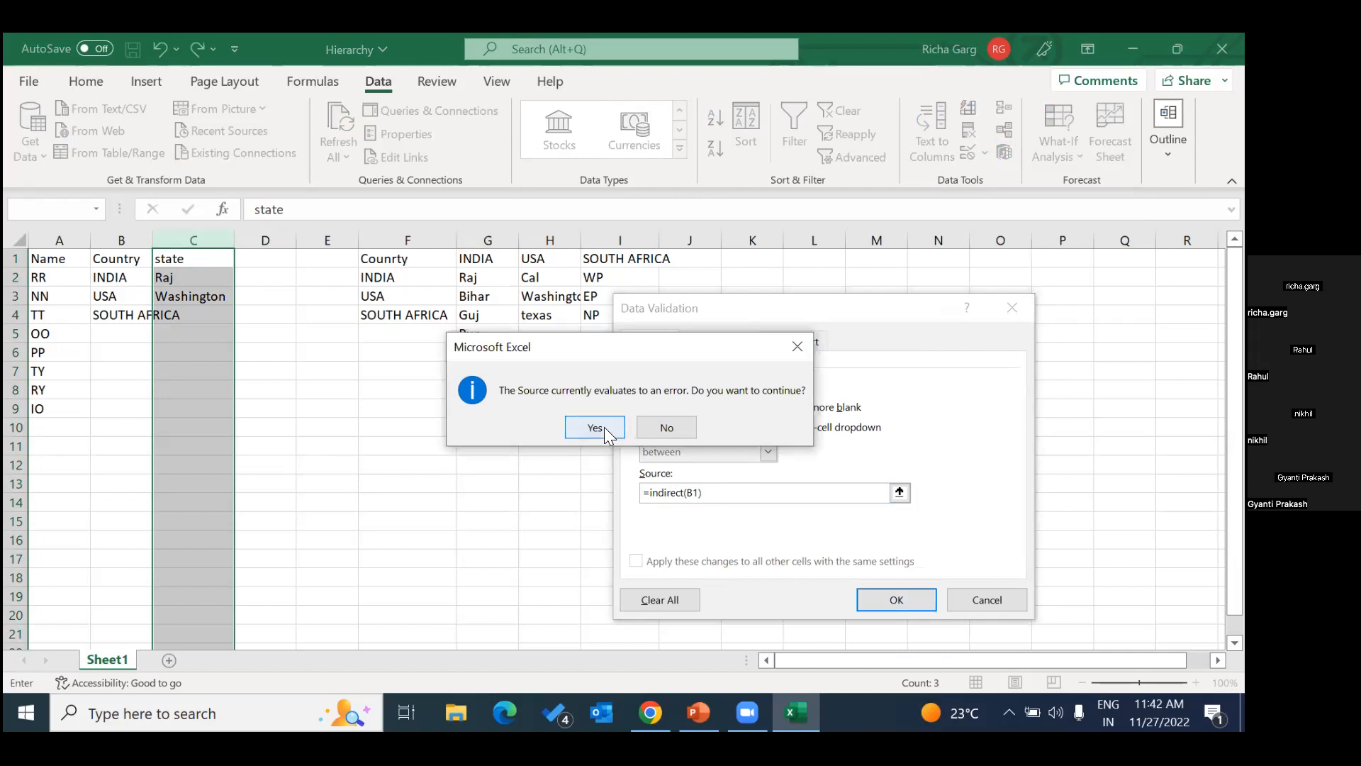
{"action": "left_click", "coordinate": [601, 427]}
Check the choices offered by the state dropdowns in C2 and C3.
{"action": "left_click", "coordinate": [195, 282]}
{"action": "left_click", "coordinate": [242, 278]}
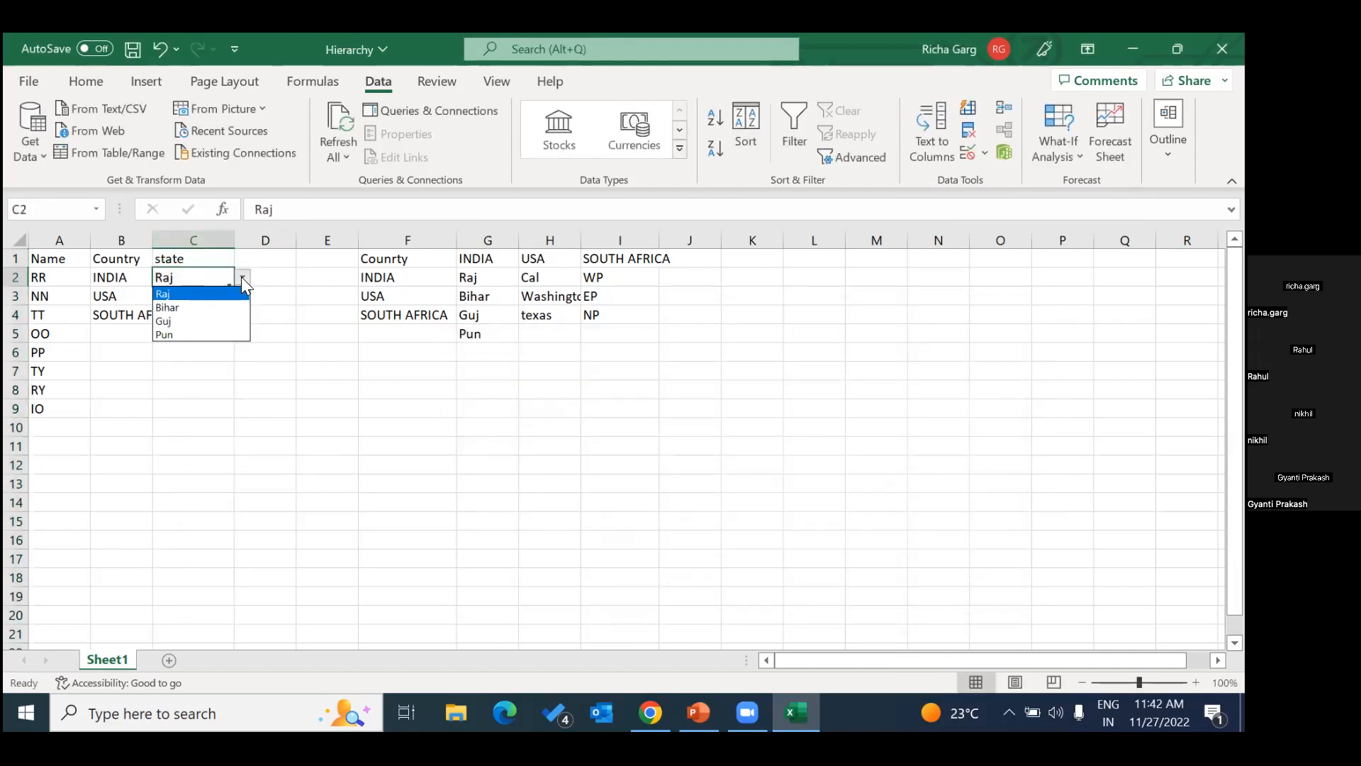
{"action": "key", "text": "Escape"}
{"action": "left_click", "coordinate": [211, 295]}
{"action": "left_click", "coordinate": [242, 296]}
{"action": "key", "text": "Escape"}
Widen the Country column B so SOUTH AFRICA fits, and select the state cell C4.
{"action": "left_click", "coordinate": [206, 315]}
{"action": "left_click", "coordinate": [217, 335]}
{"action": "left_click_drag", "start_coordinate": [148, 240], "coordinate": [192, 241]}
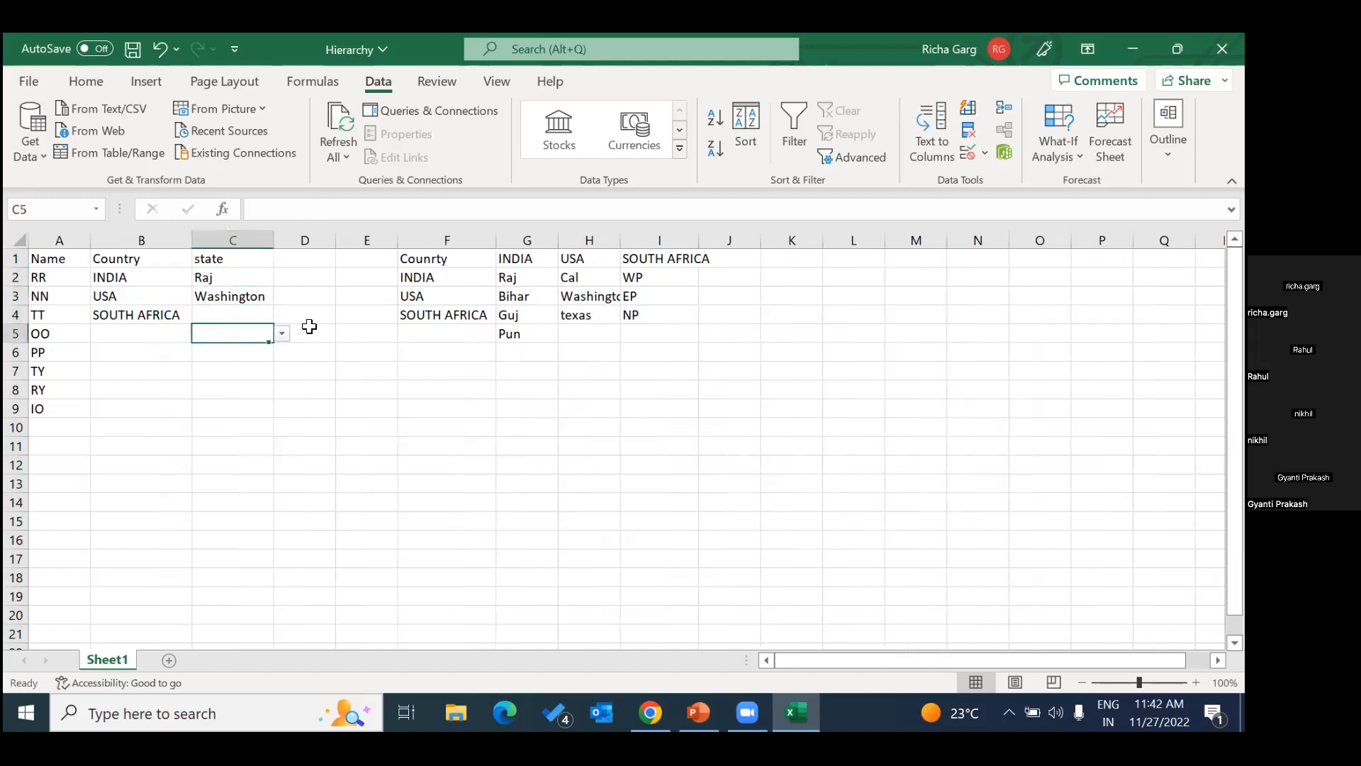
{"action": "left_click", "coordinate": [221, 313]}
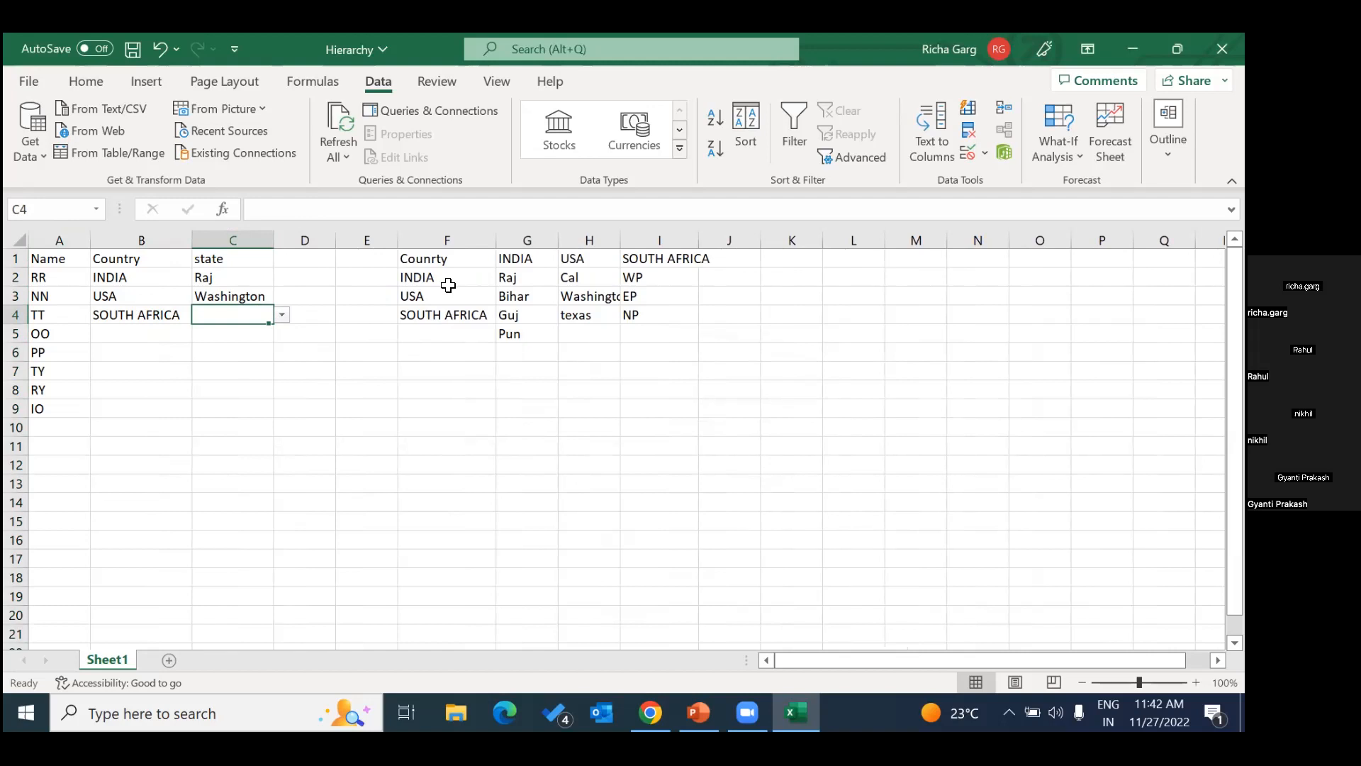
Clear all data validation from the Country column B and check cell B2.
{"action": "left_click", "coordinate": [152, 241]}
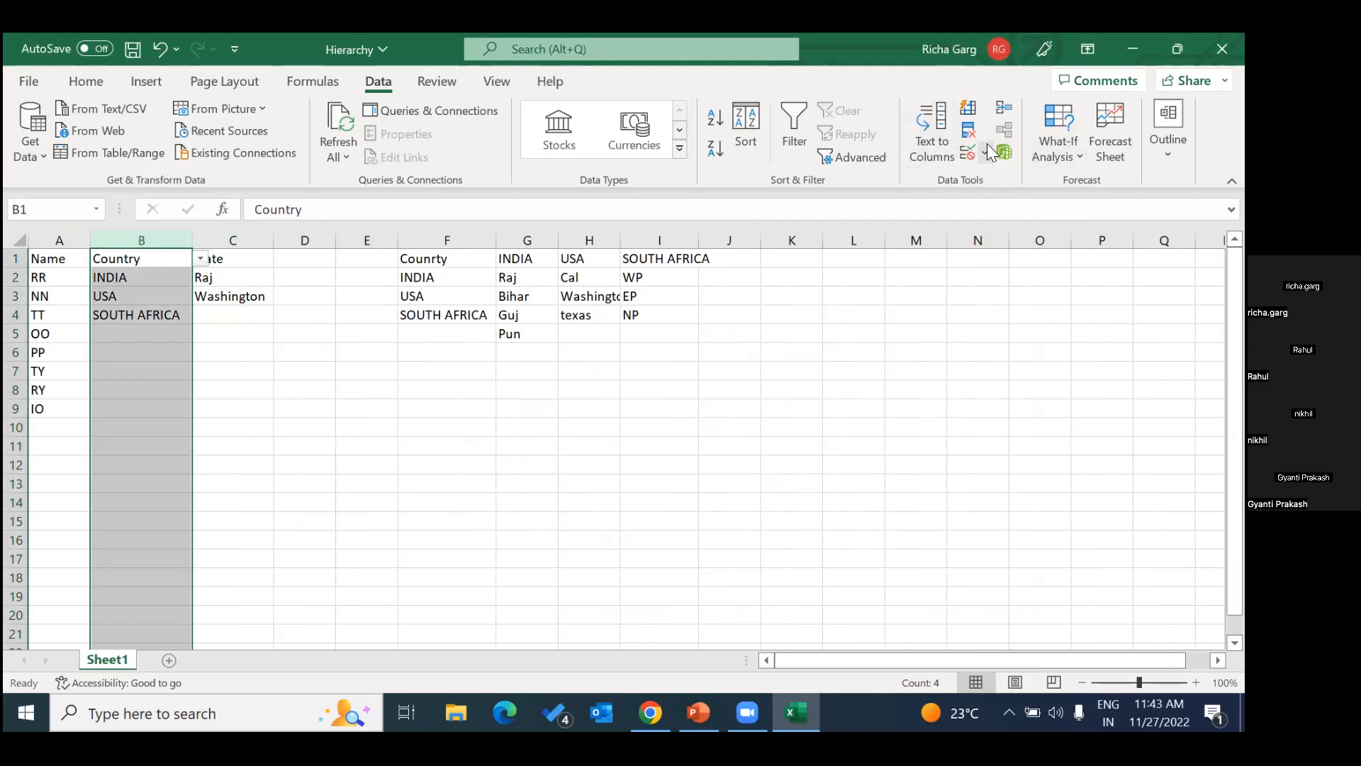
{"action": "left_click", "coordinate": [987, 151]}
{"action": "left_click", "coordinate": [1000, 178]}
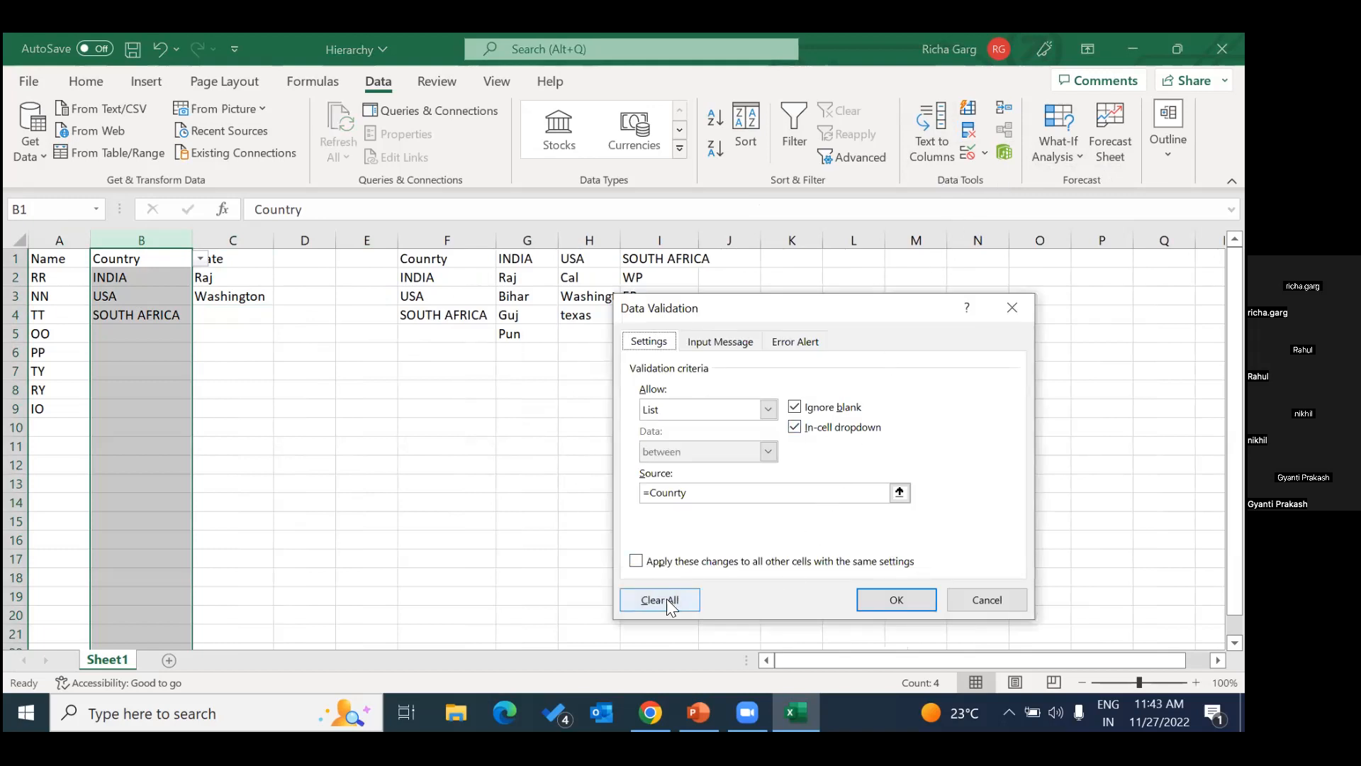
{"action": "left_click", "coordinate": [664, 600]}
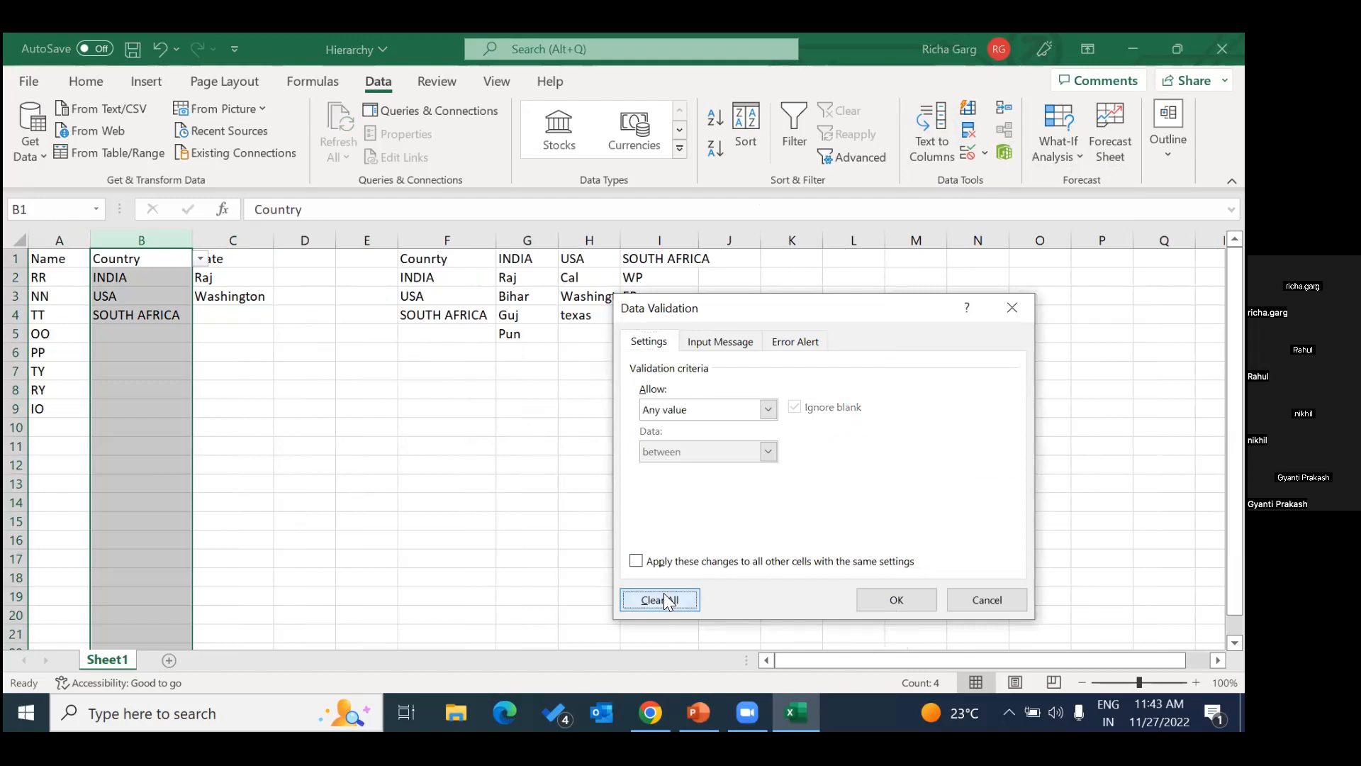
{"action": "left_click", "coordinate": [896, 599]}
{"action": "left_click", "coordinate": [305, 390]}
{"action": "left_click", "coordinate": [150, 277]}
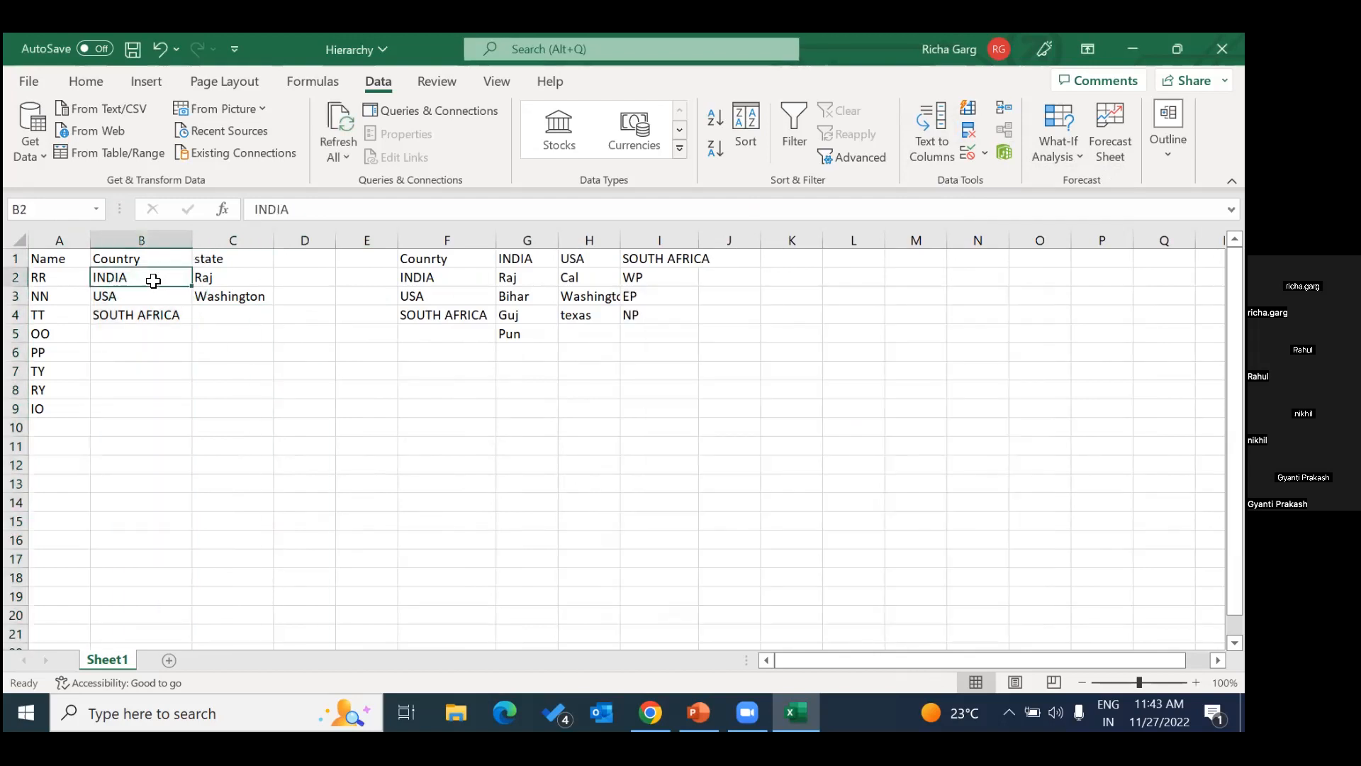
Clear all data validation from the state column C and check cells B2 and C2.
{"action": "left_click", "coordinate": [234, 240]}
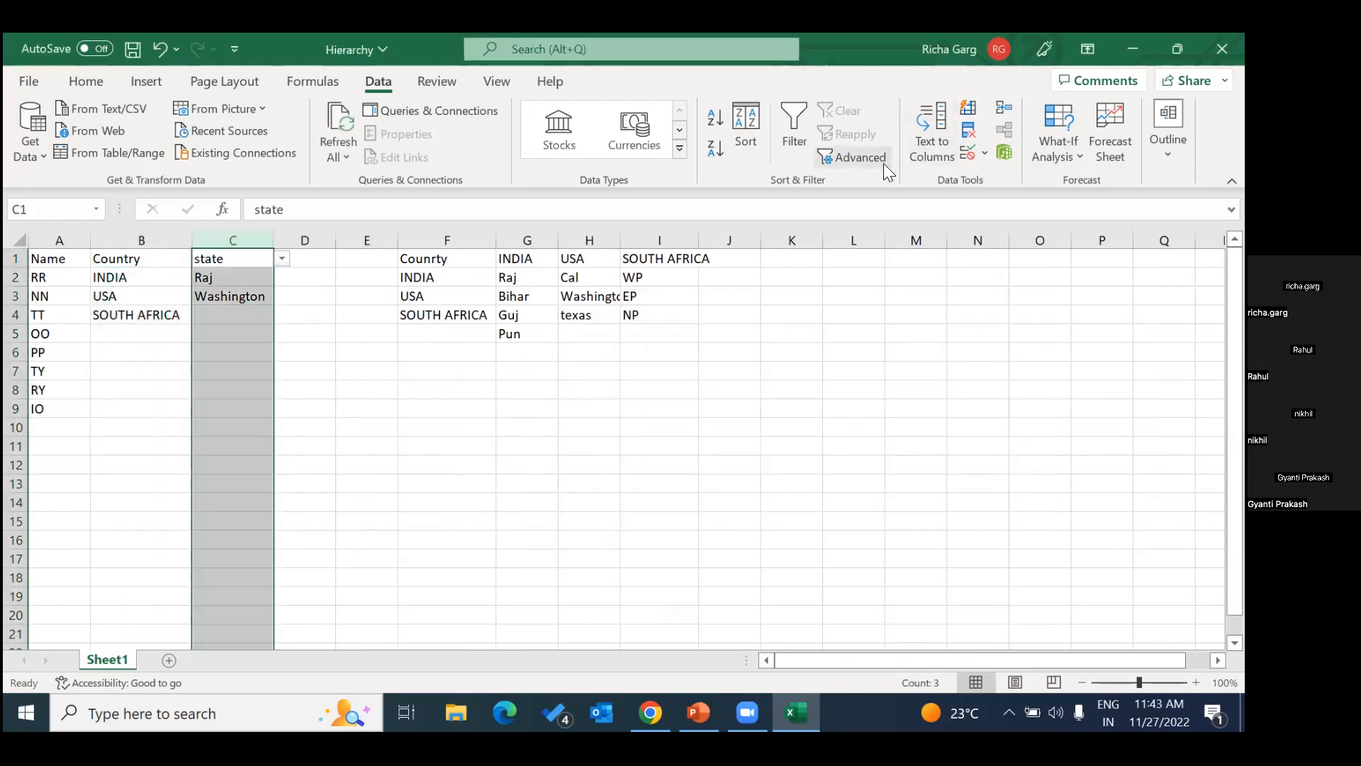
{"action": "left_click", "coordinate": [983, 154]}
{"action": "left_click", "coordinate": [1000, 182]}
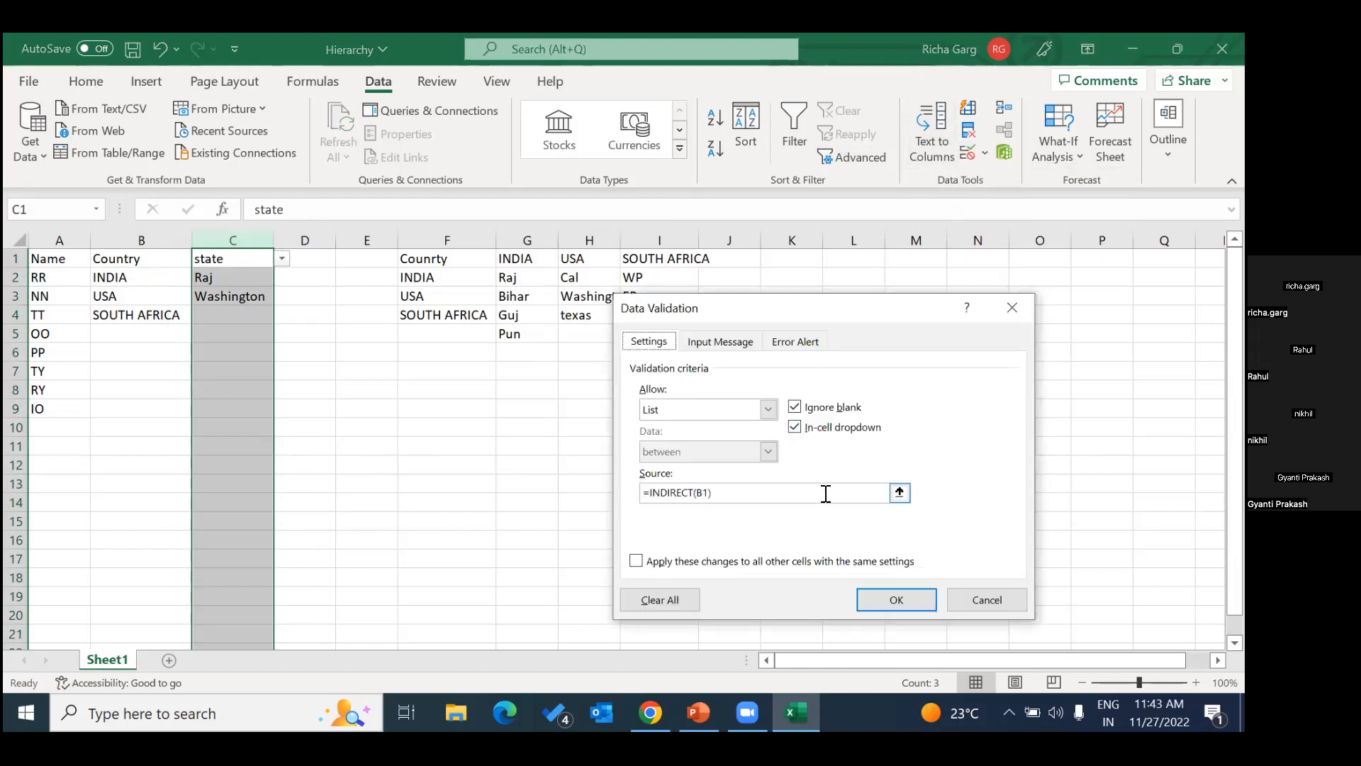
{"action": "left_click", "coordinate": [666, 597]}
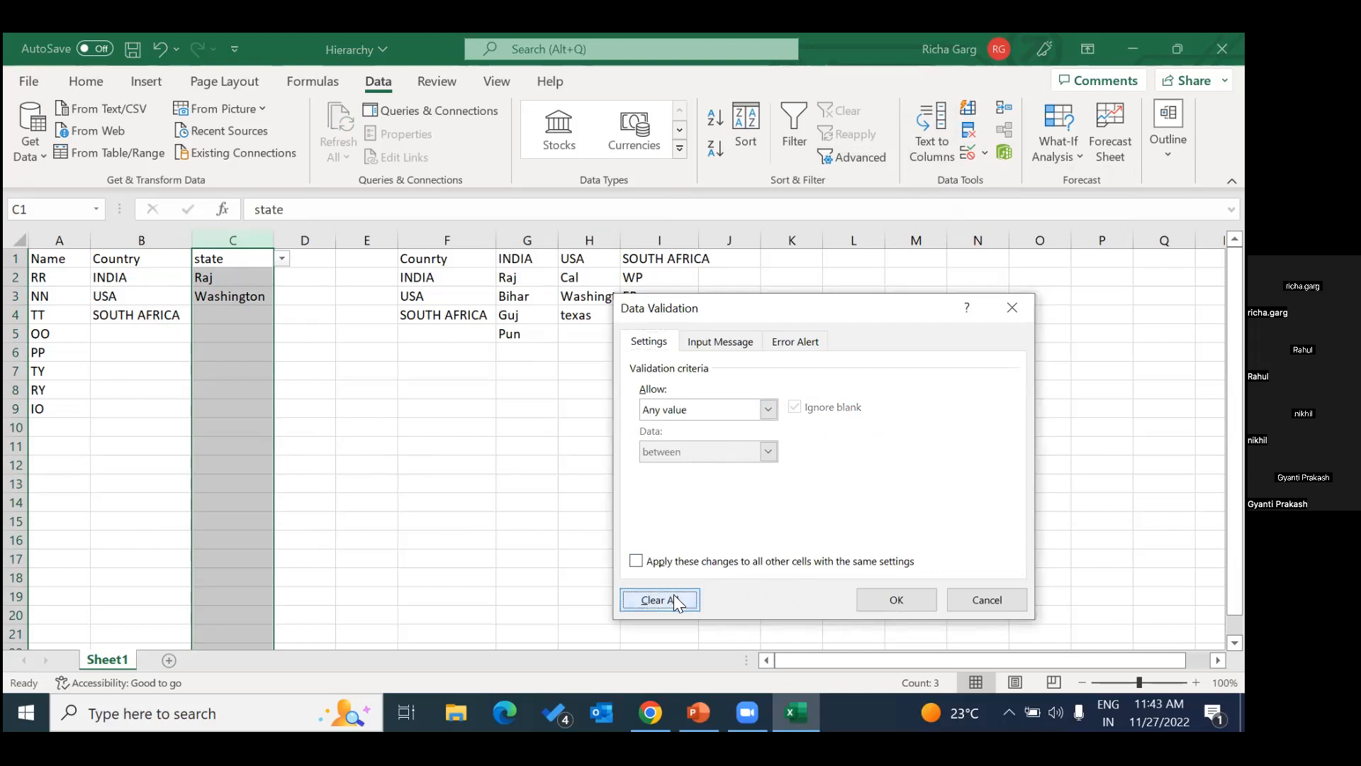
{"action": "left_click", "coordinate": [897, 600]}
{"action": "left_click", "coordinate": [446, 446]}
{"action": "left_click", "coordinate": [164, 278]}
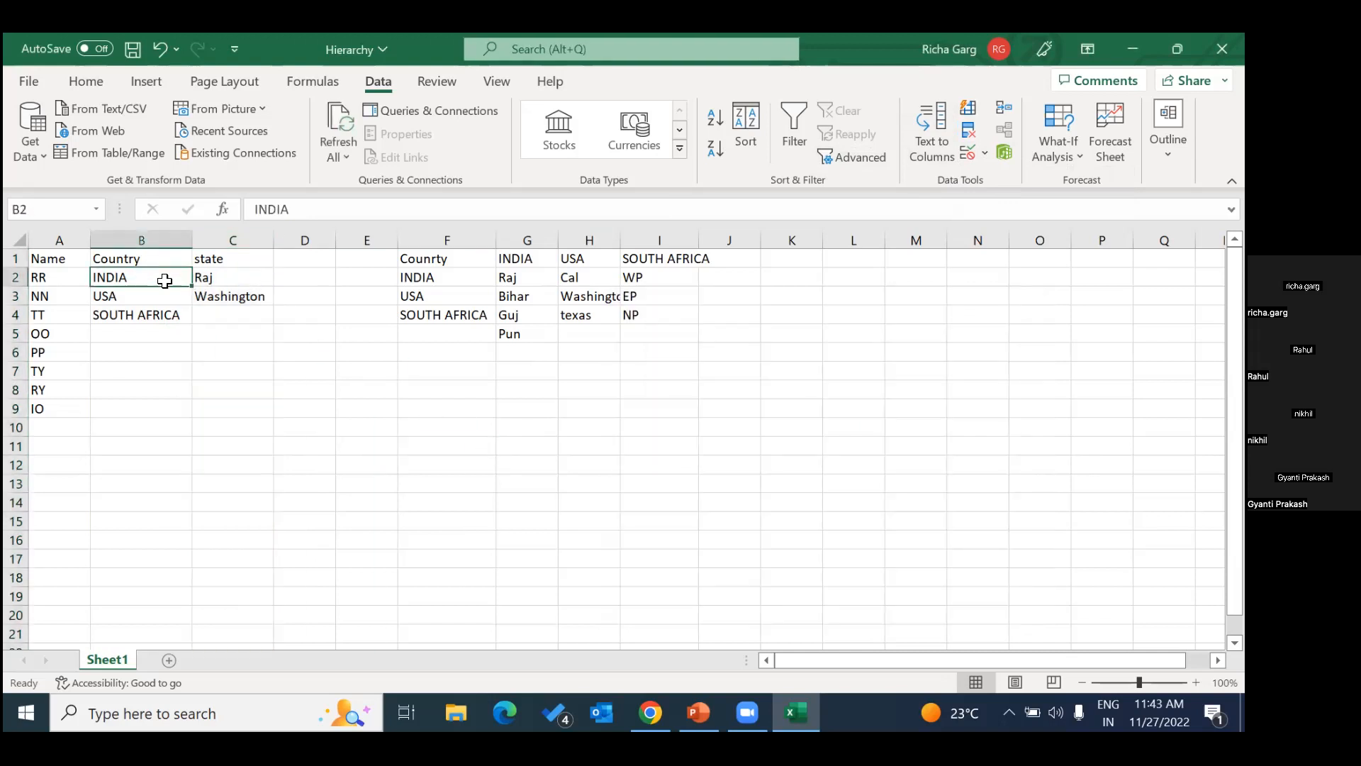
{"action": "left_click", "coordinate": [227, 280]}
Go to the SOUTH_AFRICA, INDIA, USA and Counrty named ranges to check which cells each covers.
{"action": "left_click", "coordinate": [95, 209]}
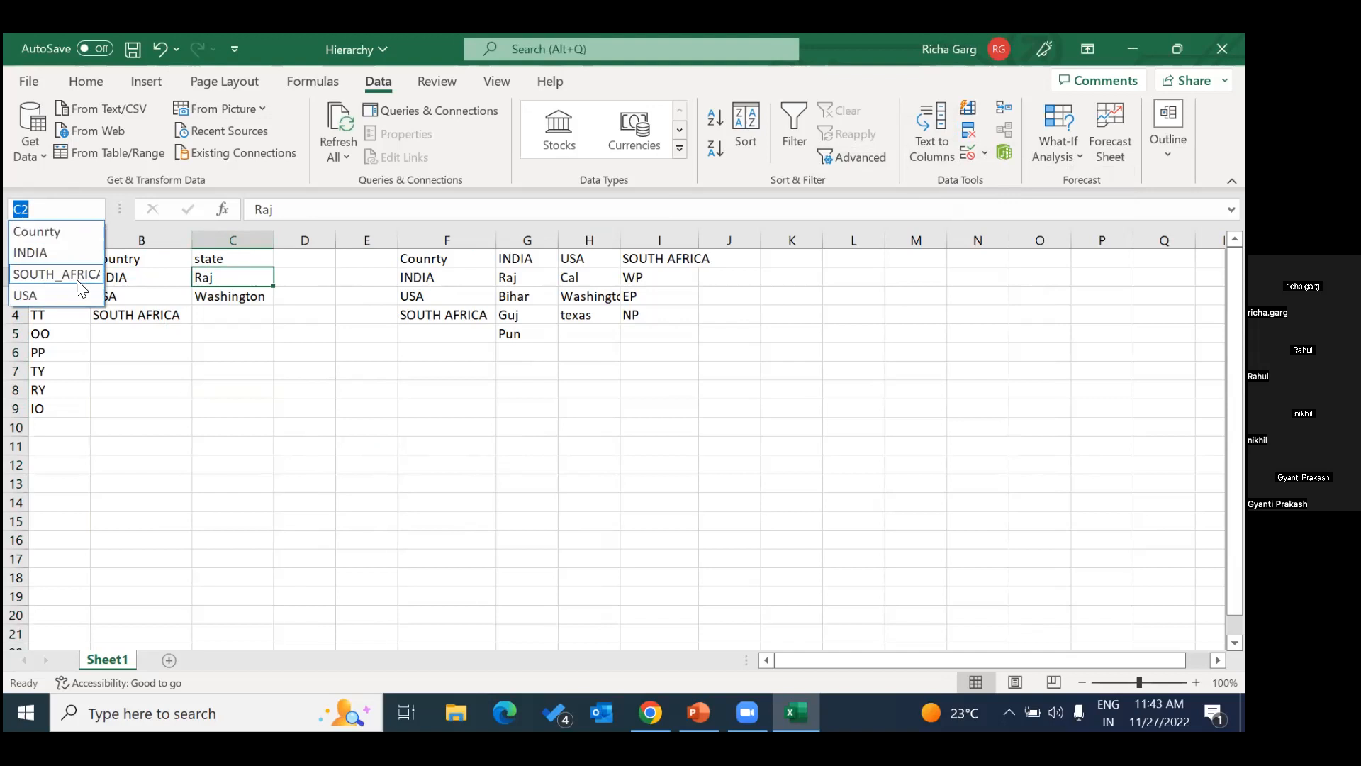
{"action": "left_click", "coordinate": [79, 284]}
{"action": "left_click", "coordinate": [91, 212]}
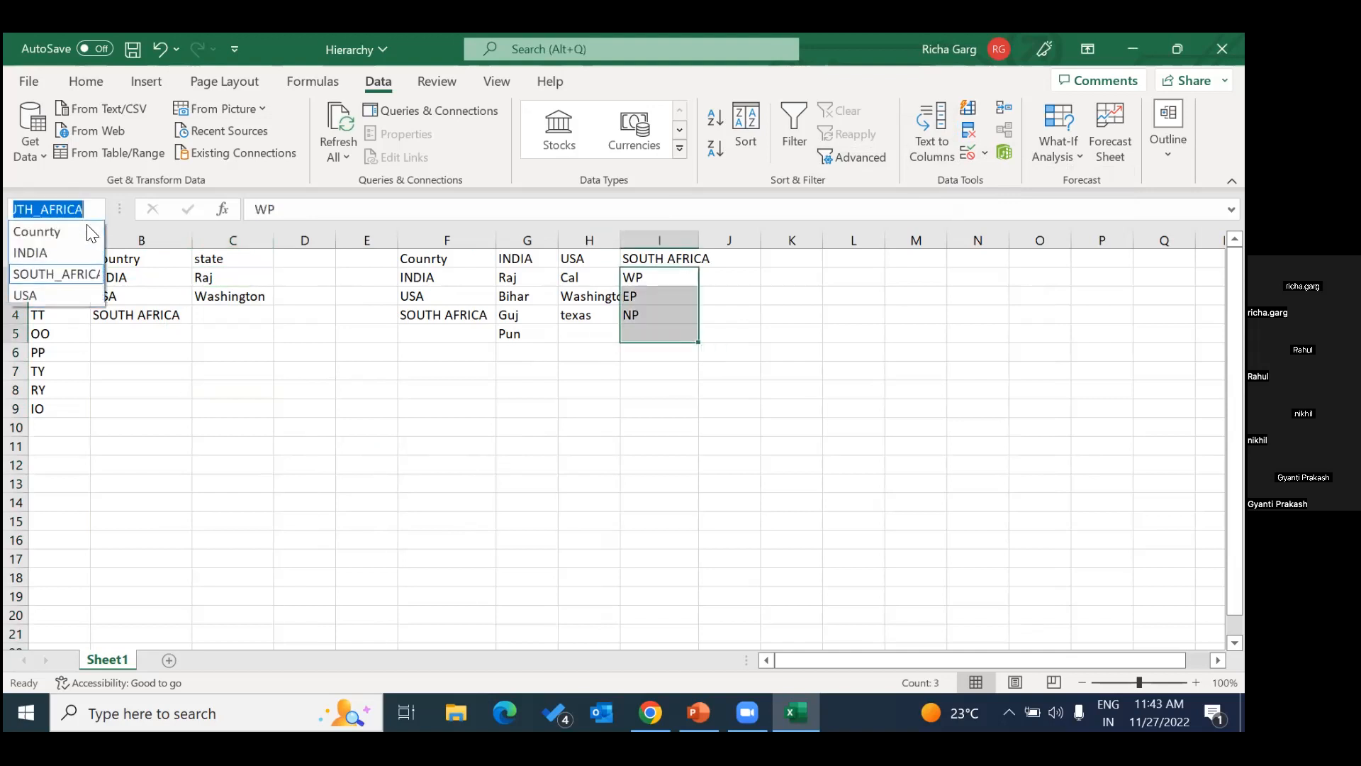
{"action": "left_click", "coordinate": [67, 253]}
{"action": "left_click", "coordinate": [94, 207]}
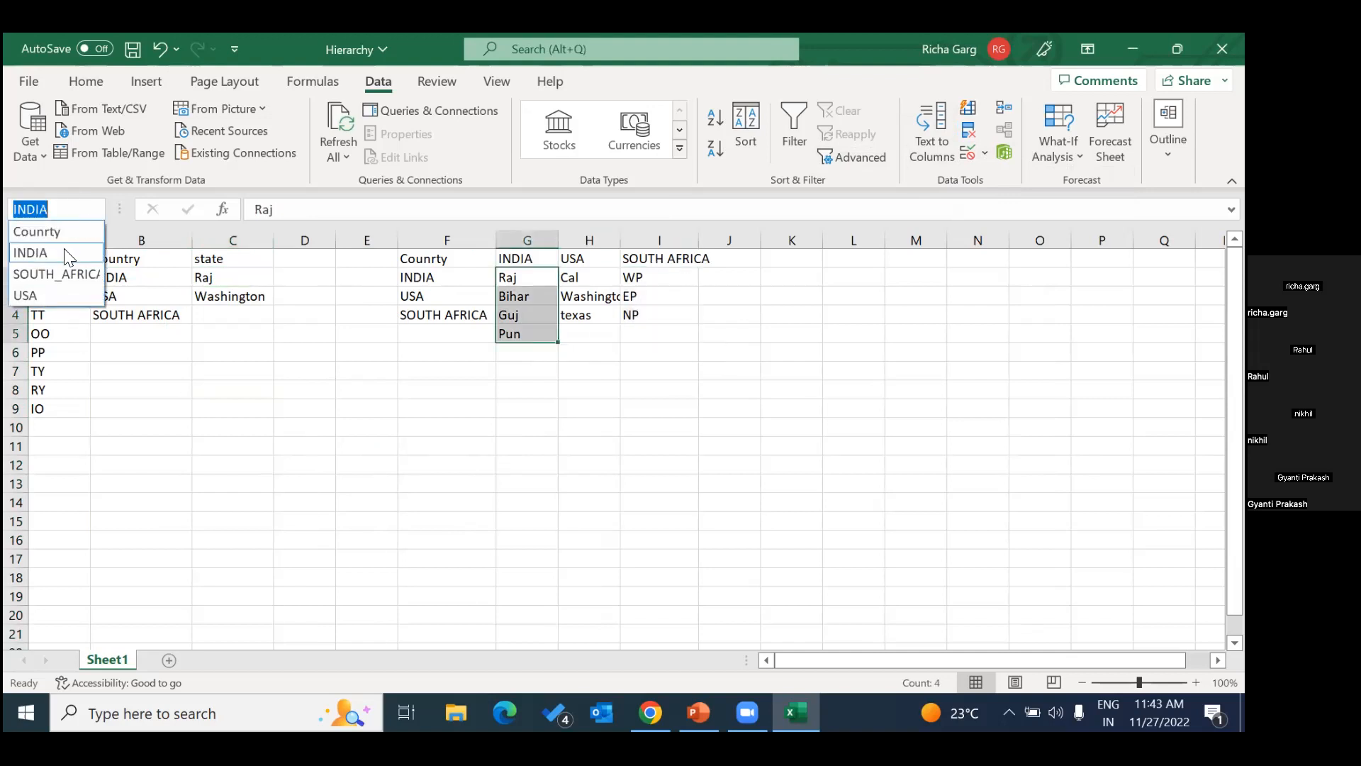
{"action": "left_click", "coordinate": [58, 294]}
{"action": "left_click", "coordinate": [206, 319]}
{"action": "left_click", "coordinate": [97, 210]}
{"action": "left_click", "coordinate": [32, 228]}
{"action": "left_click", "coordinate": [213, 331]}
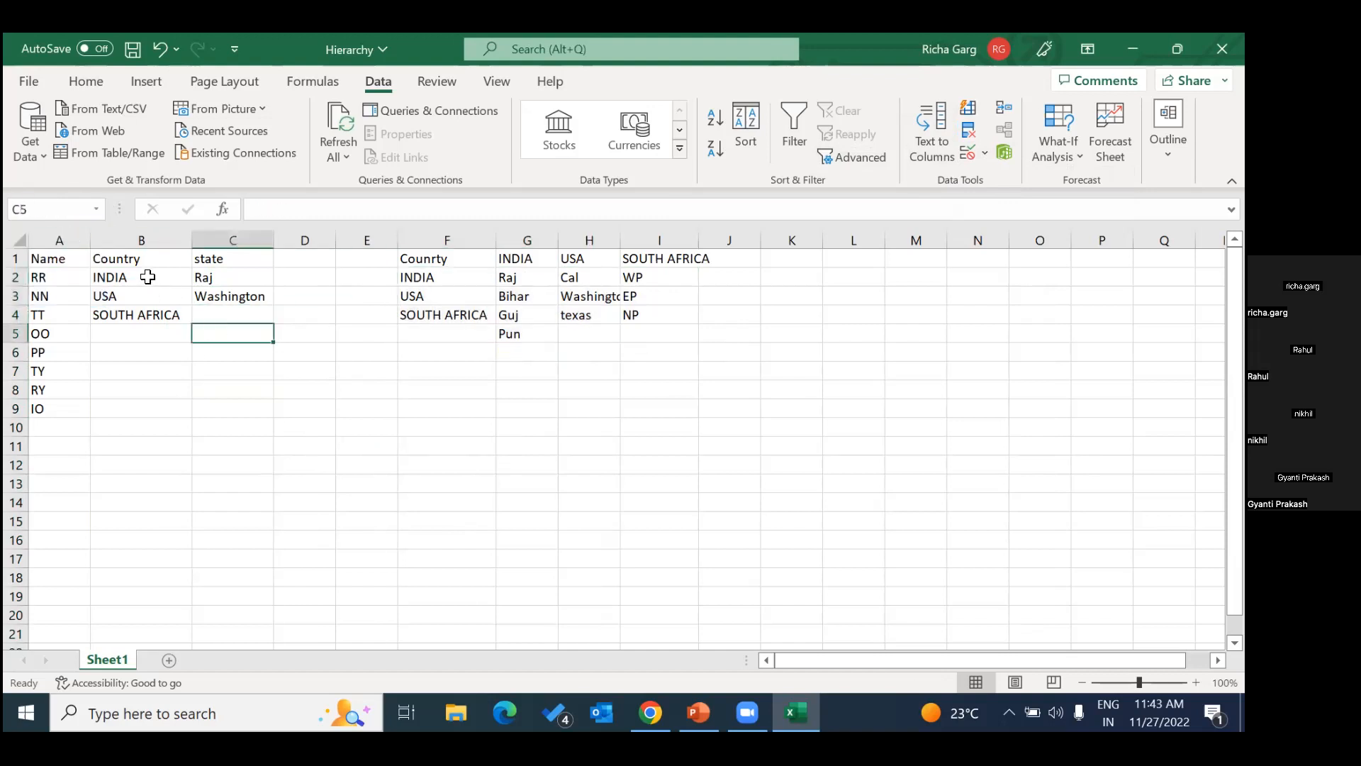
Inspect the Country column and cells B2 and B4, and review the workbook's list of defined names.
{"action": "left_click", "coordinate": [136, 240]}
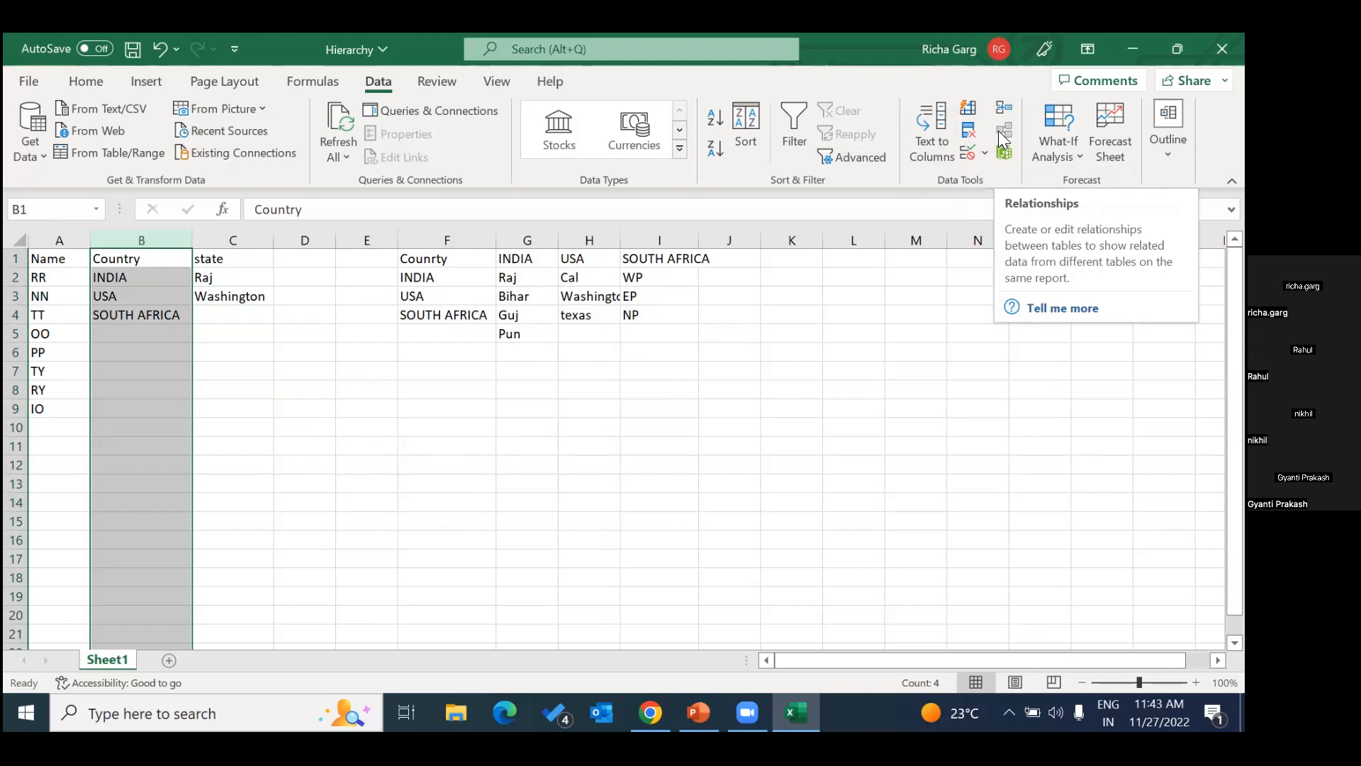
{"action": "left_click", "coordinate": [119, 278]}
{"action": "left_click", "coordinate": [155, 315]}
{"action": "left_click", "coordinate": [114, 278]}
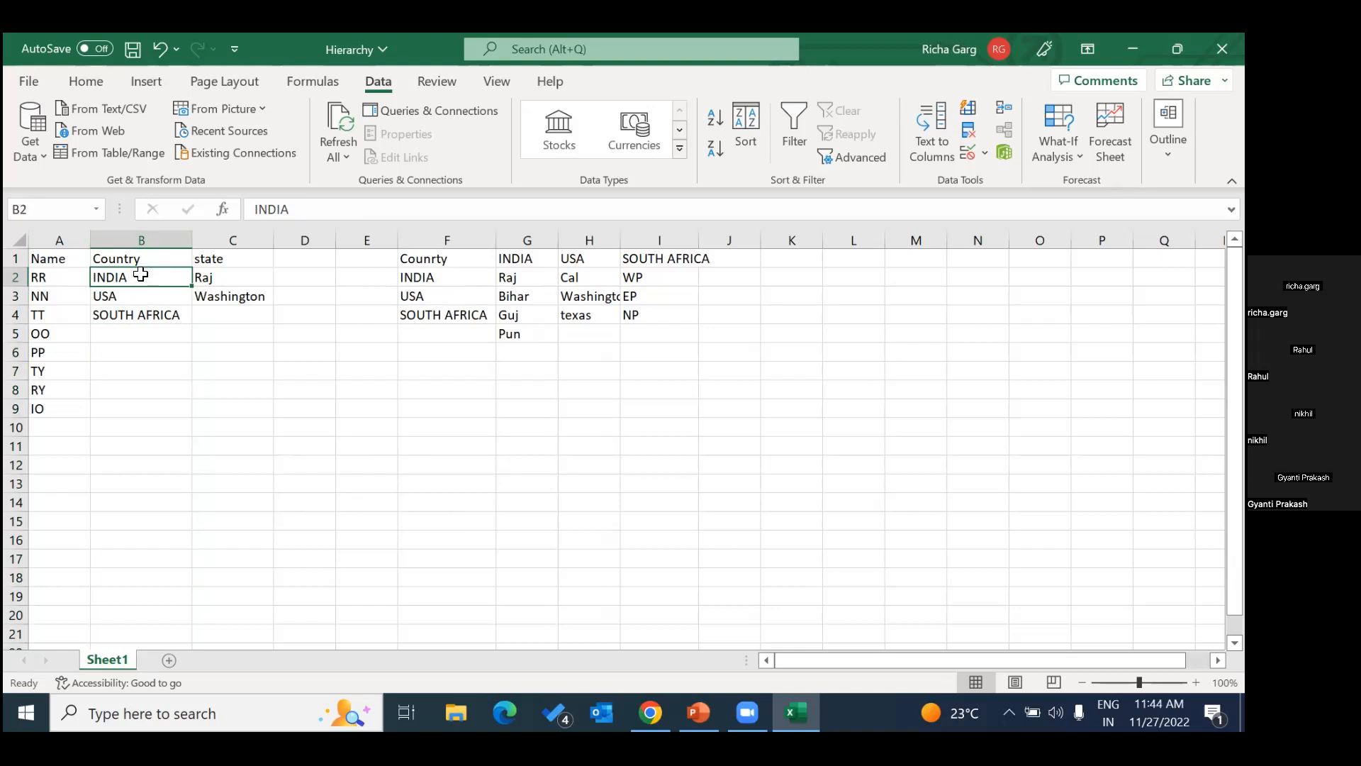
{"action": "left_click", "coordinate": [95, 208]}
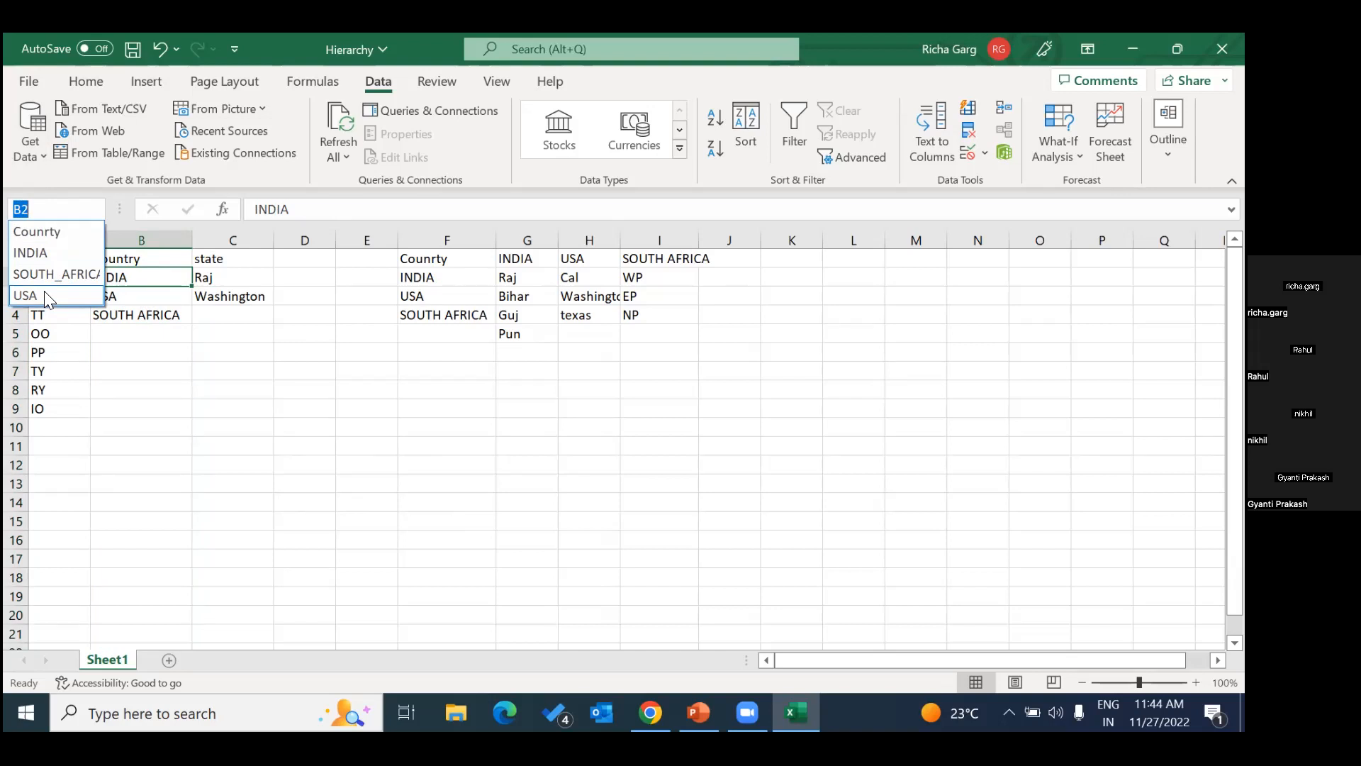
{"action": "left_click", "coordinate": [314, 429]}
Apply list data validation to the whole Country column B with the source =Counrty.
{"action": "left_click", "coordinate": [141, 241]}
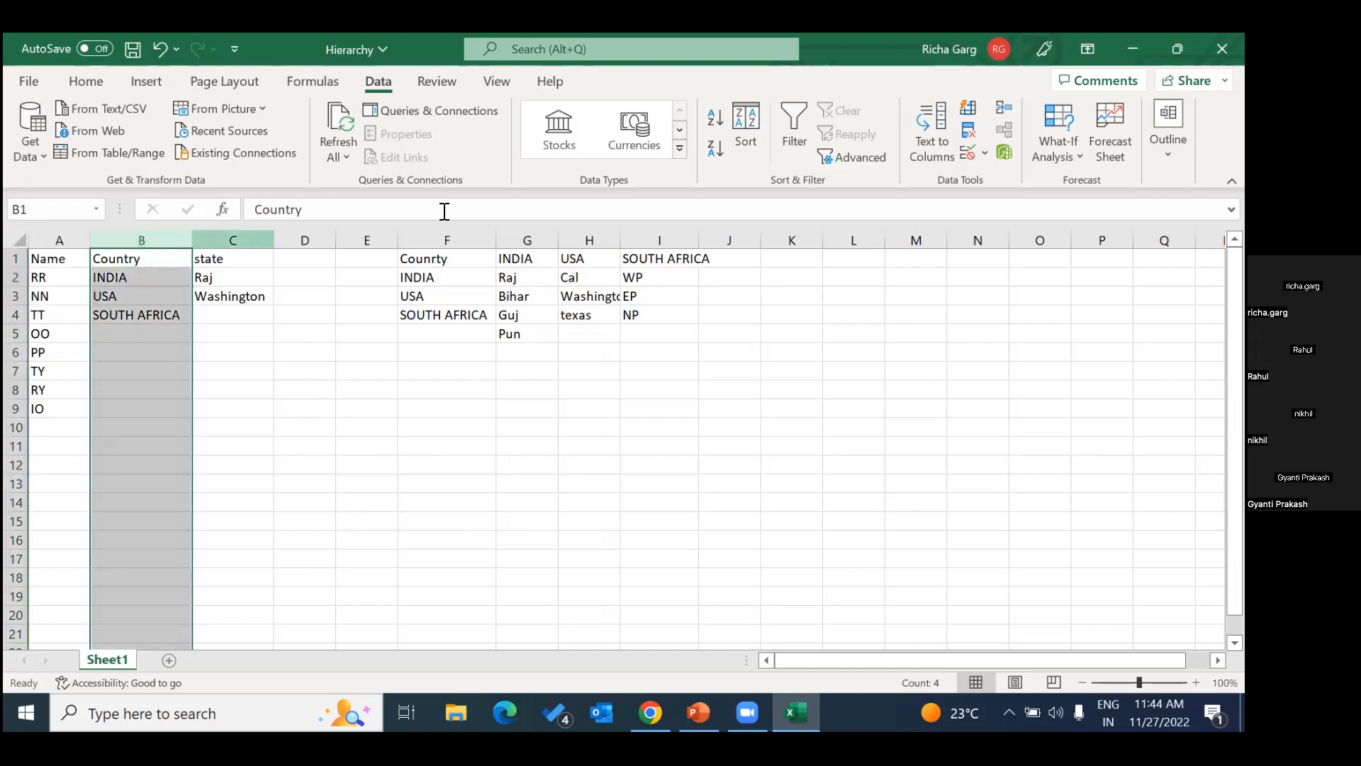
{"action": "left_click", "coordinate": [986, 154]}
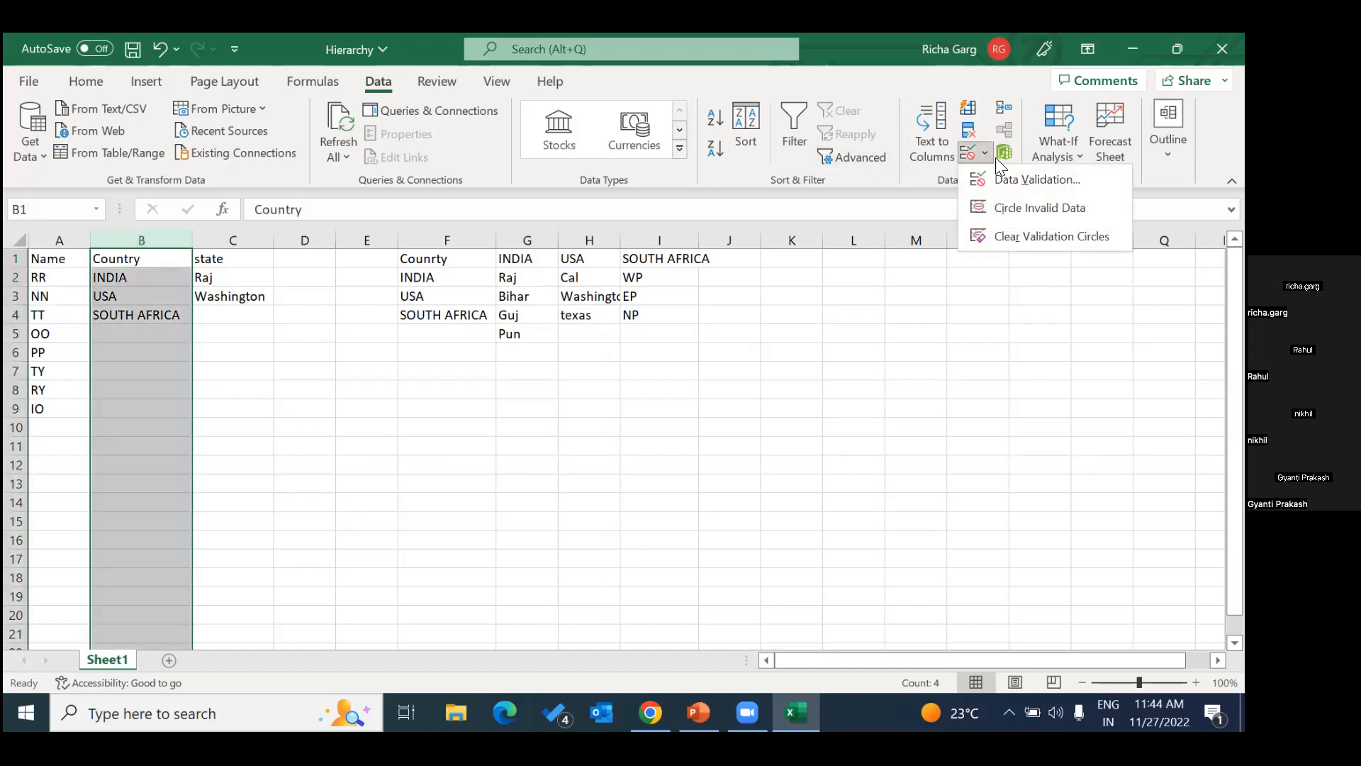
{"action": "left_click", "coordinate": [1035, 184]}
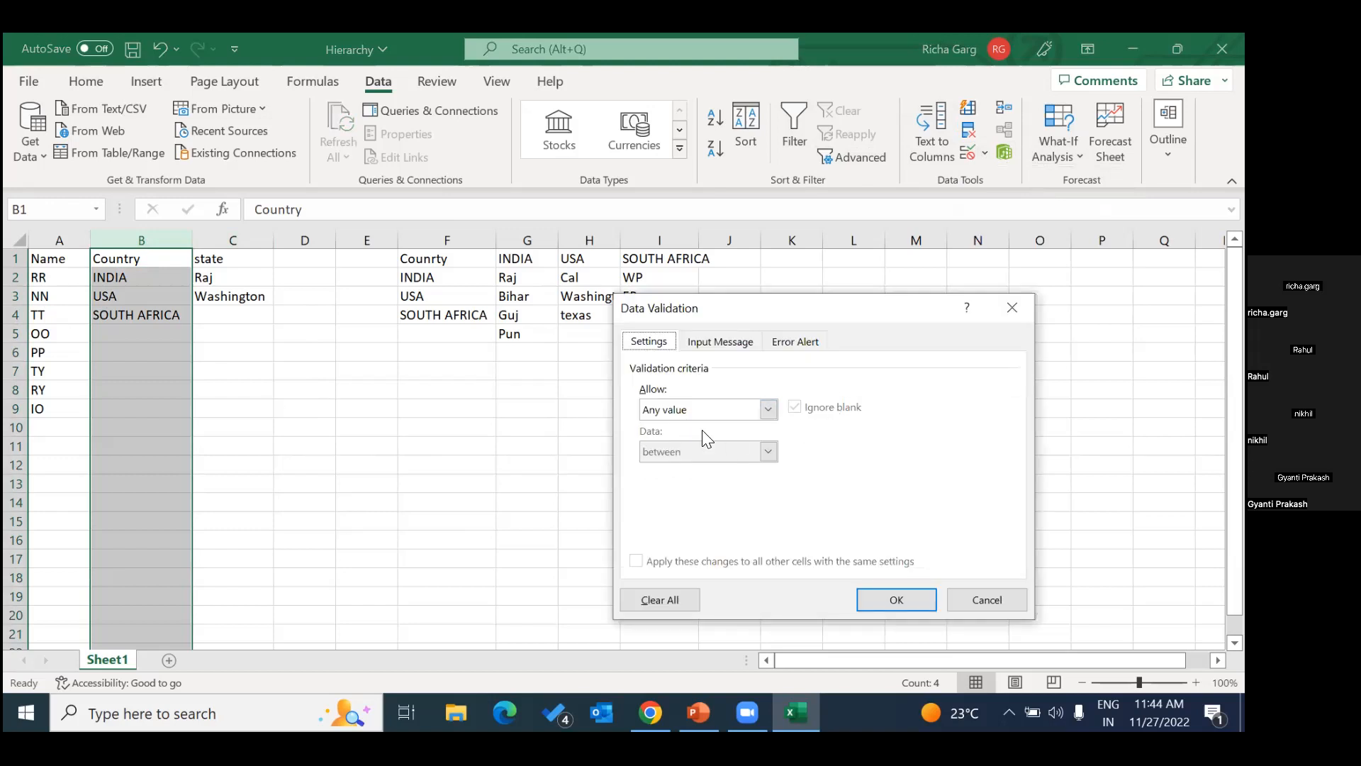
{"action": "left_click", "coordinate": [770, 407]}
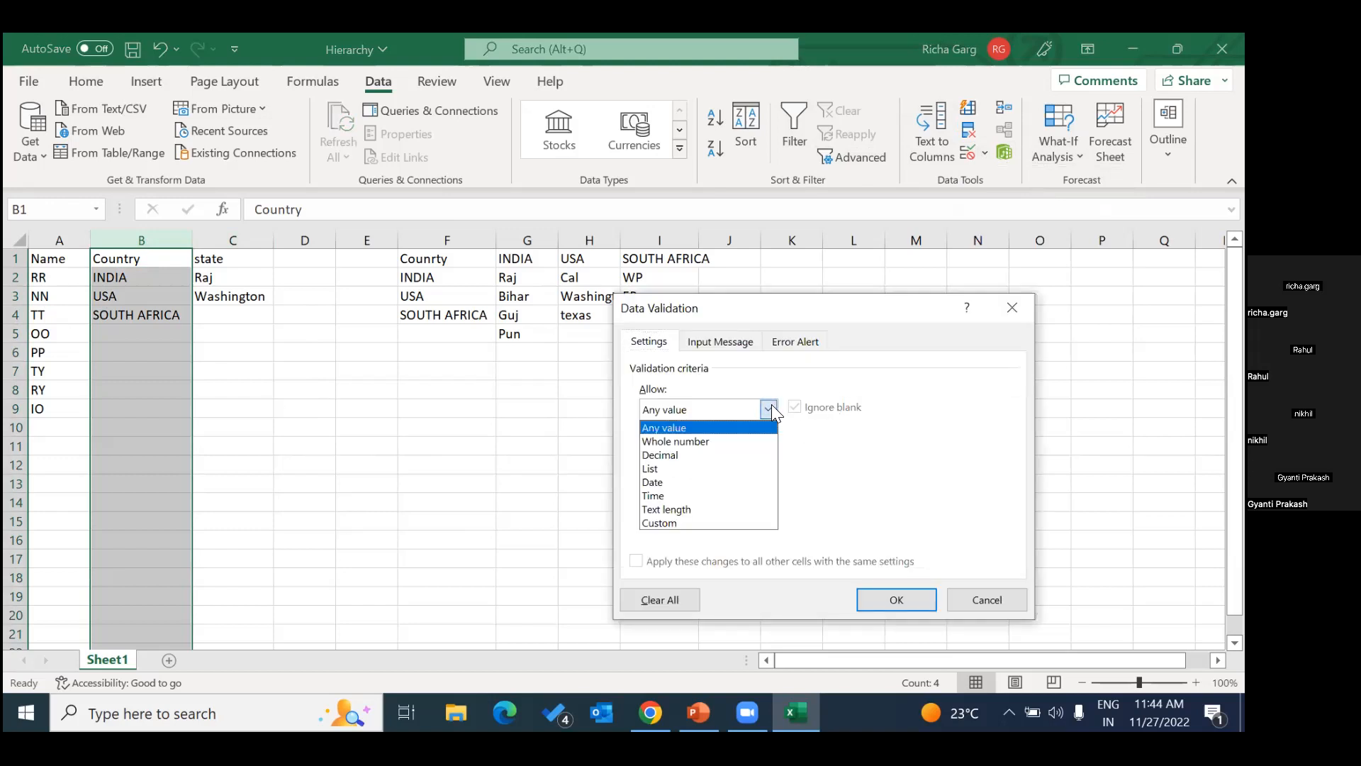
{"action": "left_click", "coordinate": [705, 468]}
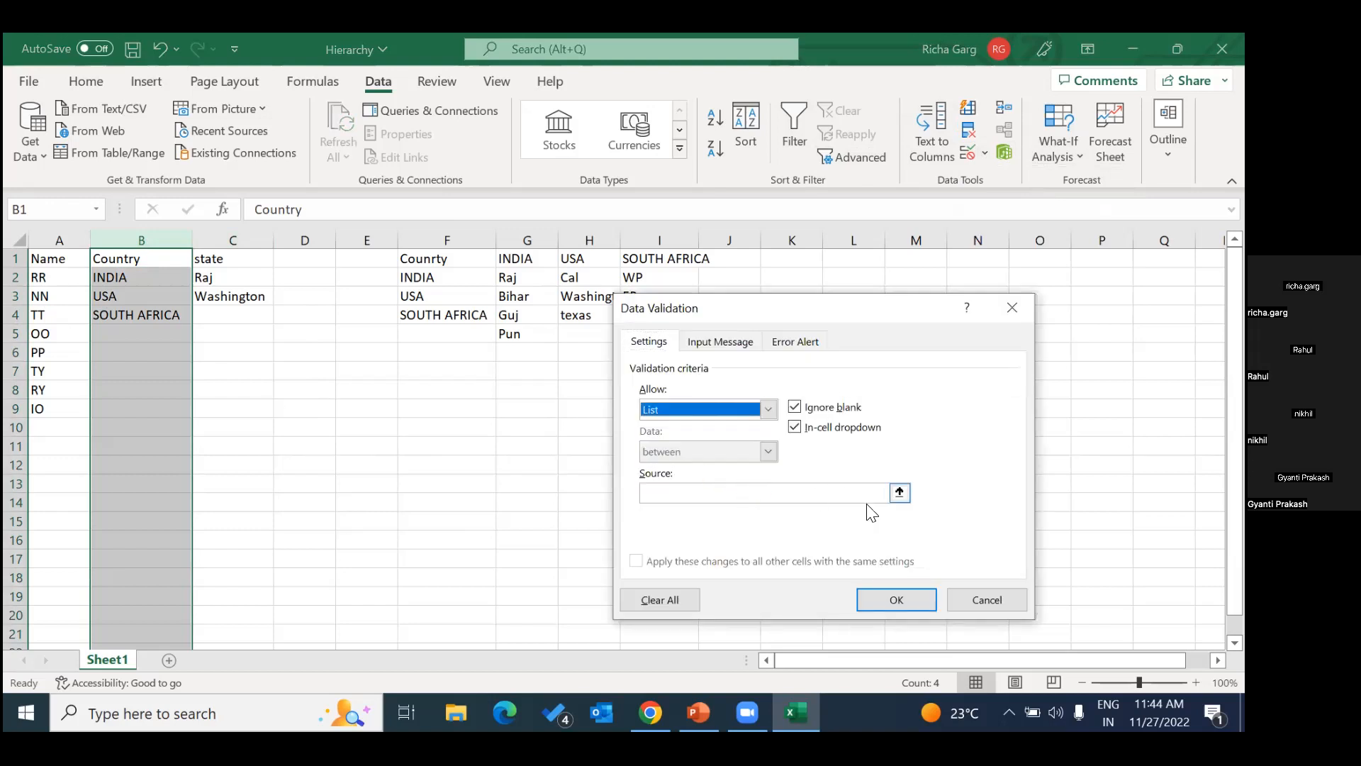
{"action": "left_click", "coordinate": [718, 493]}
{"action": "type", "text": "="}
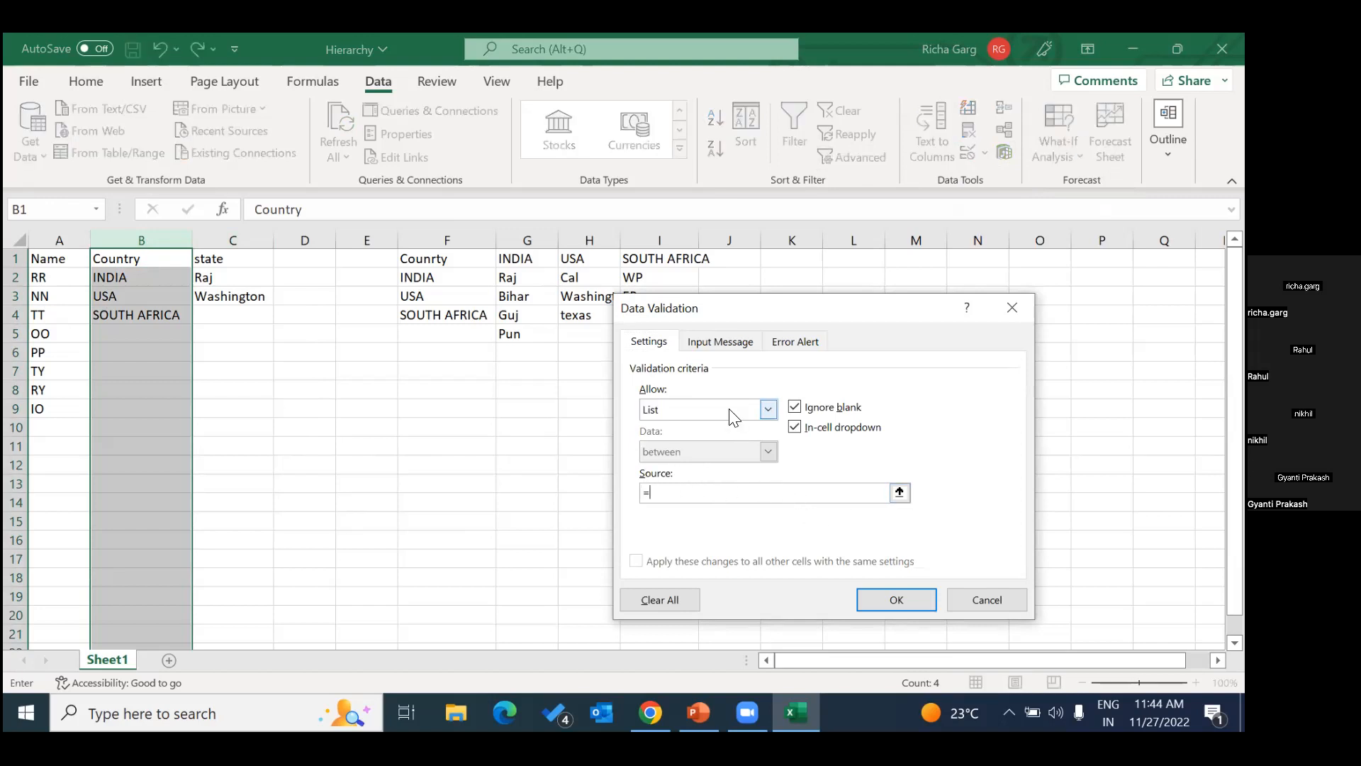
{"action": "type", "text": "Counrty"}
{"action": "left_click", "coordinate": [893, 598]}
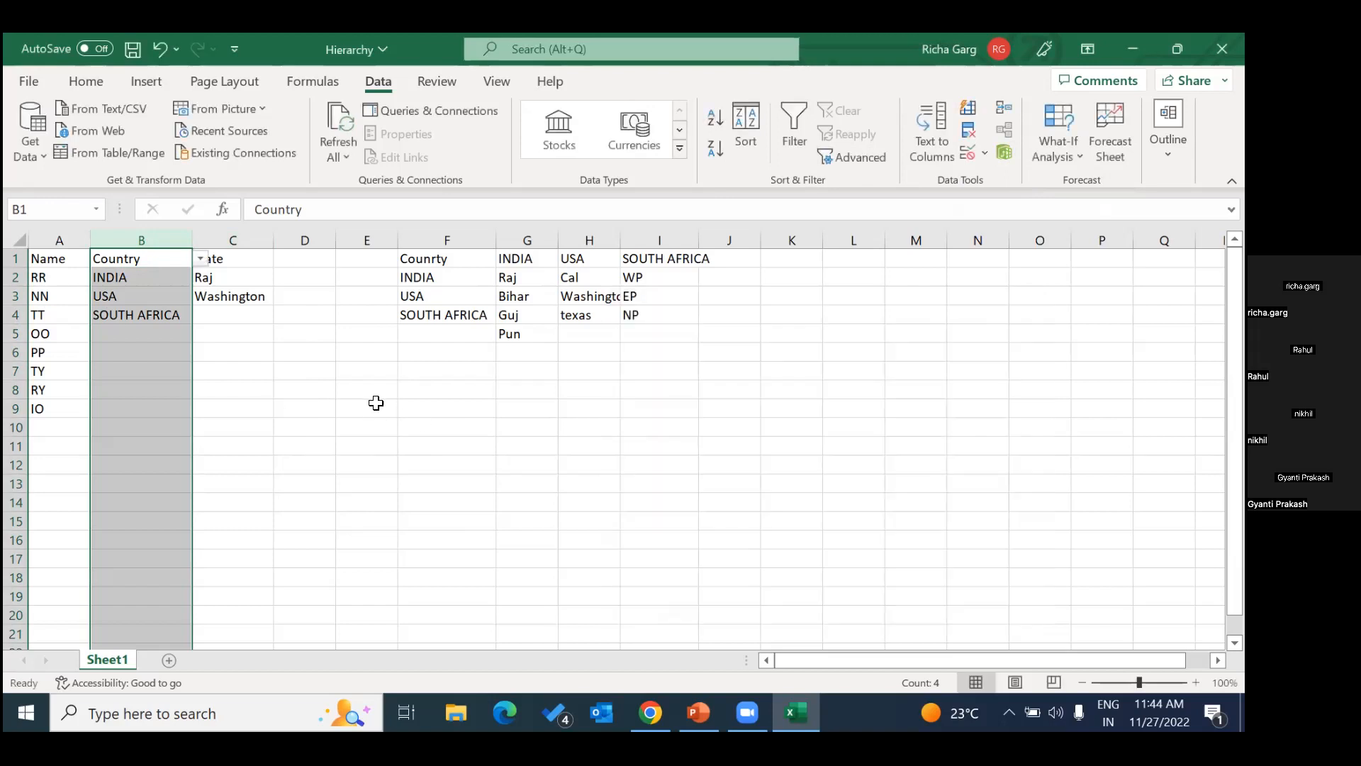
Check cells B2 and C2, and view the country choices offered in cell B3 without changing its value.
{"action": "left_click", "coordinate": [376, 404]}
{"action": "left_click", "coordinate": [138, 277]}
{"action": "left_click", "coordinate": [207, 277]}
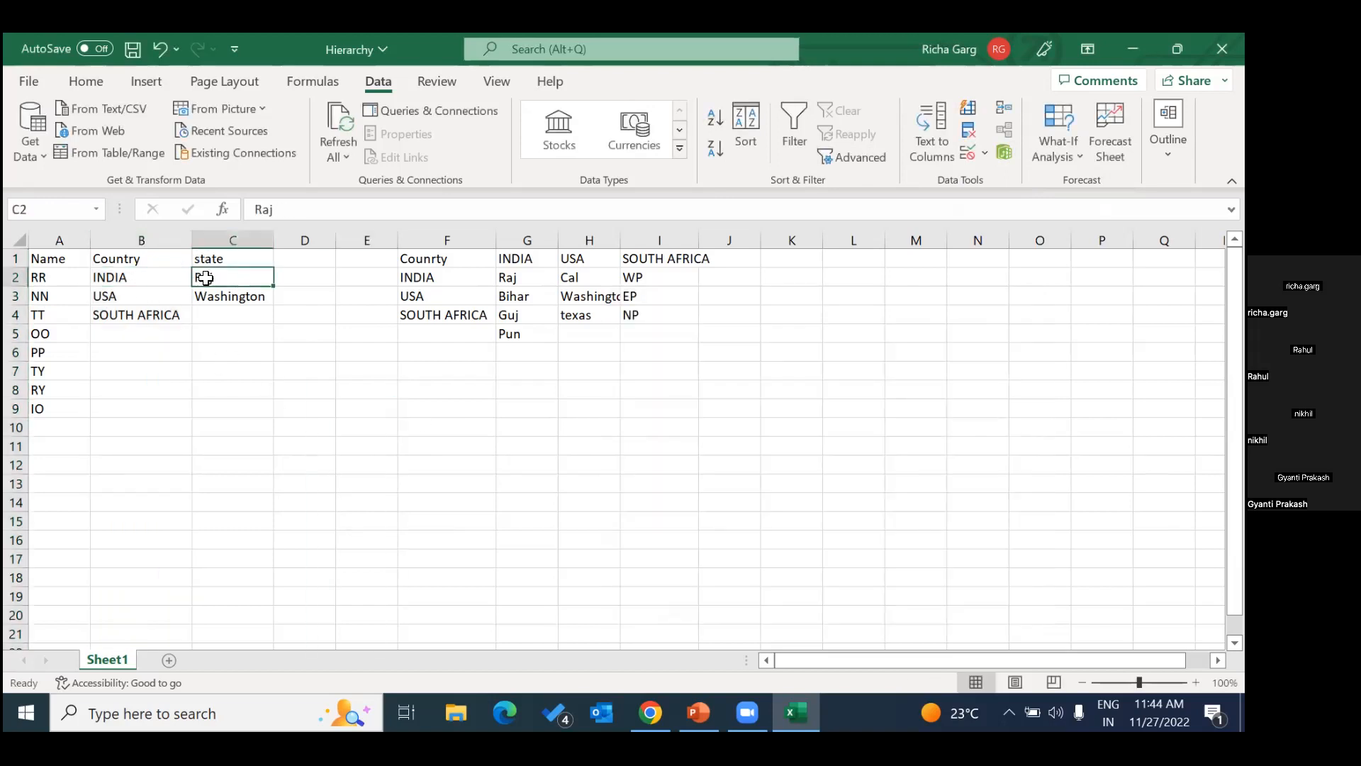
{"action": "left_click", "coordinate": [171, 288]}
{"action": "left_click", "coordinate": [200, 297]}
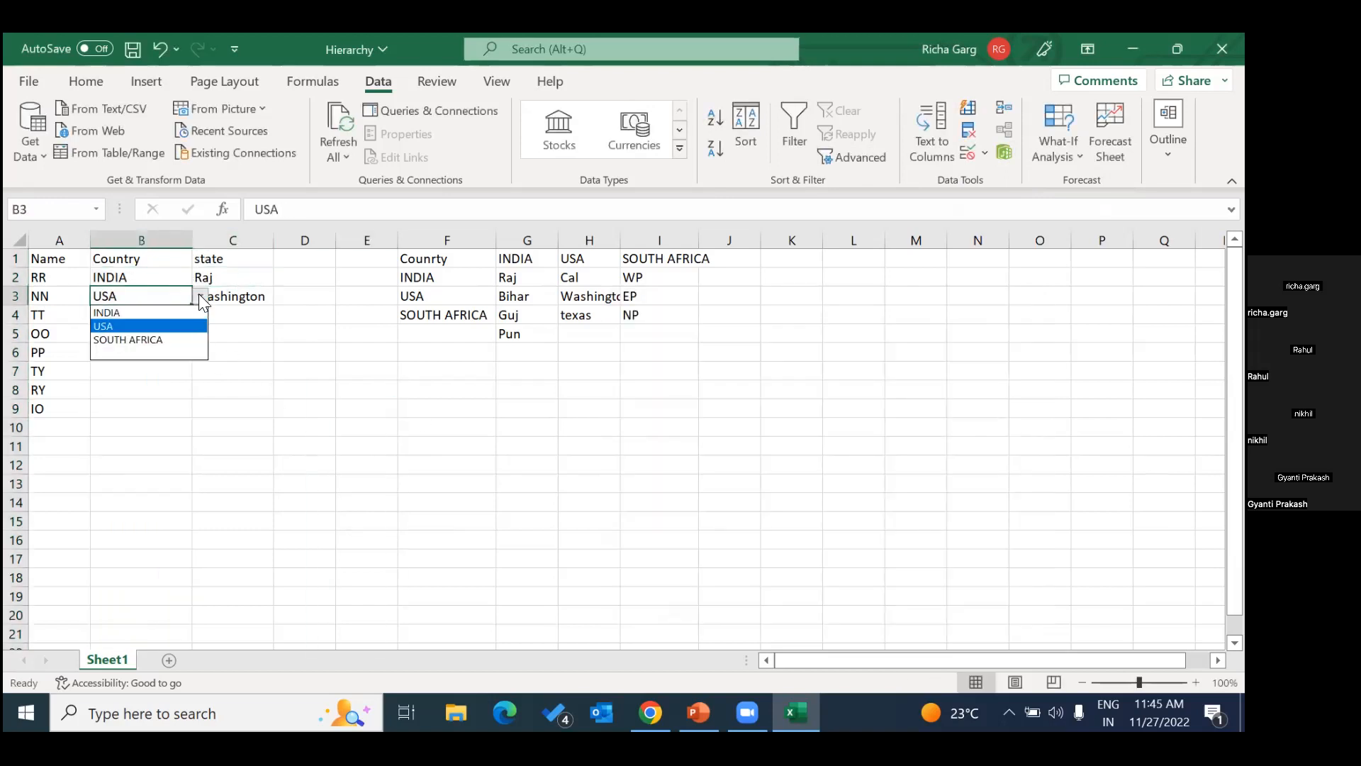
{"action": "left_click", "coordinate": [300, 383]}
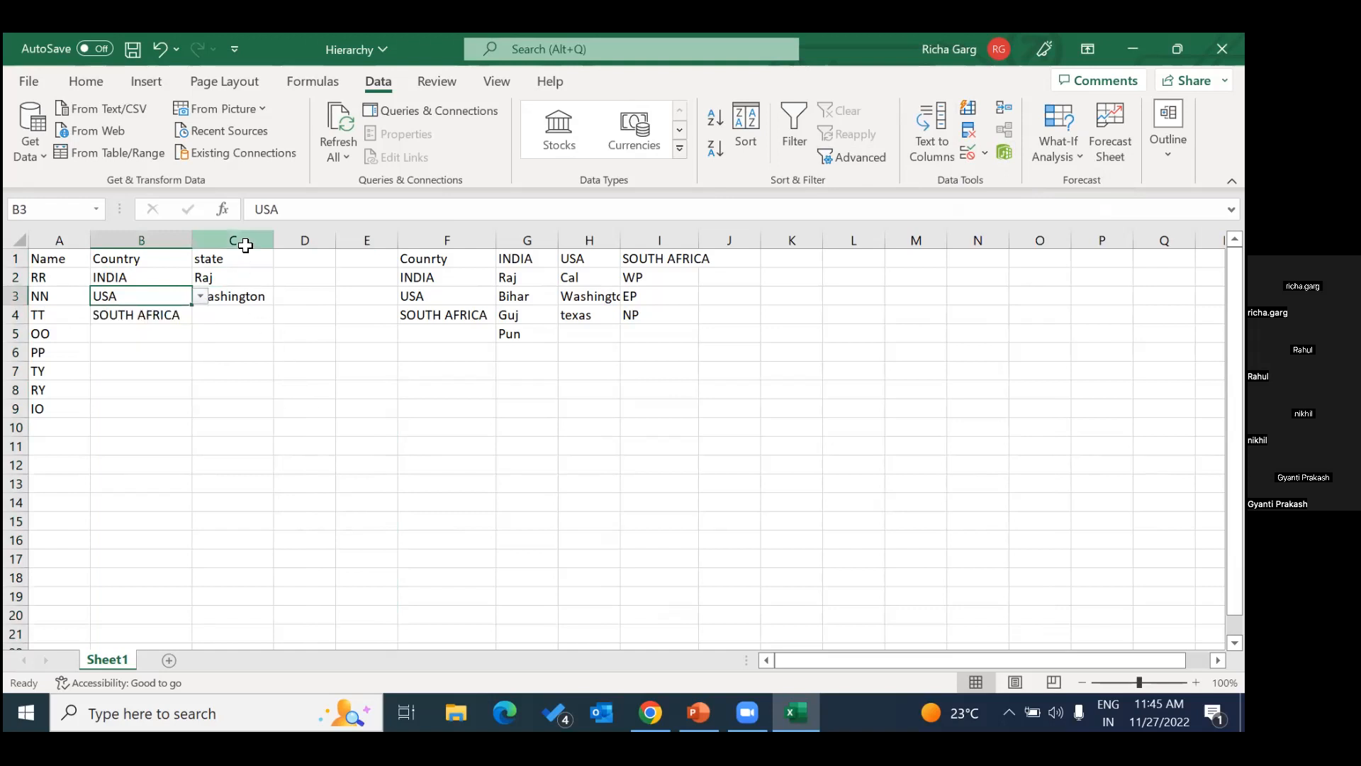
Apply list data validation to the whole state column C with the source =indirect(B1), continuing past the source error.
{"action": "left_click", "coordinate": [234, 240]}
{"action": "left_click", "coordinate": [985, 153]}
{"action": "left_click", "coordinate": [998, 174]}
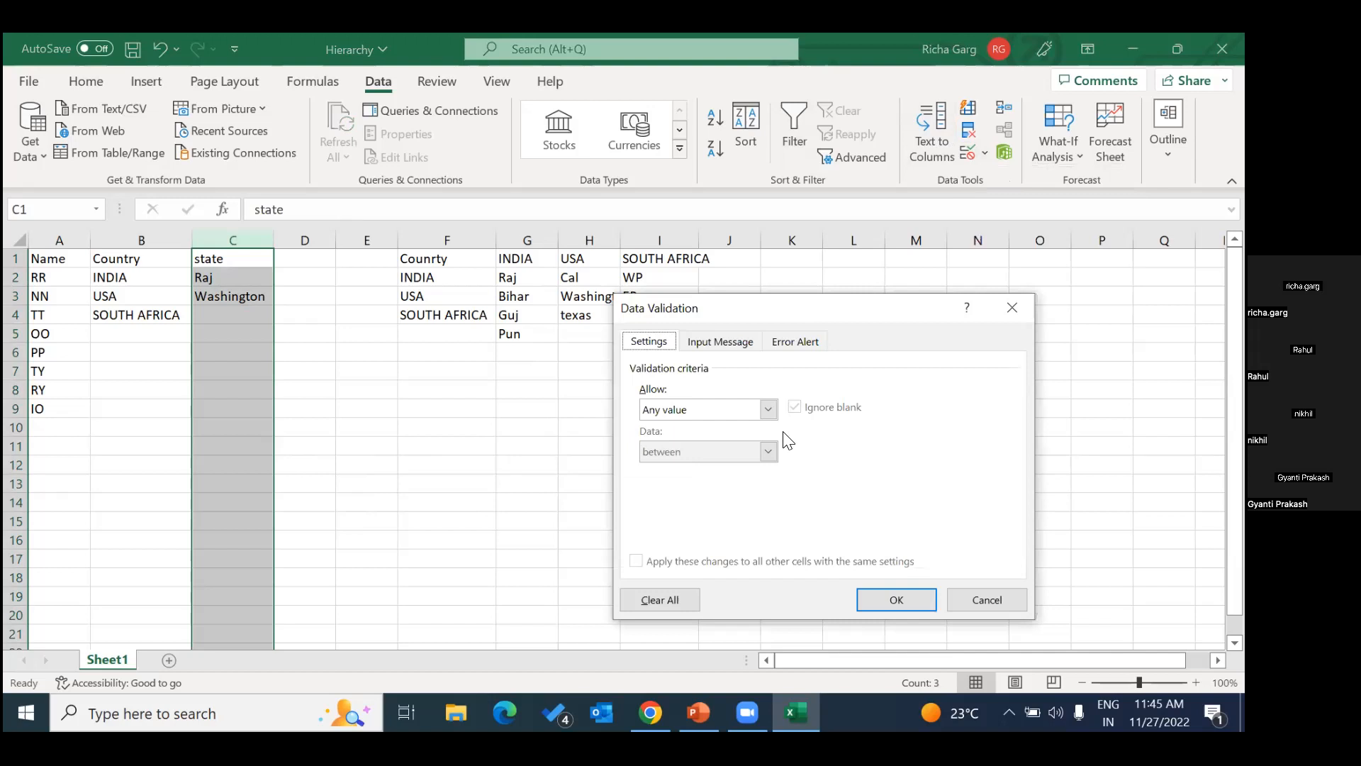
{"action": "left_click", "coordinate": [769, 411]}
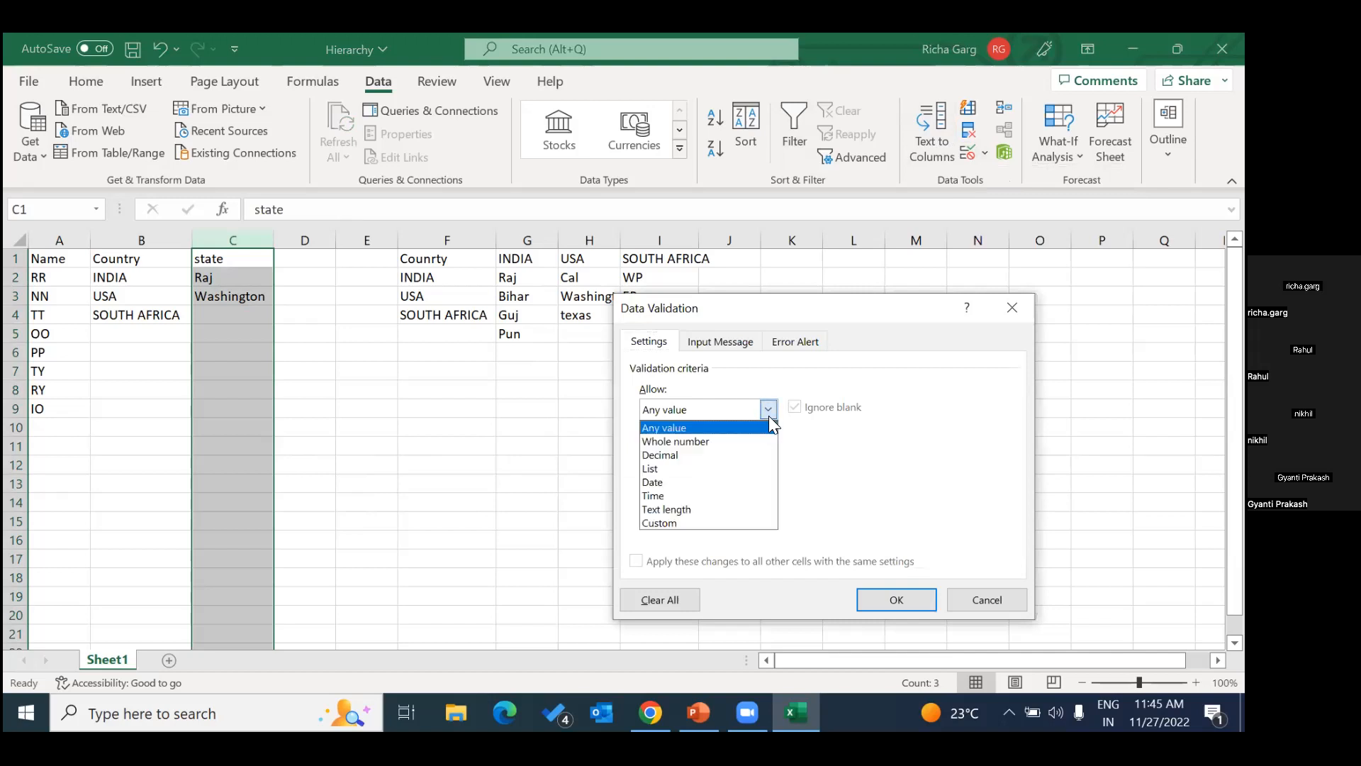
{"action": "left_click", "coordinate": [711, 468]}
{"action": "left_click", "coordinate": [715, 487]}
{"action": "type", "text": "=indi"}
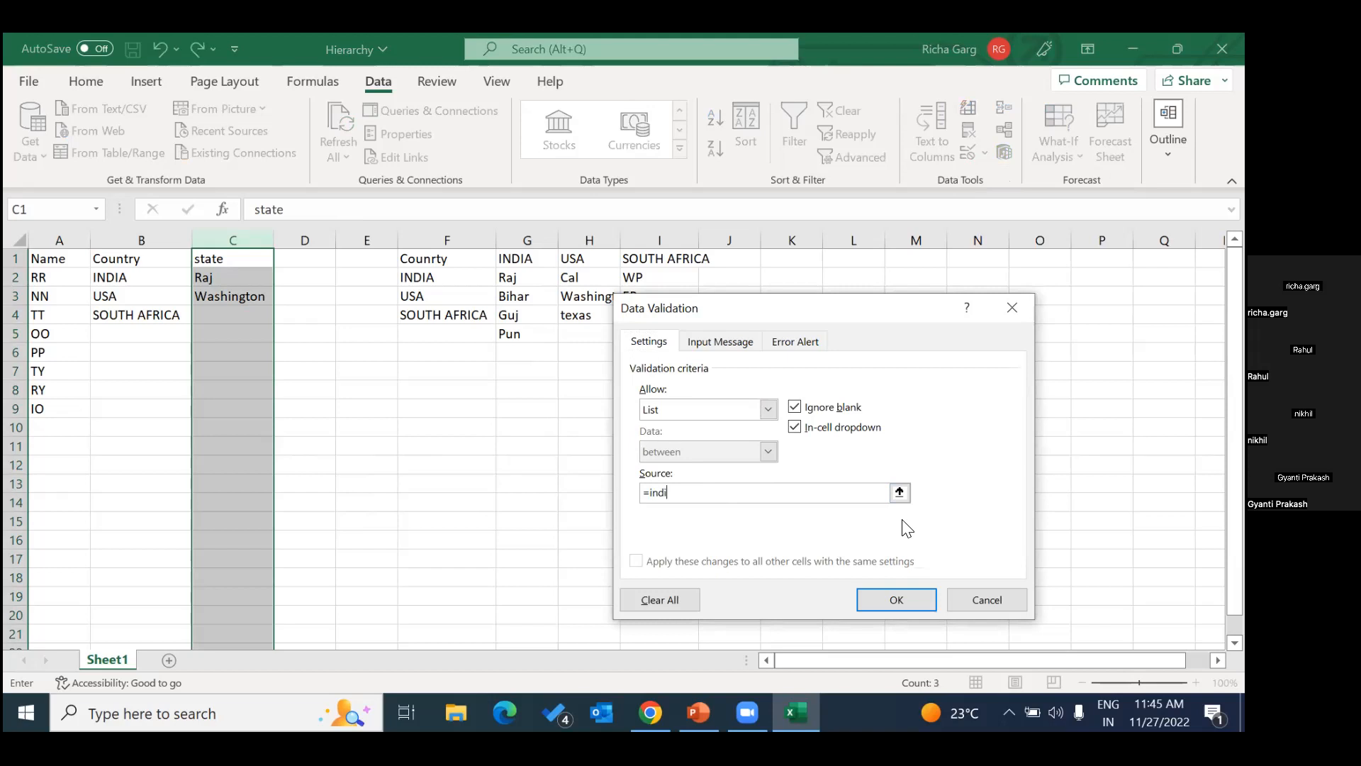
{"action": "type", "text": "rect(B1)"}
{"action": "left_click", "coordinate": [896, 602]}
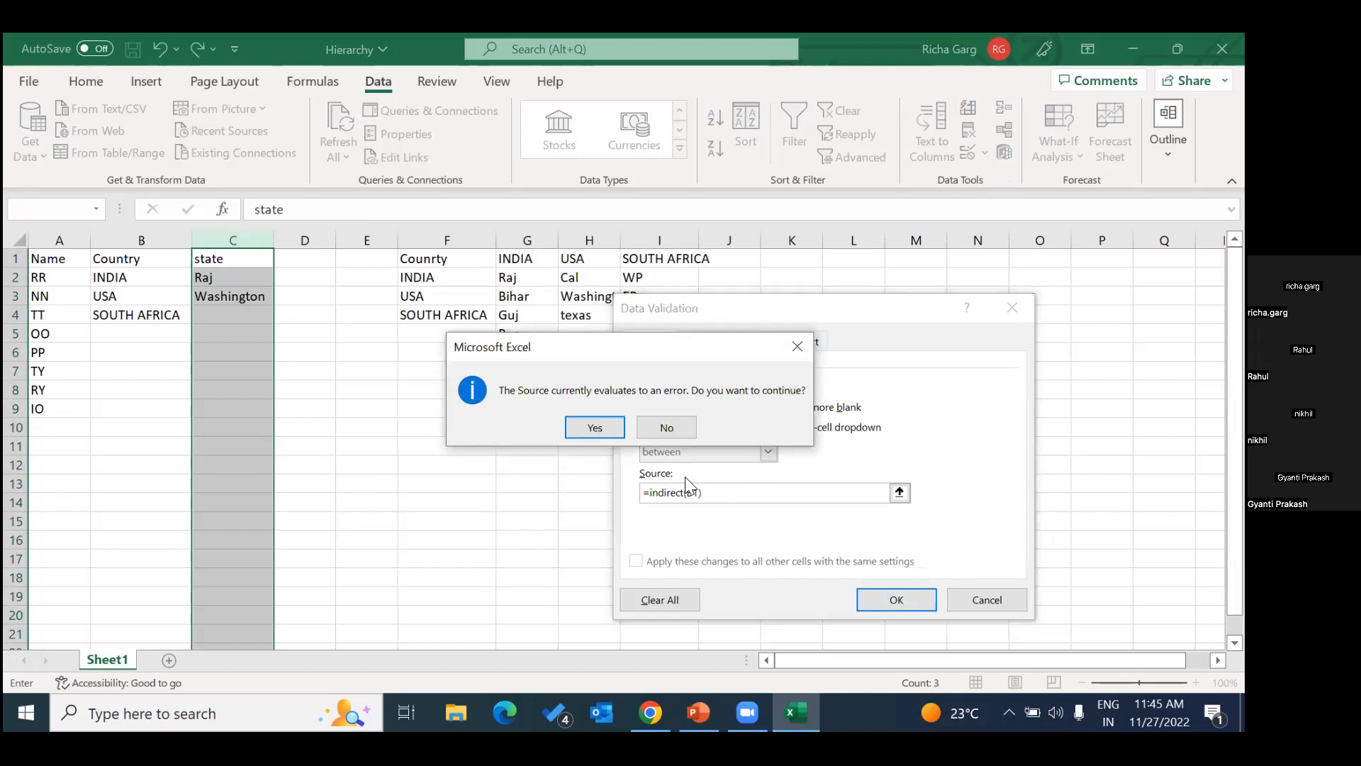
{"action": "left_click", "coordinate": [596, 427]}
View the state choices offered in cells C2 and C3, and select the state cell C4.
{"action": "left_click", "coordinate": [249, 277]}
{"action": "left_click", "coordinate": [282, 278]}
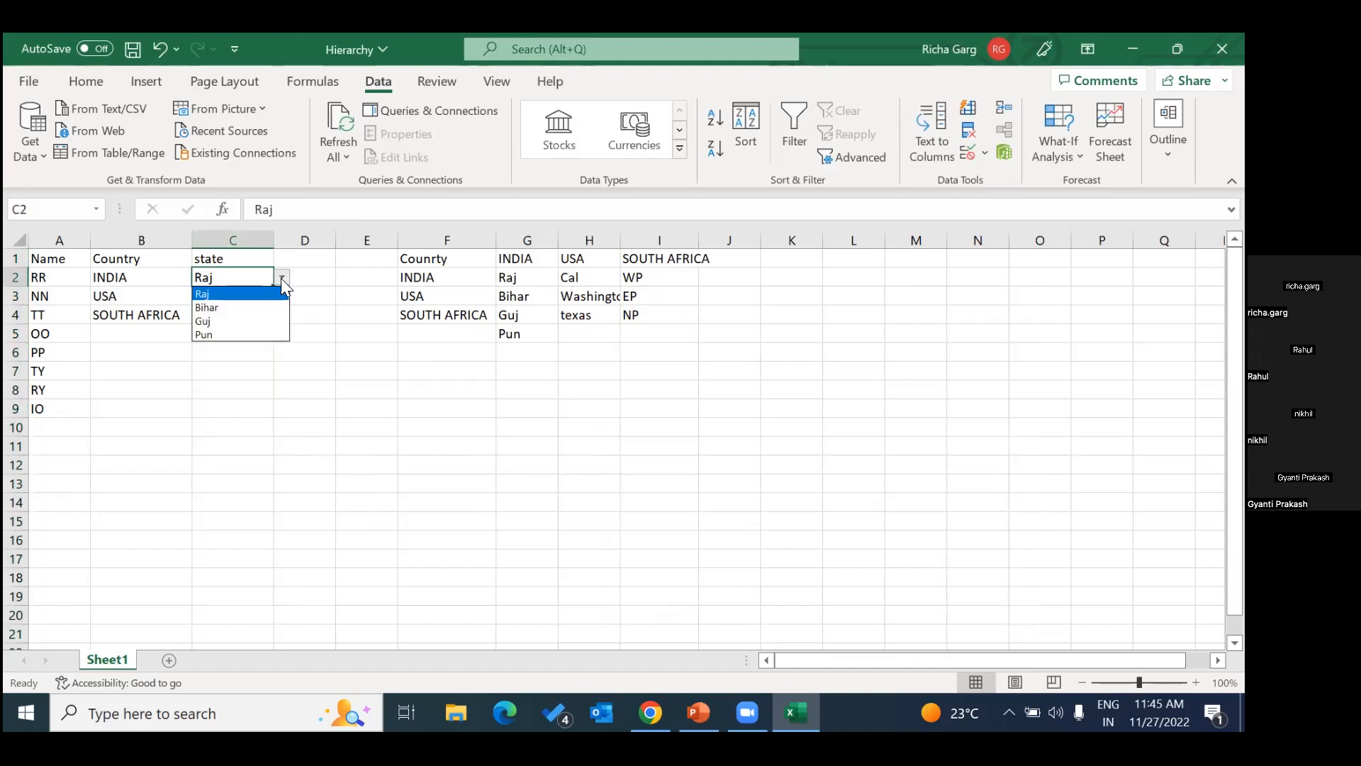
{"action": "left_click", "coordinate": [334, 290]}
{"action": "left_click", "coordinate": [244, 296]}
{"action": "left_click", "coordinate": [283, 296]}
{"action": "left_click", "coordinate": [313, 342]}
{"action": "left_click", "coordinate": [244, 317]}
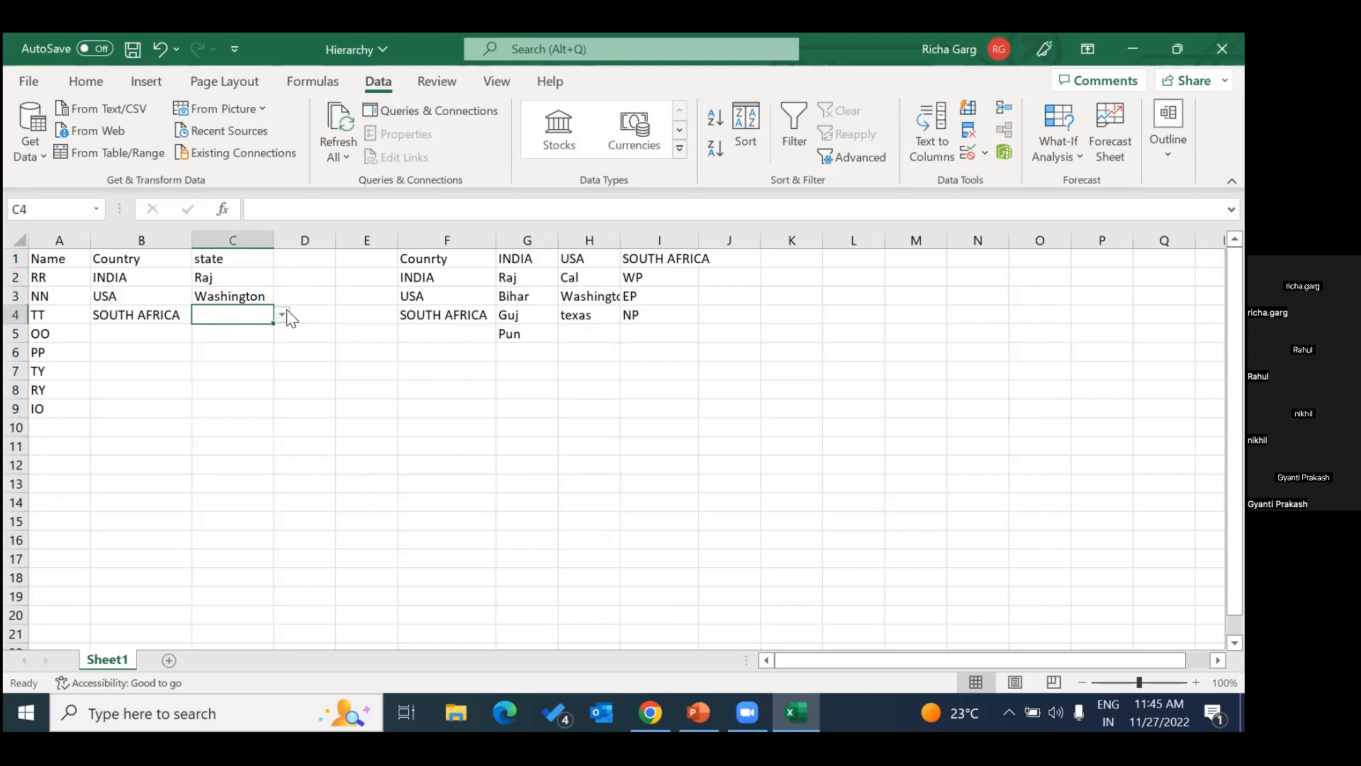
Choose SOUTH AFRICA from the dropdown list as the country in cell B5.
{"action": "left_click", "coordinate": [115, 331]}
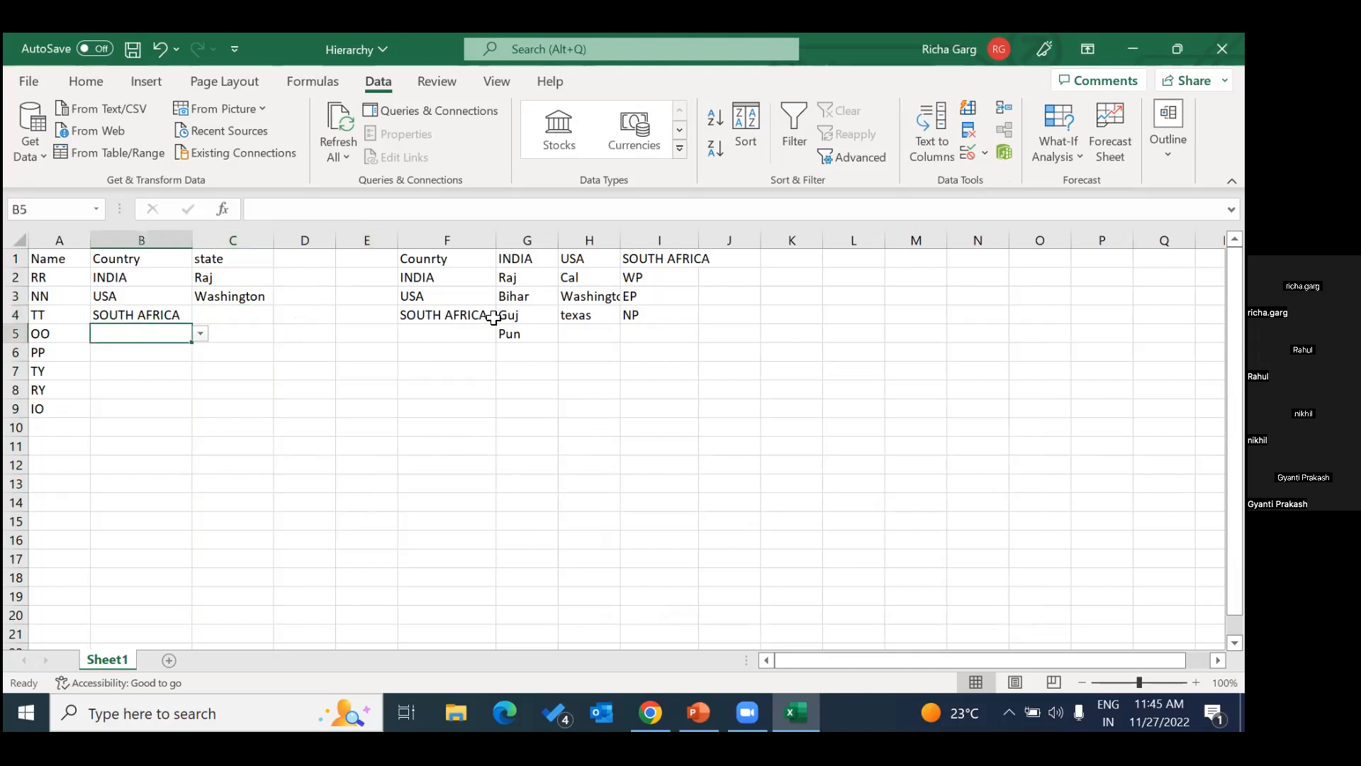
{"action": "type", "text": "Sou"}
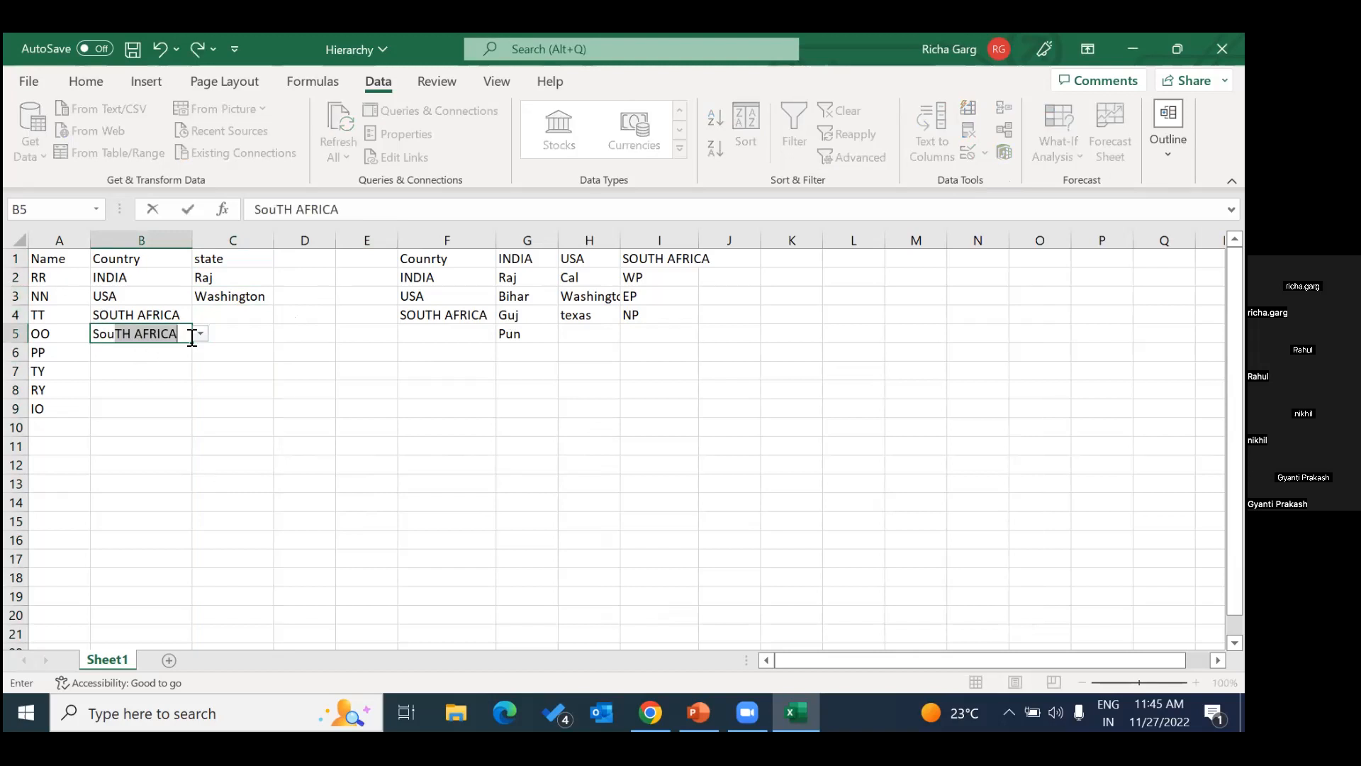
{"action": "key", "text": "BackSpace"}
{"action": "key", "text": "BackSpace"}
{"action": "key", "text": "BackSpace"}
{"action": "key", "text": "BackSpace"}
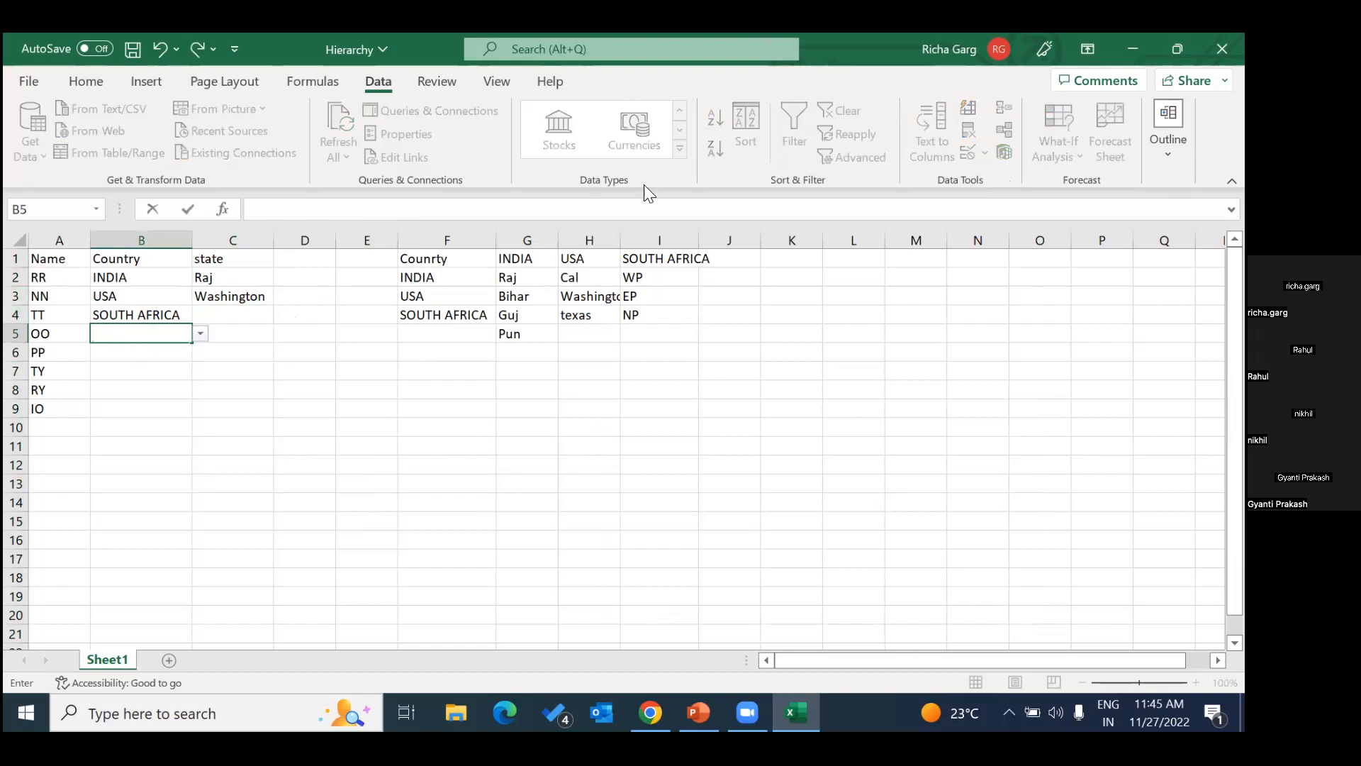
{"action": "left_click", "coordinate": [200, 336]}
{"action": "left_click", "coordinate": [159, 381]}
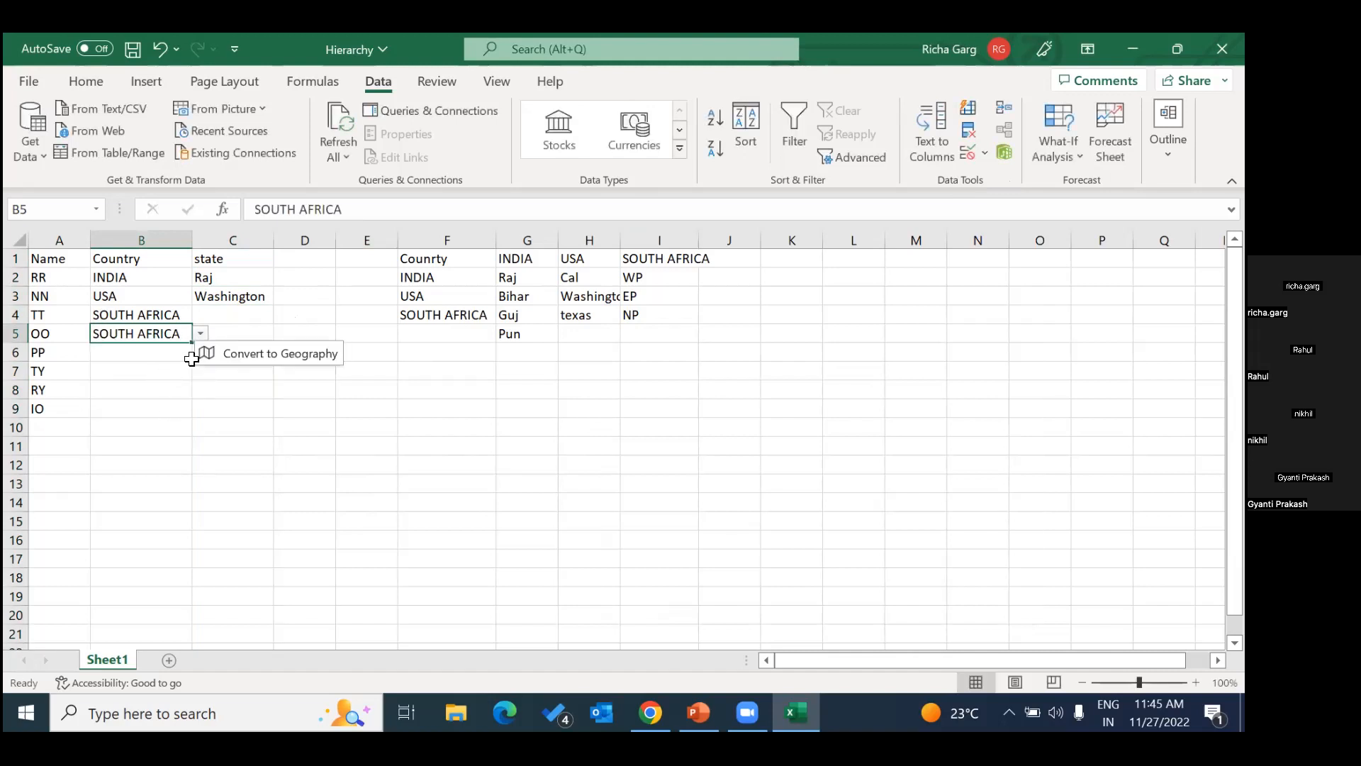
Check state cell C5, the cells covered by the SOUTH_AFRICA named range, and the lookup table F1:I5.
{"action": "left_click", "coordinate": [271, 335]}
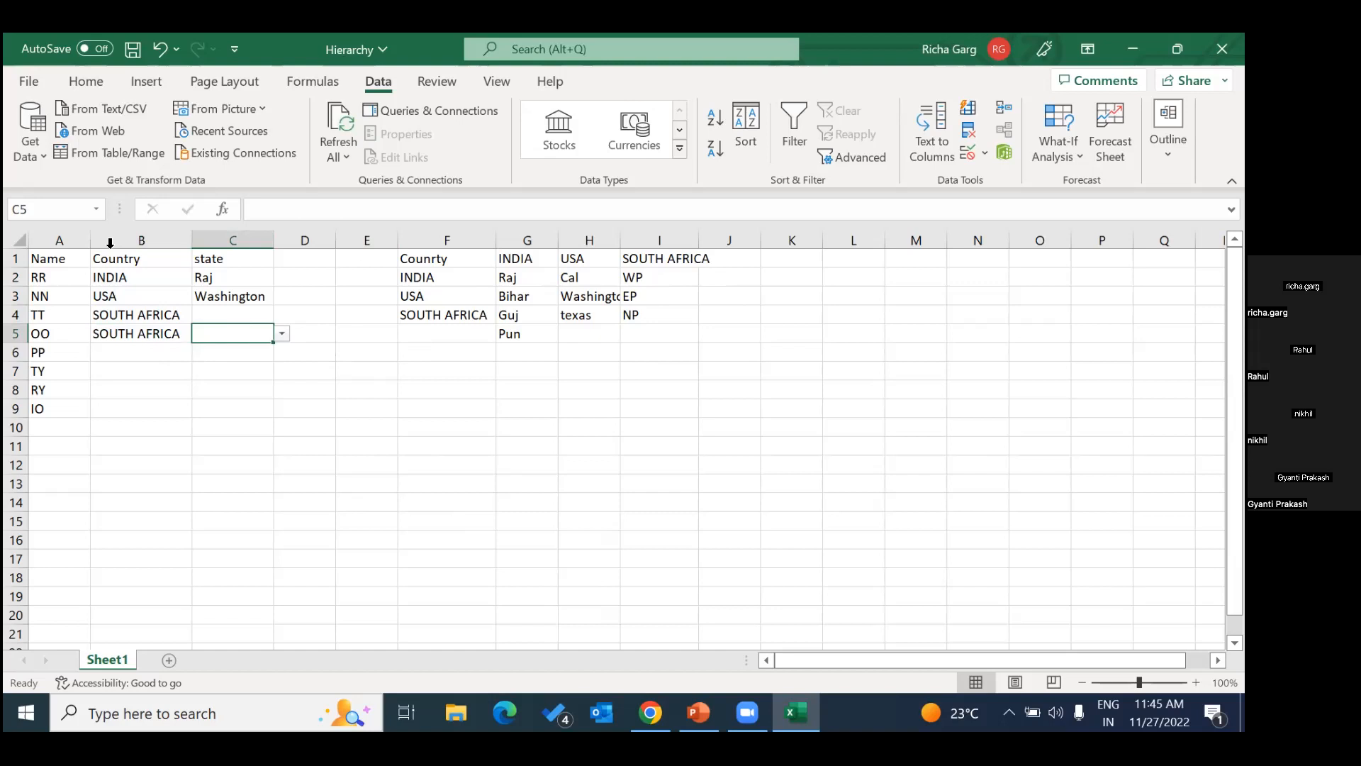
{"action": "left_click", "coordinate": [96, 208]}
{"action": "left_click", "coordinate": [63, 275]}
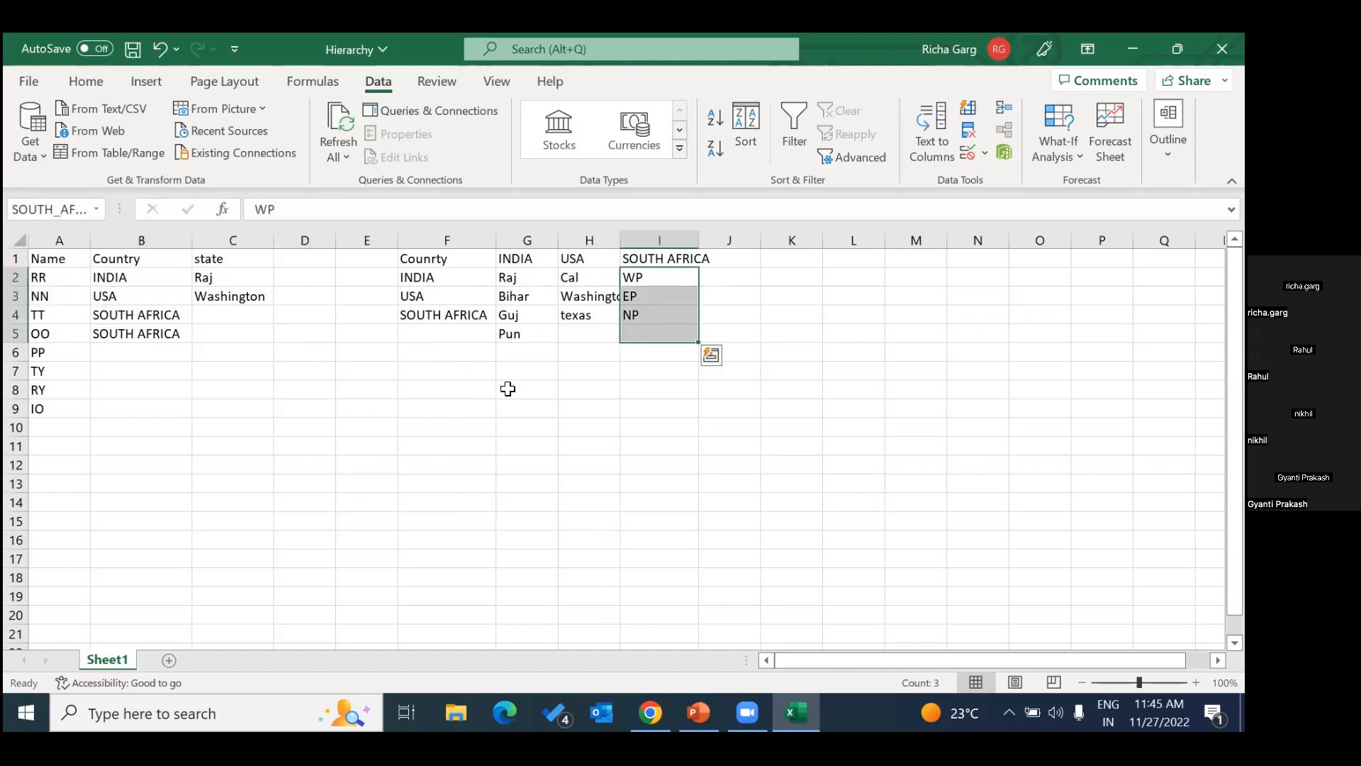
{"action": "left_click", "coordinate": [510, 390]}
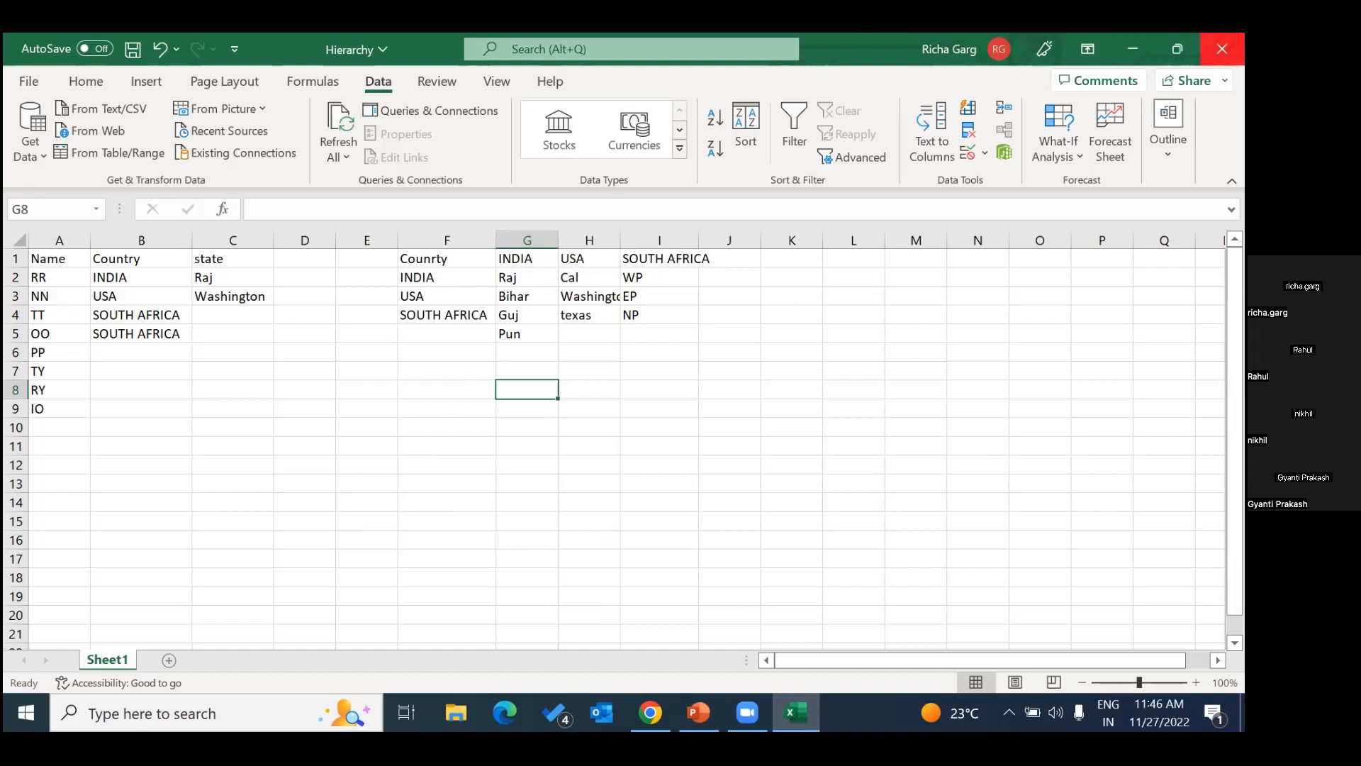
{"action": "left_click_drag", "start_coordinate": [419, 259], "coordinate": [637, 337]}
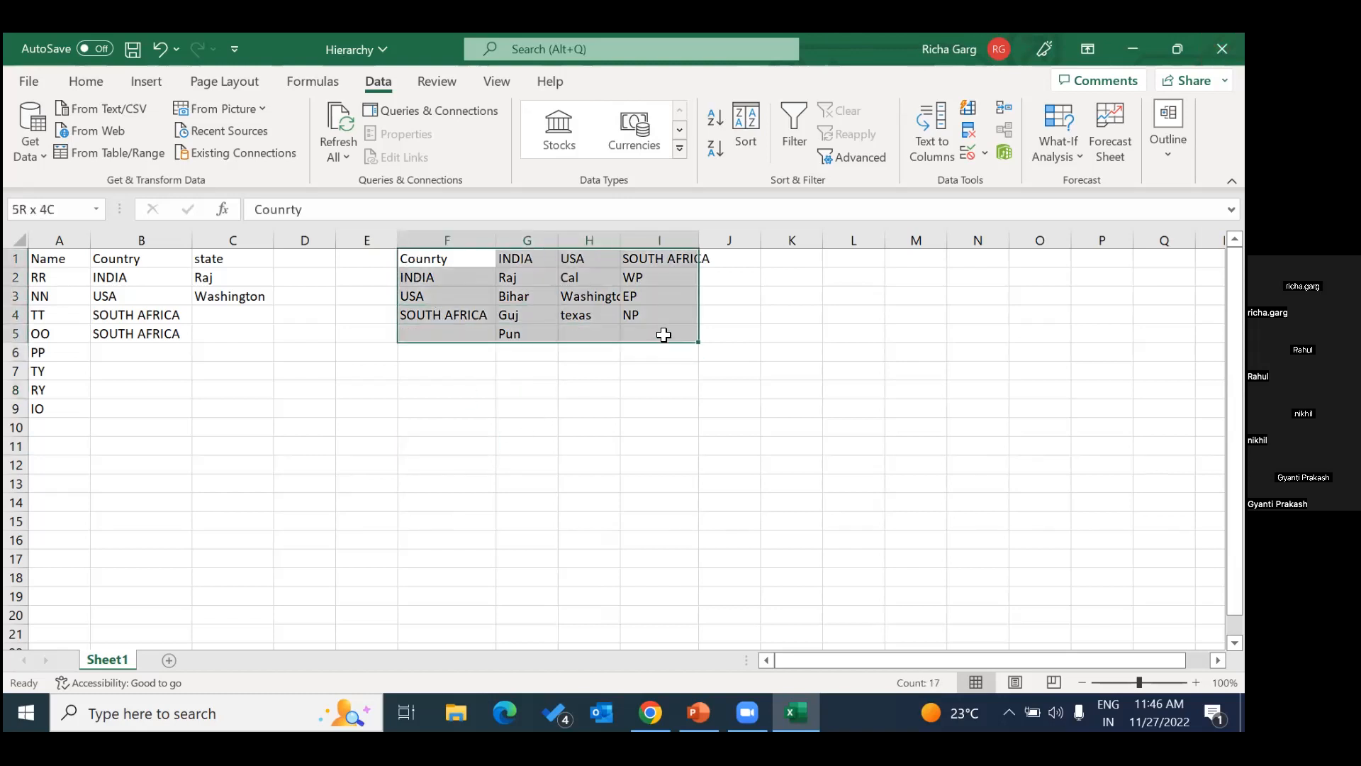
{"action": "left_click", "coordinate": [435, 446]}
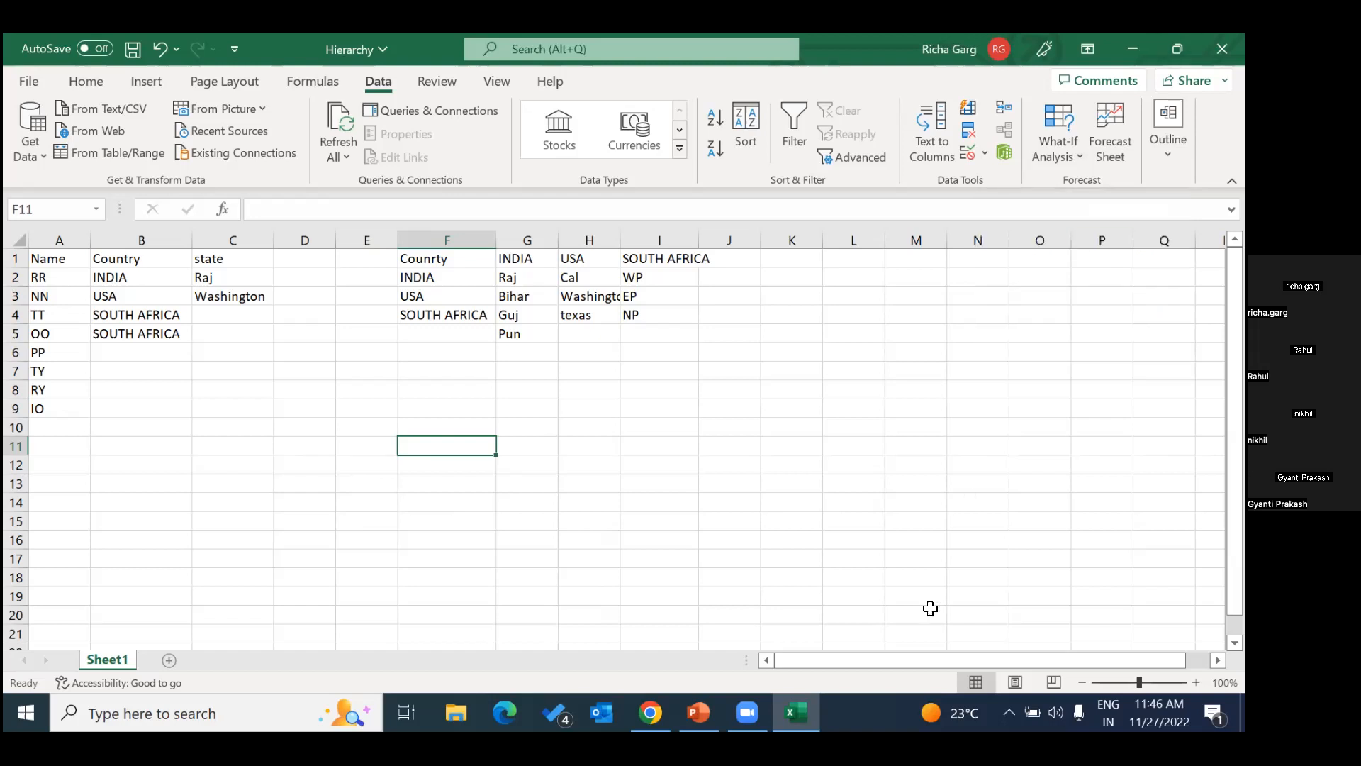
Switch to the Data Validation presentation in PowerPoint, start its slide show from the first slide, and advance to the Format check slide.
{"action": "mouse_move", "coordinate": [699, 712]}
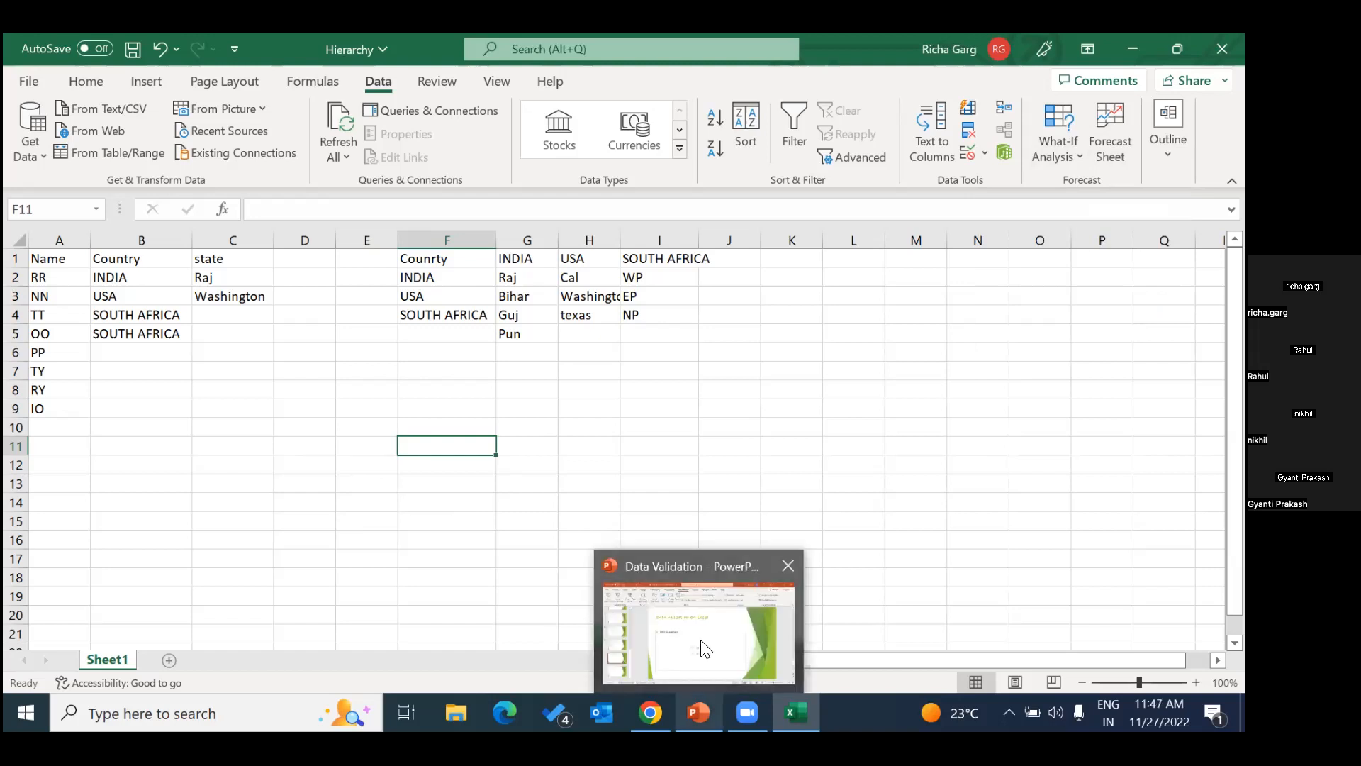
{"action": "left_click", "coordinate": [701, 644]}
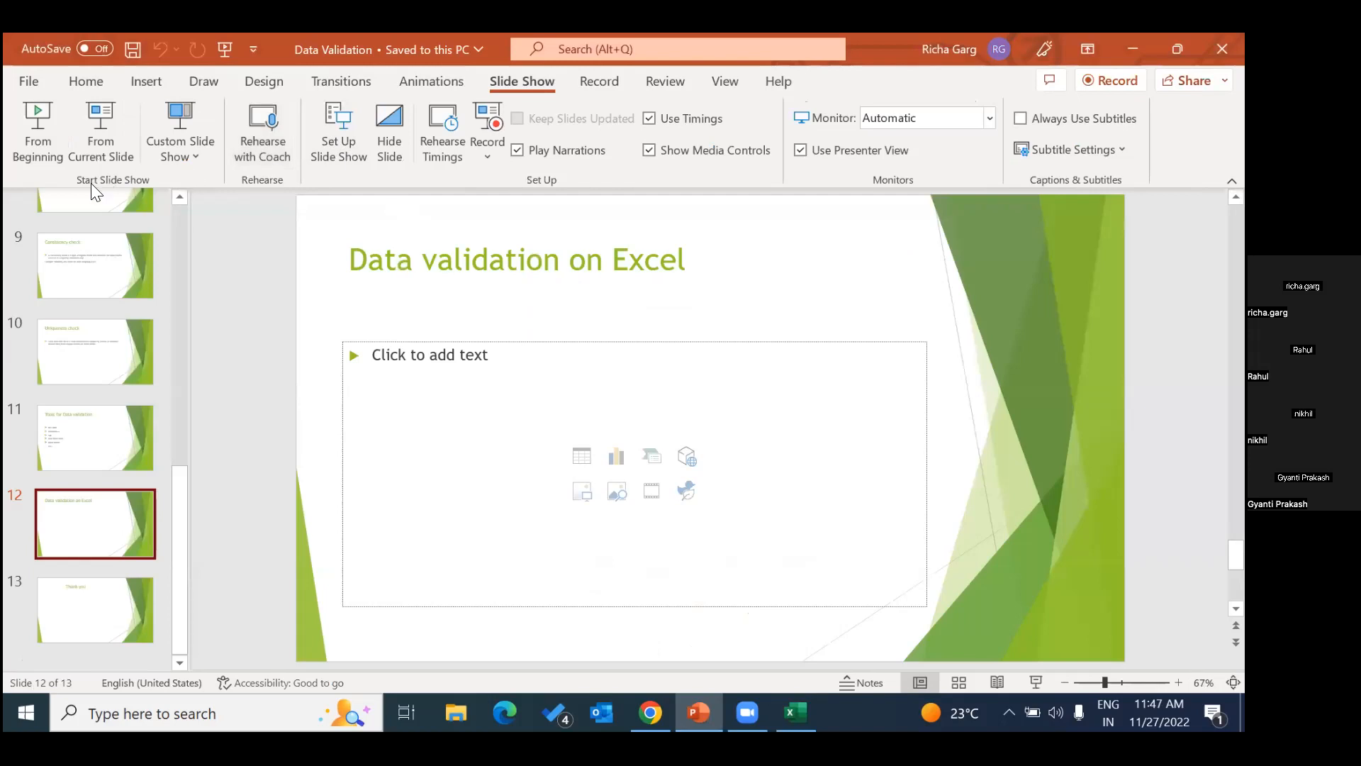
{"action": "left_click", "coordinate": [50, 142]}
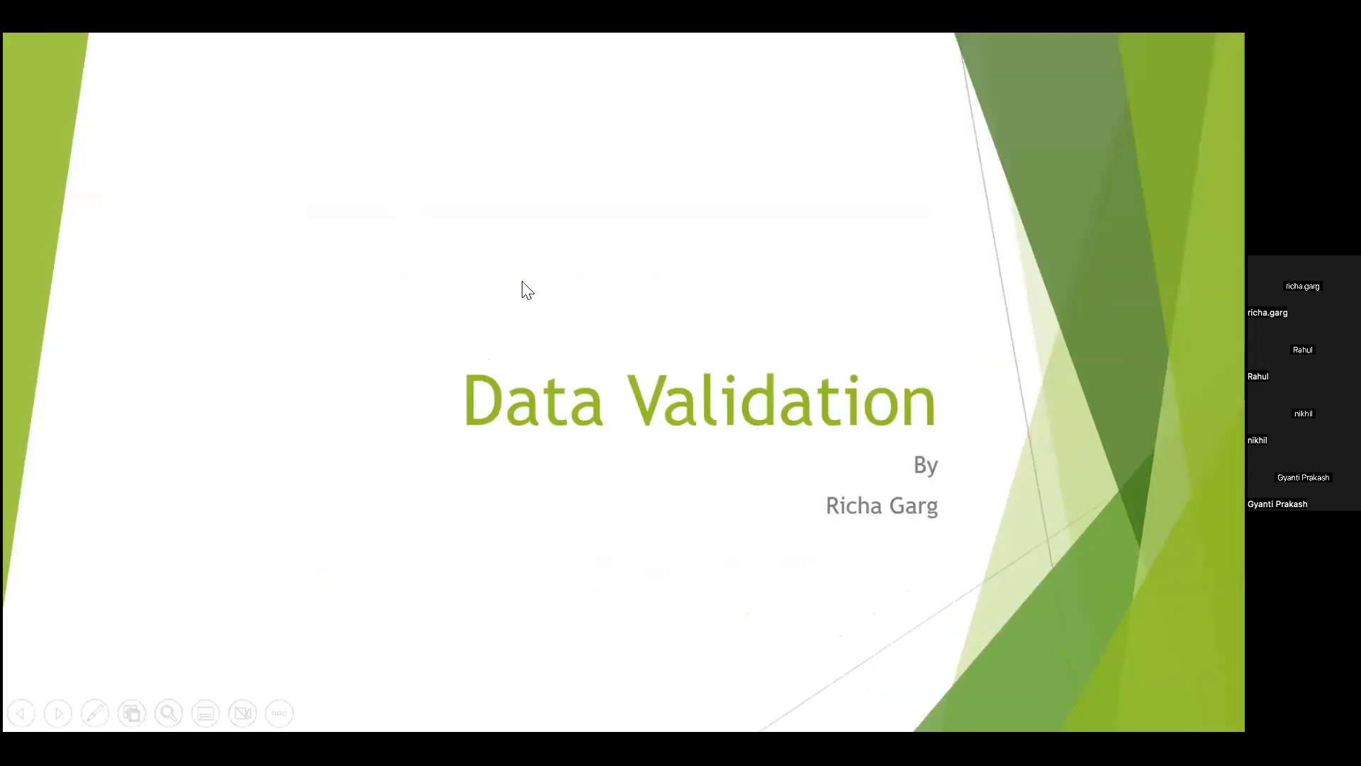
{"action": "key", "text": "Right"}
{"action": "key", "text": "Right"}
{"action": "key", "text": "Right"}
{"action": "key", "text": "Right"}
{"action": "key", "text": "Right"}
{"action": "key", "text": "Right"}
{"action": "key", "text": "Right"}
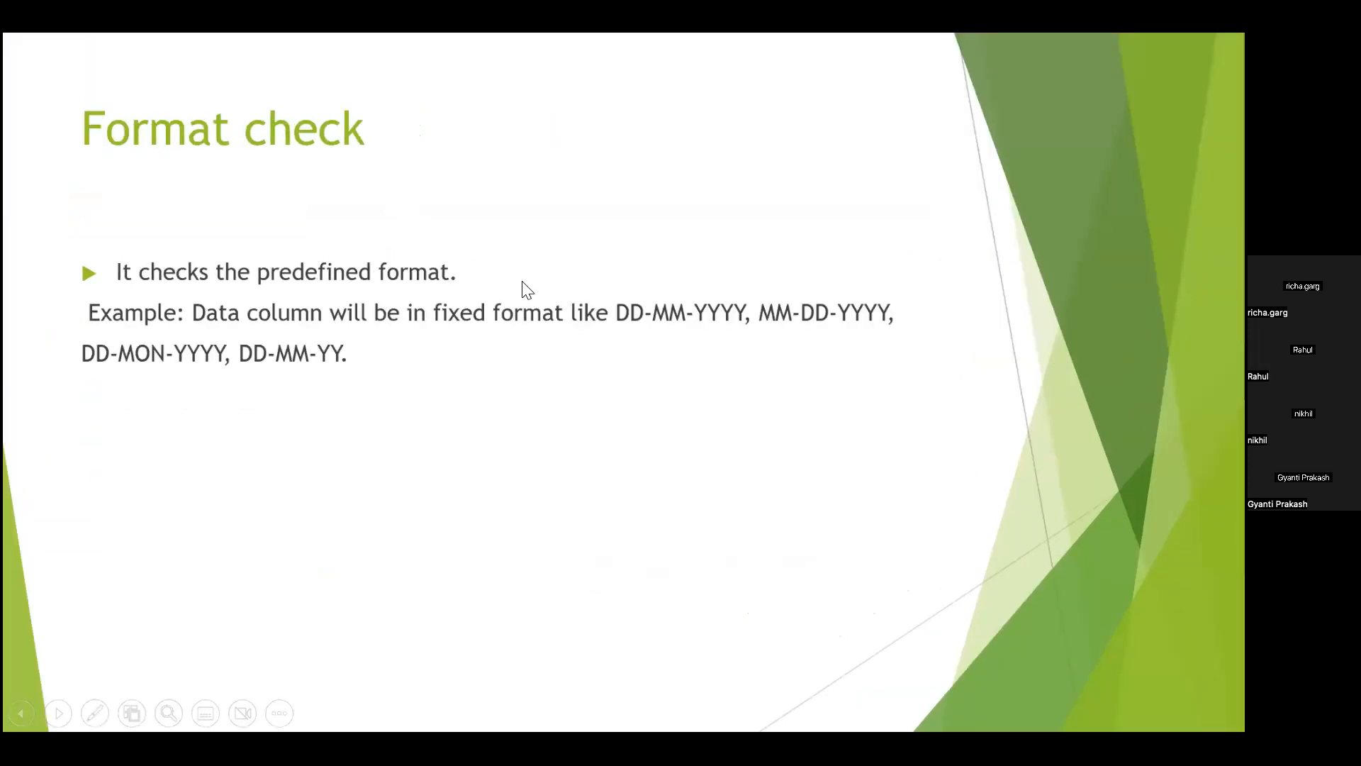